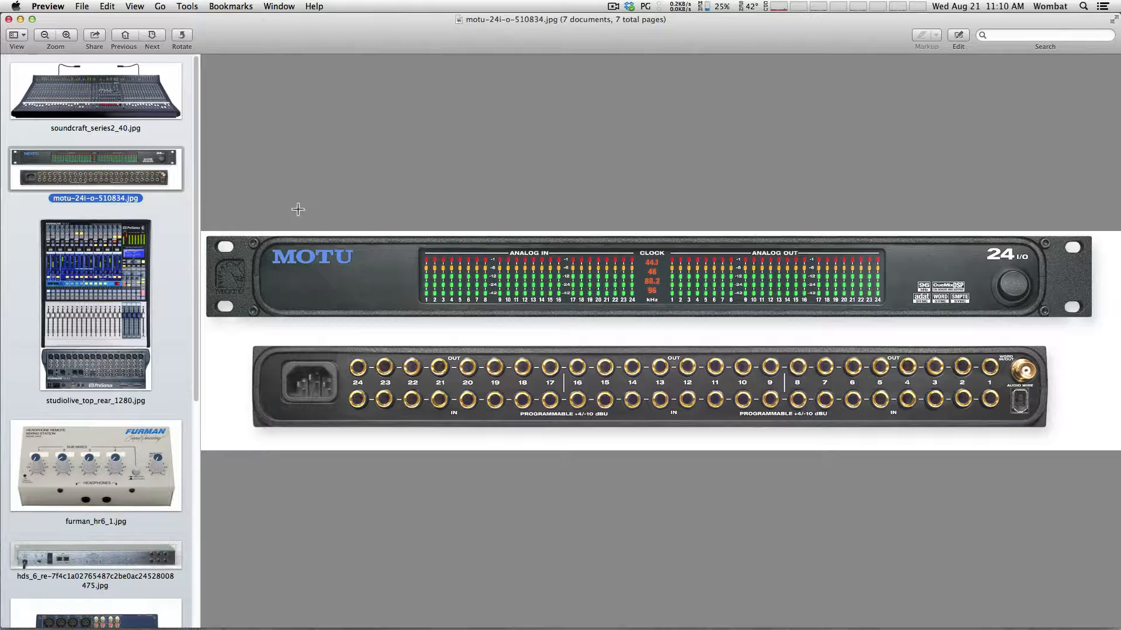
Open MOTU PCI Audio Setup from the Dock to show the PCI-424 interface settings
{"action": "mouse_move", "coordinate": [724, 628]}
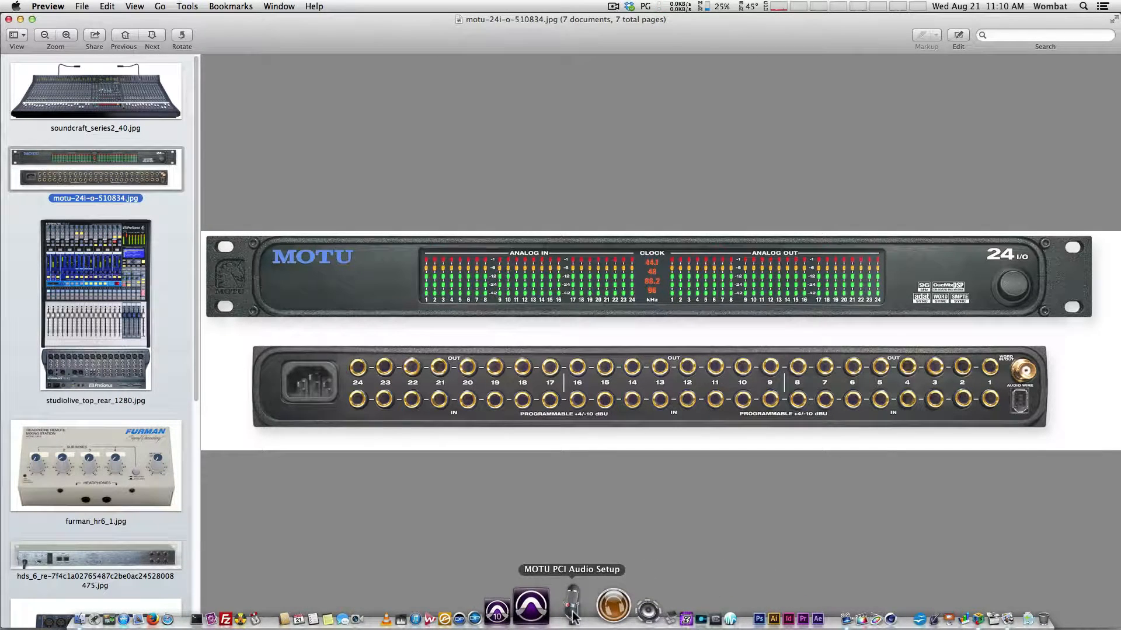
{"action": "left_click", "coordinate": [573, 617]}
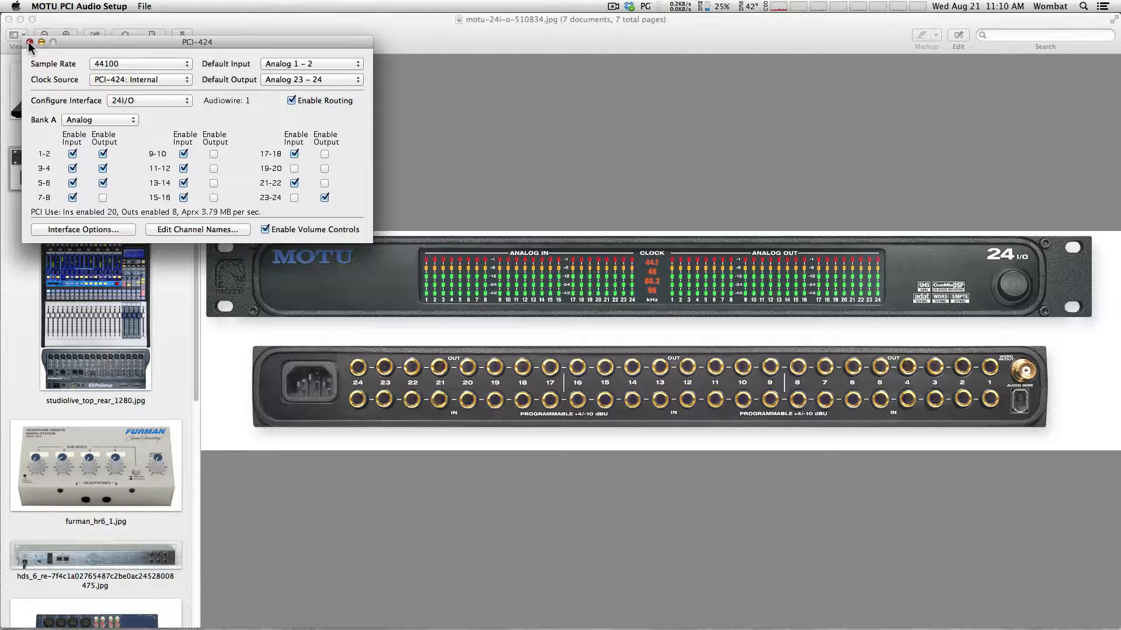
Quit MOTU PCI Audio Setup and show the soundcraft_series2_40.jpg console photo in Preview
{"action": "left_click", "coordinate": [52, 6]}
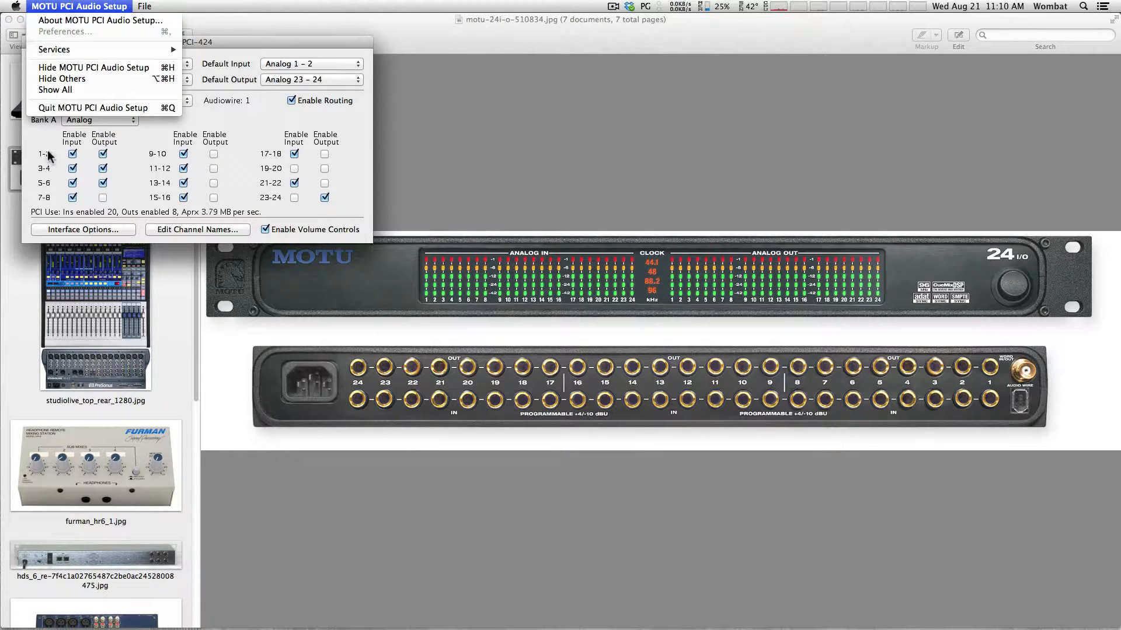
{"action": "left_click", "coordinate": [54, 108]}
{"action": "left_click", "coordinate": [91, 89]}
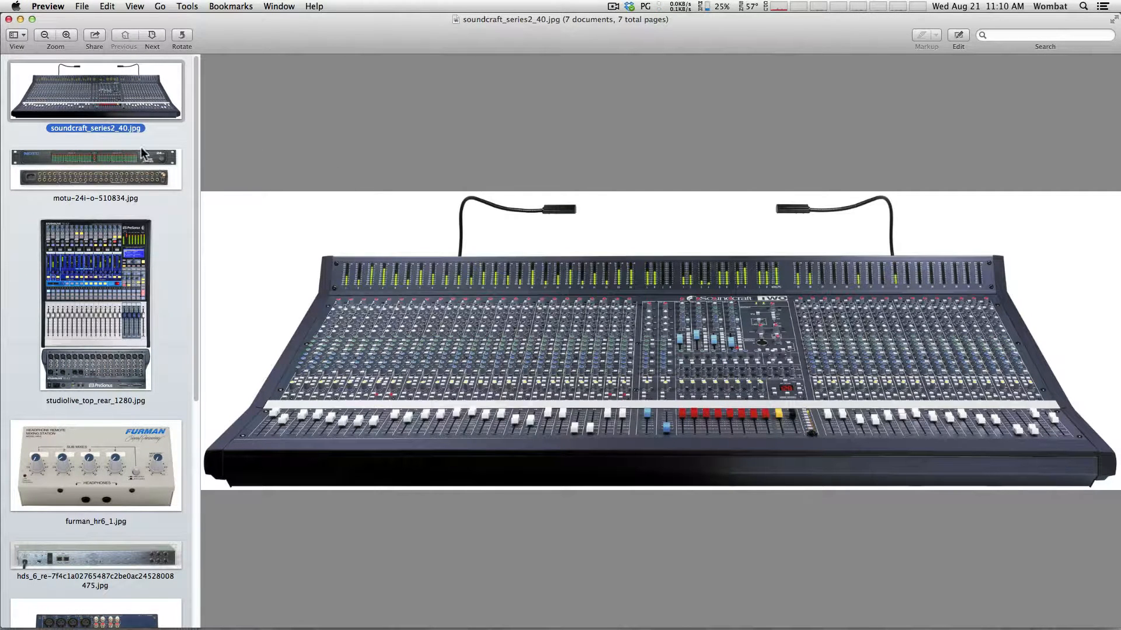
Look over the StudioLive mixer photo, then display the furman_hr6_1.jpg headphone station image
{"action": "left_click", "coordinate": [86, 300]}
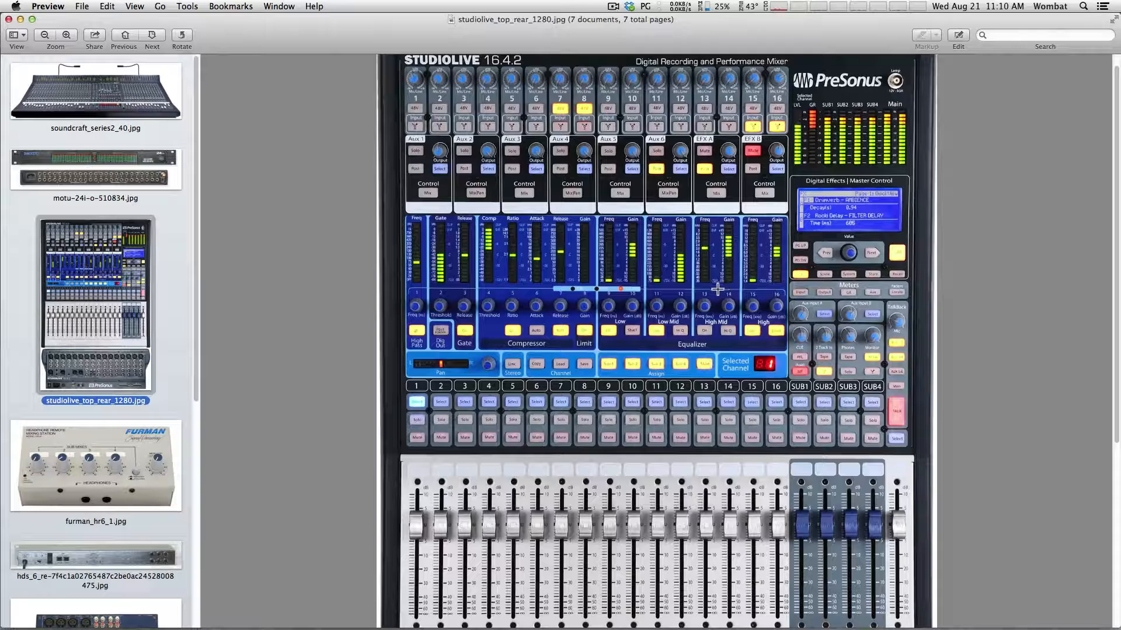
{"action": "left_click_drag", "start_coordinate": [1115, 295], "coordinate": [1115, 496]}
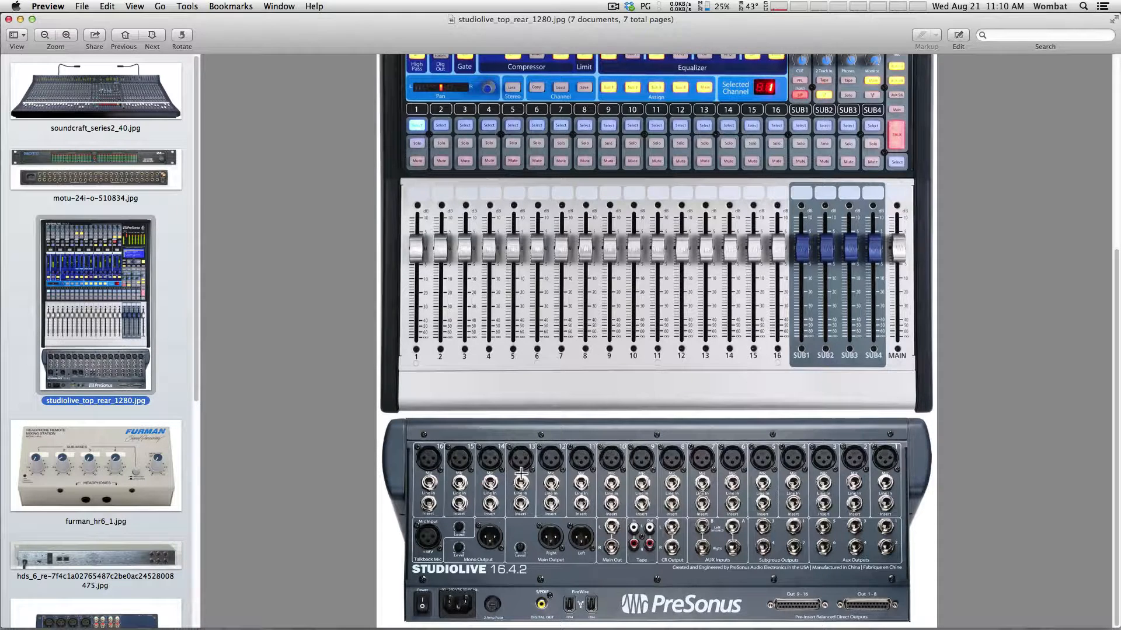
{"action": "left_click_drag", "start_coordinate": [197, 320], "coordinate": [192, 409]}
{"action": "left_click", "coordinate": [127, 305]}
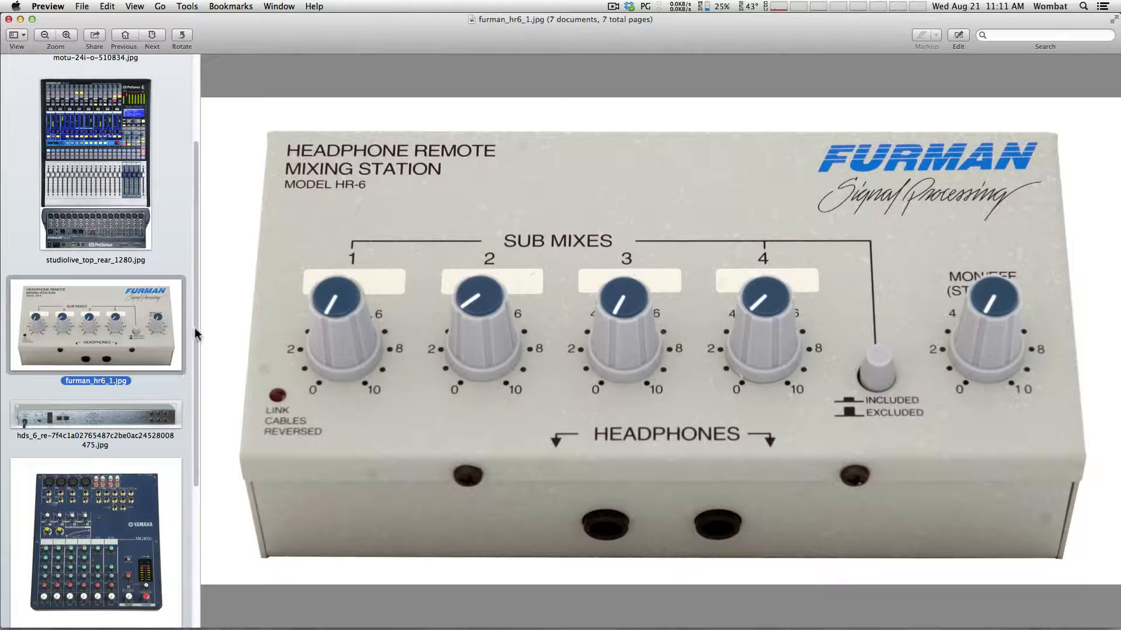
View the hds_6 rear panel and StudioLive photos, ending on Yamaha_mg102c.jpg
{"action": "left_click_drag", "start_coordinate": [195, 324], "coordinate": [191, 352]}
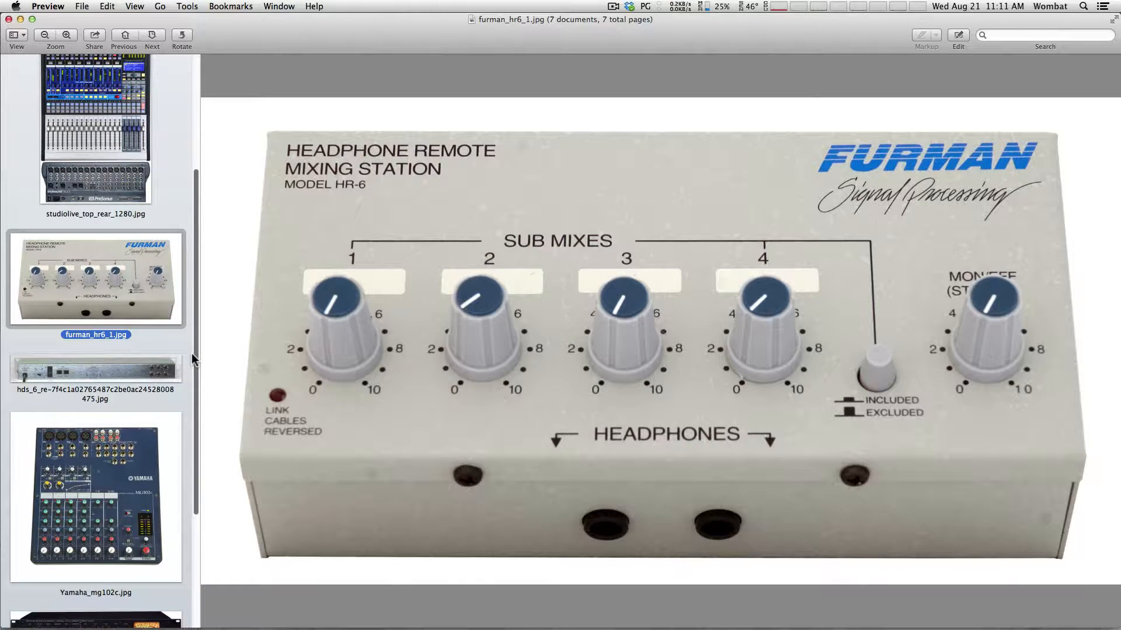
{"action": "left_click", "coordinate": [121, 372]}
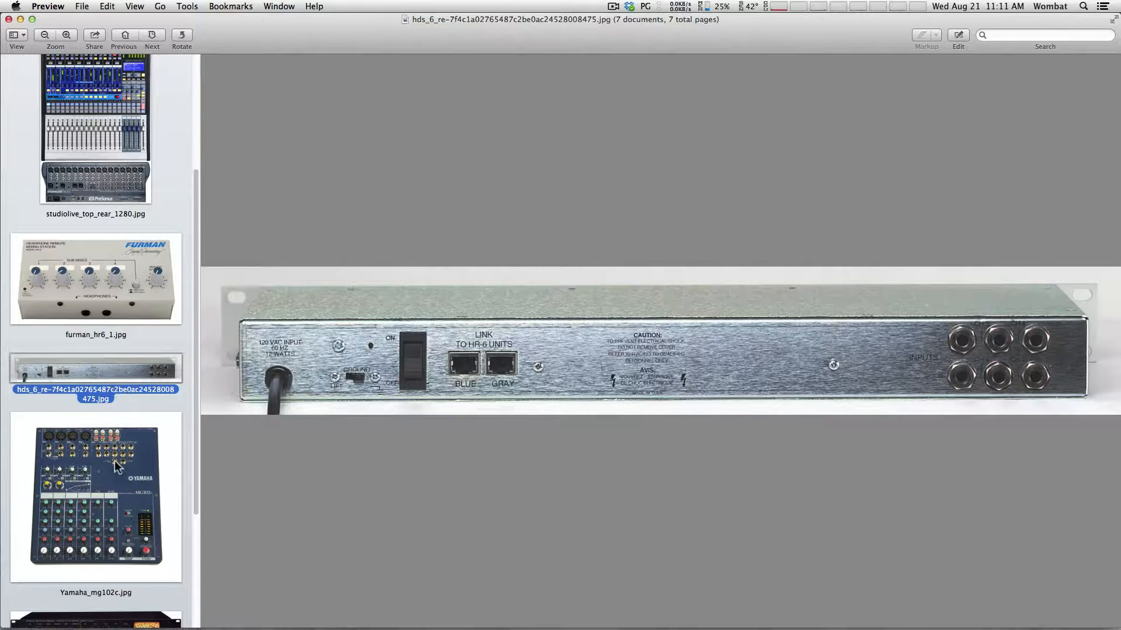
{"action": "left_click_drag", "start_coordinate": [194, 401], "coordinate": [204, 336]}
{"action": "left_click", "coordinate": [114, 237]}
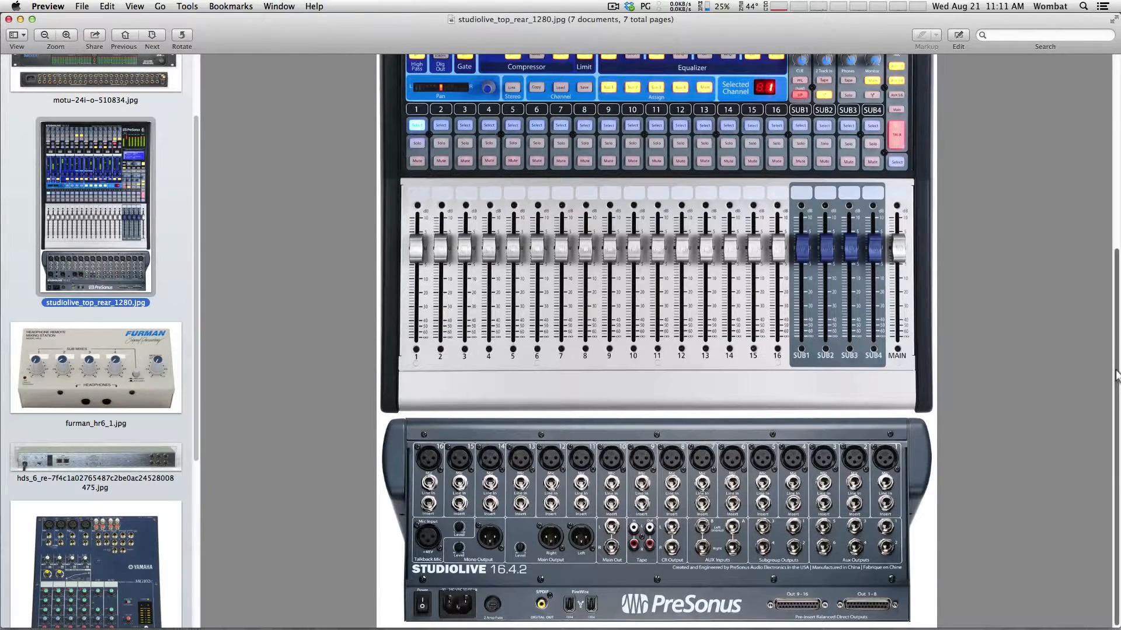
{"action": "scroll", "coordinate": [943, 298], "scroll_direction": "up", "scroll_amount": 5}
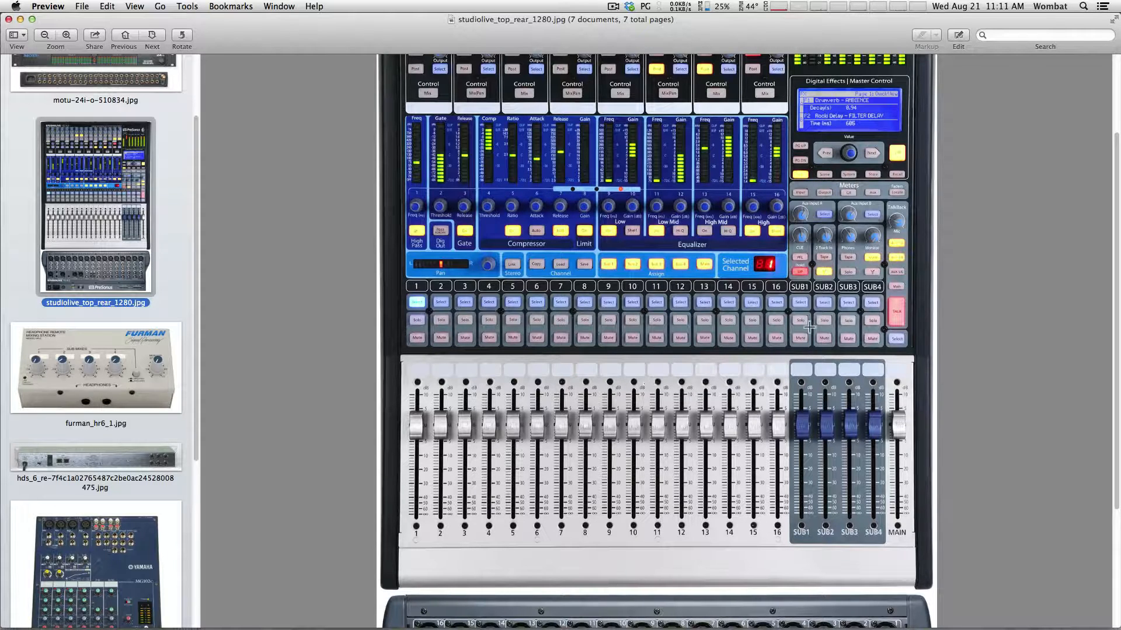
{"action": "left_click", "coordinate": [121, 575]}
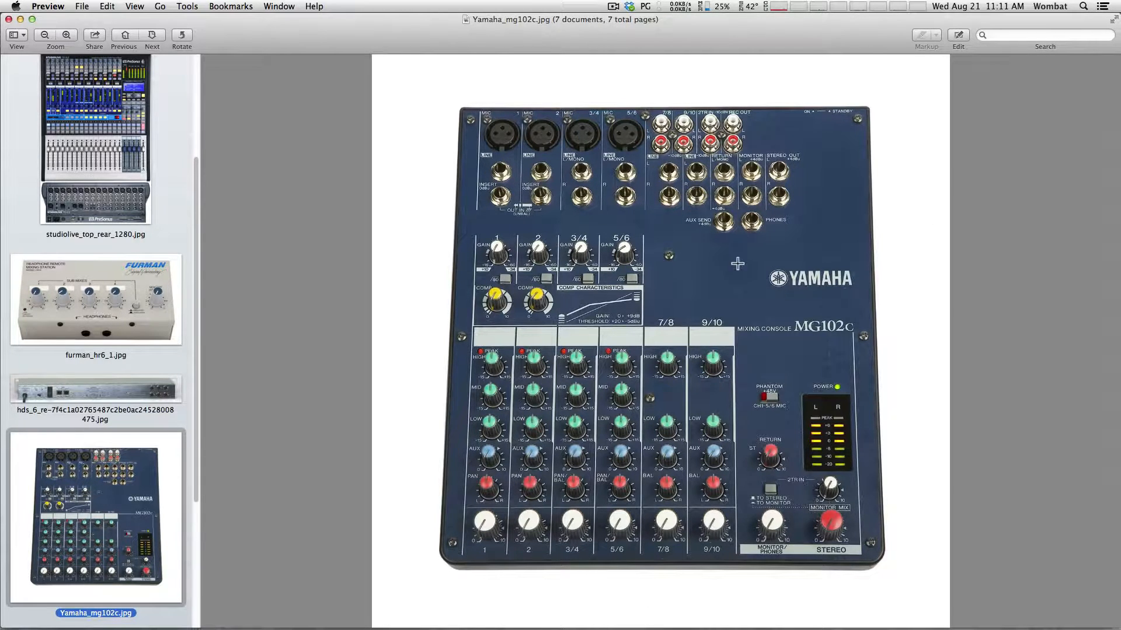
Revisit the StudioLive photo, then display the ART Pro Channel tube preamp image
{"action": "left_click", "coordinate": [113, 147]}
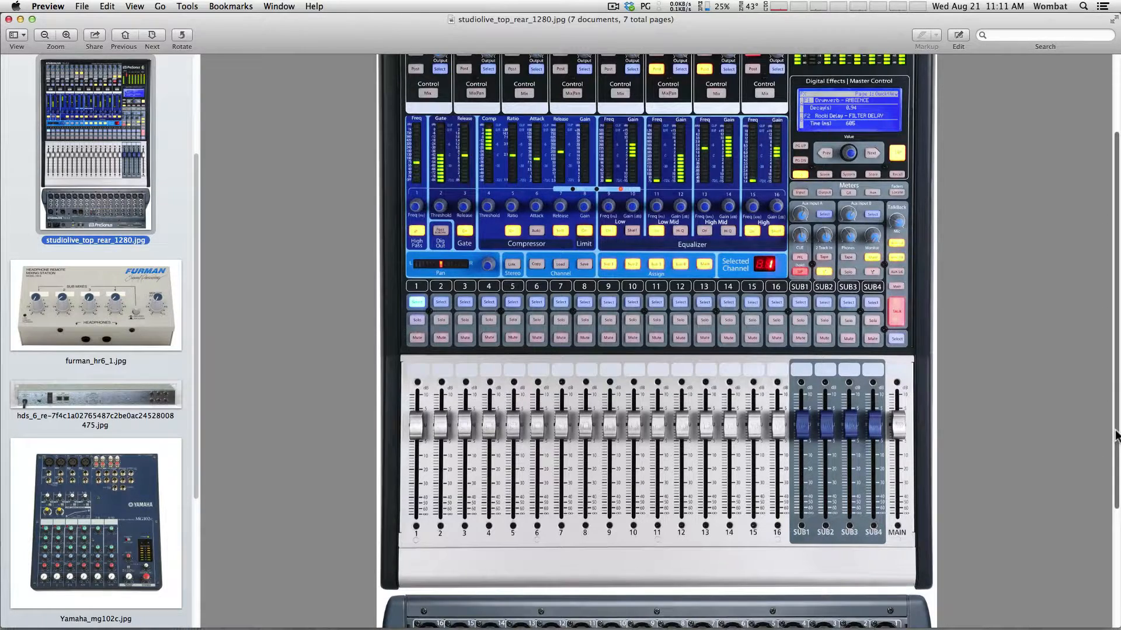
{"action": "scroll", "coordinate": [1116, 435], "scroll_direction": "down", "scroll_amount": 5}
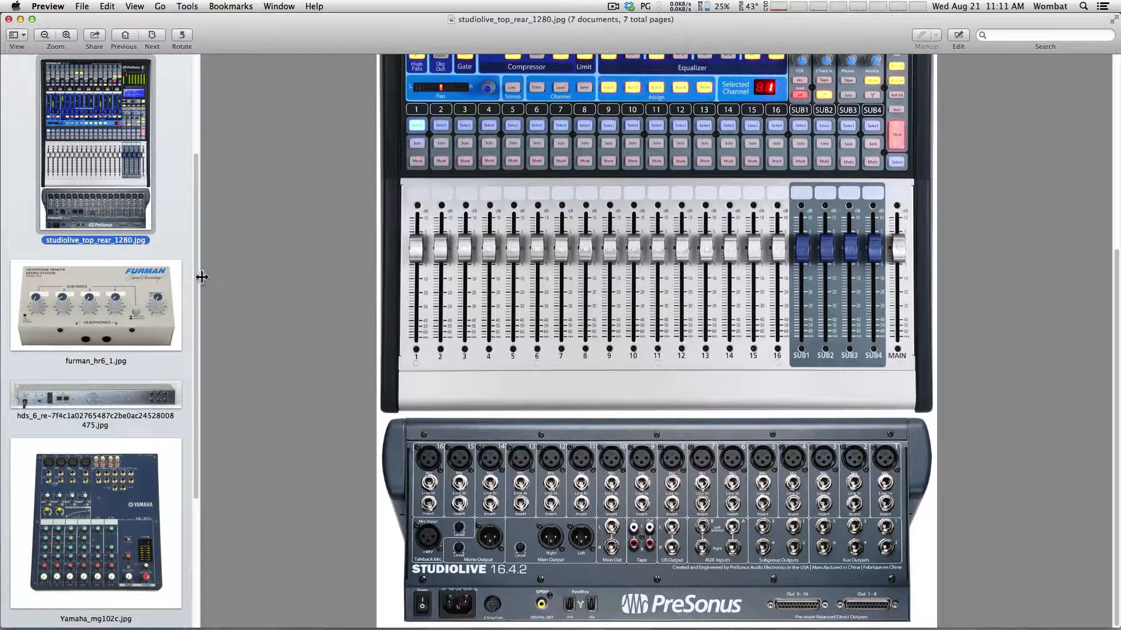
{"action": "left_click_drag", "start_coordinate": [200, 278], "coordinate": [199, 431]}
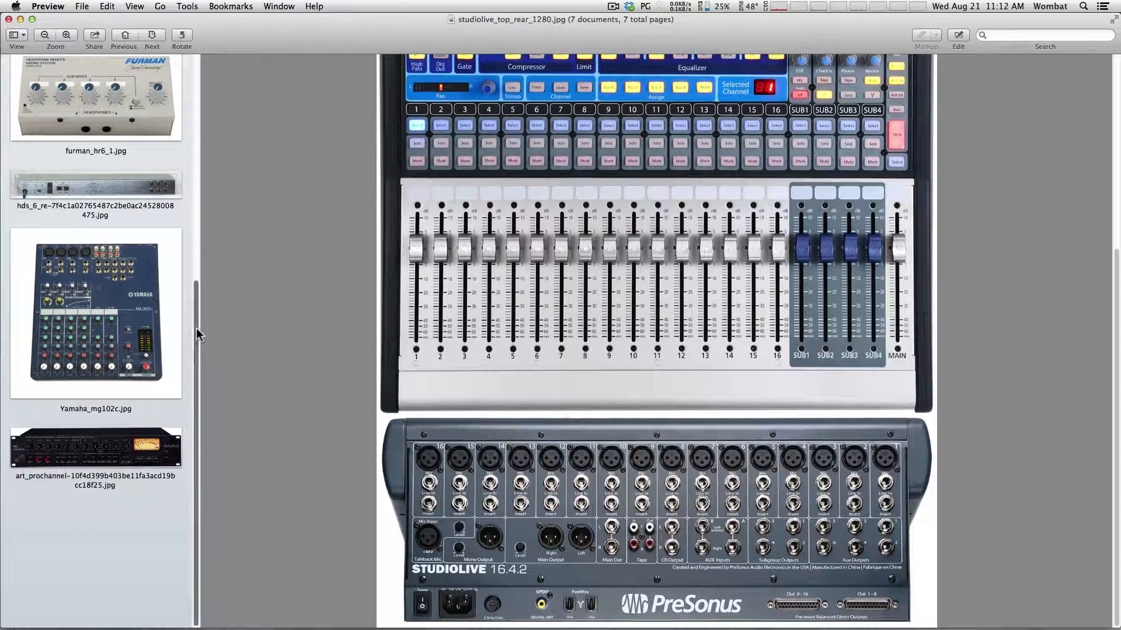
{"action": "left_click", "coordinate": [116, 447]}
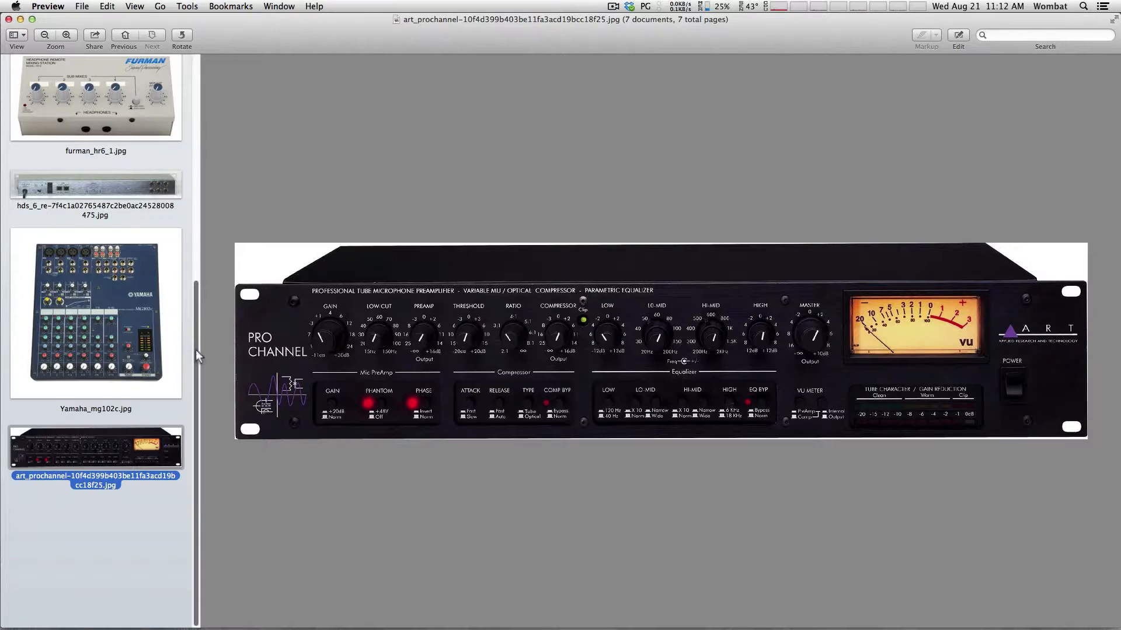
Show the MOTU 24I/O interface photo, then minimize the Preview window
{"action": "left_click_drag", "start_coordinate": [198, 356], "coordinate": [215, 100]}
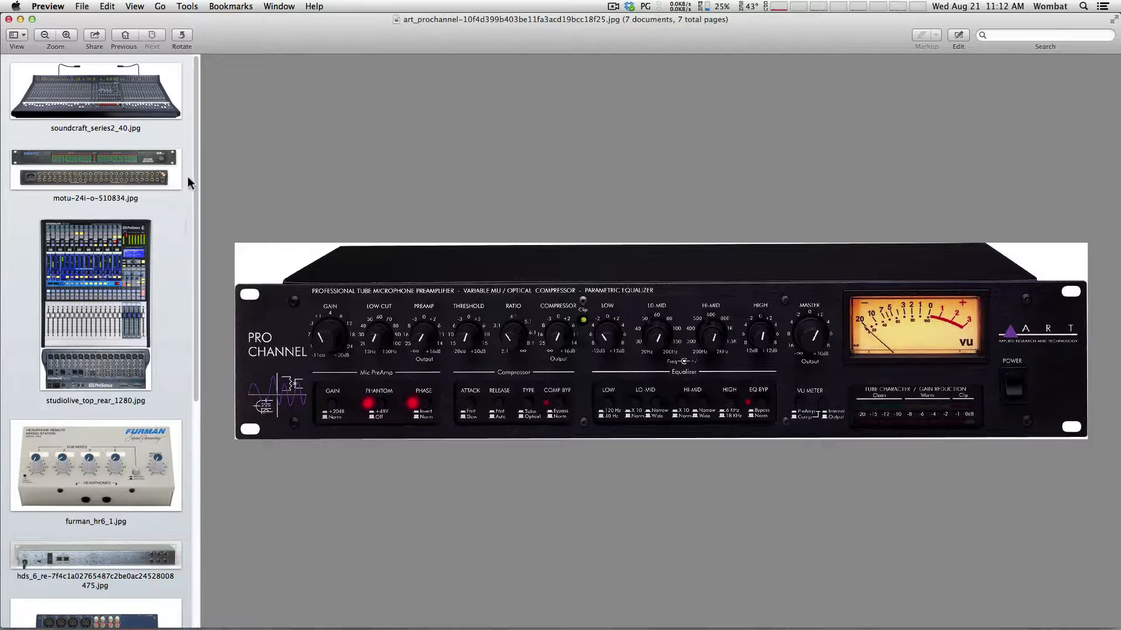
{"action": "left_click", "coordinate": [114, 169]}
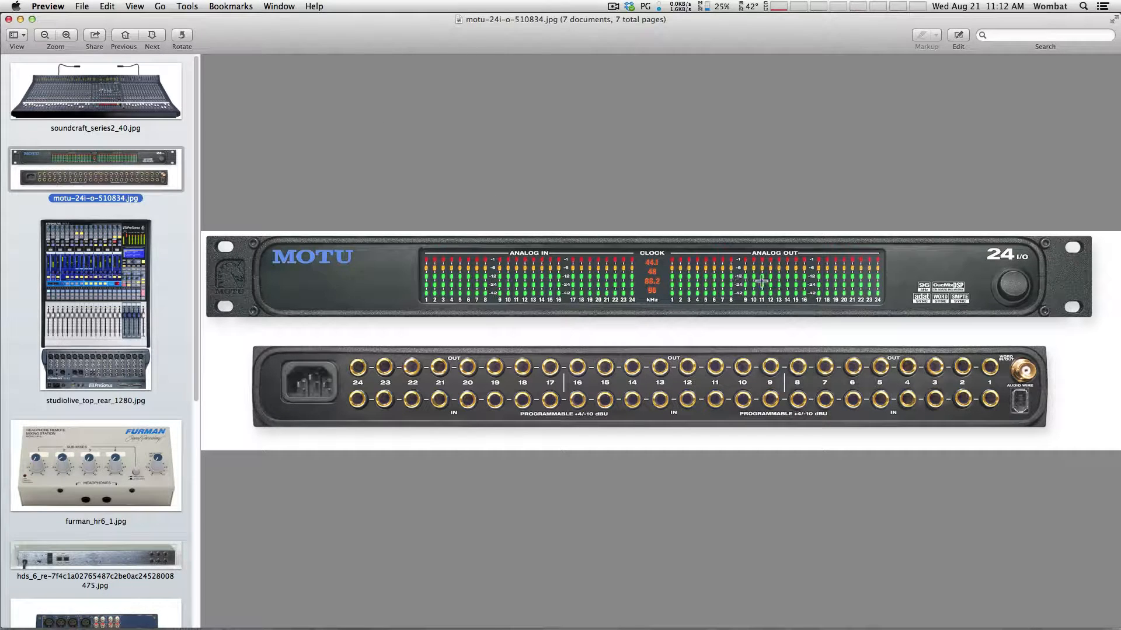
{"action": "left_click", "coordinate": [20, 19]}
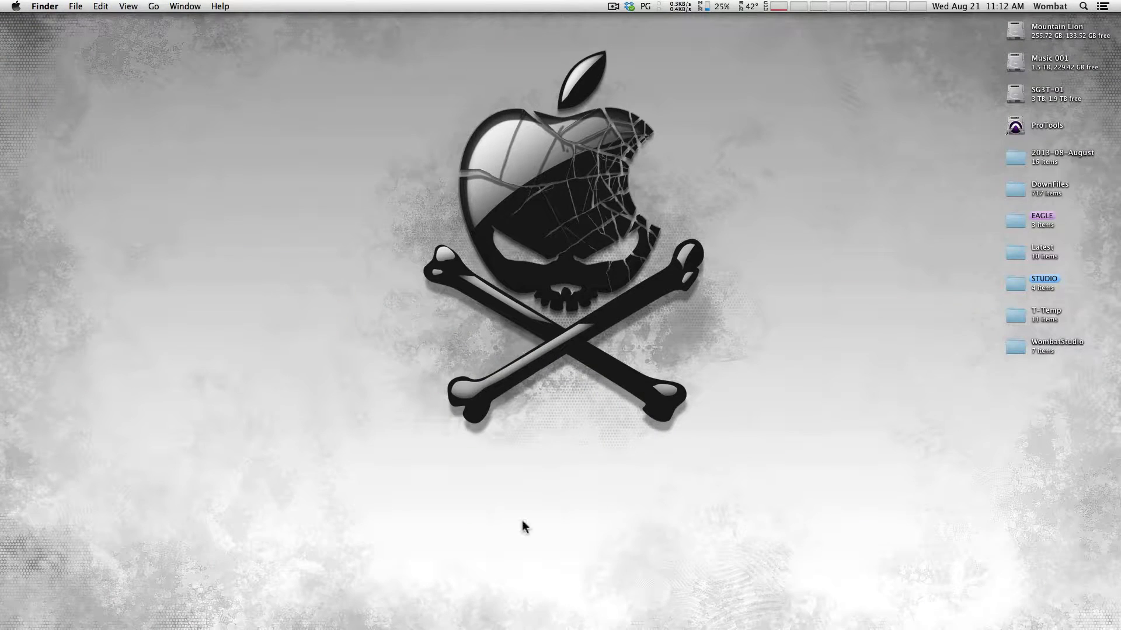
Launch Pro Tools and create a blank 44.1 kHz, 32-bit float WAV session
{"action": "left_click", "coordinate": [545, 620]}
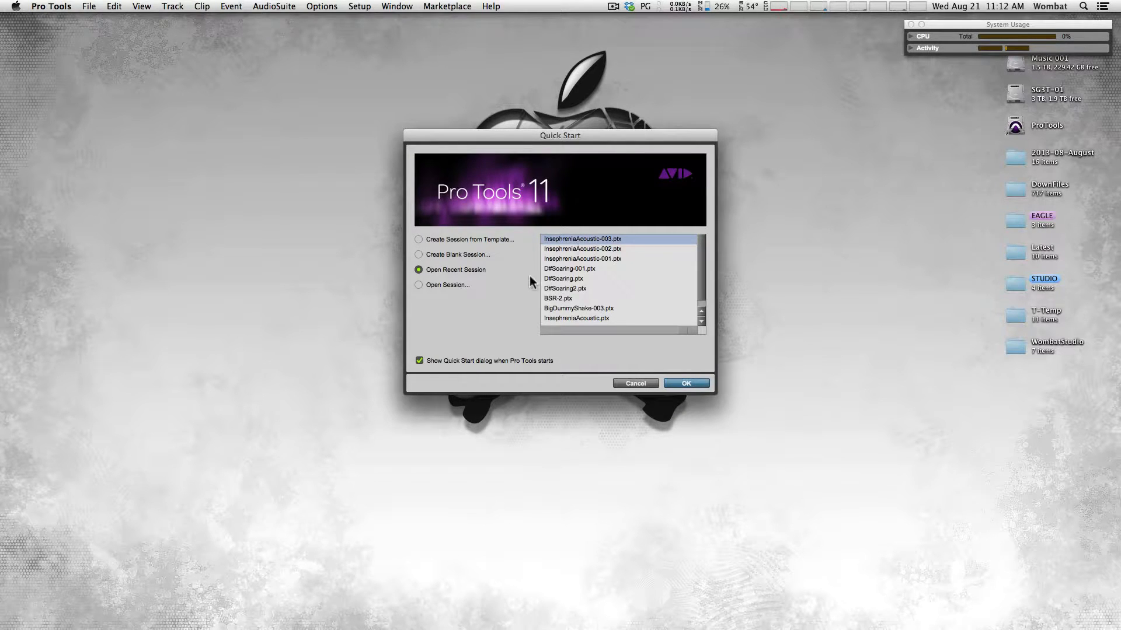
{"action": "left_click", "coordinate": [437, 254]}
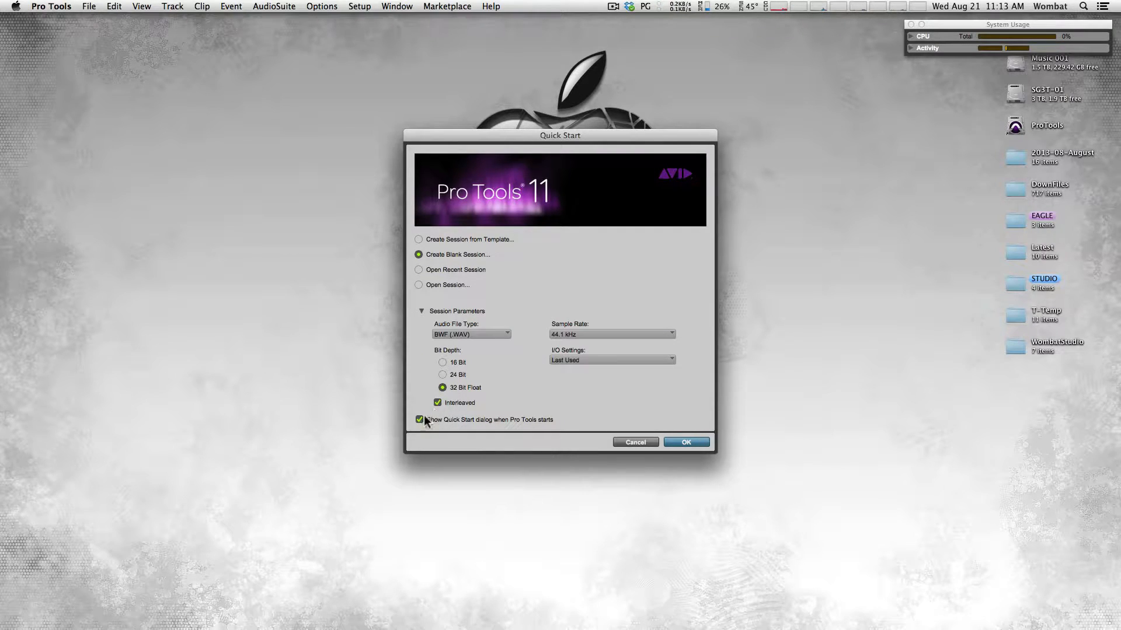
{"action": "left_click", "coordinate": [686, 443]}
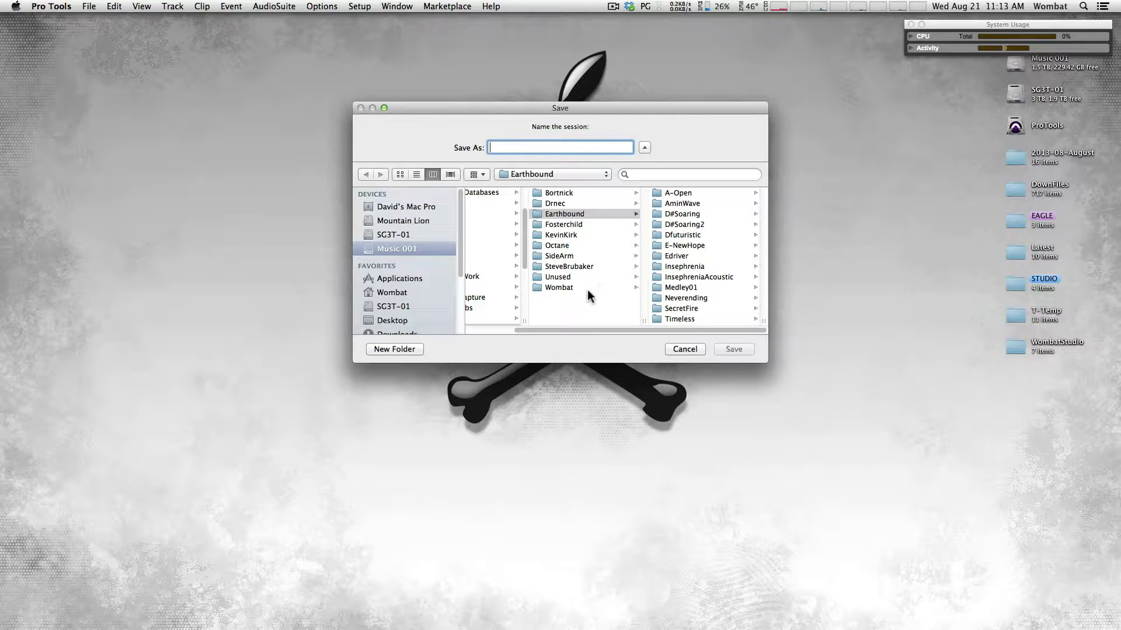
Save the session as TemplateSample in SG3T-01 > ProTools > Screencasts, then restore Preview
{"action": "left_click_drag", "start_coordinate": [593, 331], "coordinate": [503, 324]}
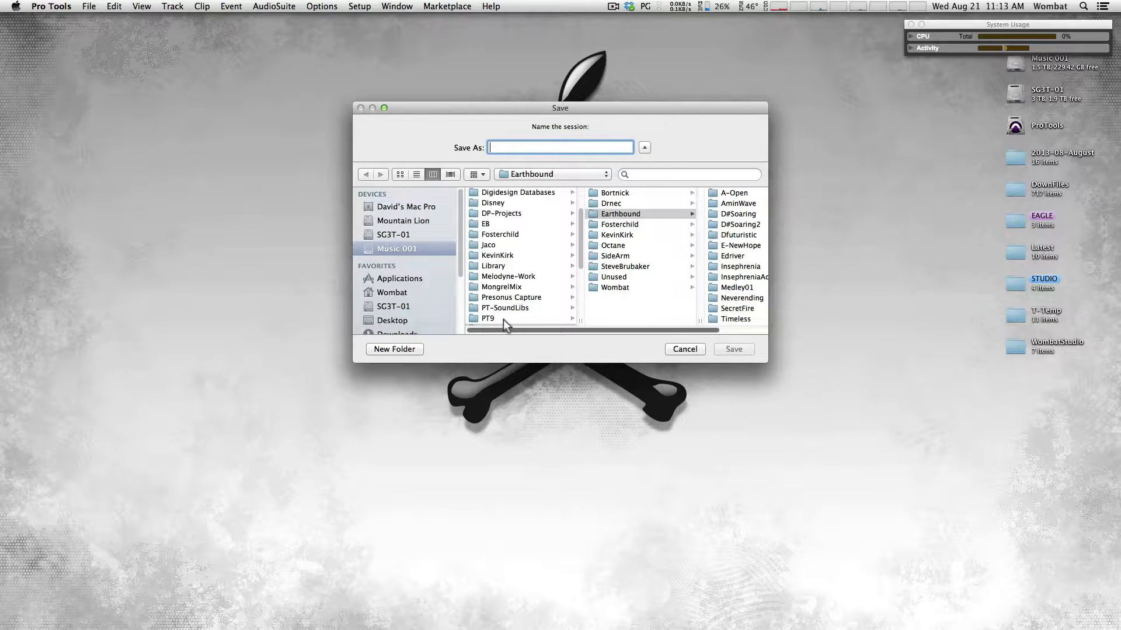
{"action": "left_click_drag", "start_coordinate": [579, 252], "coordinate": [581, 205]}
{"action": "left_click", "coordinate": [394, 235]}
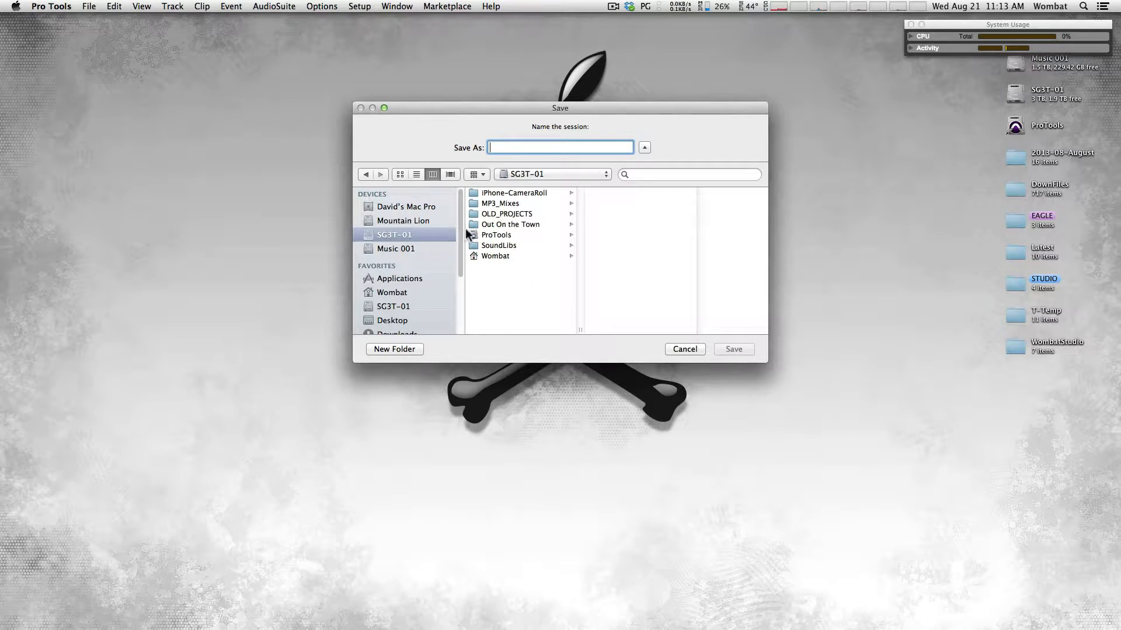
{"action": "left_click", "coordinate": [490, 235]}
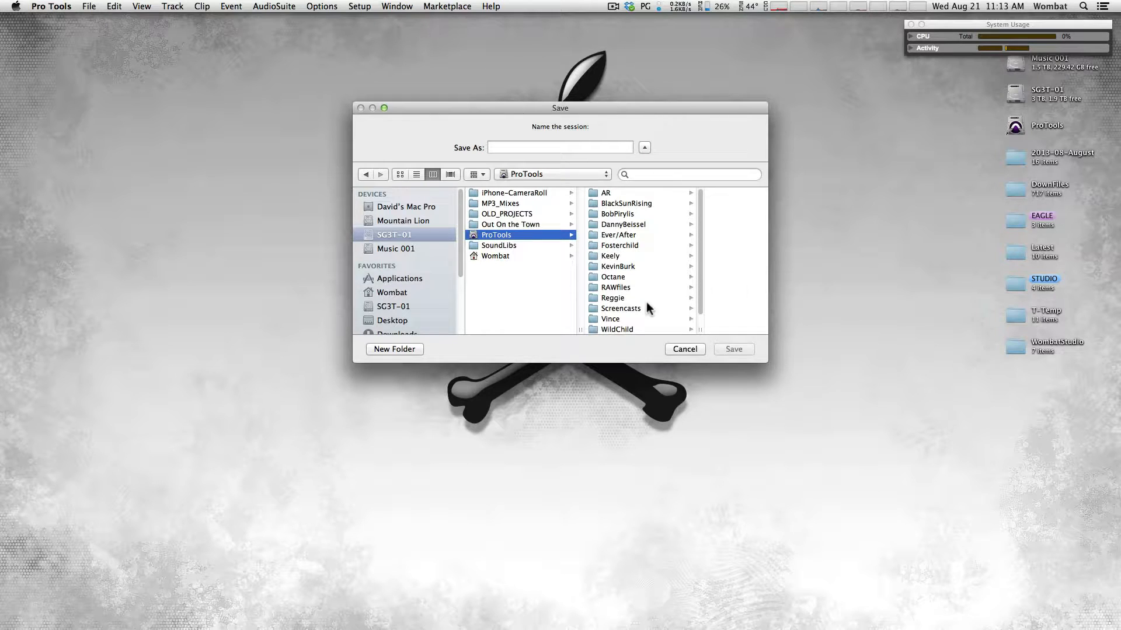
{"action": "left_click", "coordinate": [630, 308]}
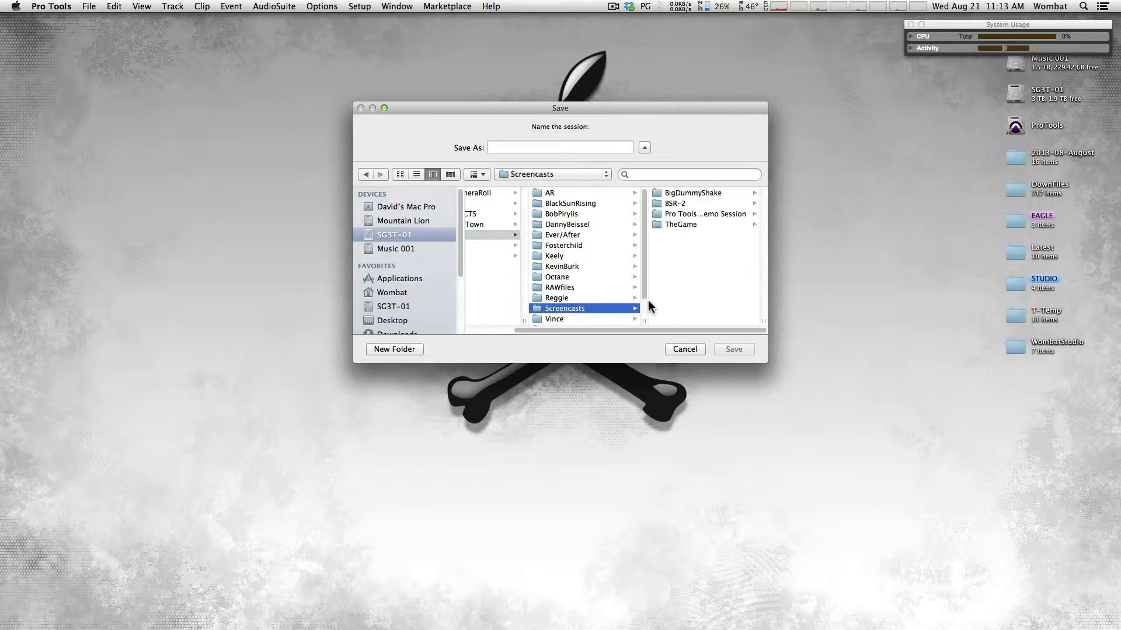
{"action": "left_click", "coordinate": [539, 147]}
{"action": "type", "text": "T"}
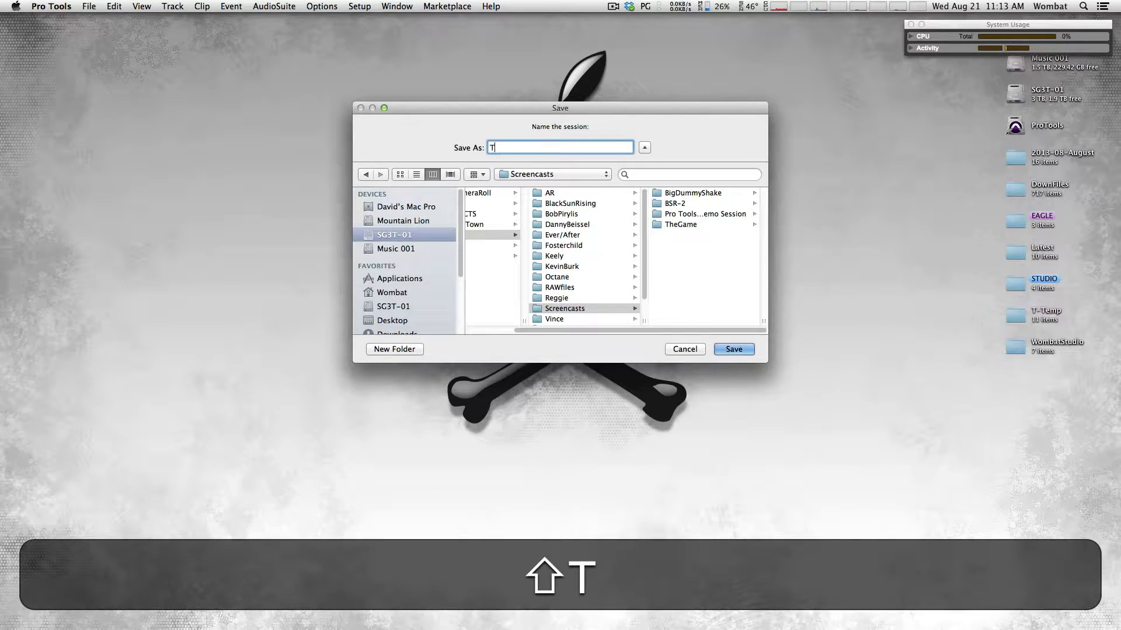
{"action": "type", "text": "emplate"}
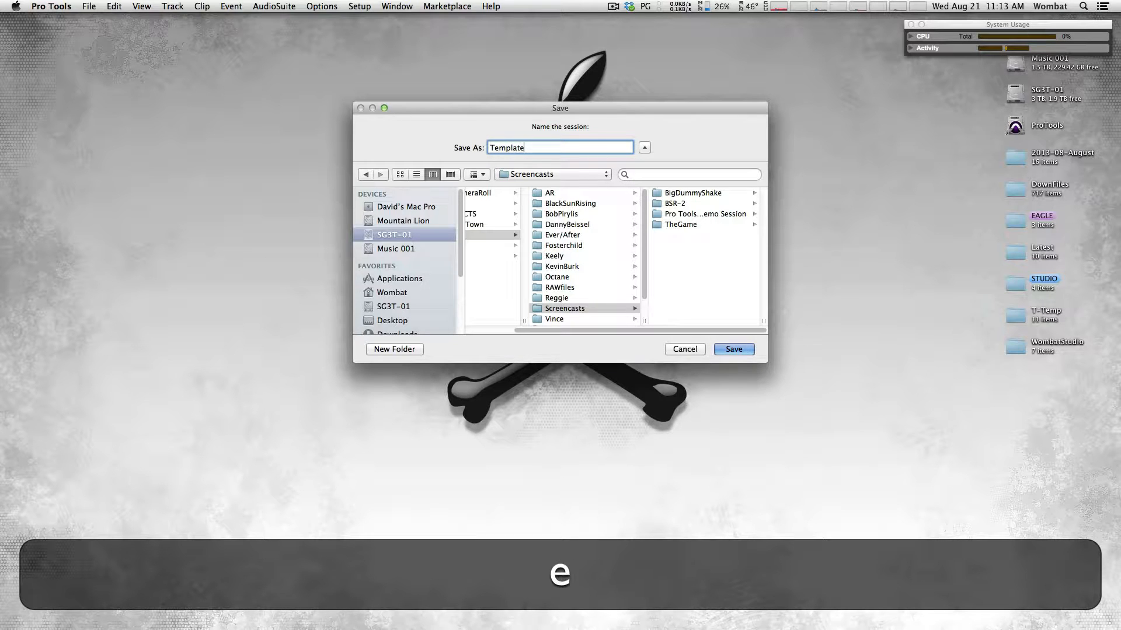
{"action": "type", "text": "Sample"}
{"action": "key", "text": "Return"}
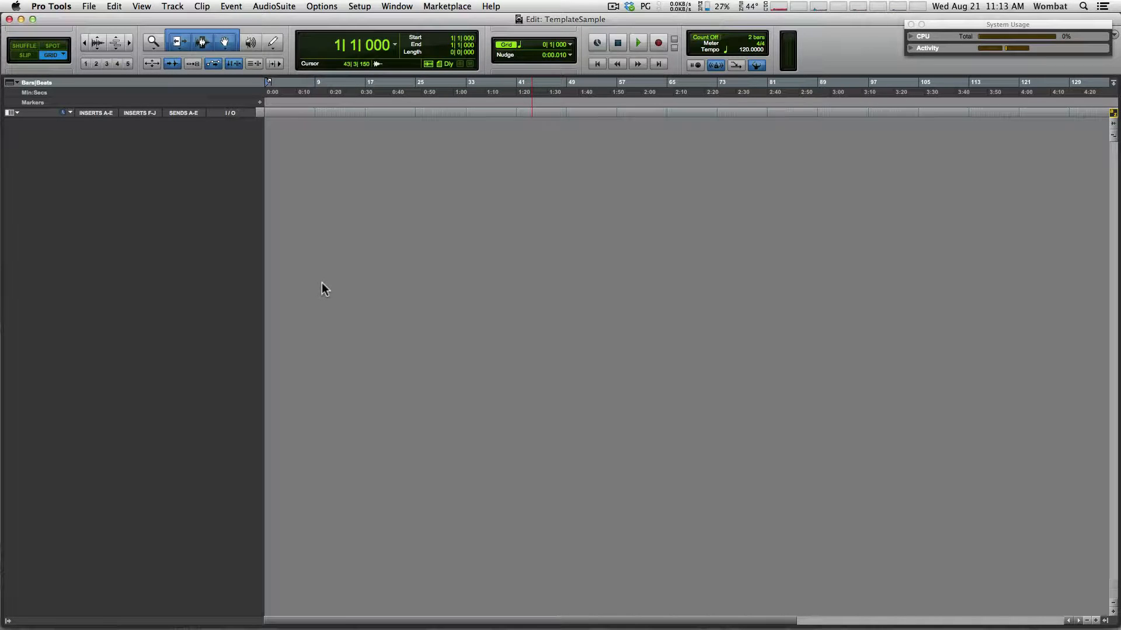
{"action": "mouse_move", "coordinate": [992, 613]}
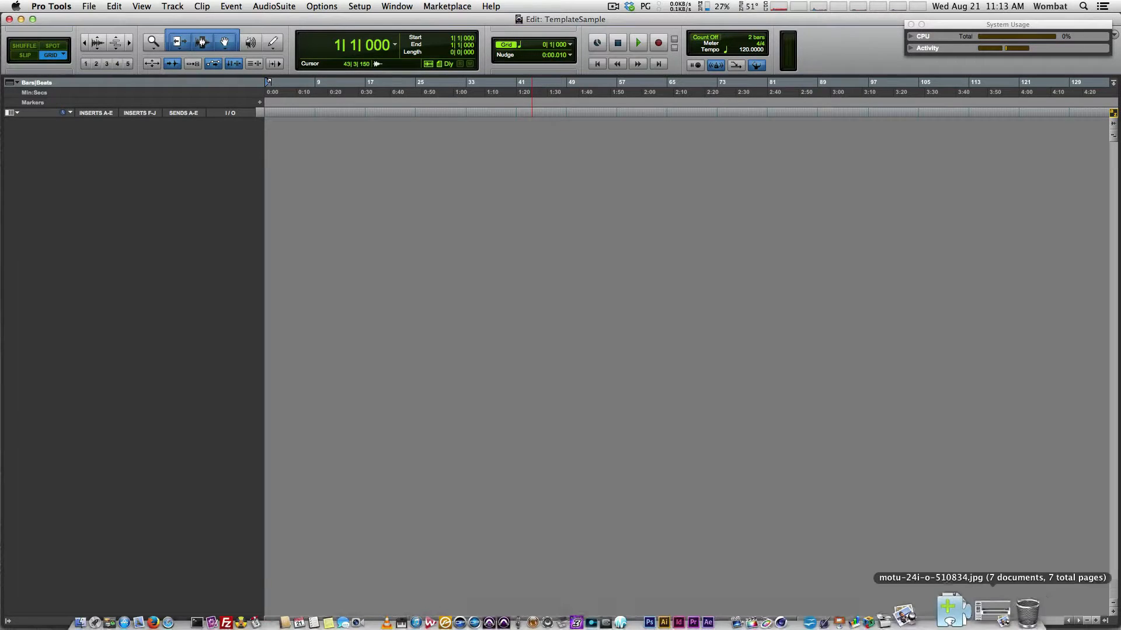
{"action": "left_click", "coordinate": [992, 610]}
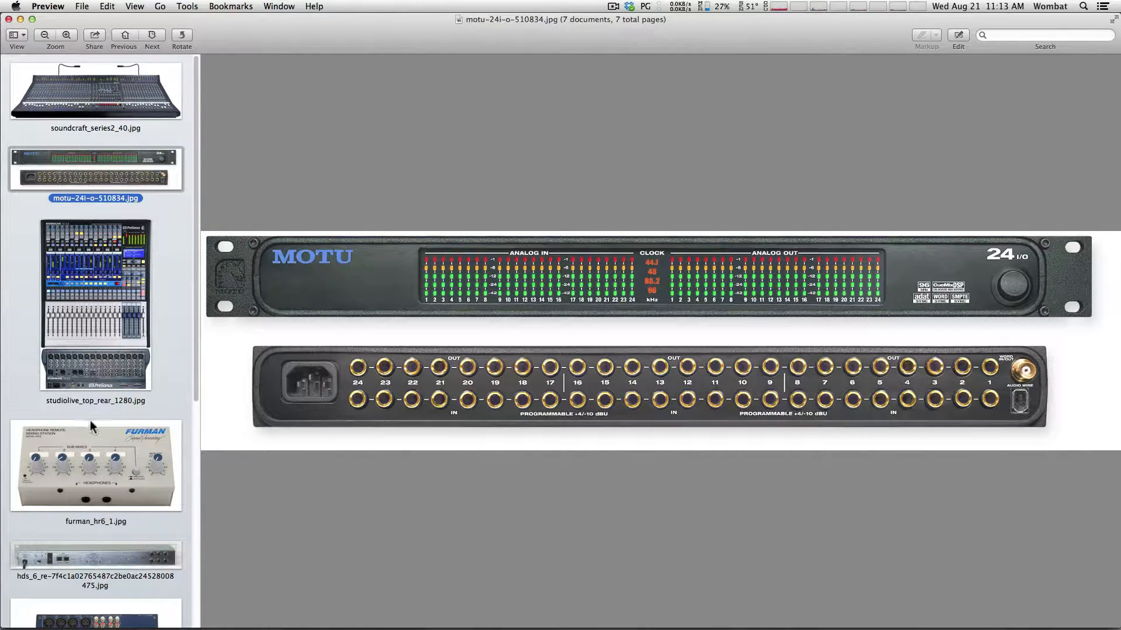
{"action": "left_click", "coordinate": [95, 448]}
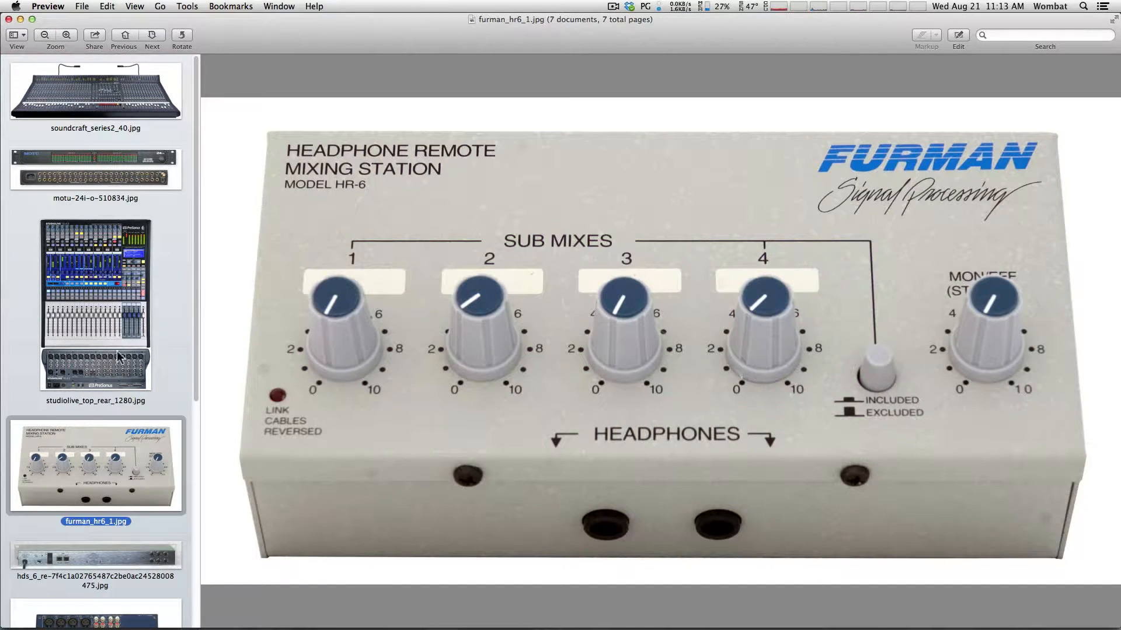
{"action": "left_click", "coordinate": [107, 172]}
{"action": "left_click", "coordinate": [110, 297]}
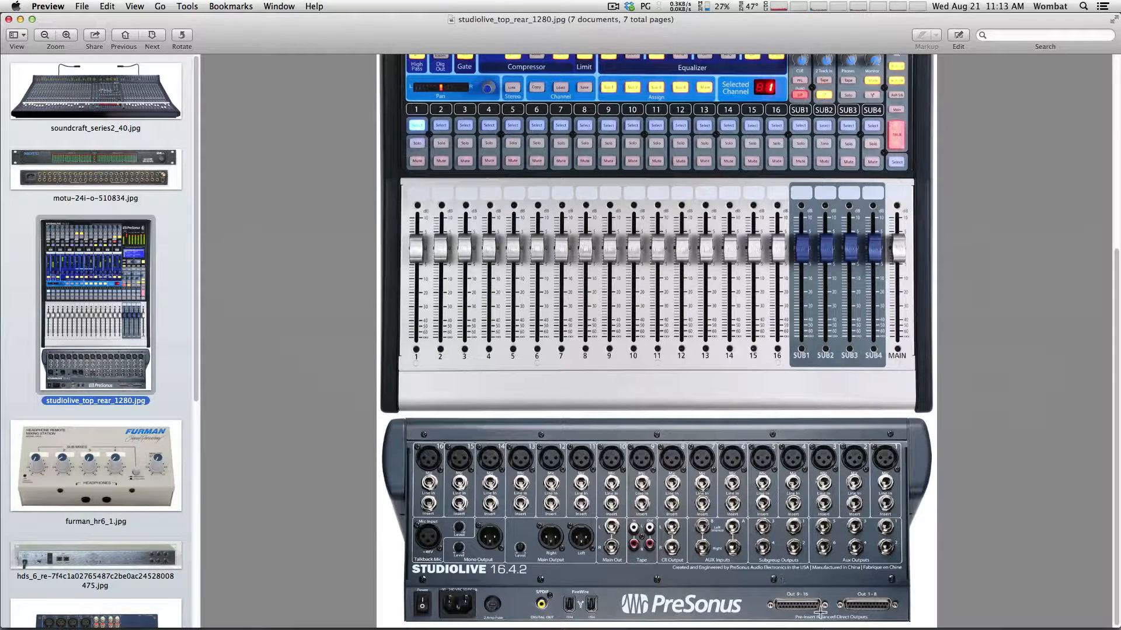
{"action": "left_click", "coordinate": [120, 167]}
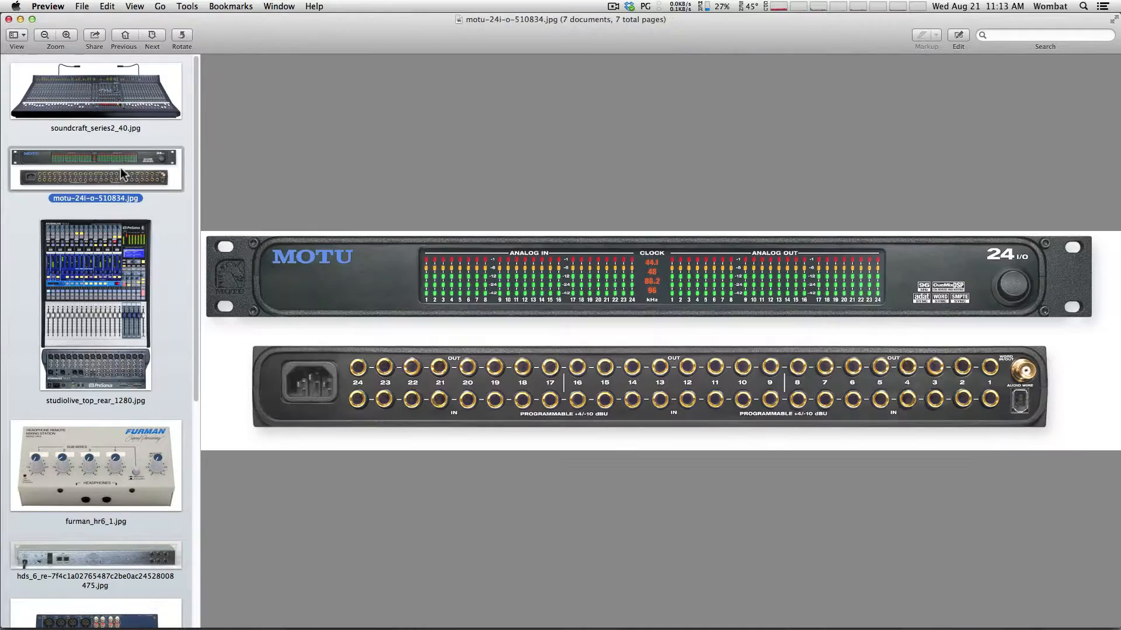
{"action": "left_click", "coordinate": [115, 279]}
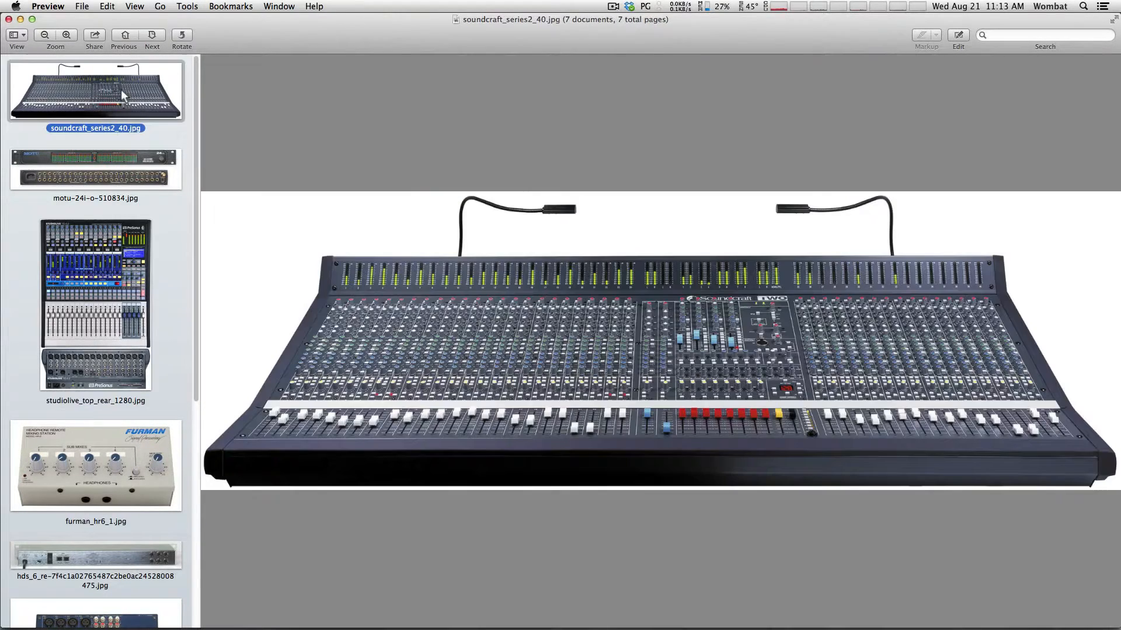
{"action": "left_click", "coordinate": [121, 89]}
{"action": "left_click", "coordinate": [108, 282]}
{"action": "left_click", "coordinate": [96, 172]}
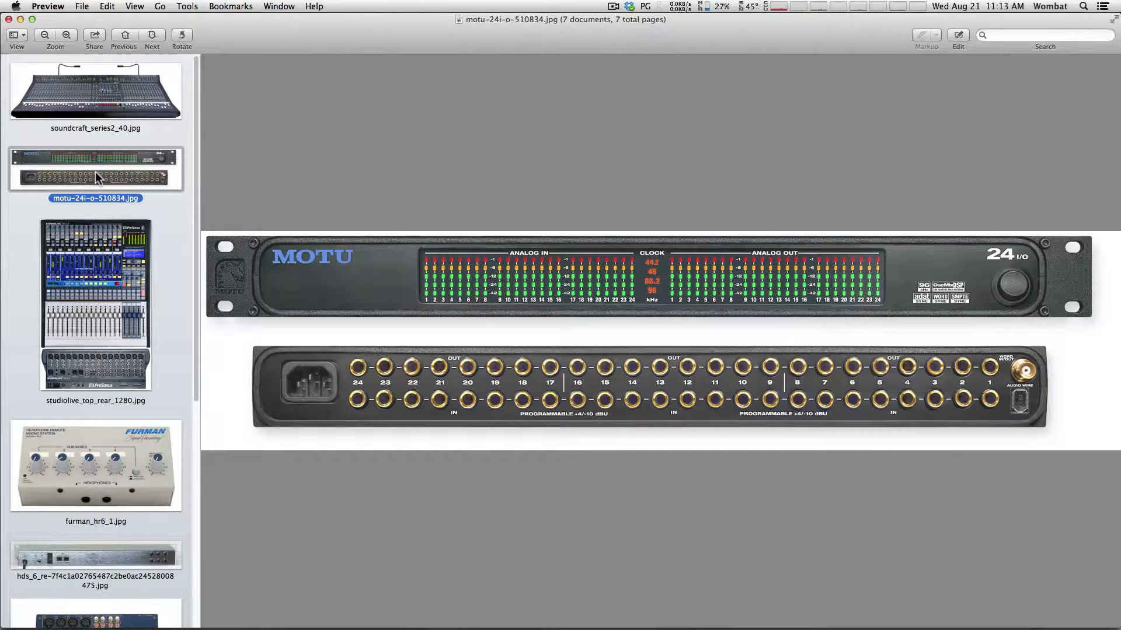
{"action": "key", "text": "Down"}
{"action": "key", "text": "Down"}
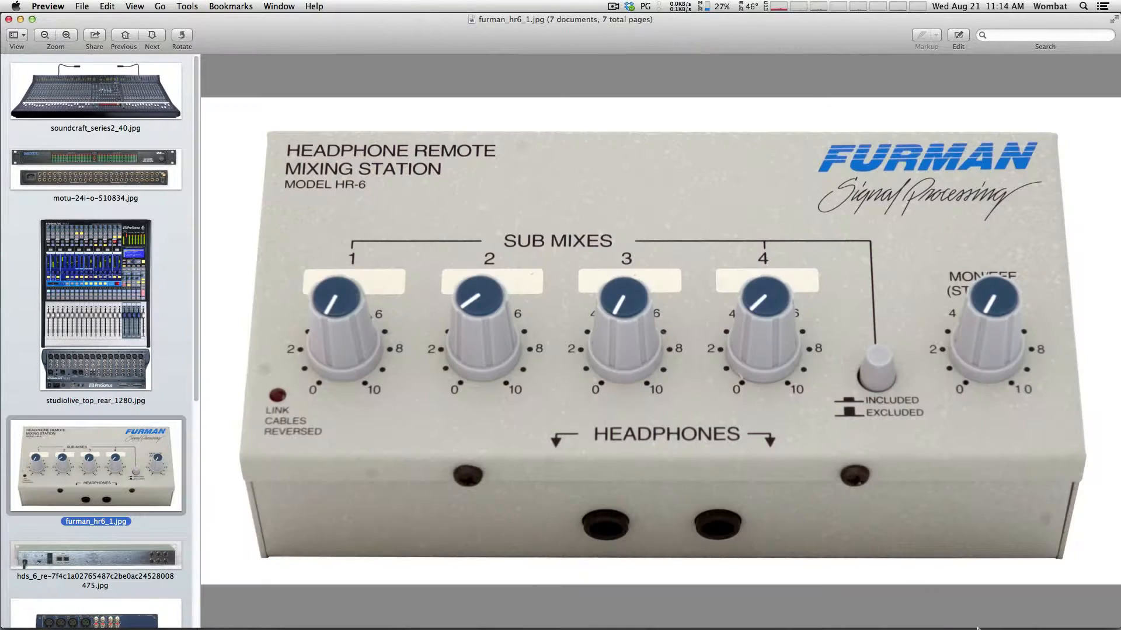
{"action": "left_click", "coordinate": [123, 261]}
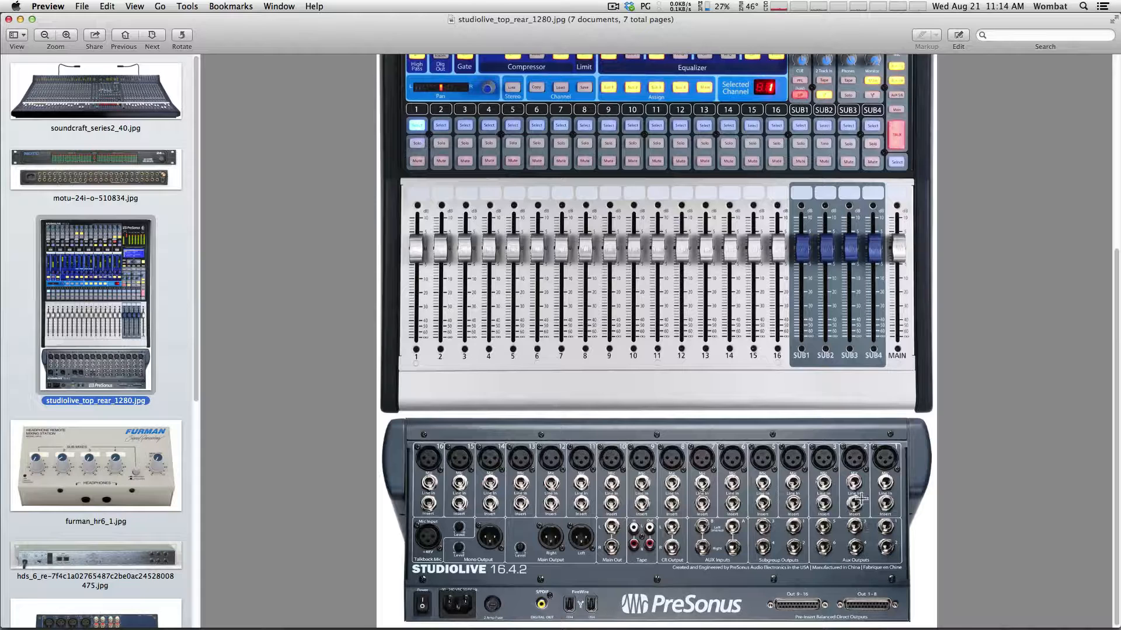
{"action": "left_click", "coordinate": [123, 162]}
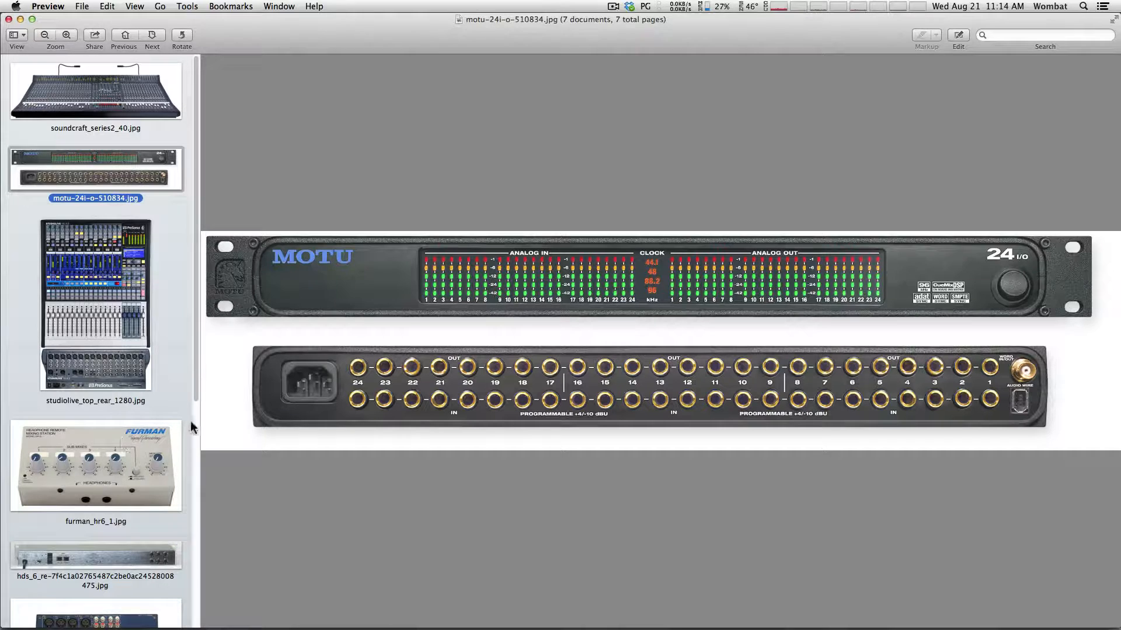
Step through the Yamaha MG102c and ART Pro Channel photos, ending on studiolive_top_rear_1280.jpg
{"action": "left_click_drag", "start_coordinate": [192, 369], "coordinate": [188, 513]}
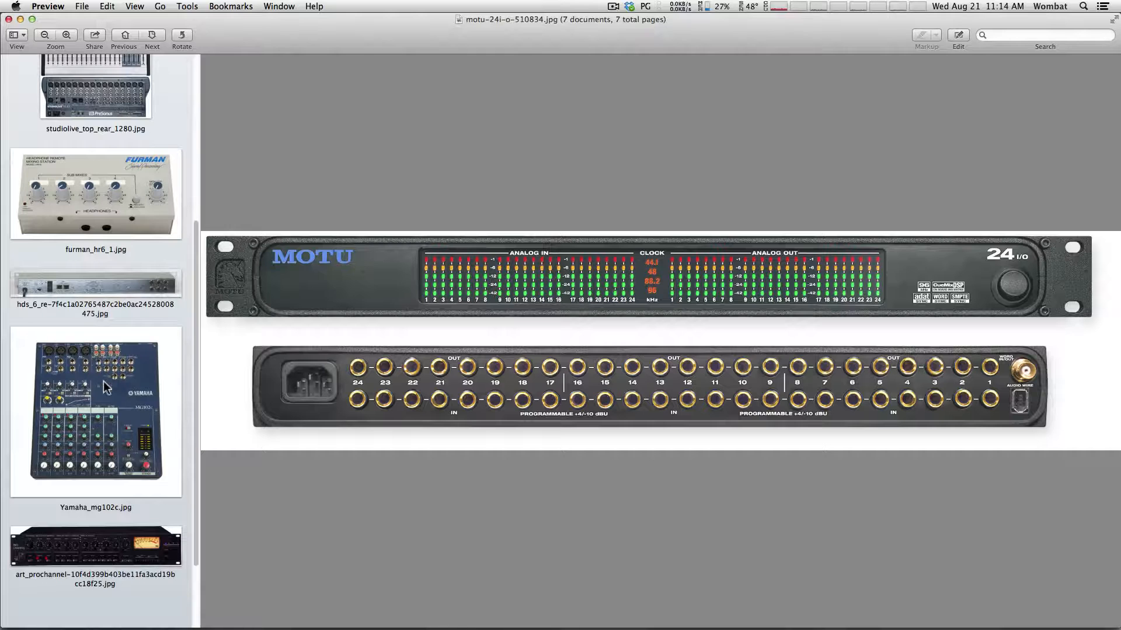
{"action": "left_click", "coordinate": [90, 390]}
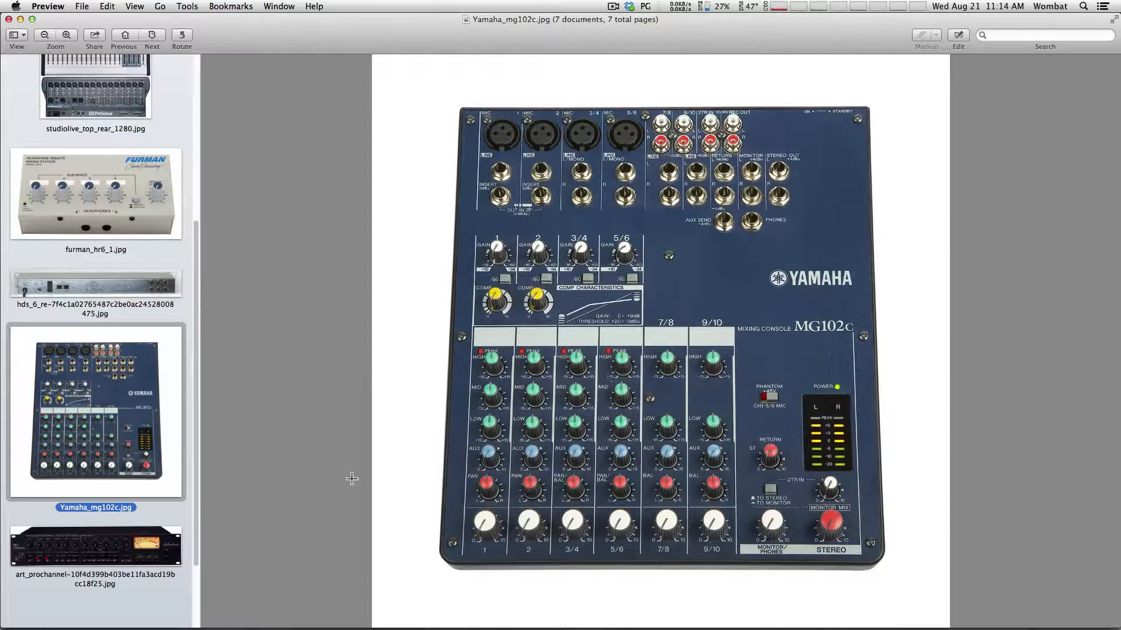
{"action": "left_click", "coordinate": [91, 544]}
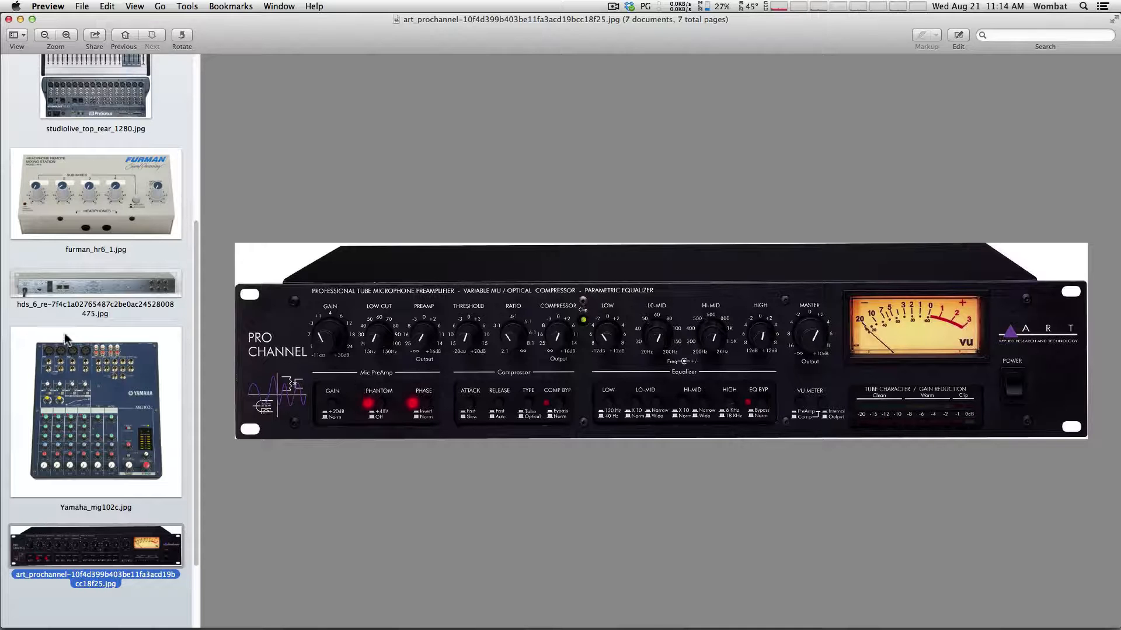
{"action": "left_click_drag", "start_coordinate": [194, 260], "coordinate": [204, 160]}
{"action": "left_click", "coordinate": [104, 183]}
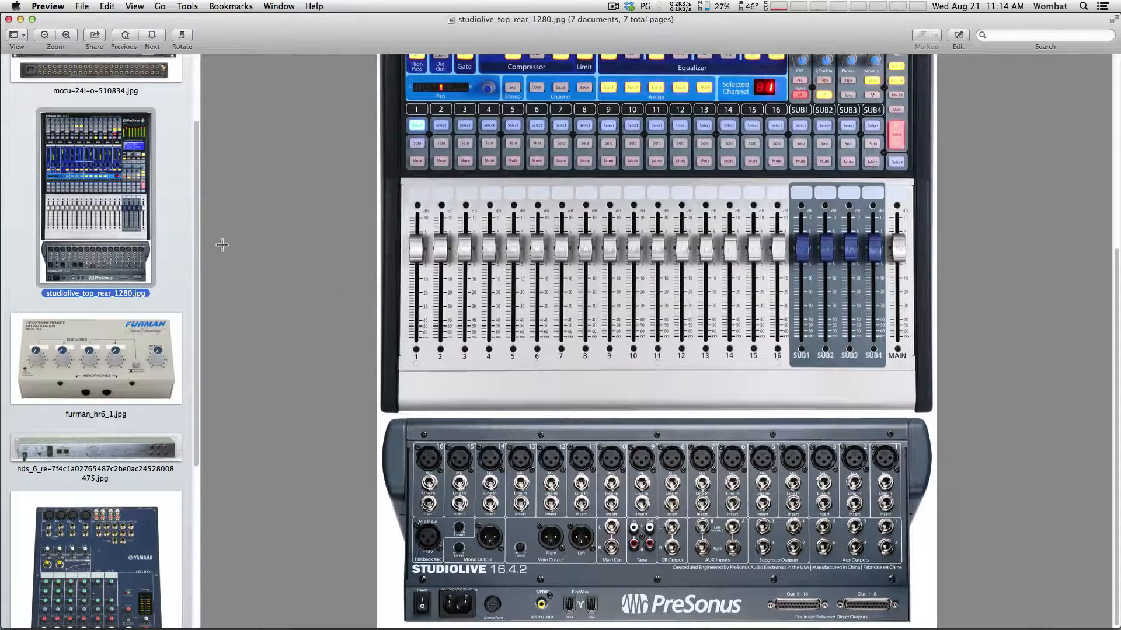
{"action": "left_click_drag", "start_coordinate": [198, 249], "coordinate": [208, 107]}
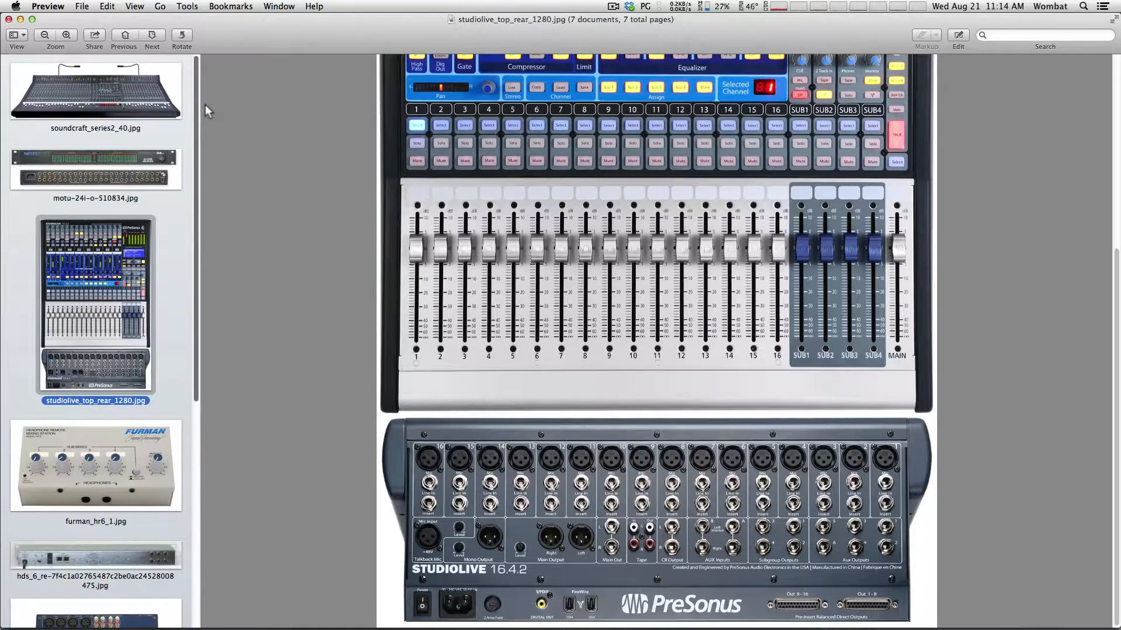
Back in Pro Tools, add 17 mono audio tracks and show them in the Mix window
{"action": "left_click", "coordinate": [21, 19]}
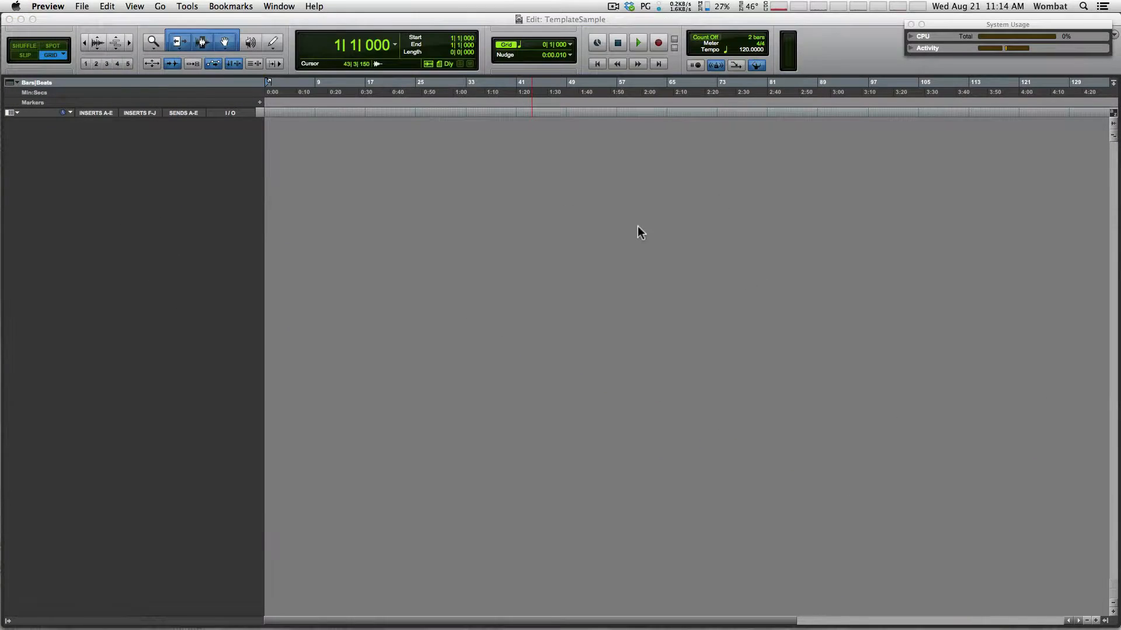
{"action": "left_click", "coordinate": [638, 227]}
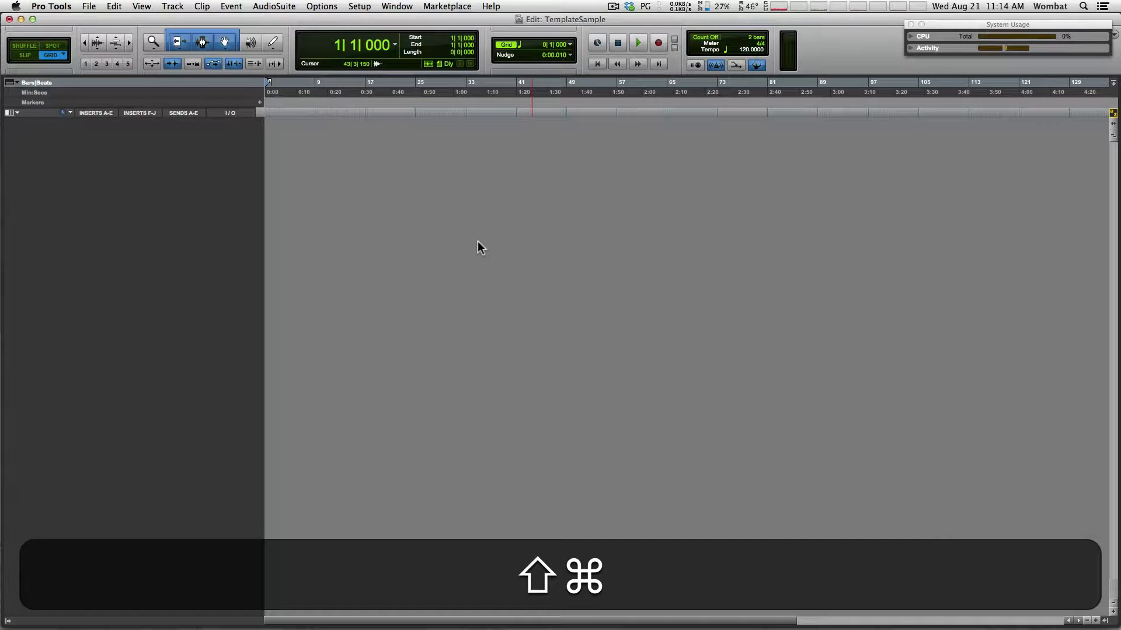
{"action": "key", "text": "shift+super+n"}
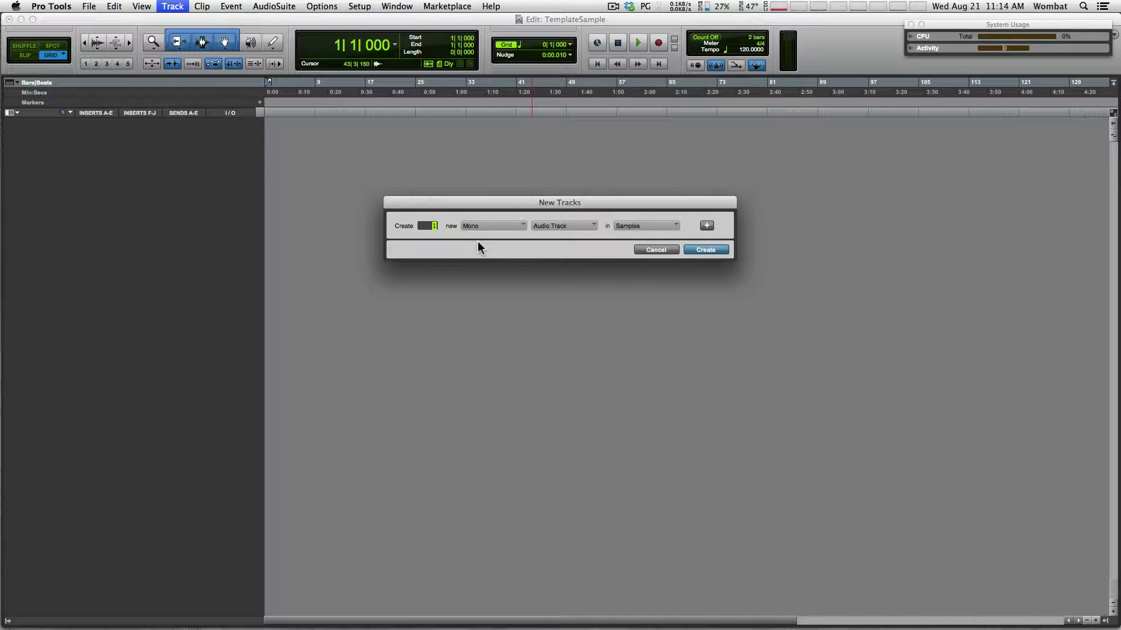
{"action": "type", "text": "17"}
{"action": "key", "text": "Return"}
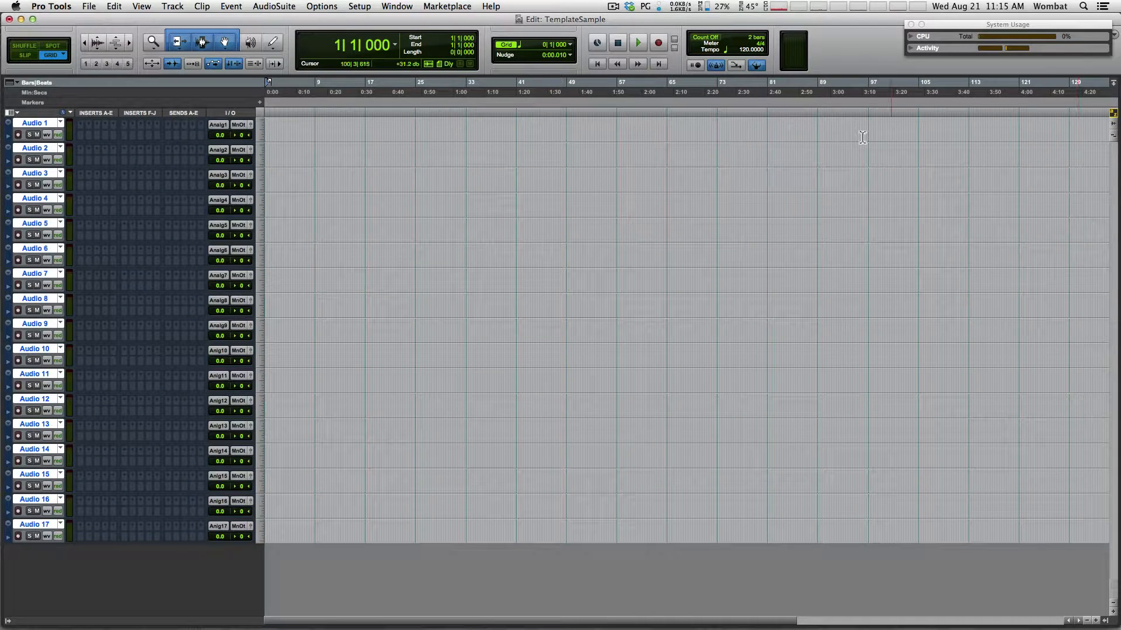
{"action": "key", "text": "super+equal"}
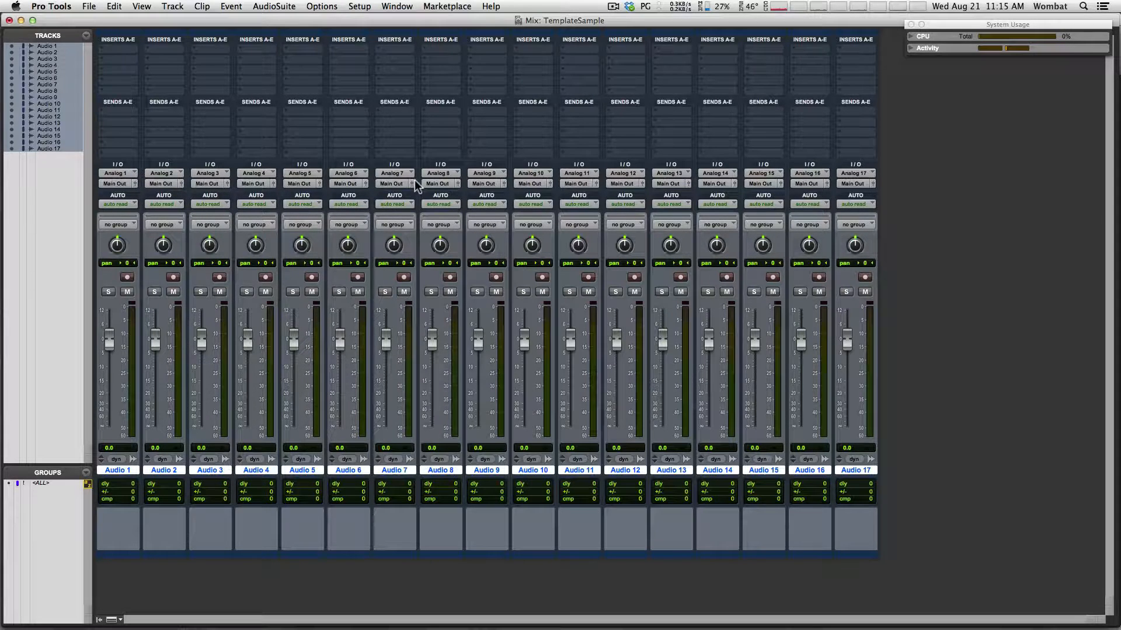
Open Setup > I/O and expand, then collapse, the Analog 1-2 input path
{"action": "left_click", "coordinate": [353, 9]}
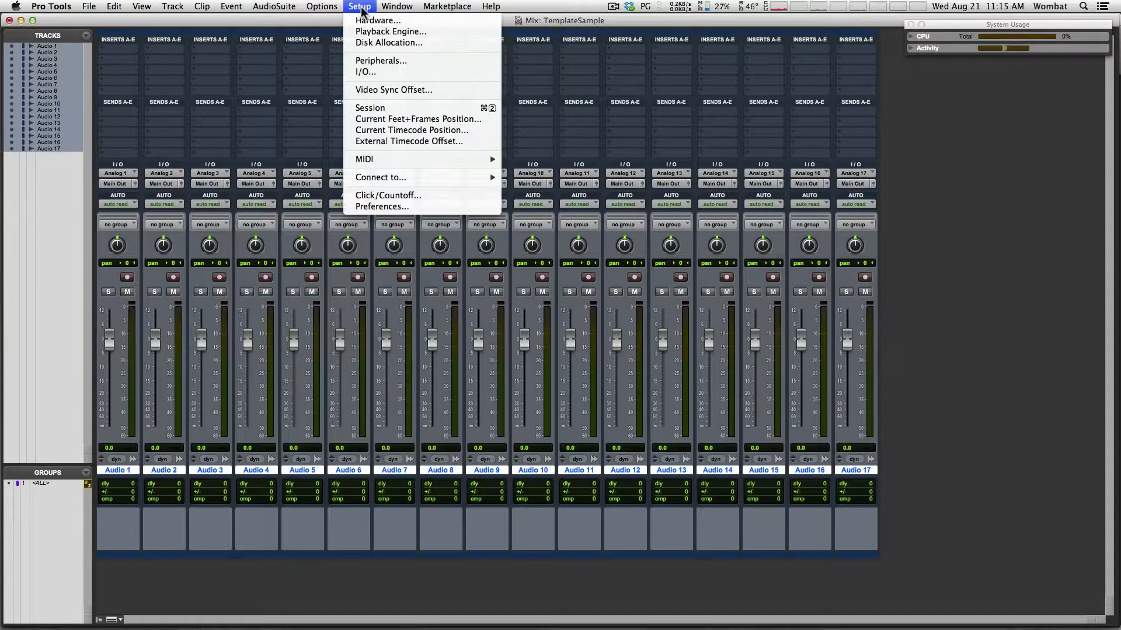
{"action": "left_click", "coordinate": [368, 72]}
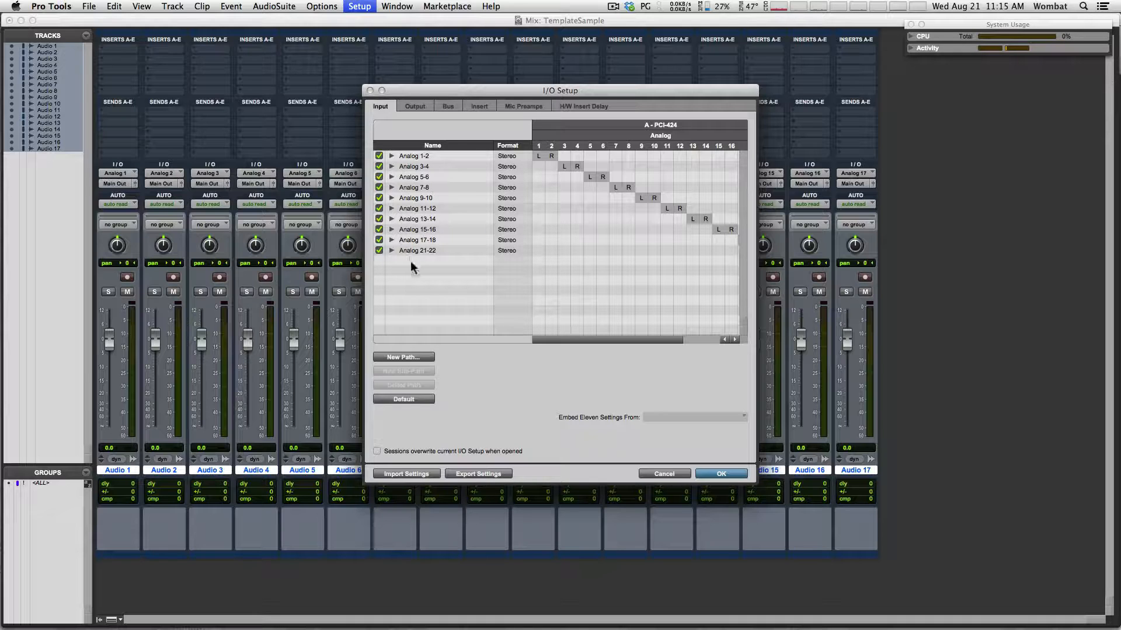
{"action": "left_click", "coordinate": [391, 156]}
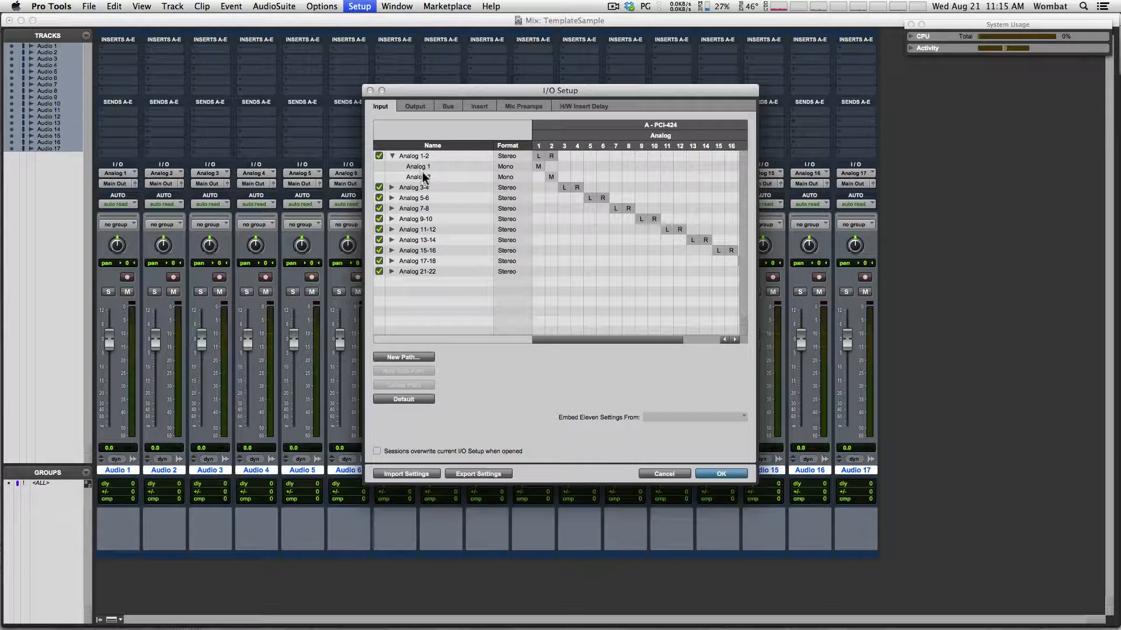
{"action": "left_click", "coordinate": [392, 156]}
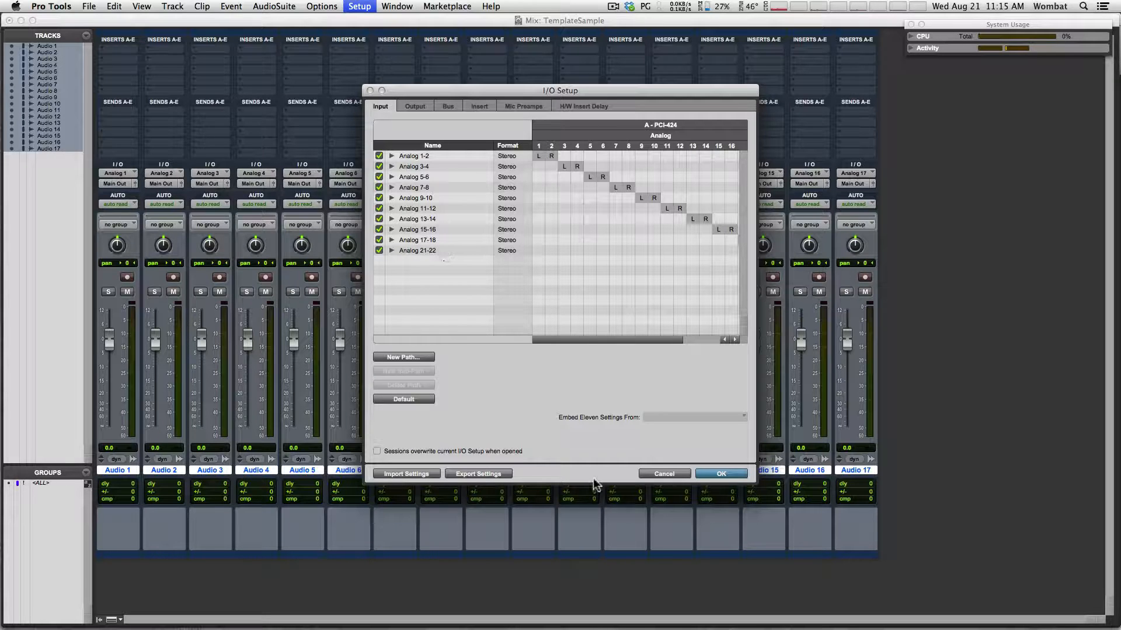
{"action": "mouse_move", "coordinate": [626, 625]}
{"action": "mouse_move", "coordinate": [514, 624]}
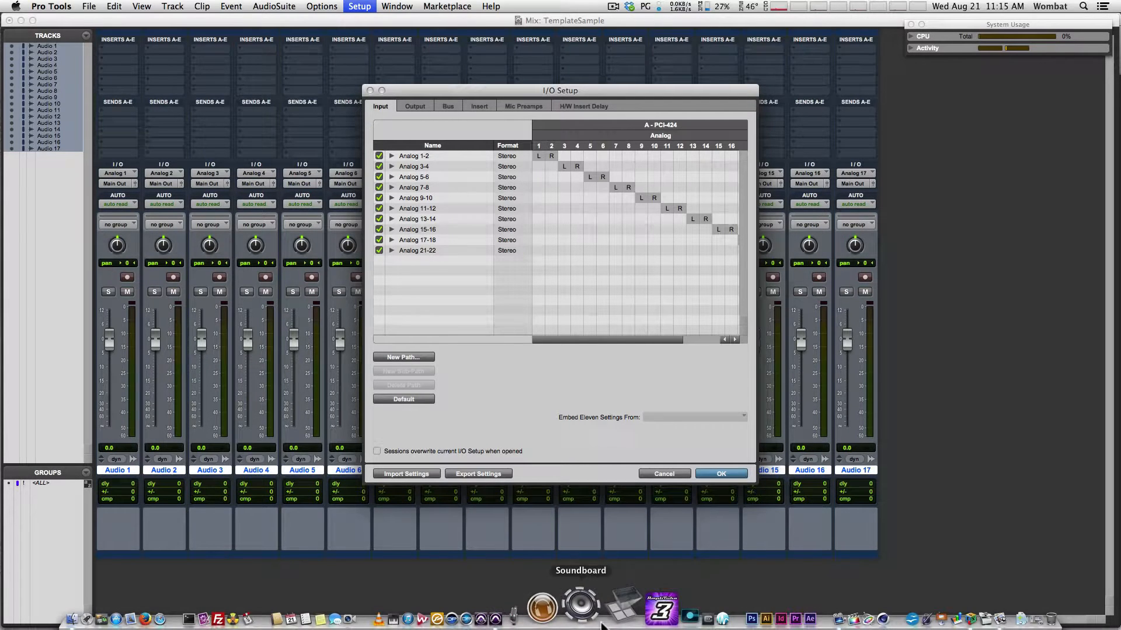
Check MOTU PCI Audio Setup, quit it, and view the I/O Setup output paths
{"action": "left_click", "coordinate": [559, 618]}
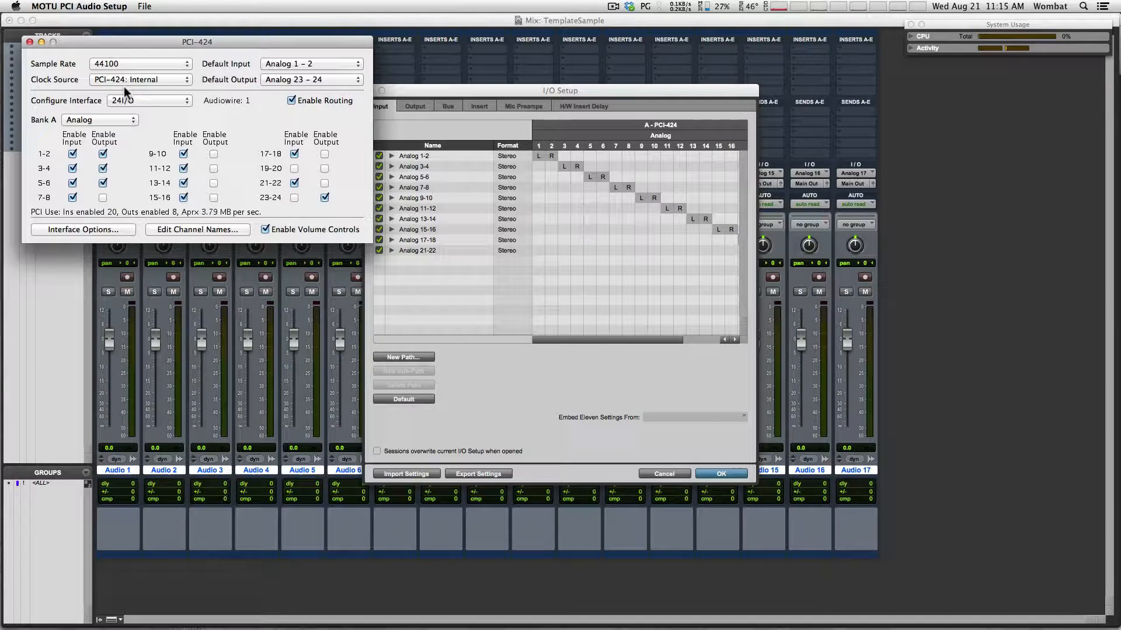
{"action": "left_click", "coordinate": [52, 7]}
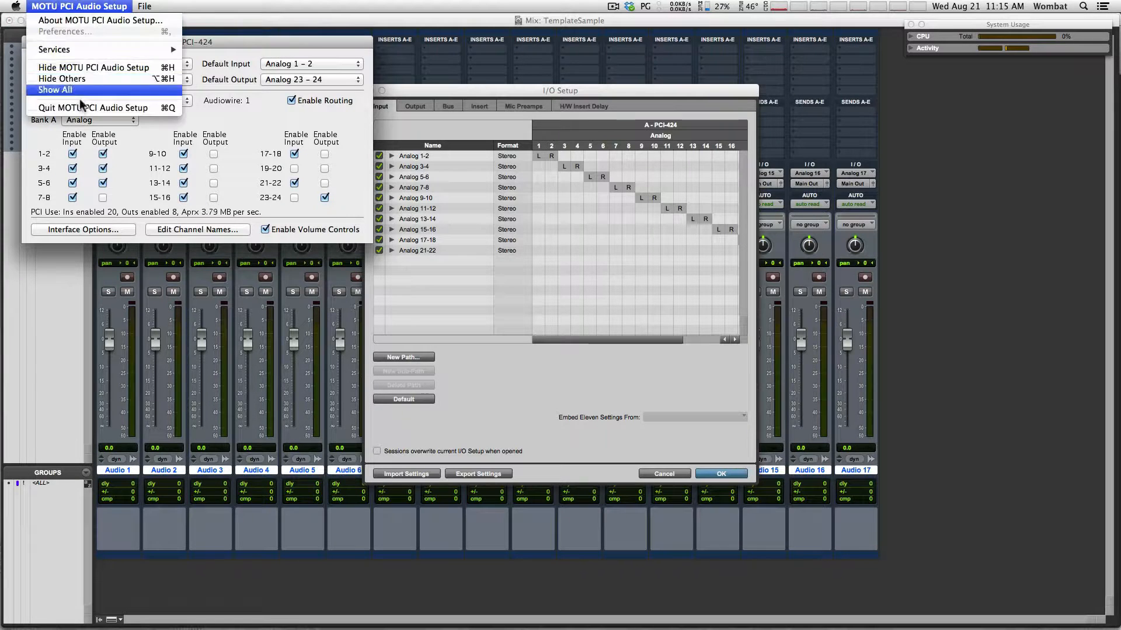
{"action": "left_click", "coordinate": [79, 109]}
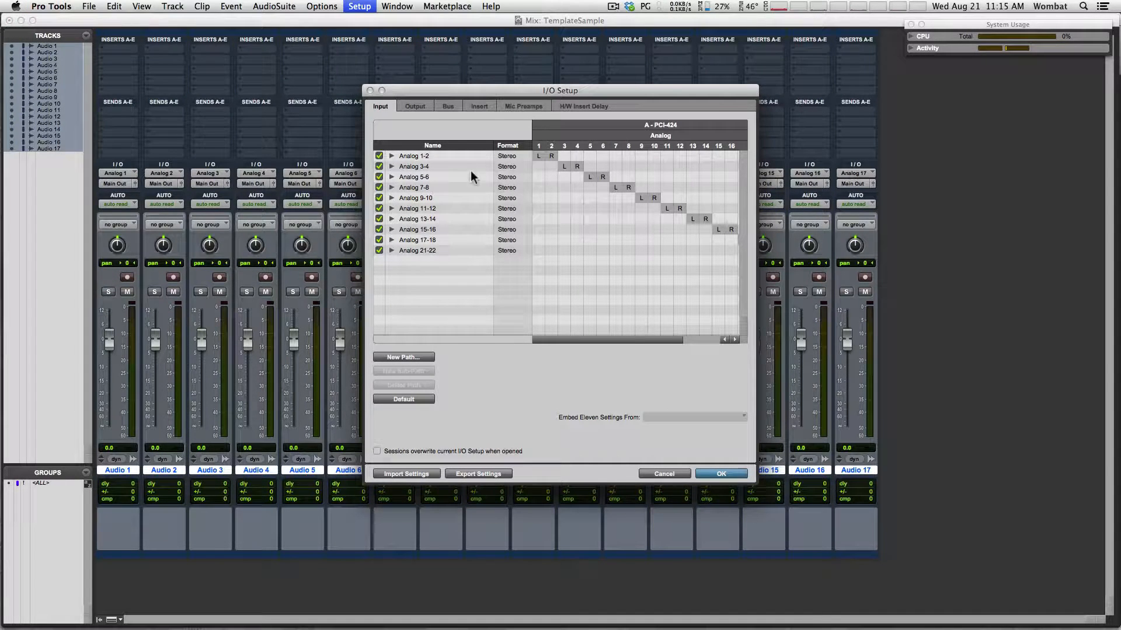
{"action": "left_click", "coordinate": [413, 106]}
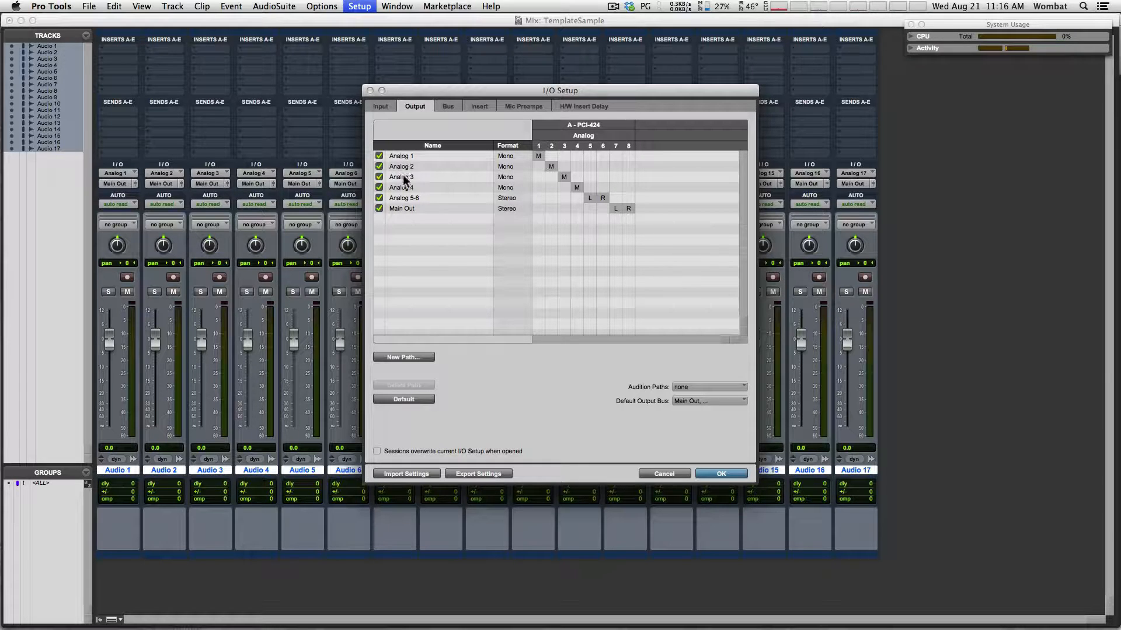
Delete the 'main' bus path on the Bus tab and confirm with OK
{"action": "left_click", "coordinate": [448, 106]}
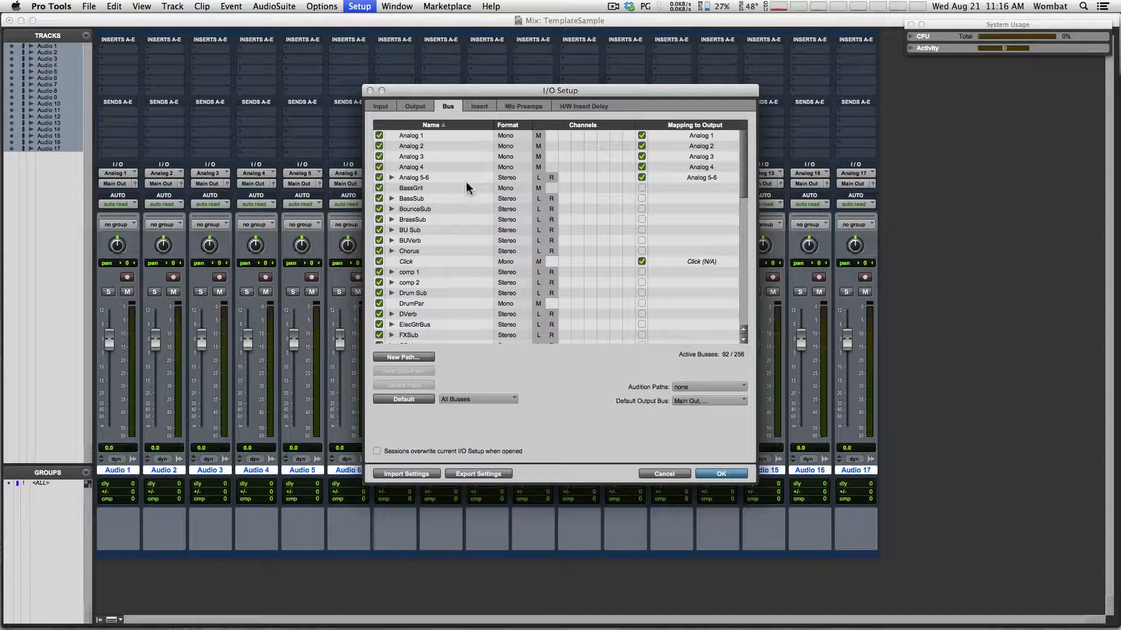
{"action": "left_click_drag", "start_coordinate": [741, 160], "coordinate": [748, 344]}
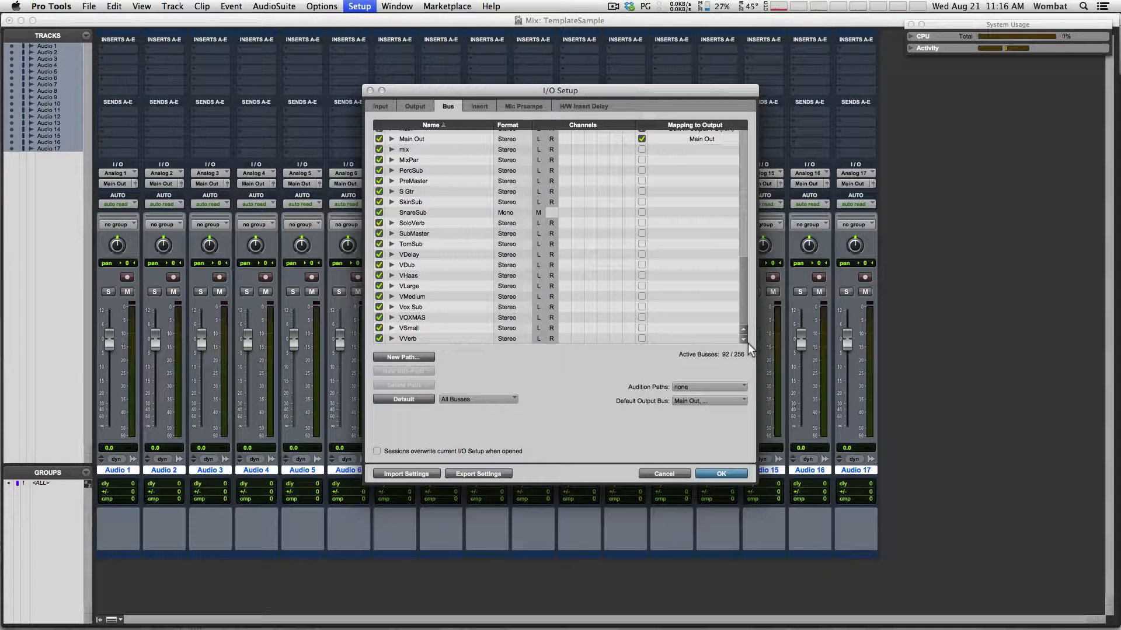
{"action": "scroll", "coordinate": [747, 283], "scroll_direction": "up", "scroll_amount": 3}
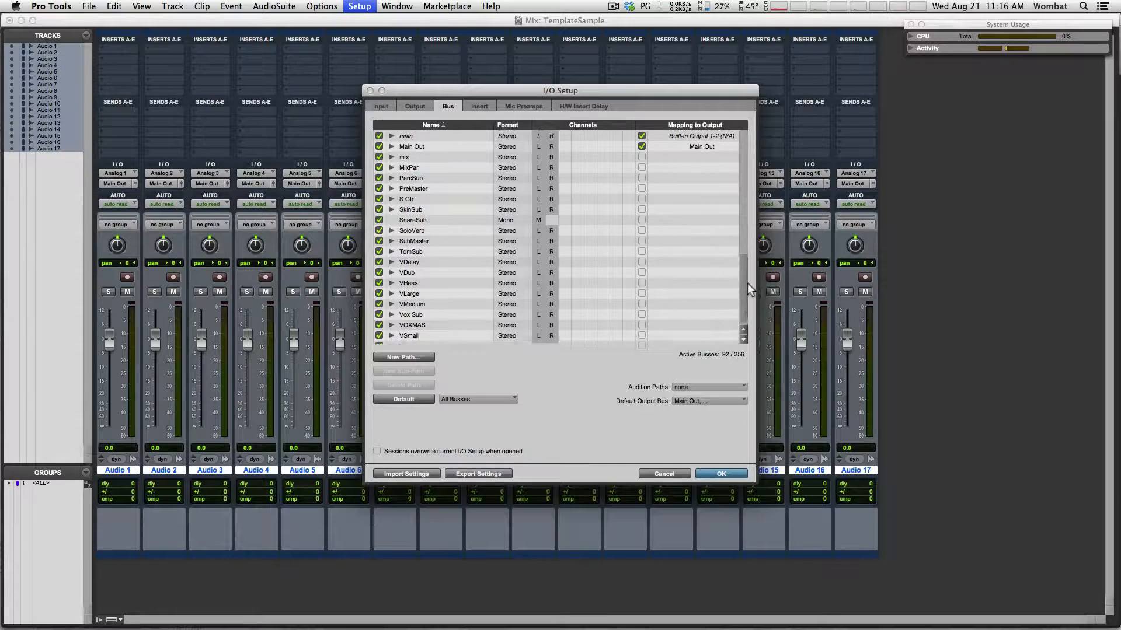
{"action": "scroll", "coordinate": [747, 272], "scroll_direction": "up", "scroll_amount": 3}
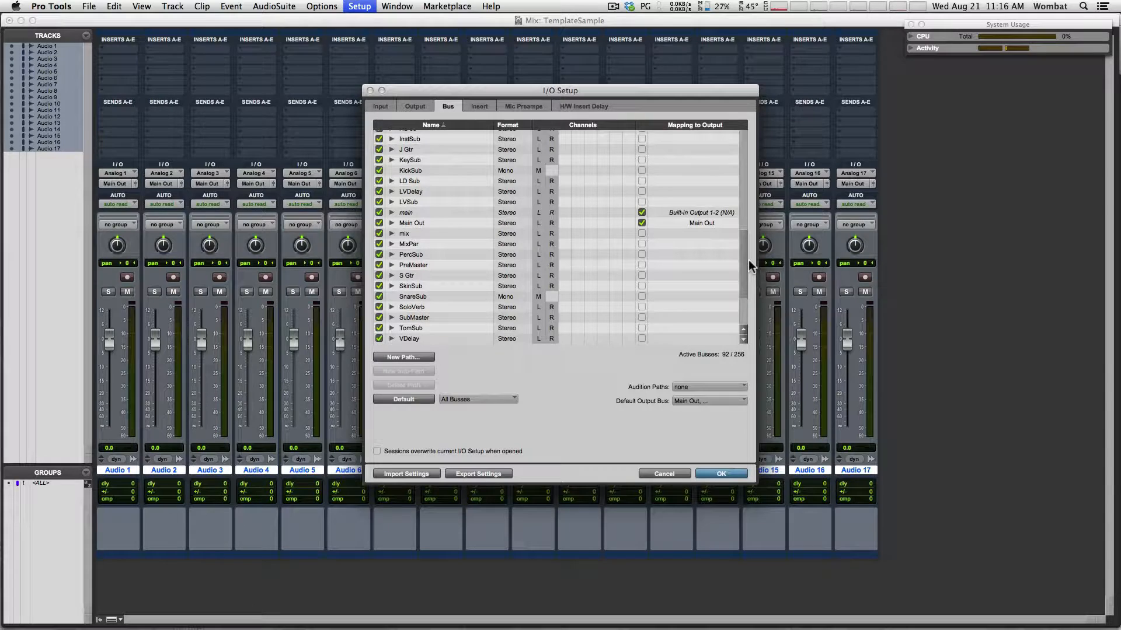
{"action": "scroll", "coordinate": [748, 260], "scroll_direction": "up", "scroll_amount": 1}
{"action": "scroll", "coordinate": [750, 254], "scroll_direction": "up", "scroll_amount": 1}
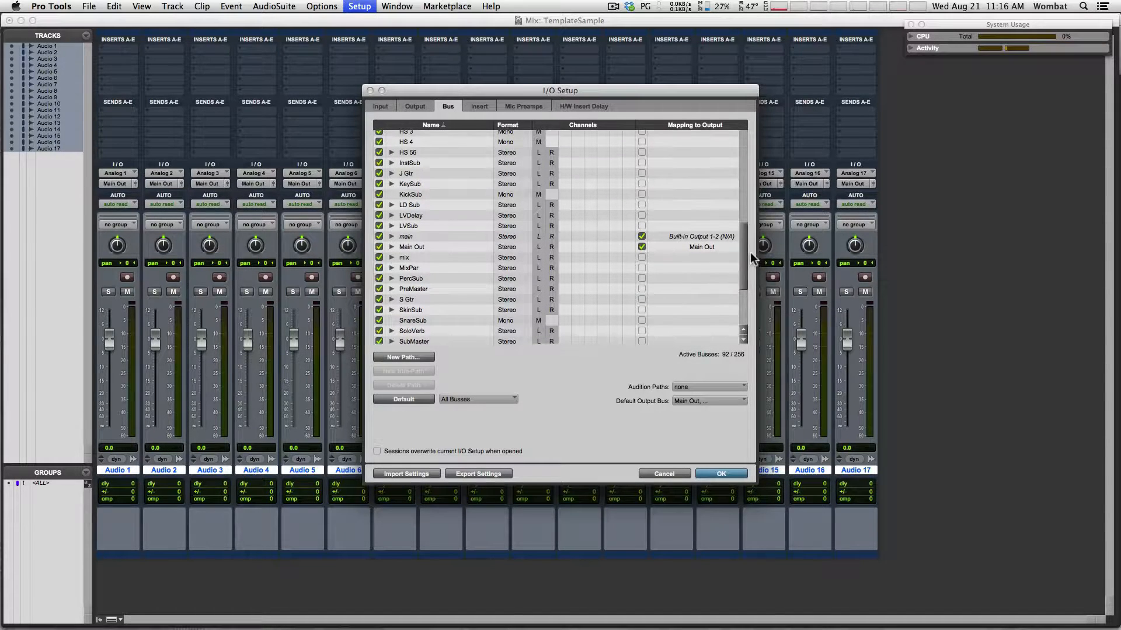
{"action": "left_click", "coordinate": [417, 236]}
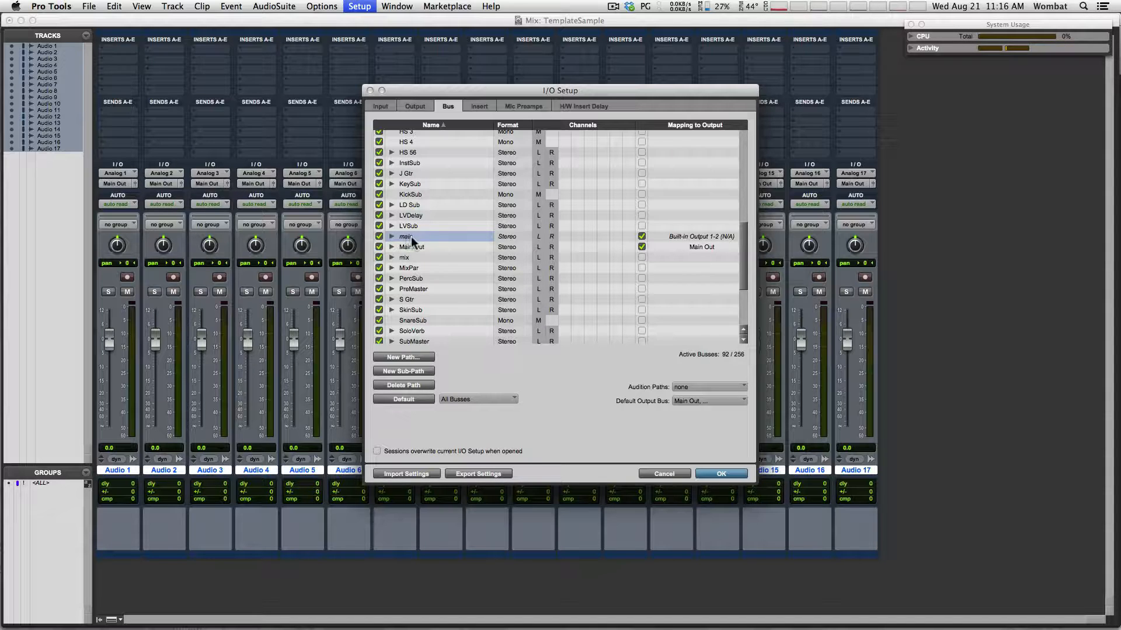
{"action": "mouse_move", "coordinate": [744, 262]}
{"action": "left_mouse_down"}
{"action": "mouse_move", "coordinate": [749, 164]}
{"action": "mouse_move", "coordinate": [747, 271]}
{"action": "left_mouse_up"}
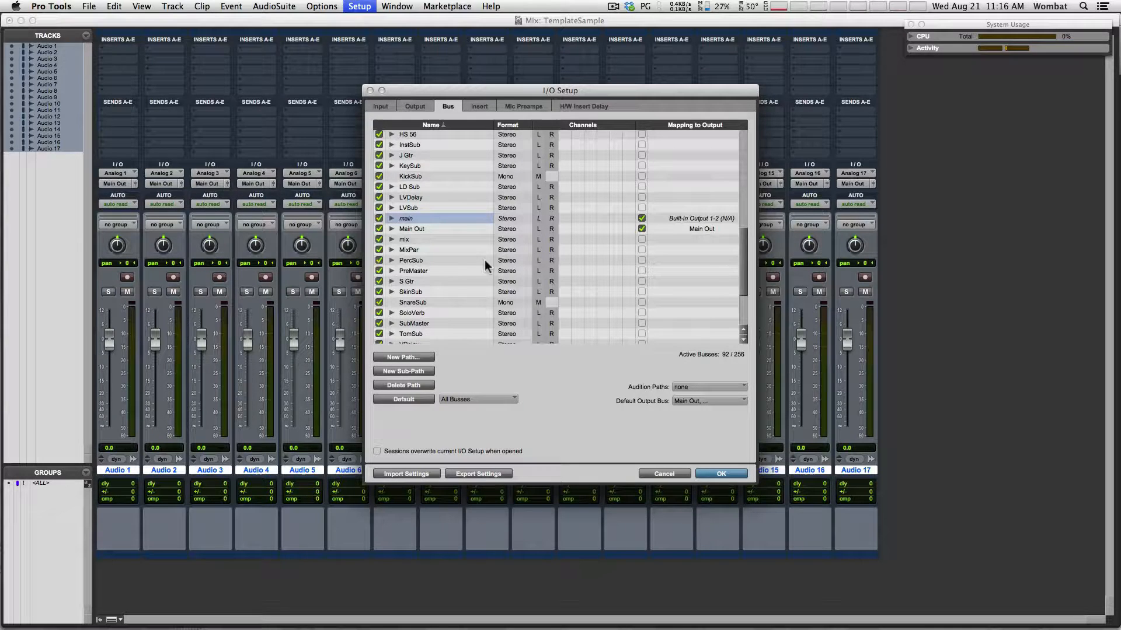
{"action": "left_click", "coordinate": [417, 389]}
{"action": "left_click", "coordinate": [722, 474]}
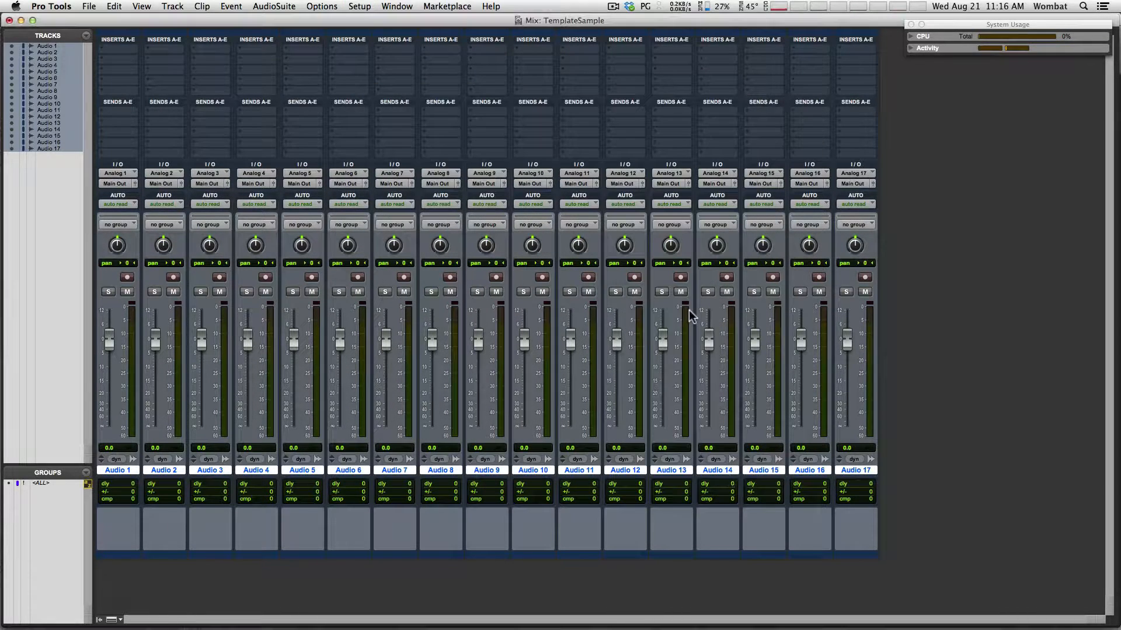
Rename tracks 1–7 to SubKick, Kick, SnTop, SnBot, T1, T2 and T3
{"action": "double_click", "coordinate": [119, 469]}
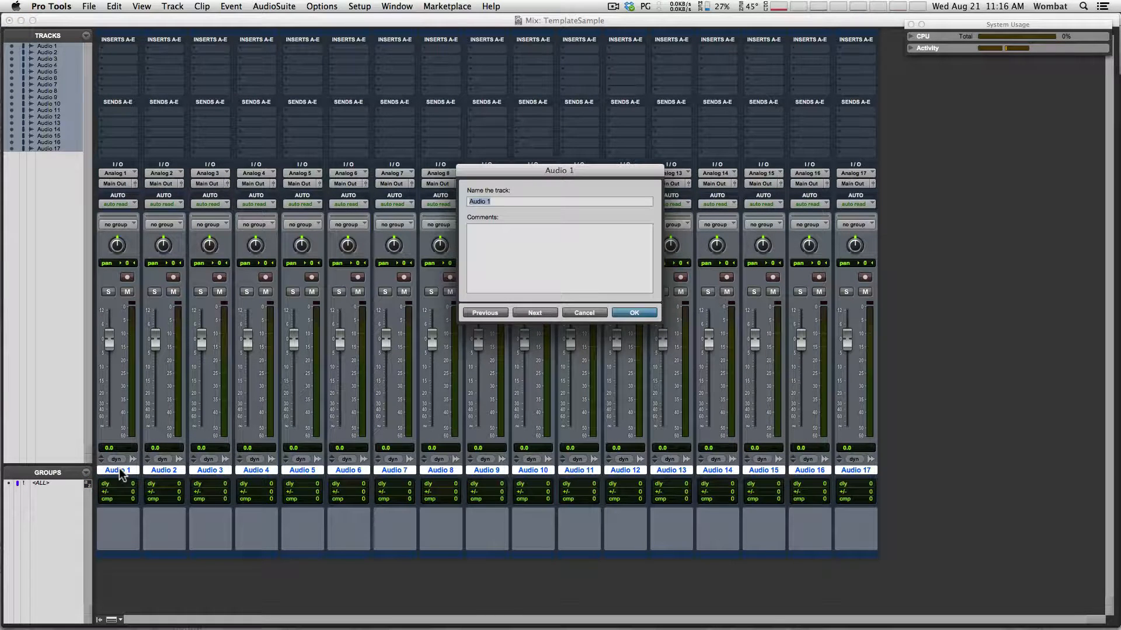
{"action": "type", "text": "S"}
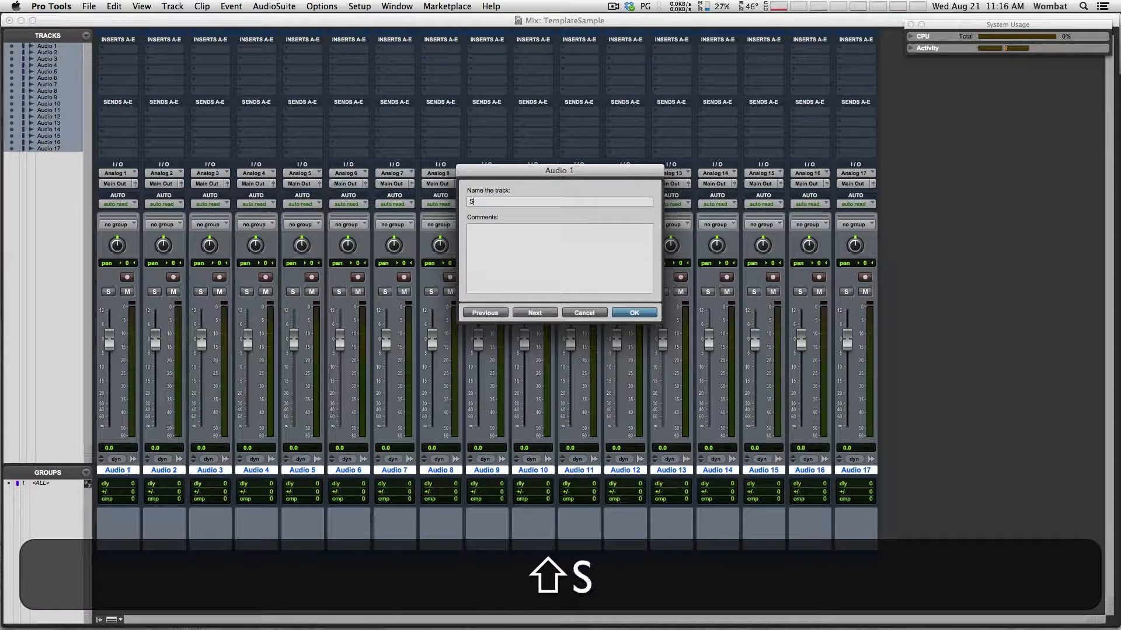
{"action": "type", "text": "ubKick"}
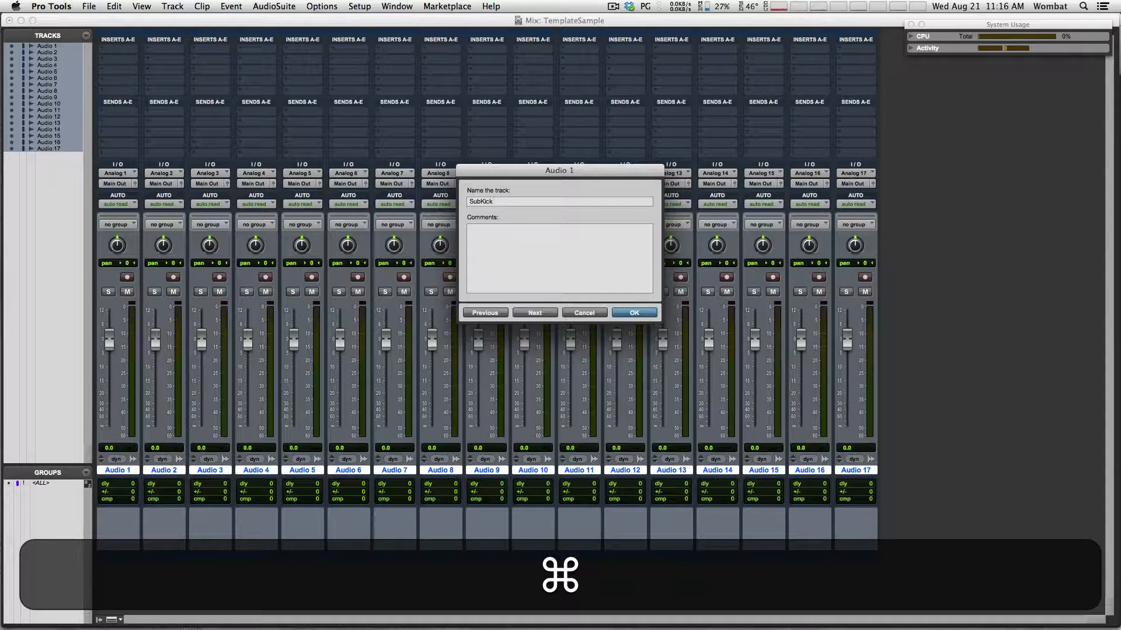
{"action": "key", "text": "cmd+Down"}
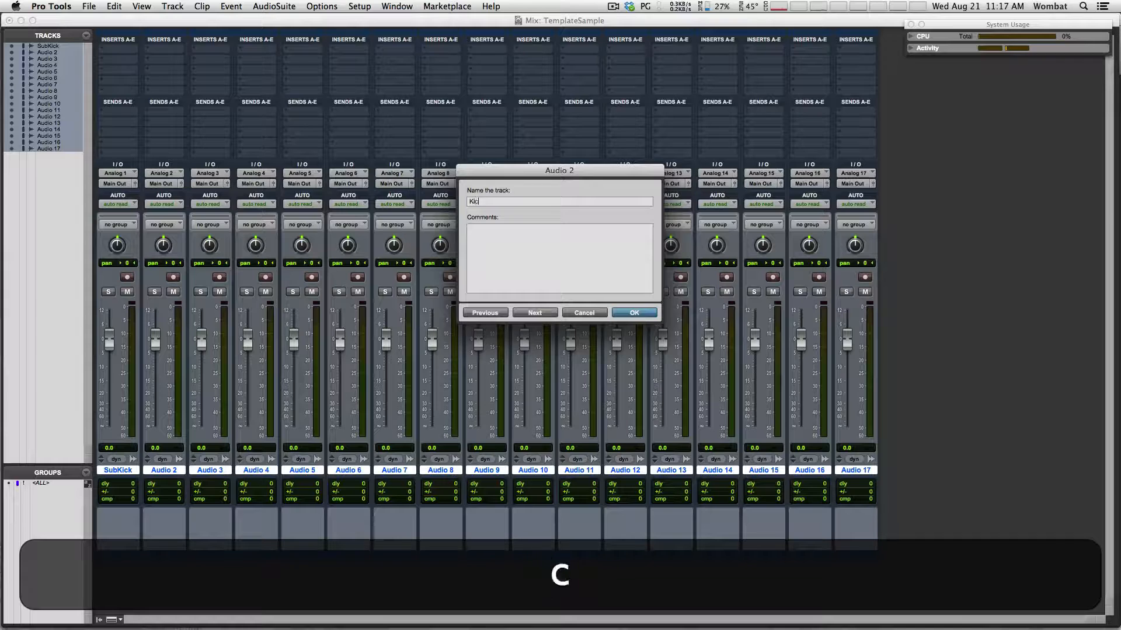
{"action": "key", "text": "shift+super+Down"}
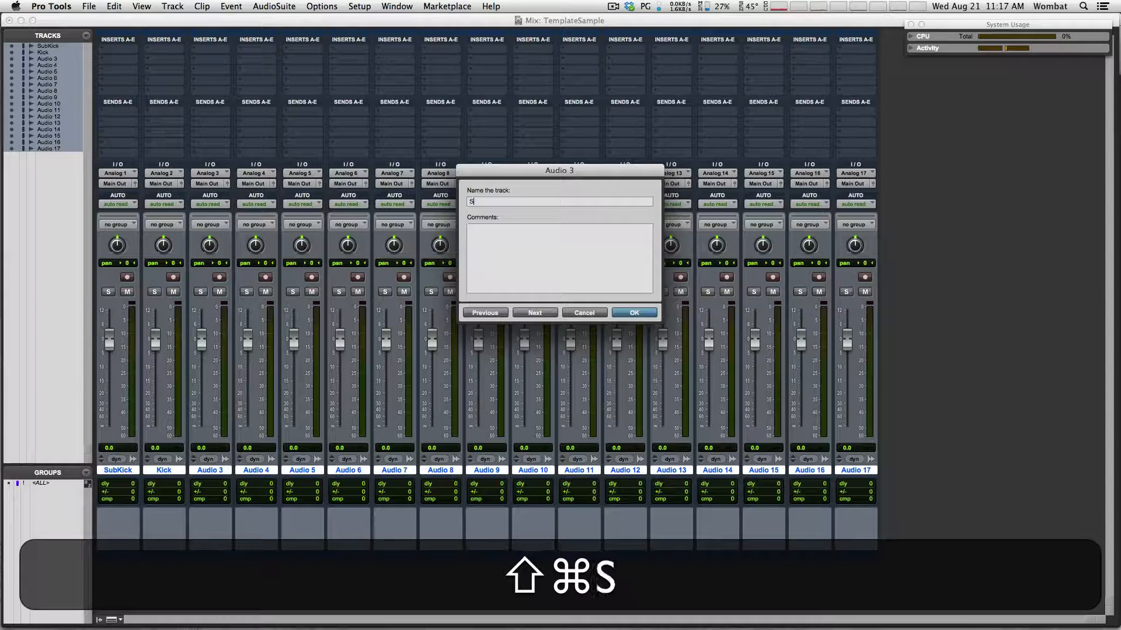
{"action": "type", "text": "SnBot"}
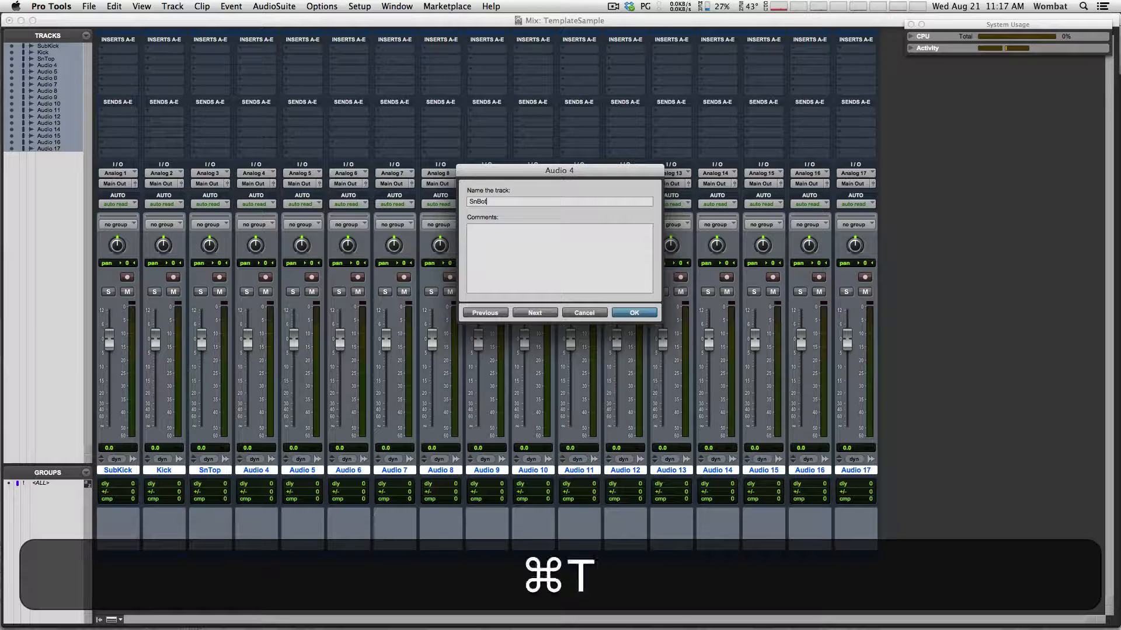
{"action": "key", "text": "super+Down"}
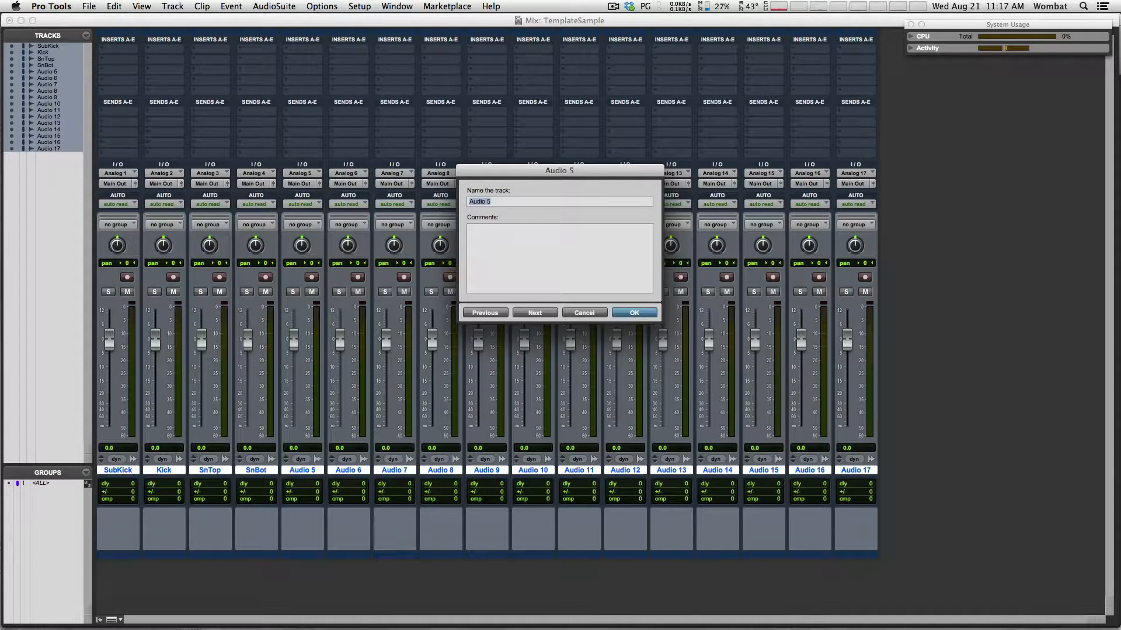
{"action": "type", "text": "T1"}
{"action": "key", "text": "super+Down"}
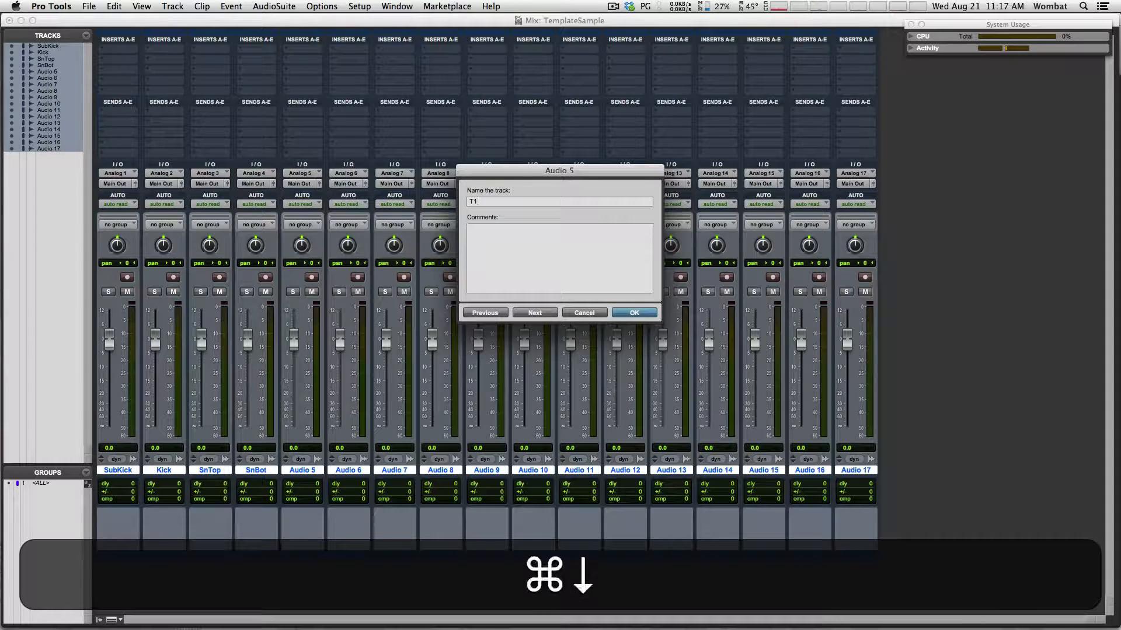
{"action": "type", "text": "T2"}
{"action": "key", "text": "super+Down"}
{"action": "type", "text": "T3"}
{"action": "key", "text": "super+Down"}
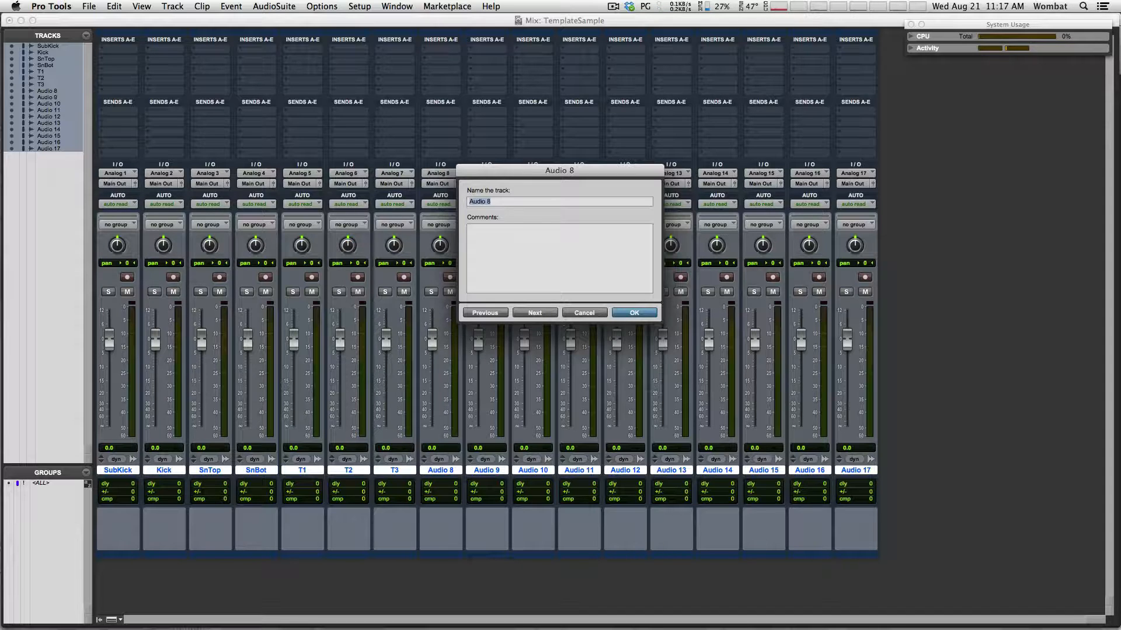
Rename tracks 8–12 to Hat, LOH, ROH, Ride and Room
{"action": "key", "text": "shift"}
{"action": "type", "text": "Hat"}
{"action": "key", "text": "super+Down"}
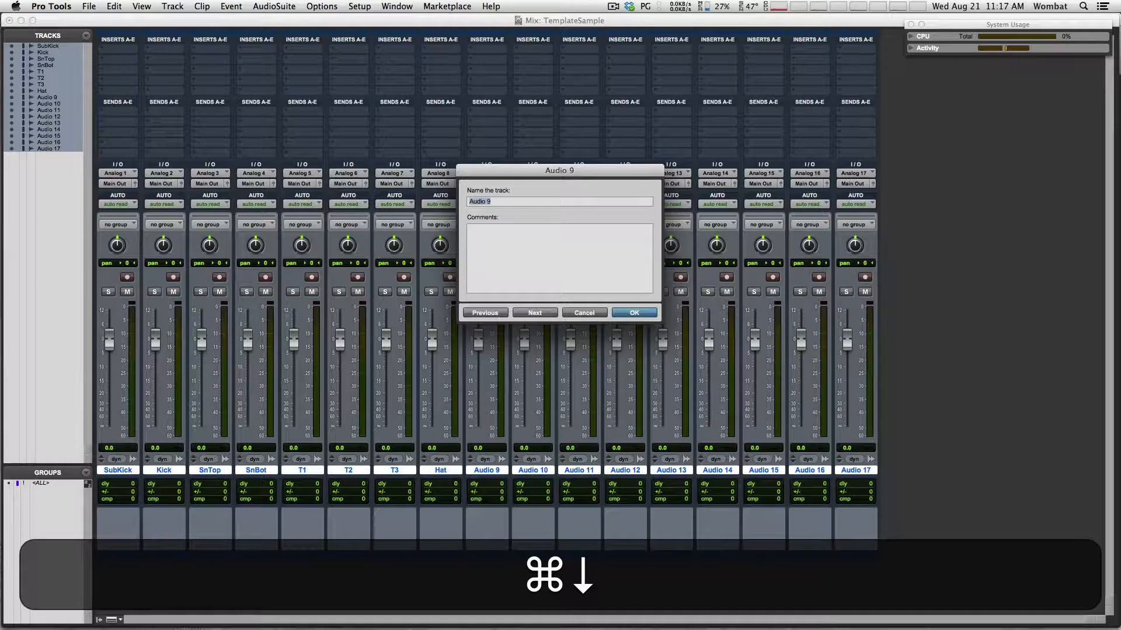
{"action": "type", "text": "LOH"}
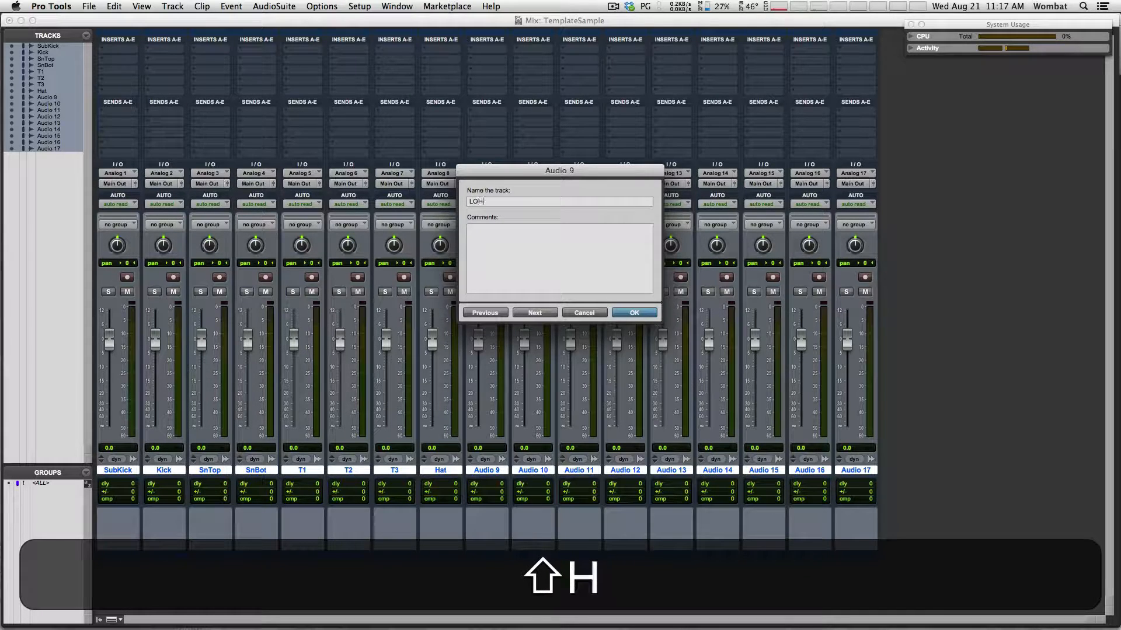
{"action": "key", "text": "shift+super+Down"}
{"action": "type", "text": "ROH"}
{"action": "key", "text": "shift+super+Down"}
{"action": "type", "text": "Ride"}
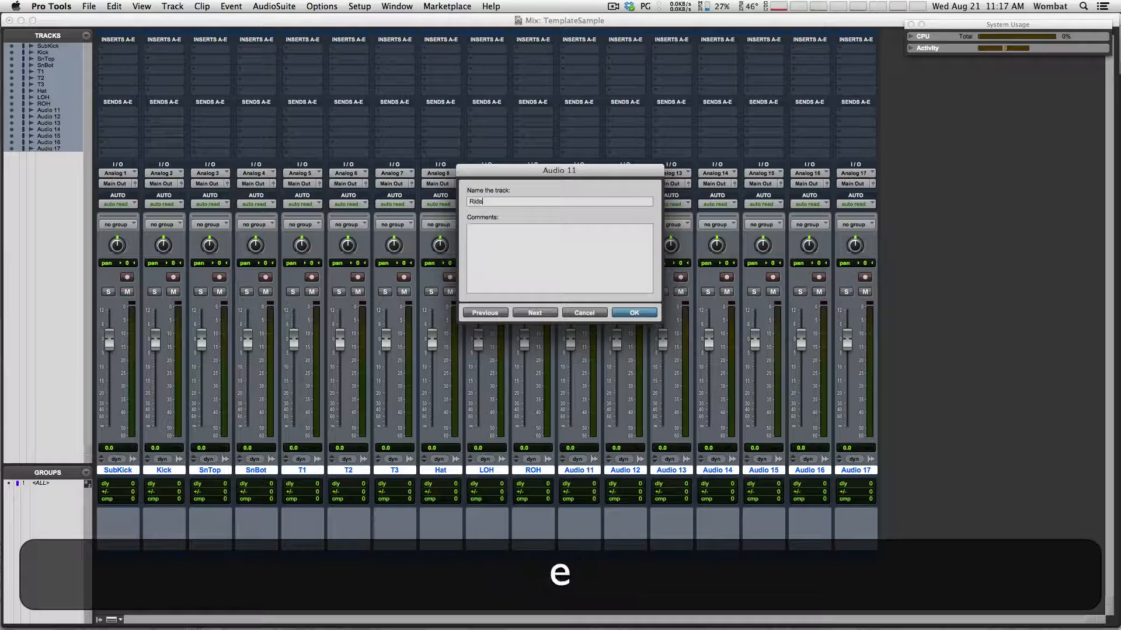
{"action": "key", "text": "super+Down"}
{"action": "type", "text": "Room"}
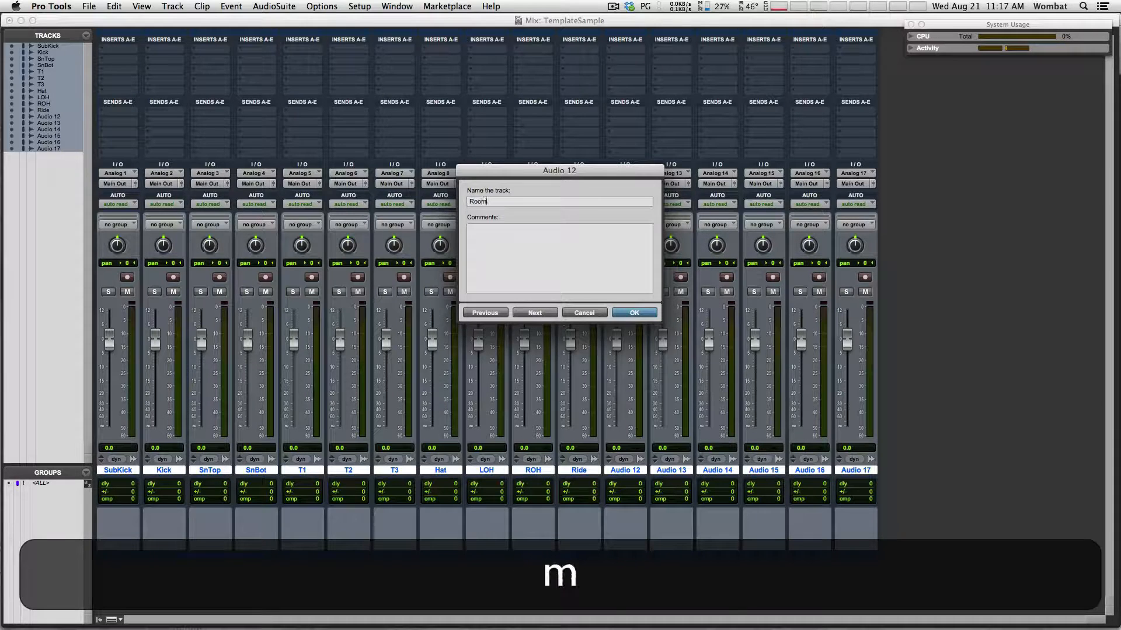
{"action": "key", "text": "Return"}
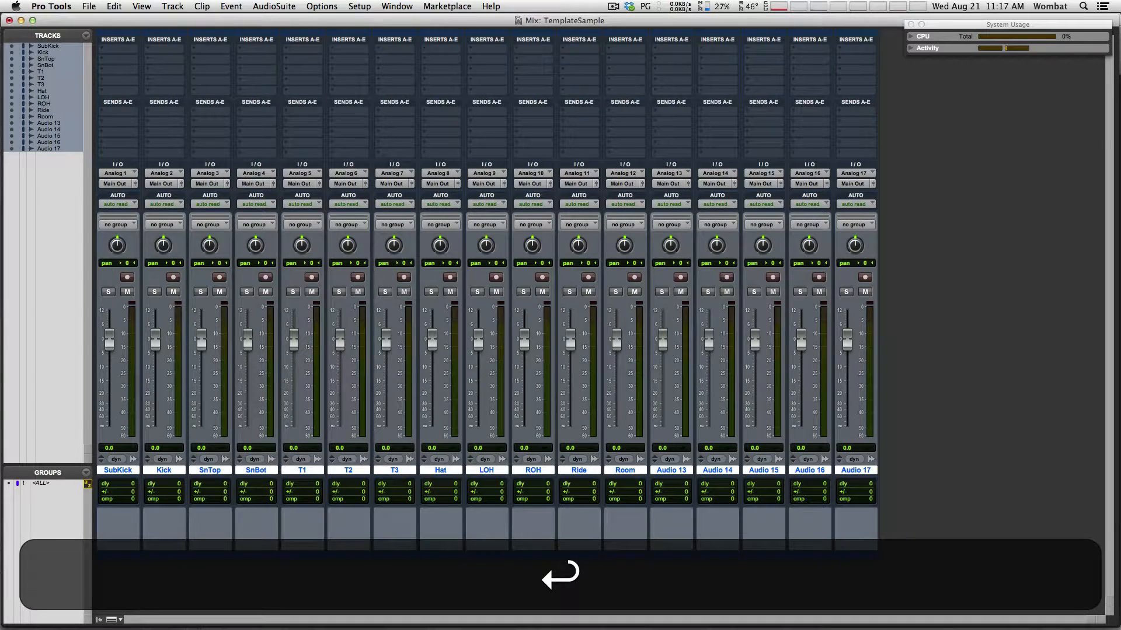
Colour the drum tracks SubKick through Room red
{"action": "left_click", "coordinate": [674, 470], "text": "alt"}
{"action": "left_click", "coordinate": [636, 470]}
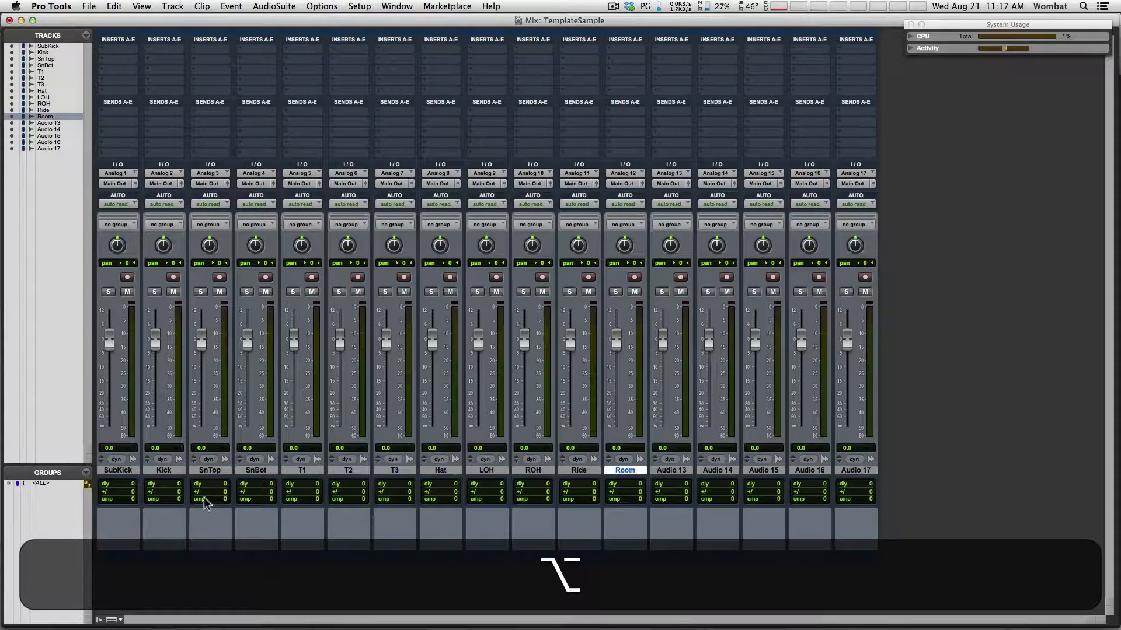
{"action": "left_click", "coordinate": [119, 471], "text": "shift"}
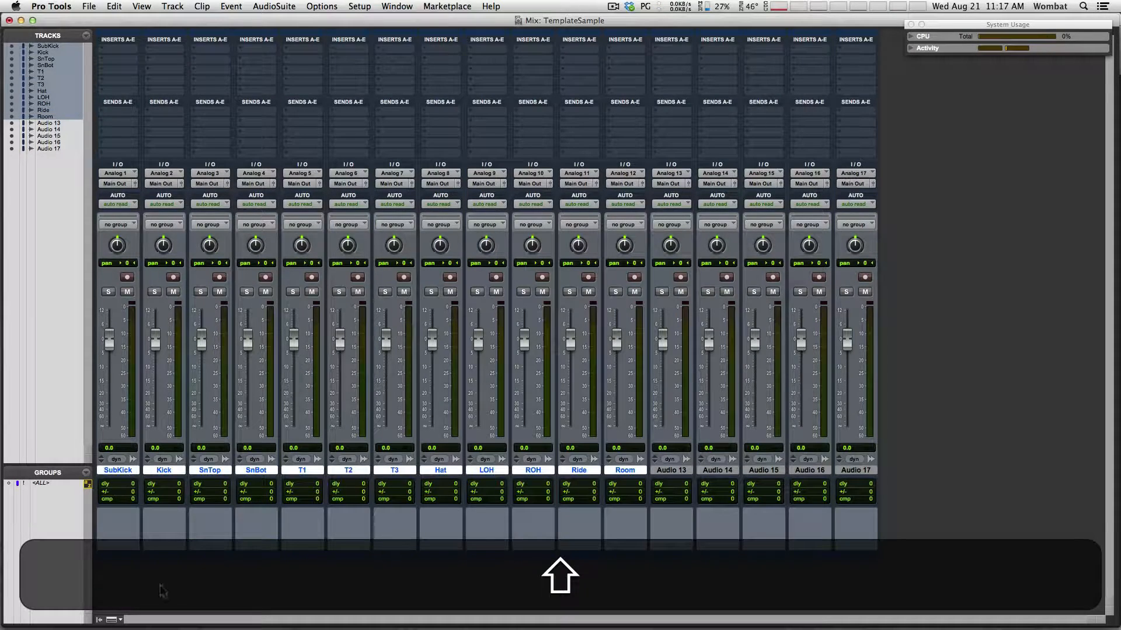
{"action": "double_click", "coordinate": [169, 556]}
{"action": "left_click", "coordinate": [514, 590]}
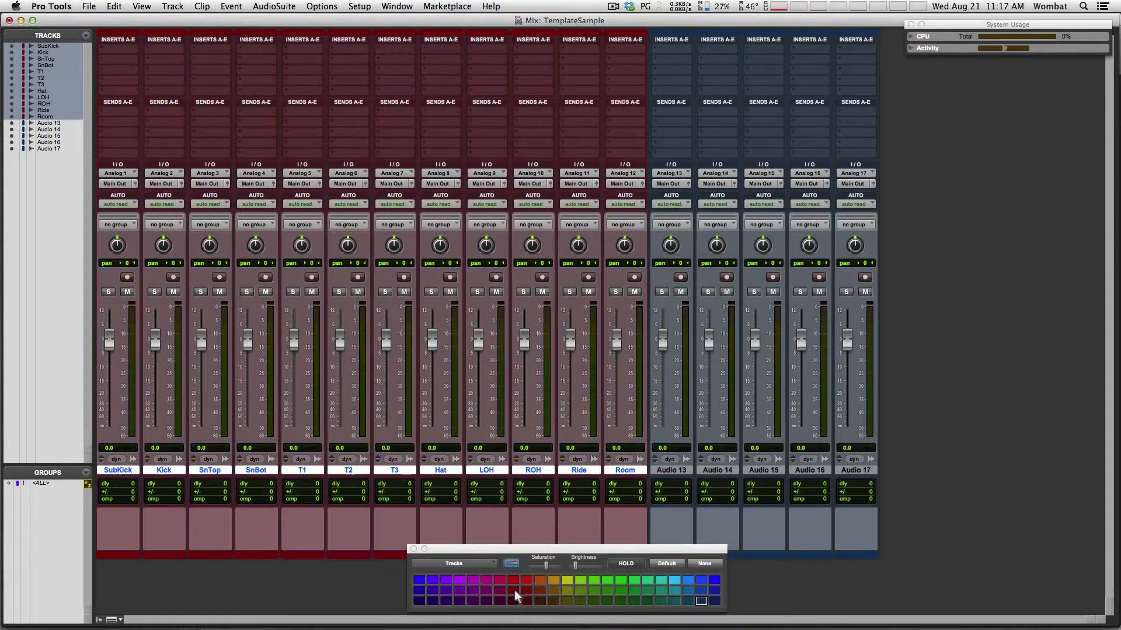
Rename tracks 13–17 to Bass, SGtr1, SGtr2, X and SVox
{"action": "double_click", "coordinate": [671, 469]}
{"action": "type", "text": "Bass"}
{"action": "key", "text": "ctrl+Down"}
{"action": "type", "text": "SGtr1"}
{"action": "key", "text": "super+Down"}
{"action": "type", "text": "SGtr2"}
{"action": "key", "text": "super+Down"}
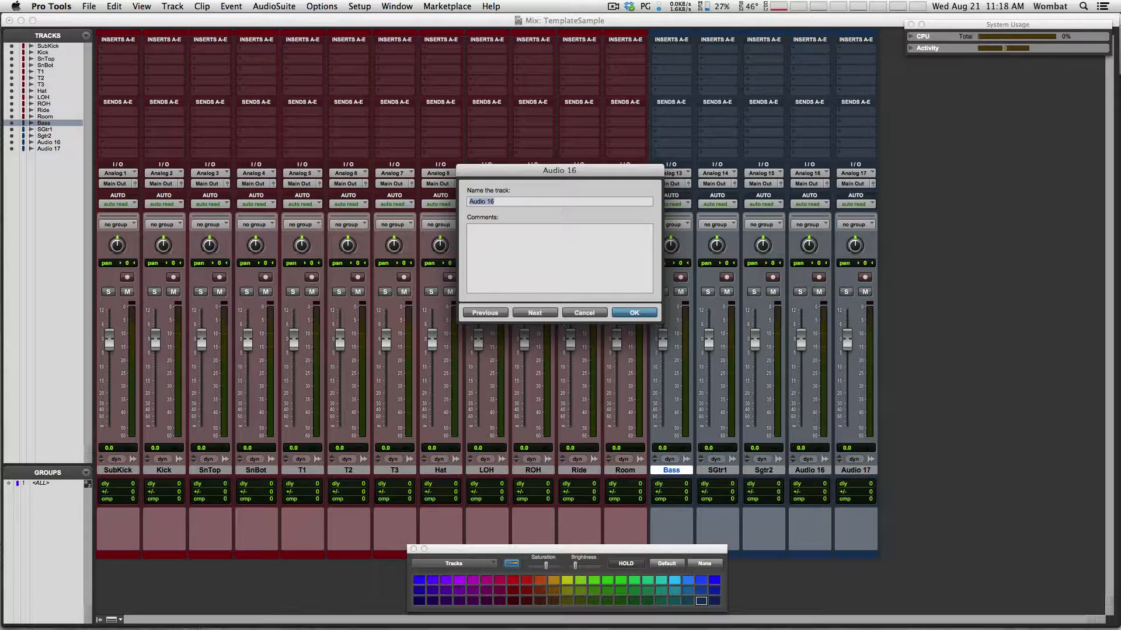
{"action": "type", "text": "X"}
{"action": "key", "text": "super+Down"}
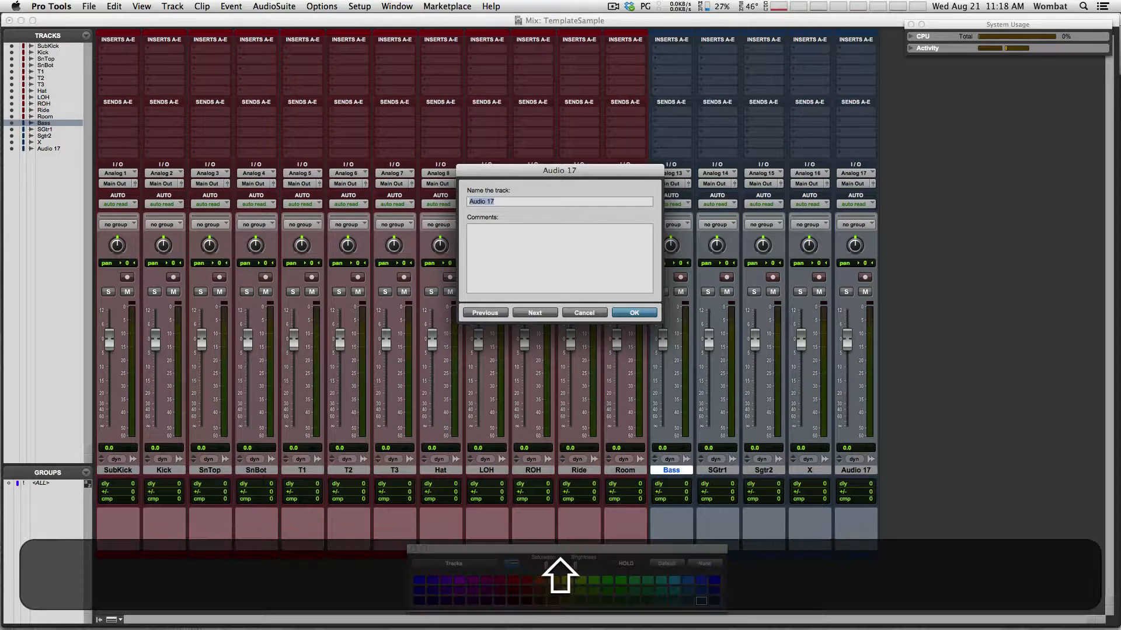
{"action": "type", "text": "S"}
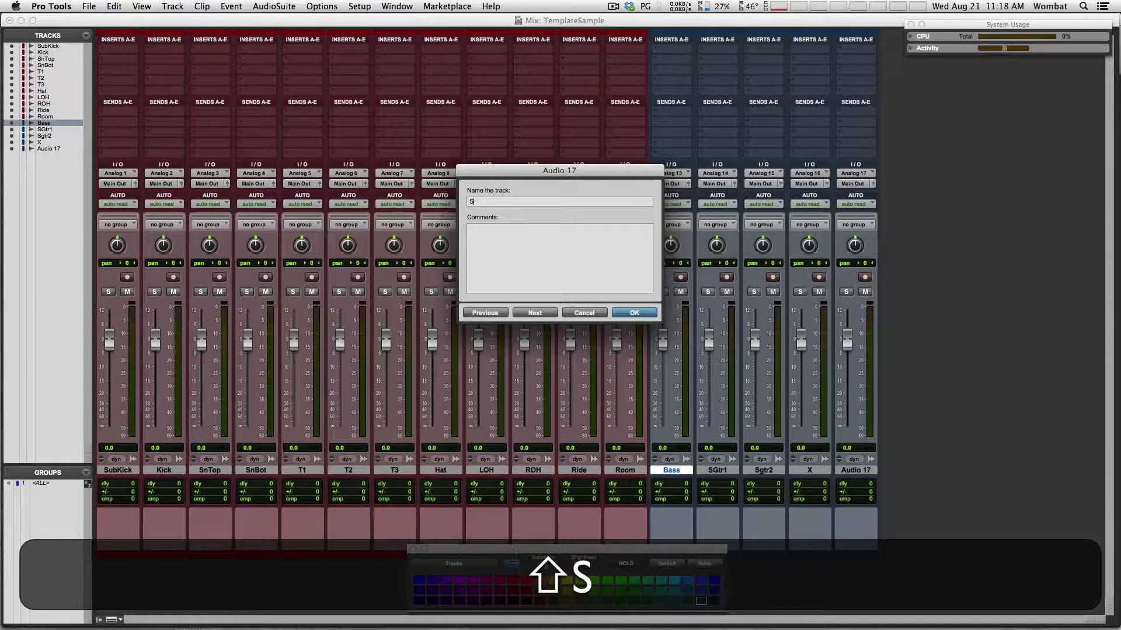
{"action": "type", "text": "Vox"}
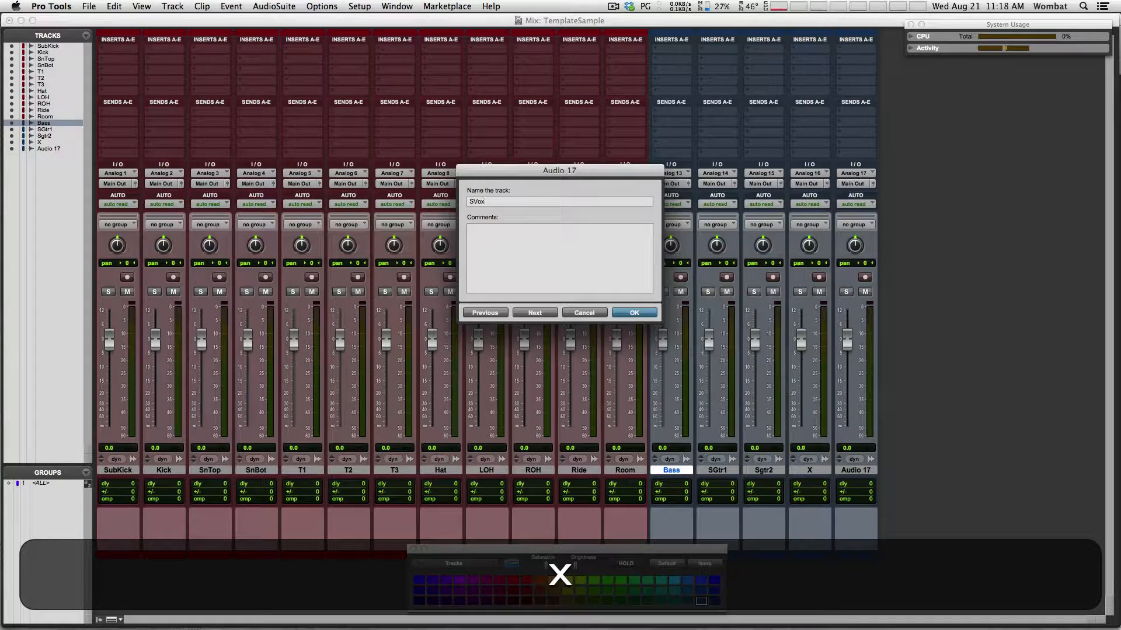
{"action": "key", "text": "Return"}
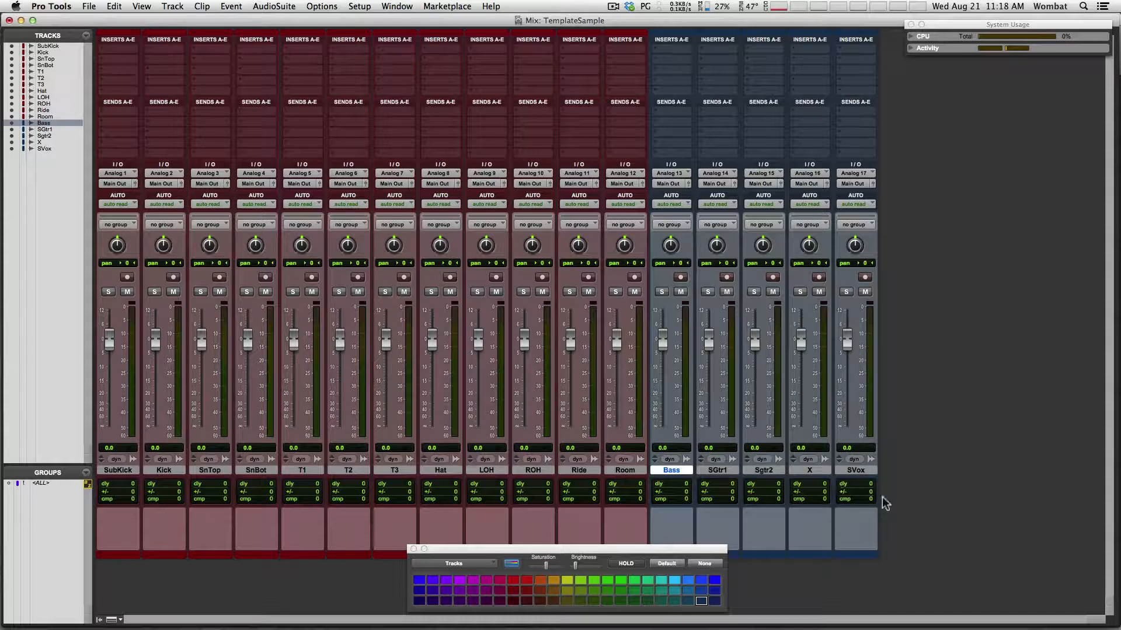
Colour SVox blue, both guitar tracks green, and Bass dark brown
{"action": "left_click", "coordinate": [856, 469]}
{"action": "left_click", "coordinate": [420, 581]}
{"action": "left_click", "coordinate": [809, 470]}
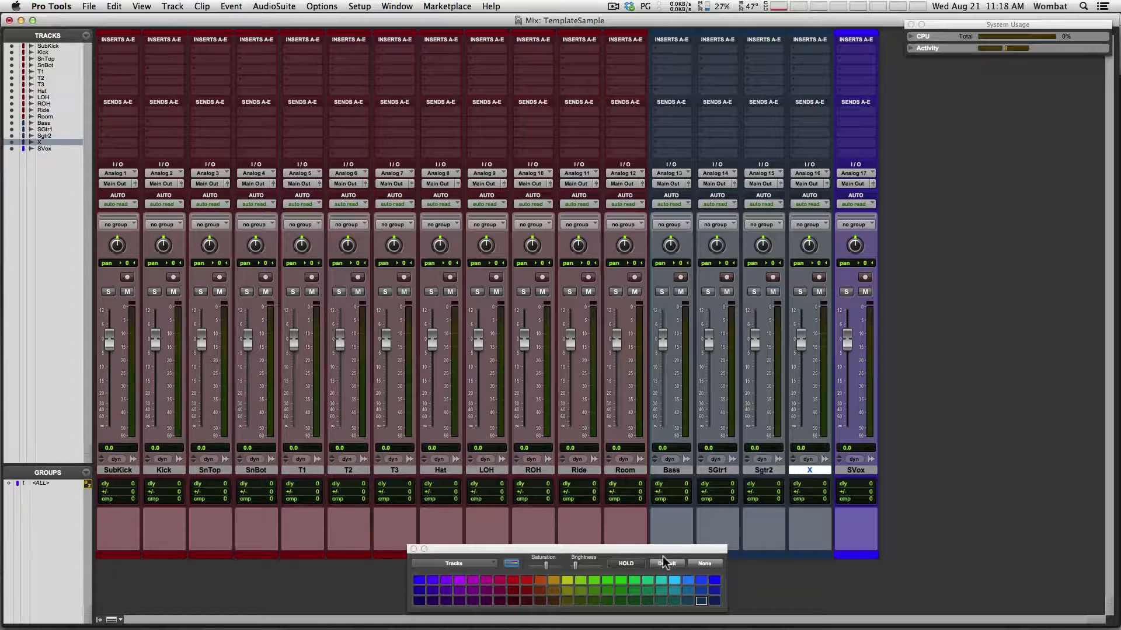
{"action": "left_click", "coordinate": [761, 471]}
{"action": "left_click", "coordinate": [719, 471], "text": "shift"}
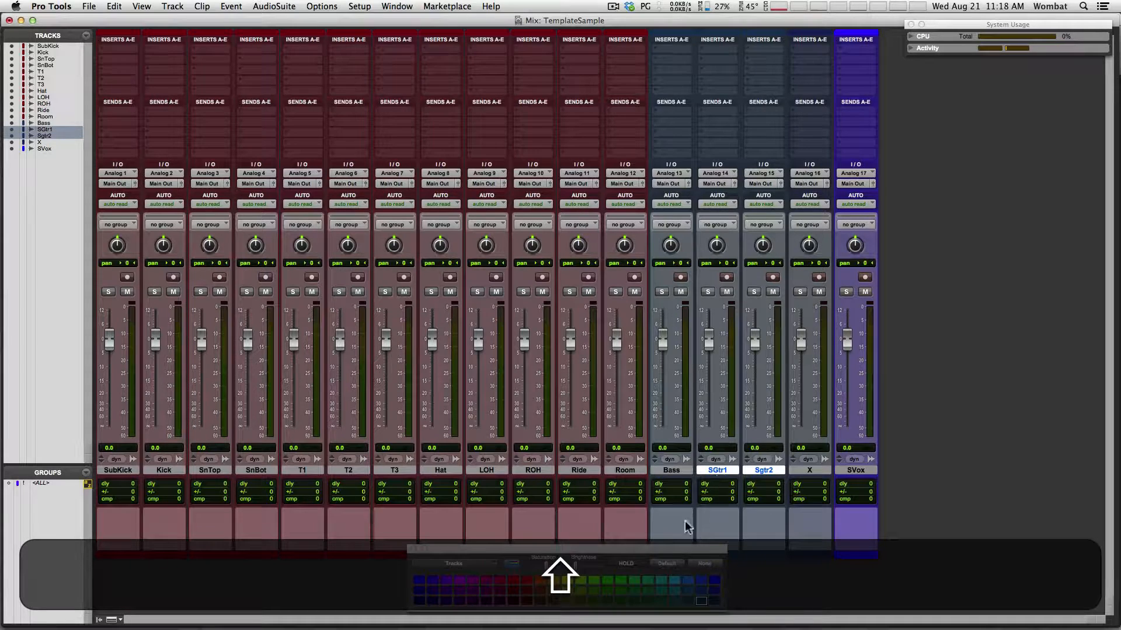
{"action": "left_click", "coordinate": [607, 590]}
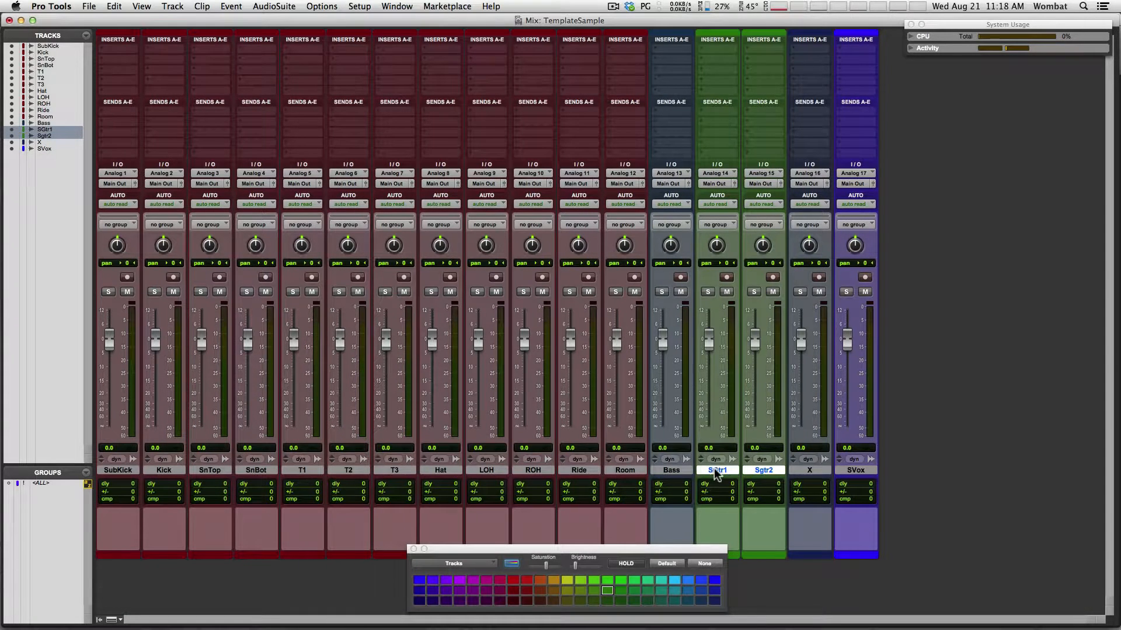
{"action": "left_click", "coordinate": [677, 470]}
{"action": "left_click", "coordinate": [553, 601]}
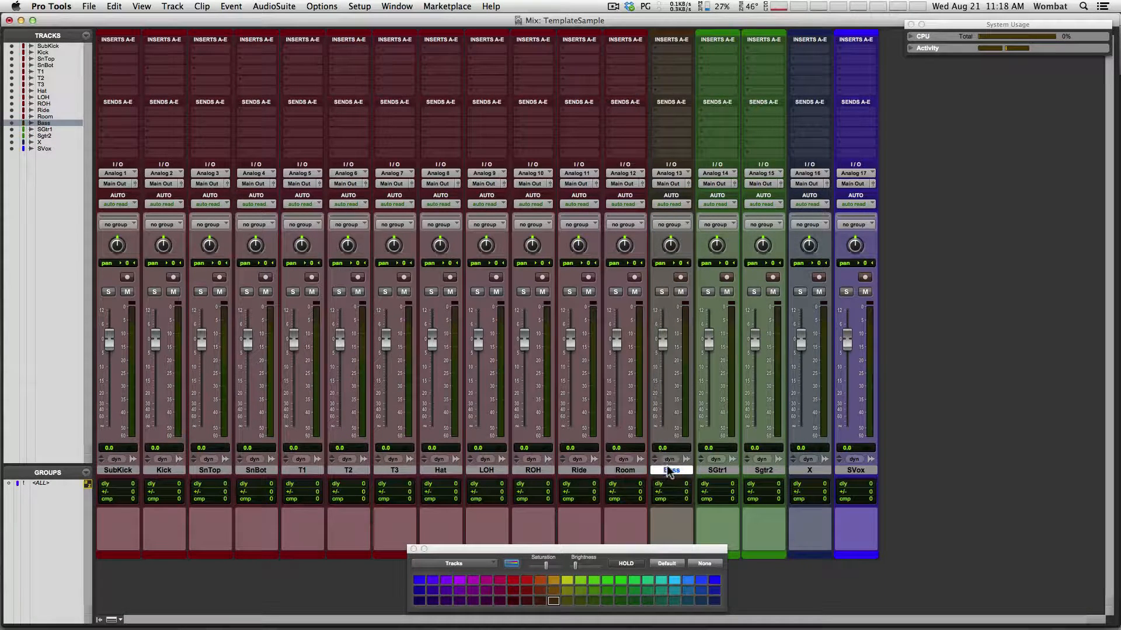
Rename the Bass track to SBass
{"action": "double_click", "coordinate": [668, 471]}
{"action": "key", "text": "Left"}
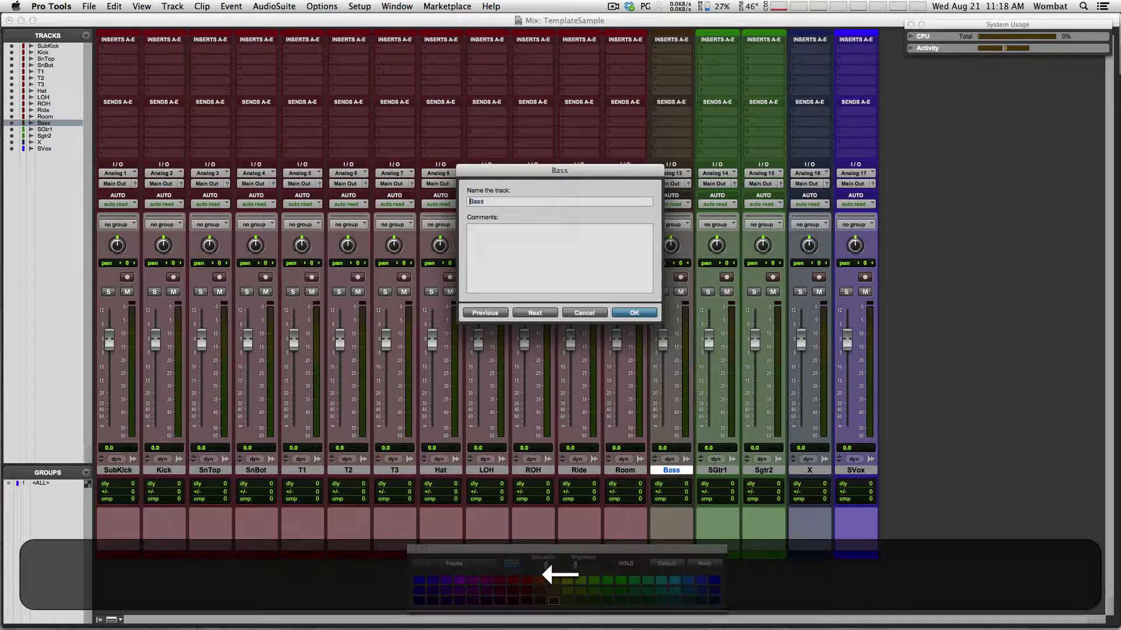
{"action": "type", "text": "S"}
{"action": "key", "text": "Return"}
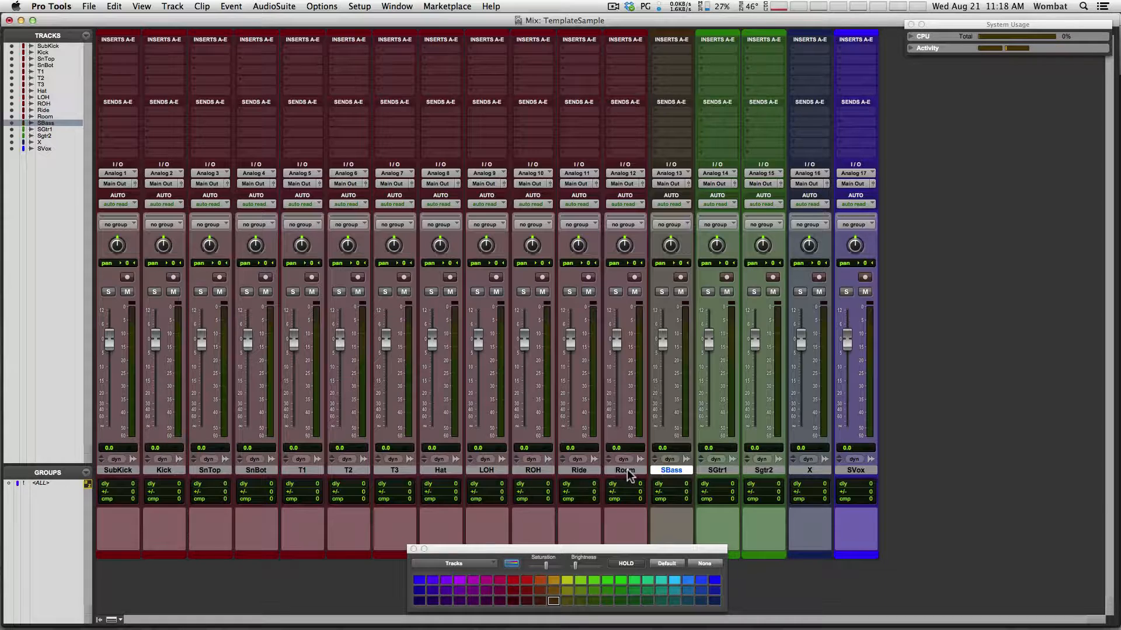
With Room selected, set up a new stereo Aux Input track
{"action": "left_click", "coordinate": [626, 469]}
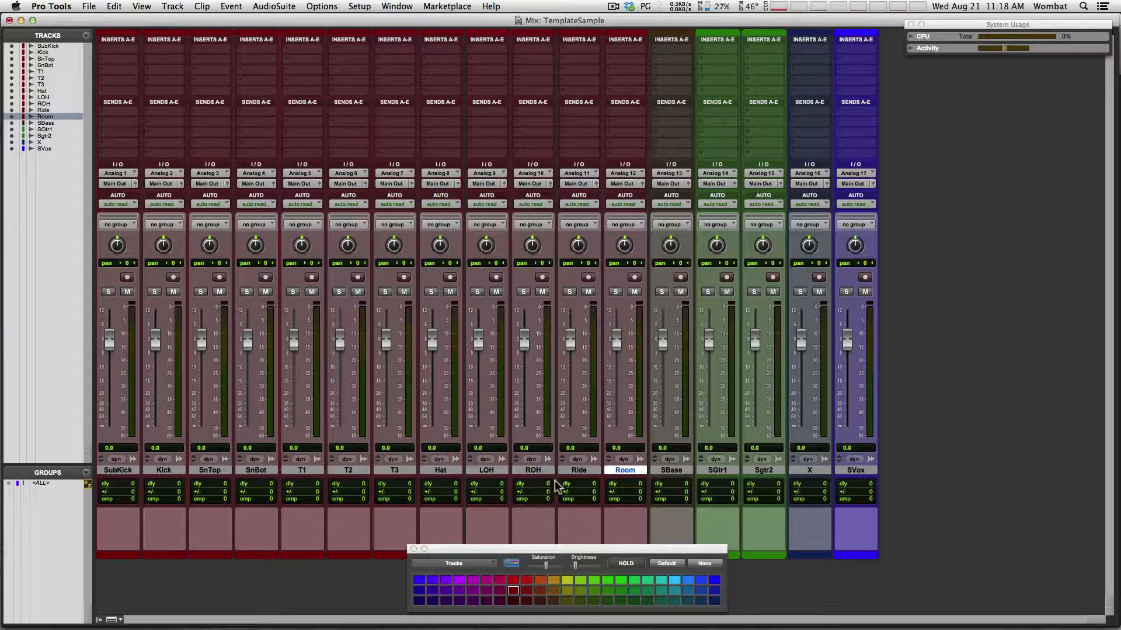
{"action": "key", "text": "shift+super+n"}
{"action": "key", "text": "shift+super+Right"}
{"action": "key", "text": "super+Down"}
Create the stereo aux, name it DRUMS, and colour it yellow
{"action": "key", "text": "Return"}
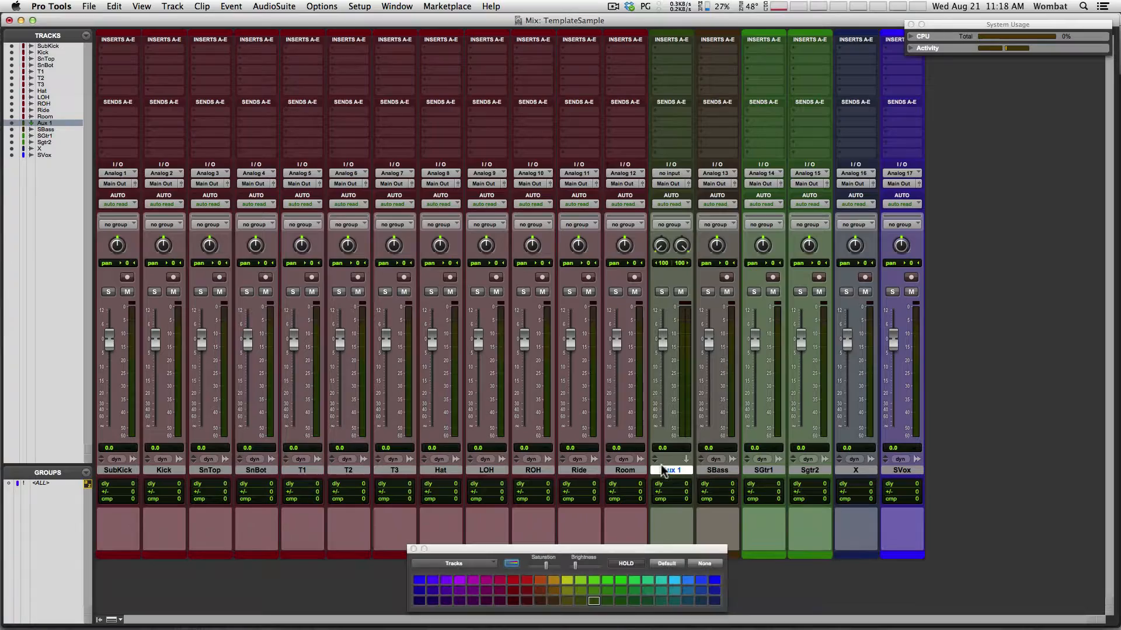
{"action": "double_click", "coordinate": [669, 471]}
{"action": "type", "text": "DRUMS"}
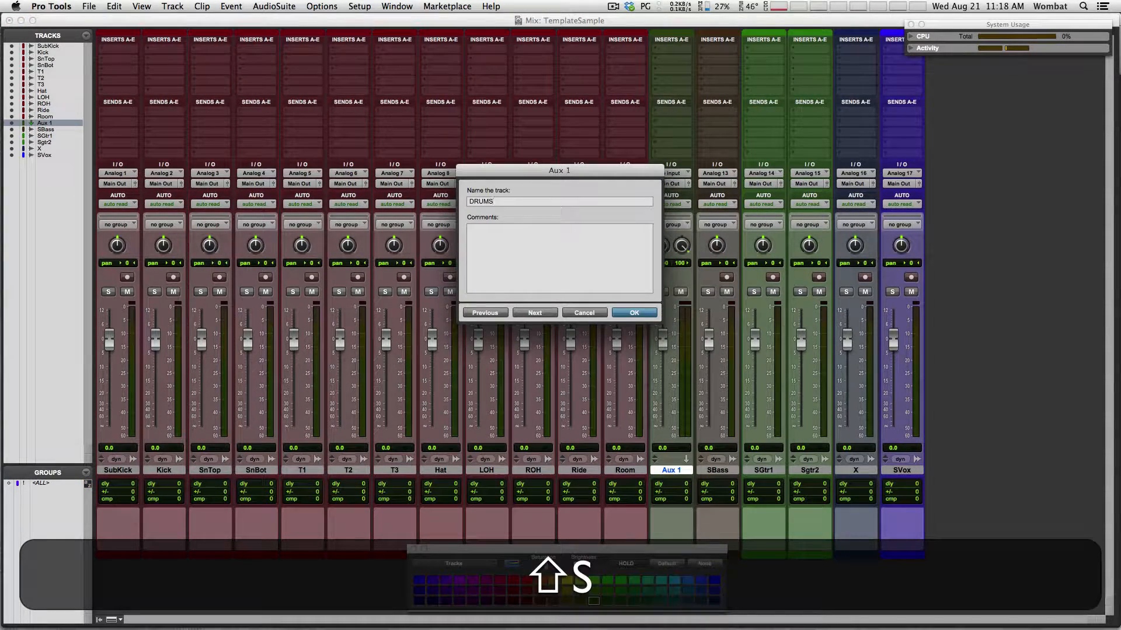
{"action": "key", "text": "Return"}
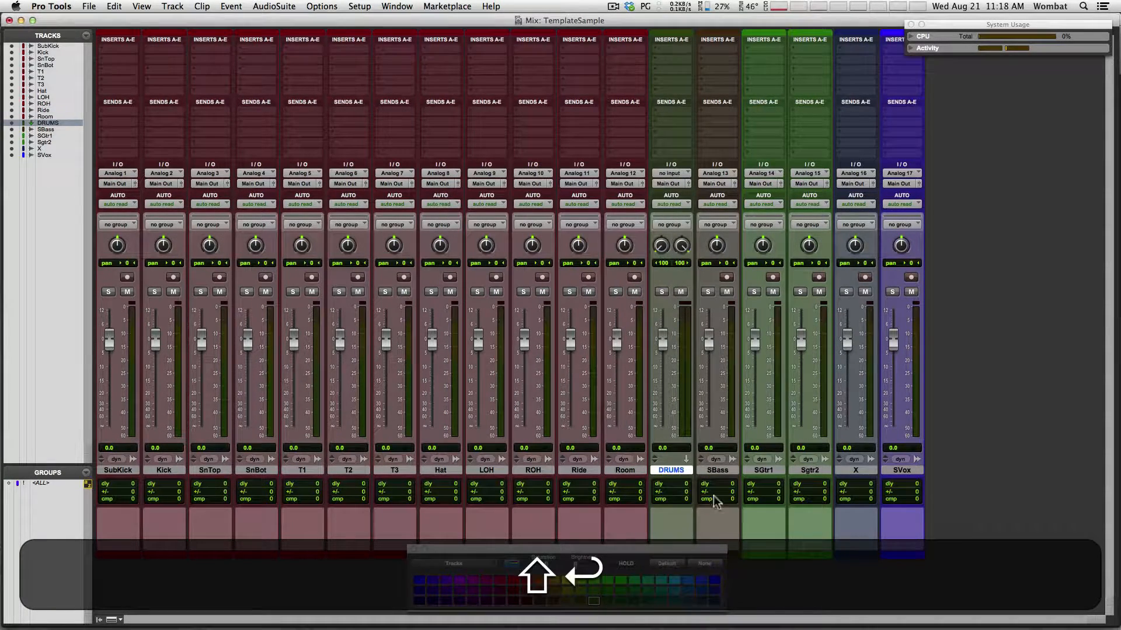
{"action": "left_click", "coordinate": [567, 579]}
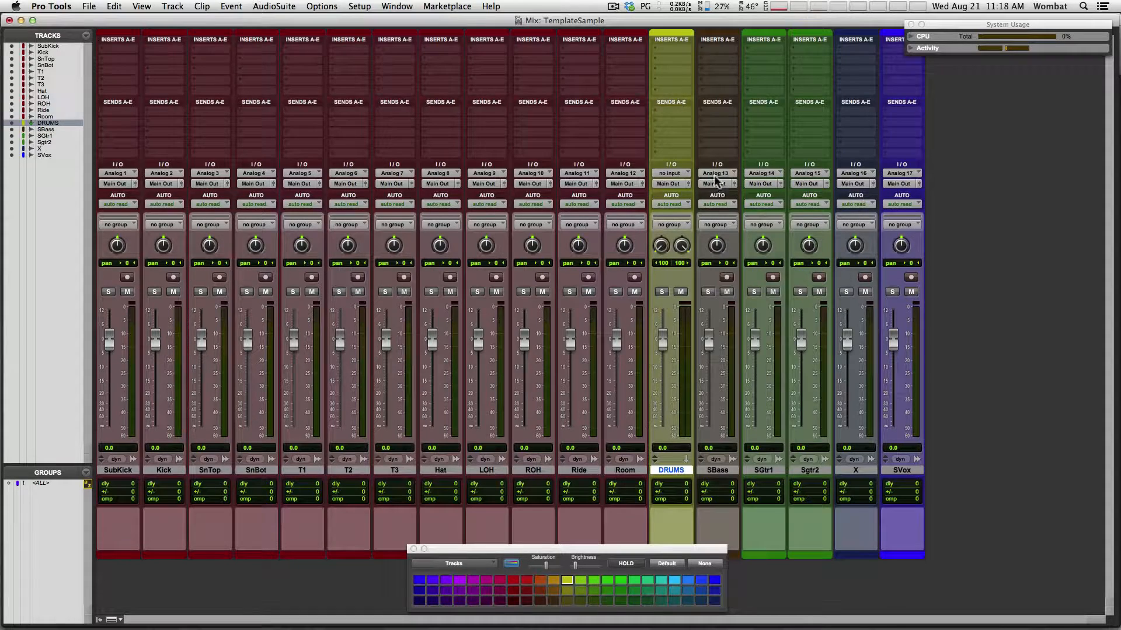
Set the DRUMS track input to the Drum Sub bus
{"action": "left_click", "coordinate": [671, 175]}
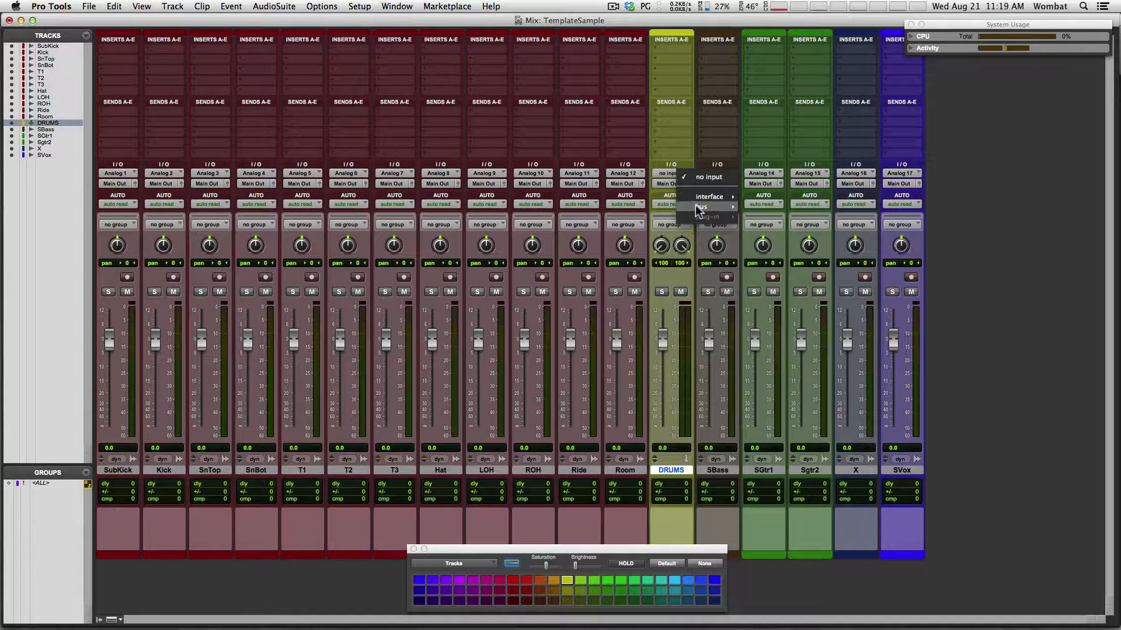
{"action": "mouse_move", "coordinate": [695, 205]}
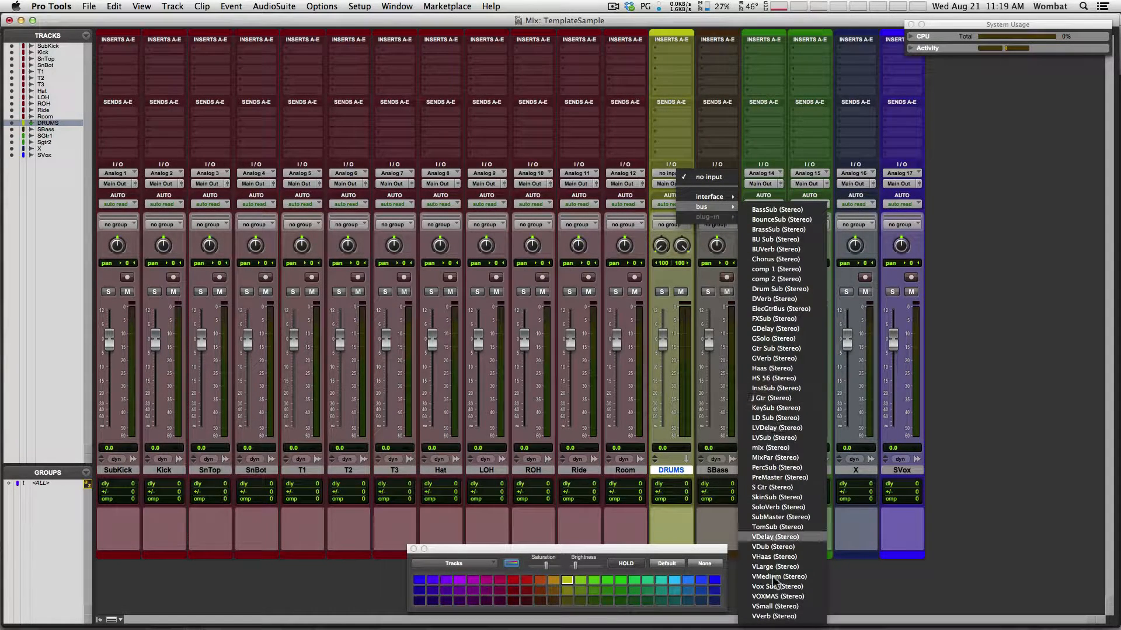
{"action": "left_click", "coordinate": [789, 288]}
{"action": "left_click", "coordinate": [672, 176]}
{"action": "mouse_move", "coordinate": [695, 176]}
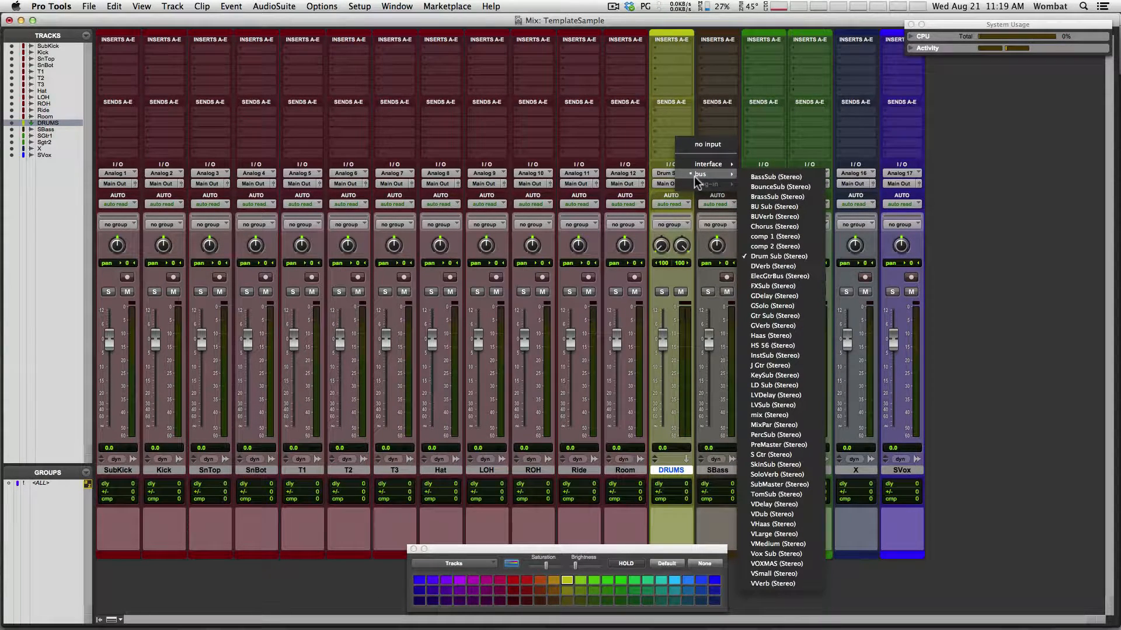
{"action": "left_click", "coordinate": [626, 471]}
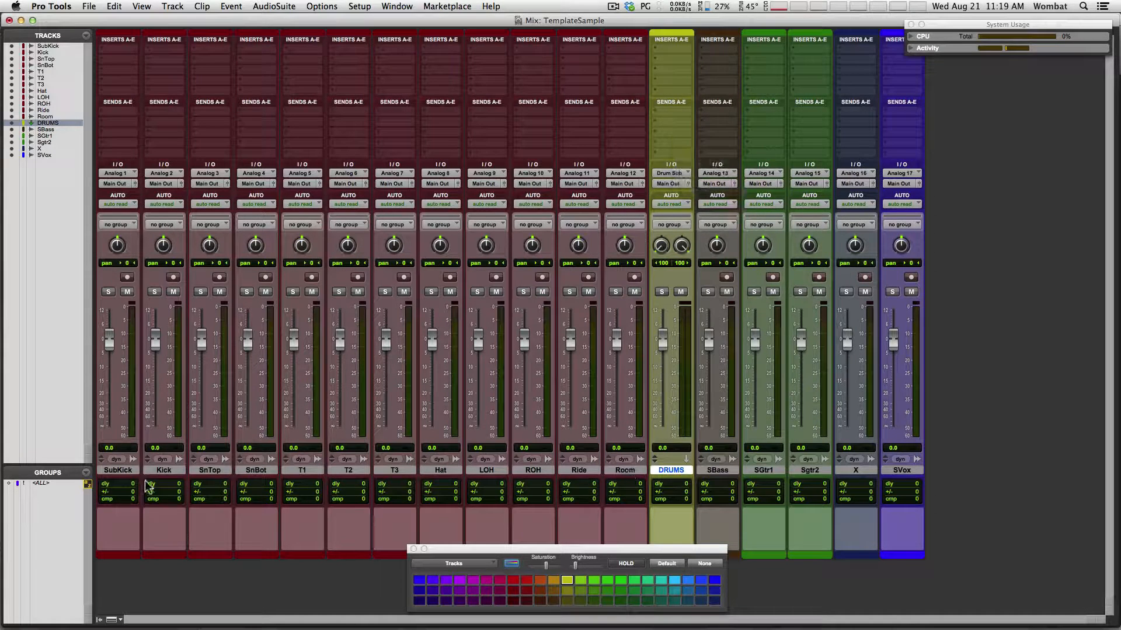
Route SubKick through Room outputs to the Drum Sub bus and mute Room
{"action": "left_click", "coordinate": [623, 471]}
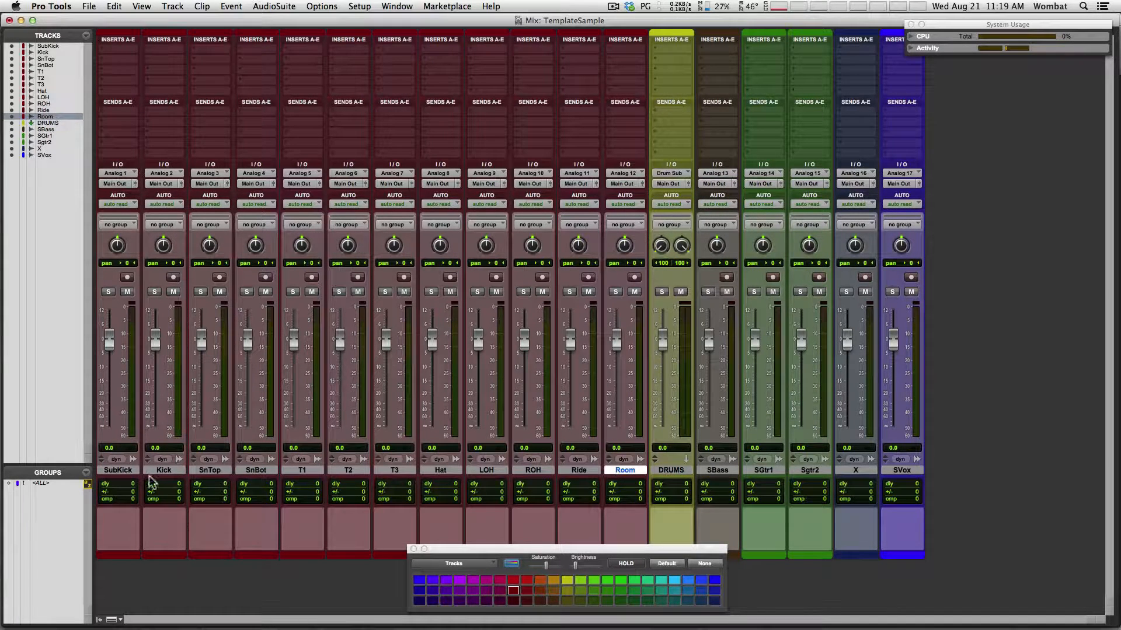
{"action": "left_click", "coordinate": [117, 471], "text": "shift"}
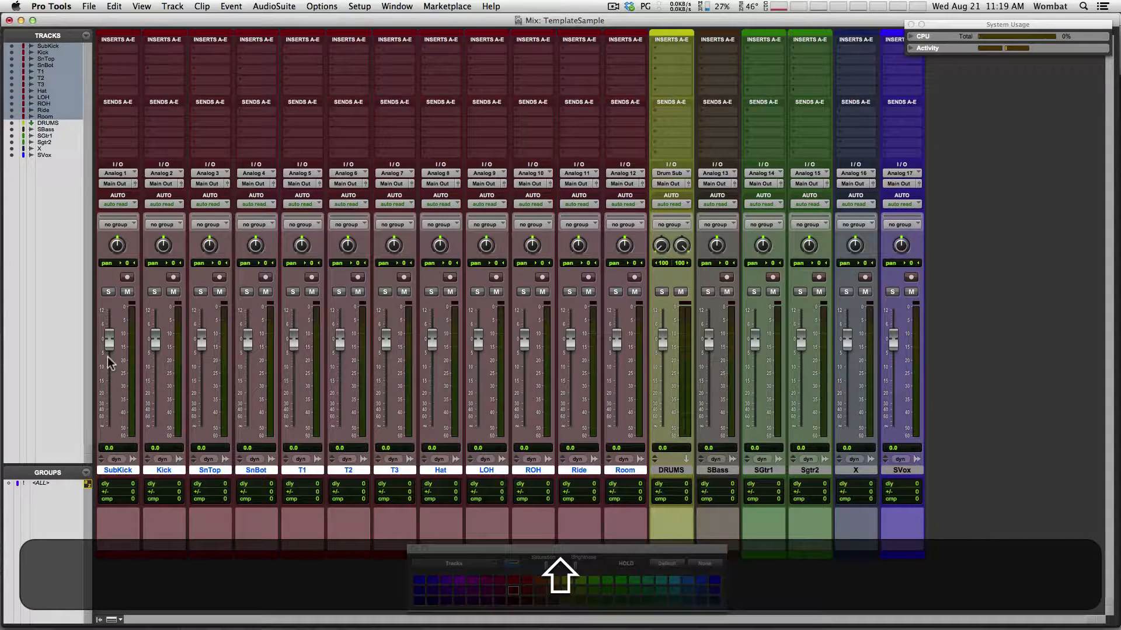
{"action": "left_click", "coordinate": [115, 184], "text": "alt+shift"}
{"action": "mouse_move", "coordinate": [161, 194]}
{"action": "left_click", "coordinate": [228, 220], "text": "alt+shift"}
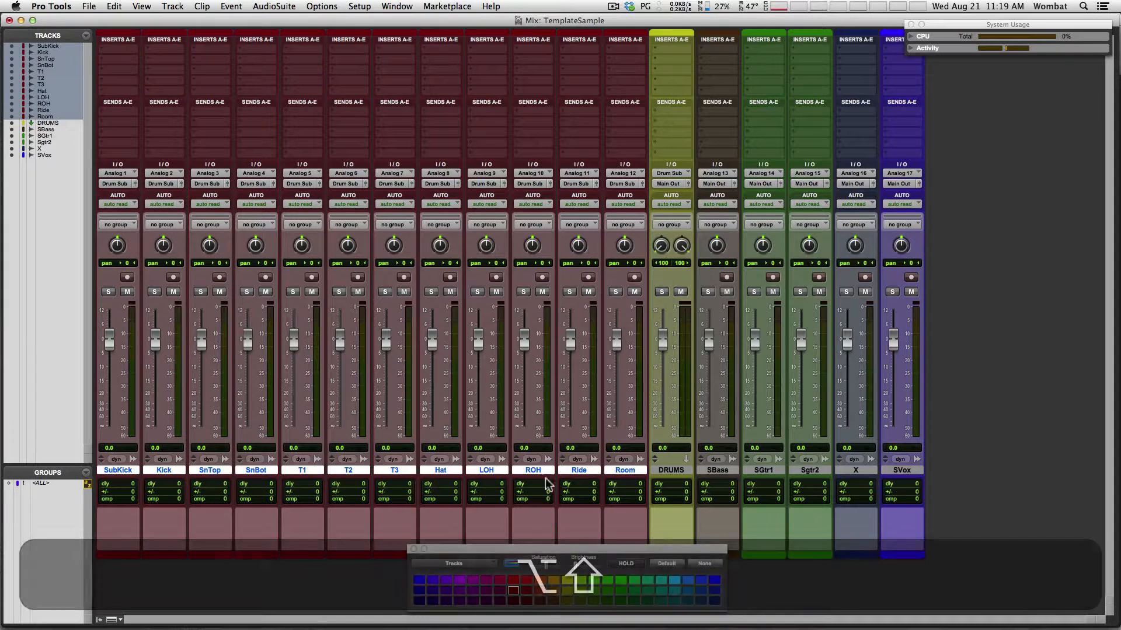
{"action": "left_click", "coordinate": [634, 292]}
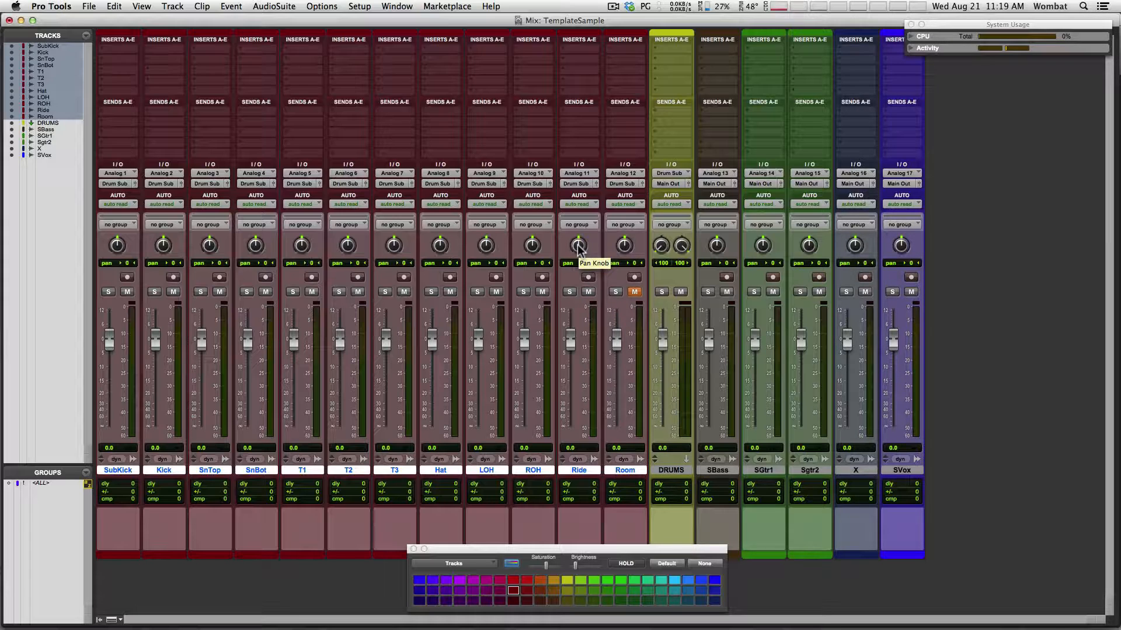
Pan Ride and LOH hard left, ROH and T1 hard right, T2/T3 left, SnTop slightly right
{"action": "left_click_drag", "start_coordinate": [578, 248], "coordinate": [571, 461]}
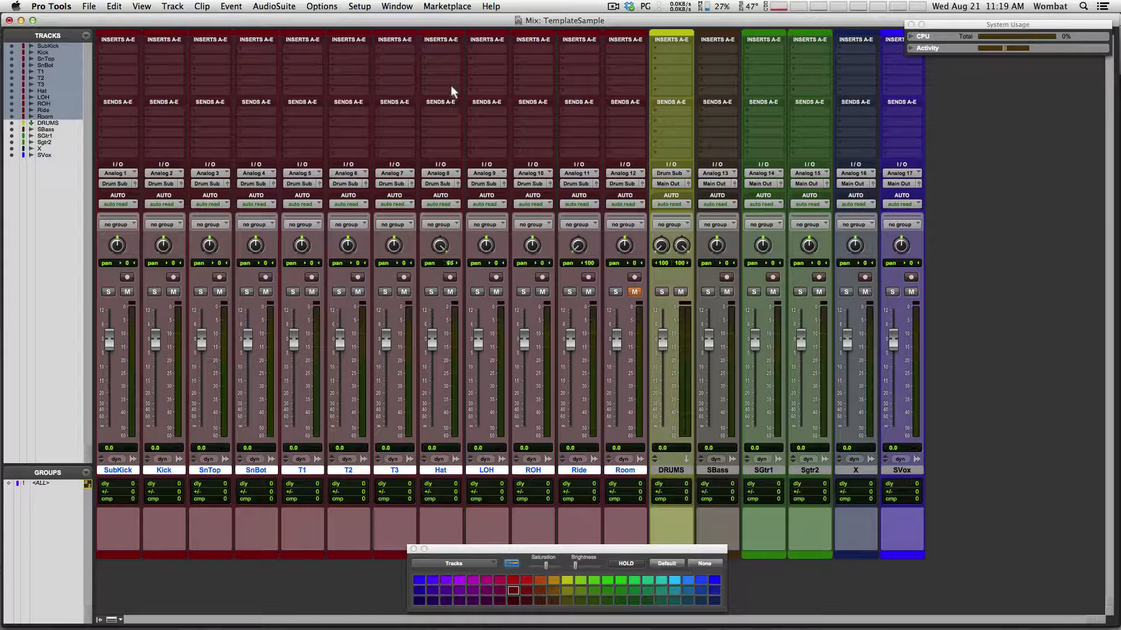
{"action": "left_click_drag", "start_coordinate": [485, 246], "coordinate": [495, 404]}
{"action": "left_click_drag", "start_coordinate": [534, 250], "coordinate": [559, 134]}
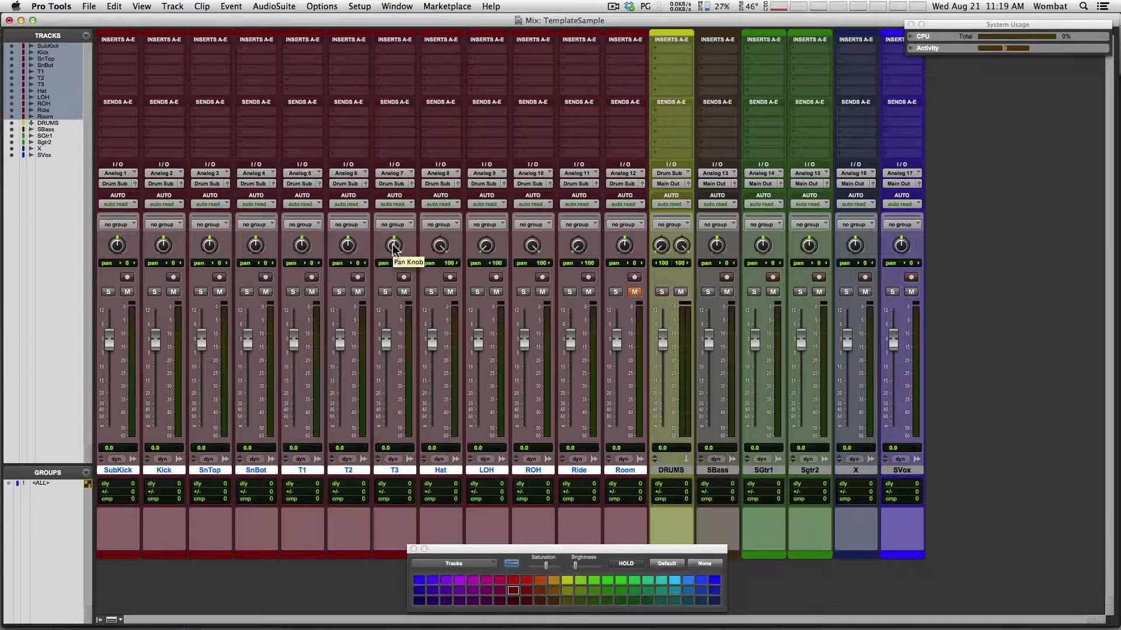
{"action": "left_click_drag", "start_coordinate": [393, 244], "coordinate": [389, 275]}
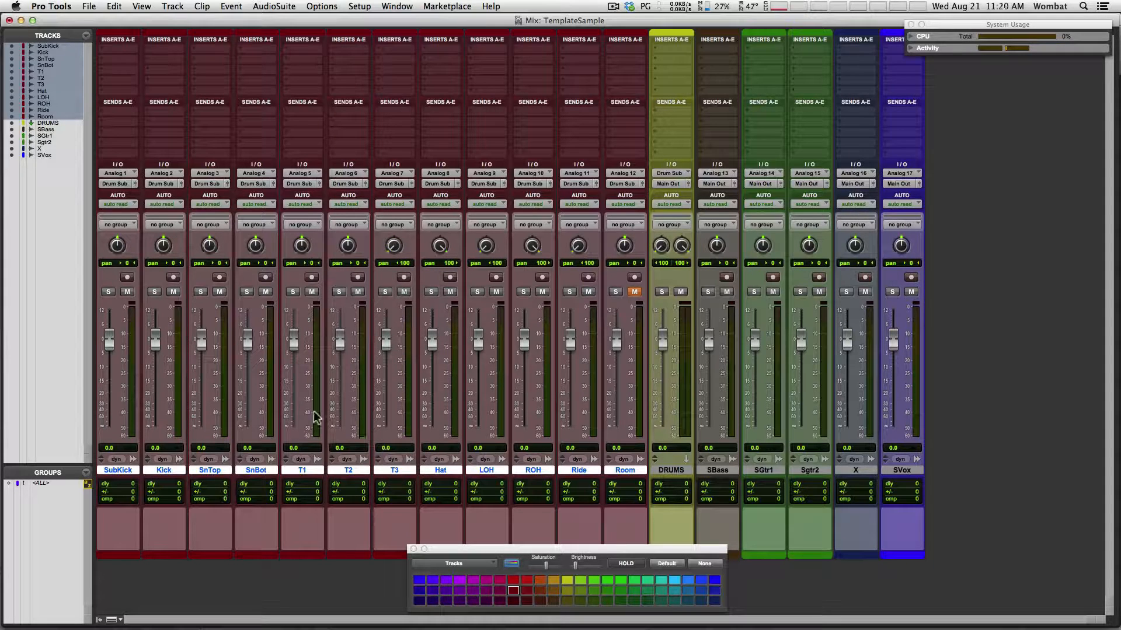
{"action": "left_click_drag", "start_coordinate": [300, 248], "coordinate": [335, 80]}
{"action": "left_click_drag", "start_coordinate": [349, 250], "coordinate": [348, 262]}
{"action": "left_click_drag", "start_coordinate": [216, 250], "coordinate": [213, 245]}
Pull faders down to SubKick −6.7, SnBot −13.6, Hat −11.7 and Ride −11.1 dB
{"action": "left_click_drag", "start_coordinate": [105, 349], "coordinate": [109, 347]}
{"action": "left_click_drag", "start_coordinate": [109, 363], "coordinate": [110, 362]}
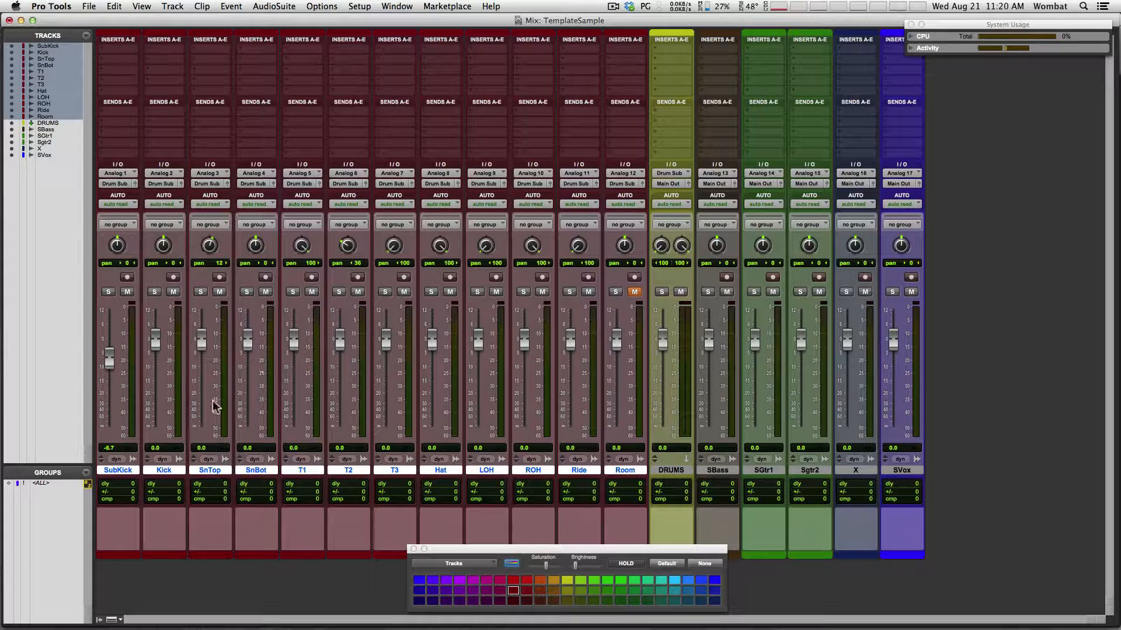
{"action": "left_click_drag", "start_coordinate": [248, 342], "coordinate": [247, 378]}
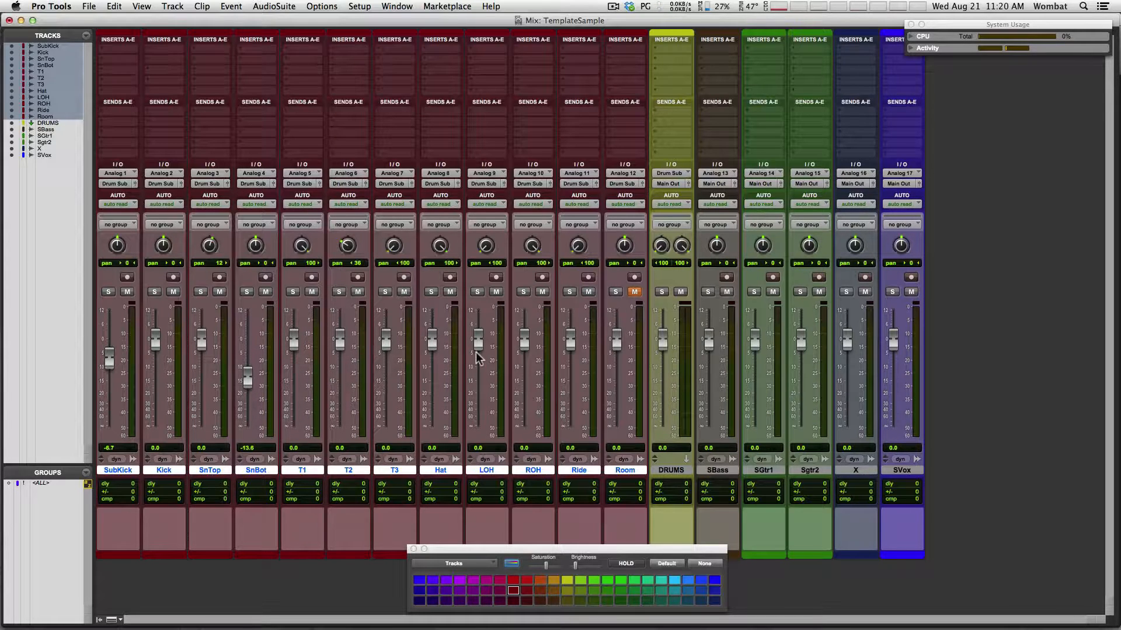
{"action": "left_click_drag", "start_coordinate": [432, 337], "coordinate": [431, 367]}
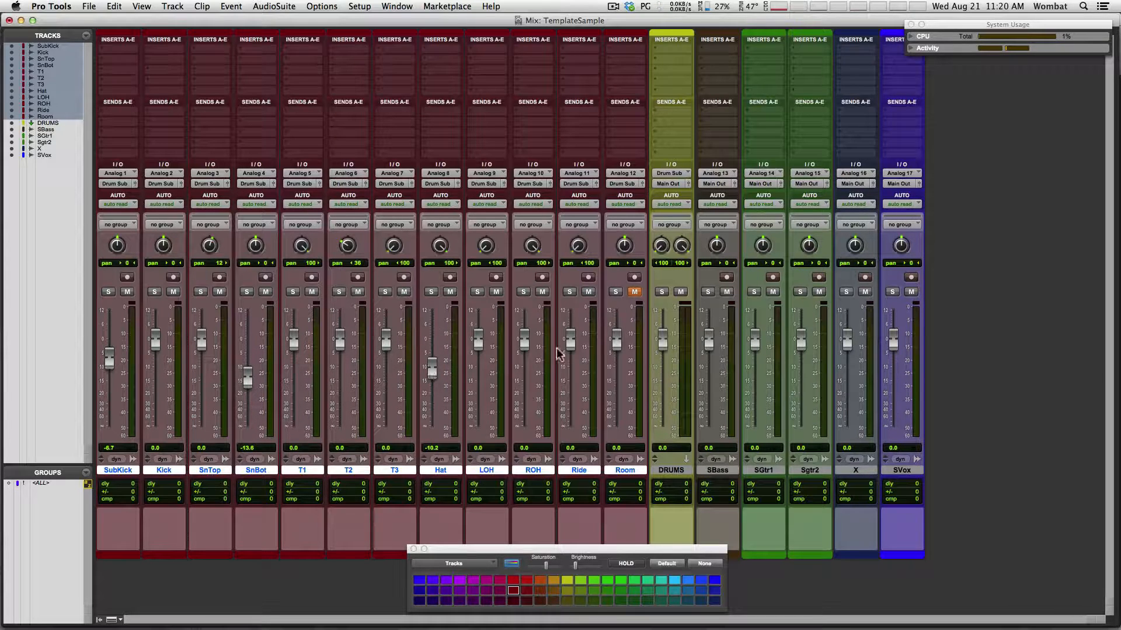
{"action": "left_click_drag", "start_coordinate": [570, 342], "coordinate": [570, 374]}
{"action": "left_click_drag", "start_coordinate": [430, 370], "coordinate": [431, 379]}
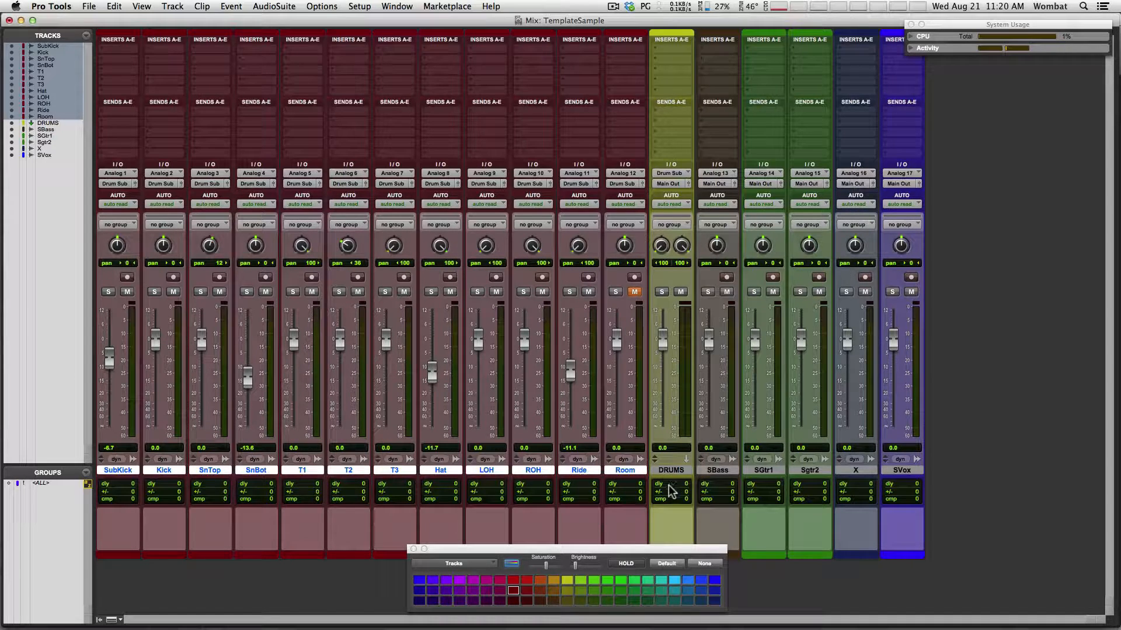
Create a Click track and move it to the first mixer position before SubKick
{"action": "left_click", "coordinate": [671, 470]}
{"action": "key", "text": "shift+super+n"}
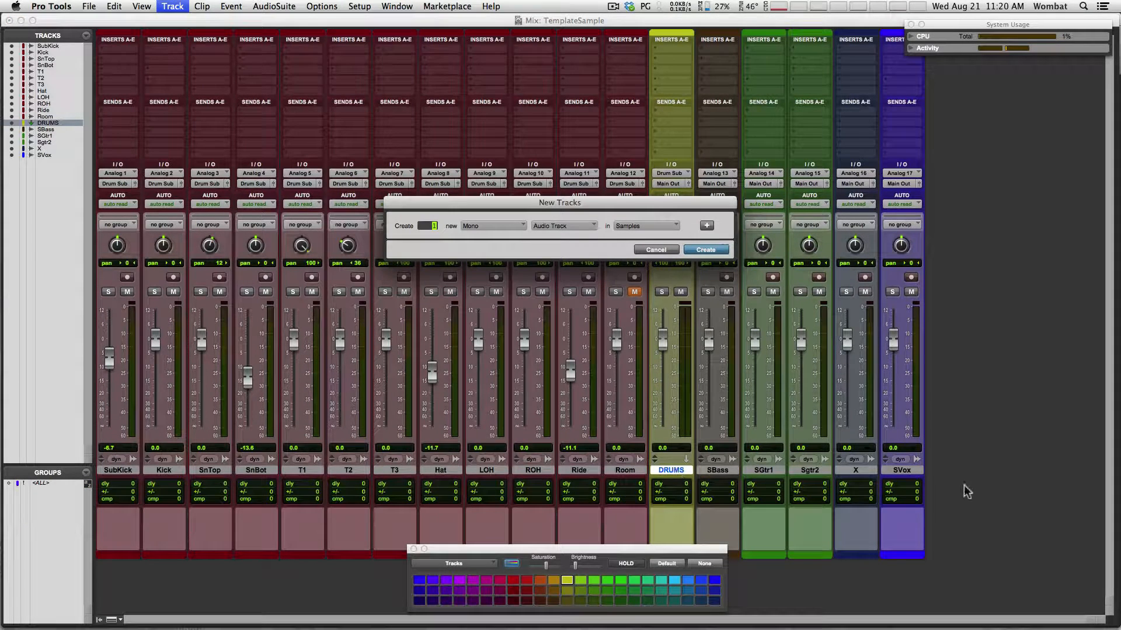
{"action": "left_click", "coordinate": [655, 250]}
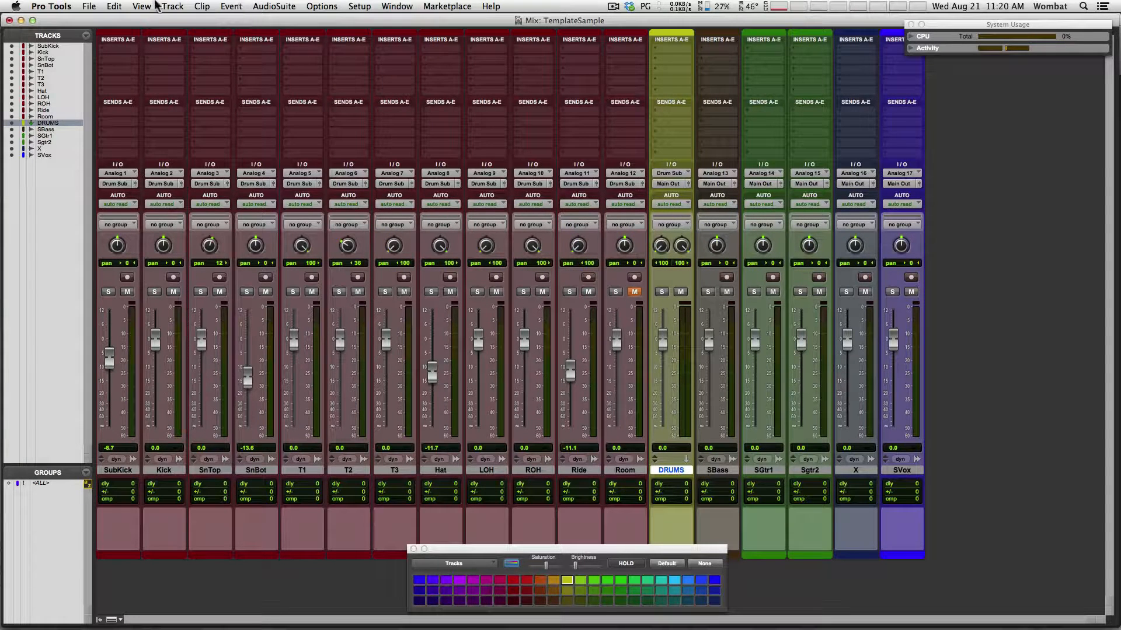
{"action": "left_click", "coordinate": [175, 8]}
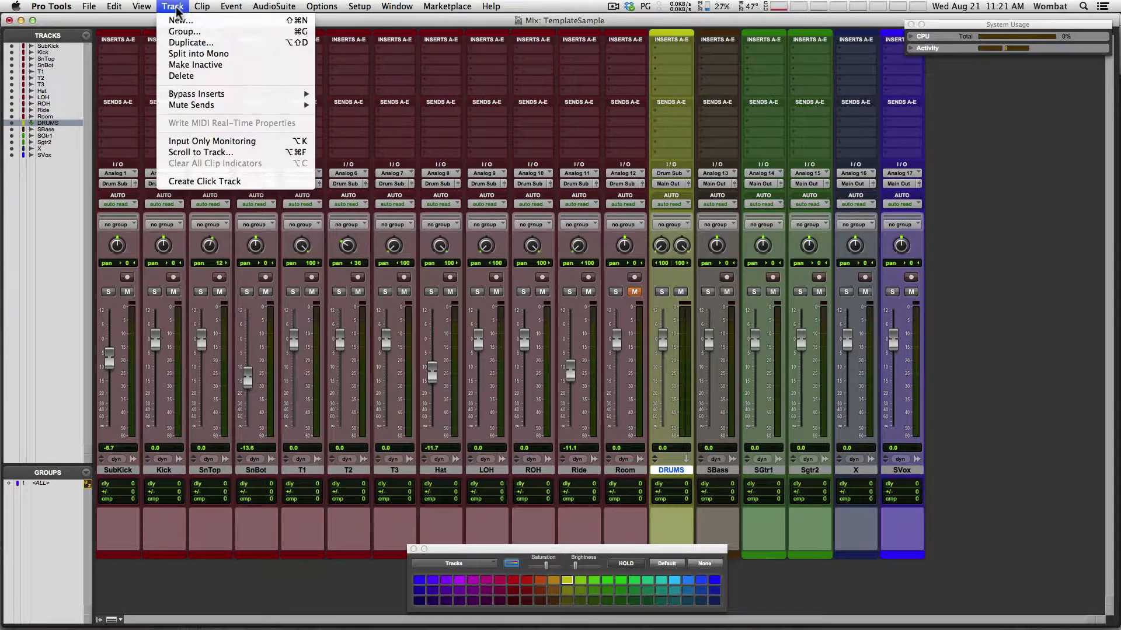
{"action": "left_click", "coordinate": [195, 181]}
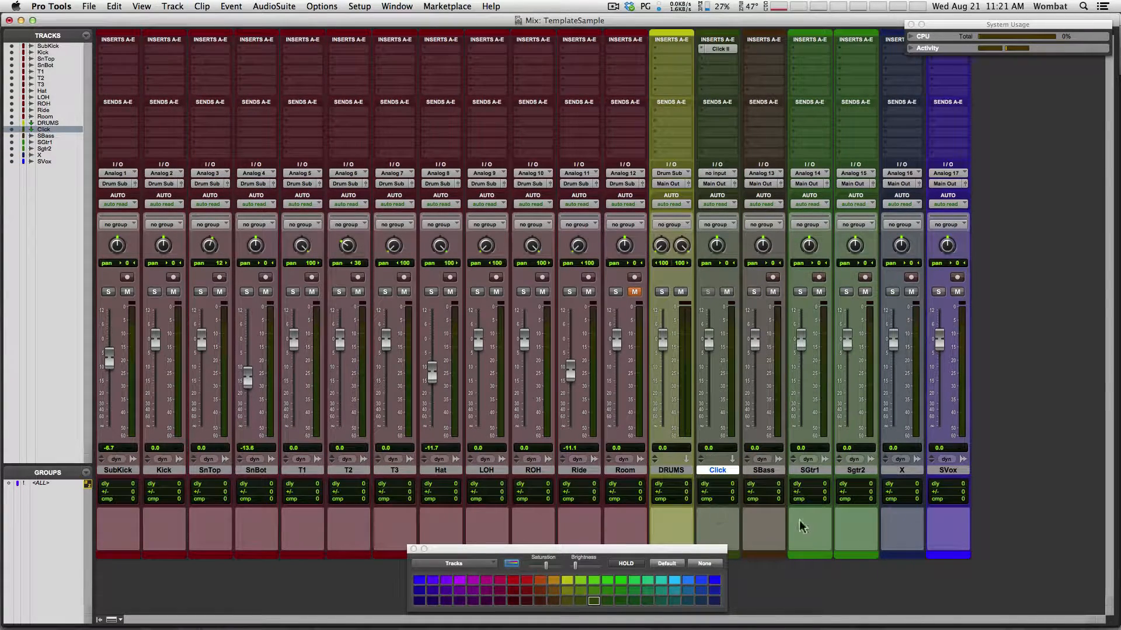
{"action": "left_click_drag", "start_coordinate": [725, 474], "coordinate": [116, 470]}
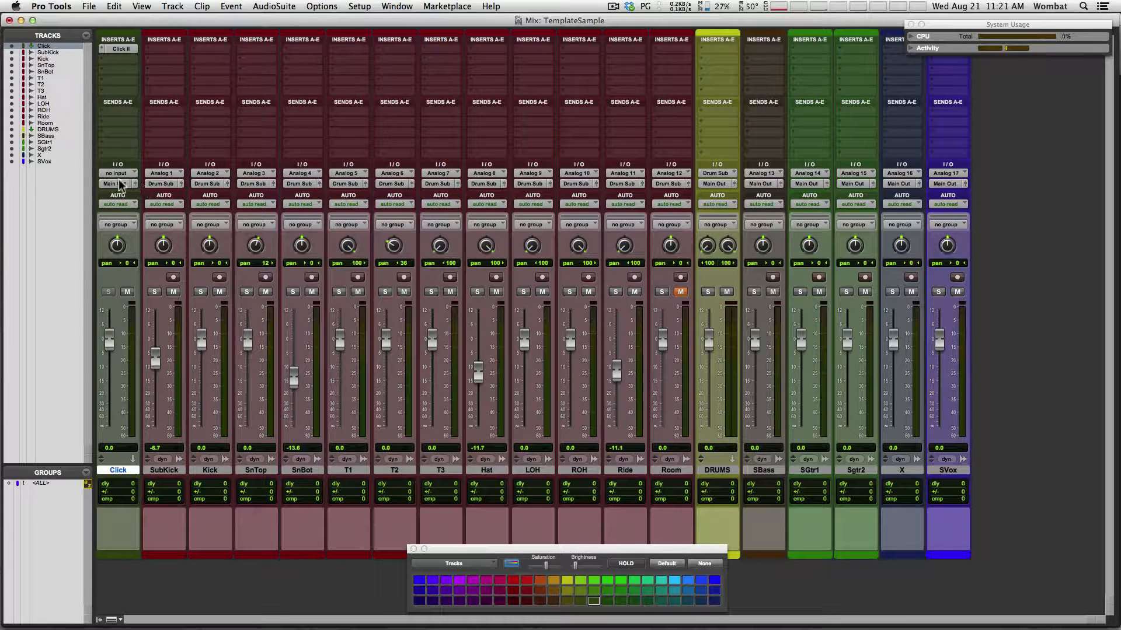
Add a stereo Master Fader after SVox named Master, outputting to Main Out
{"action": "left_click", "coordinate": [948, 470]}
{"action": "key", "text": "shift+super+n"}
{"action": "key", "text": "super+Right"}
{"action": "key", "text": "super+Down"}
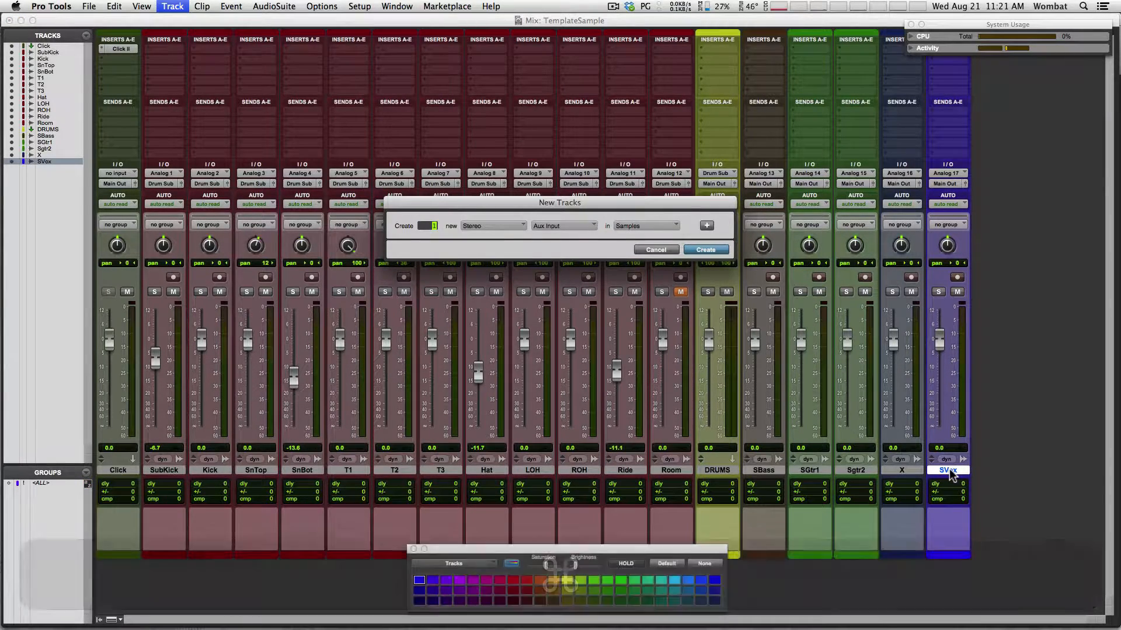
{"action": "key", "text": "super+Down"}
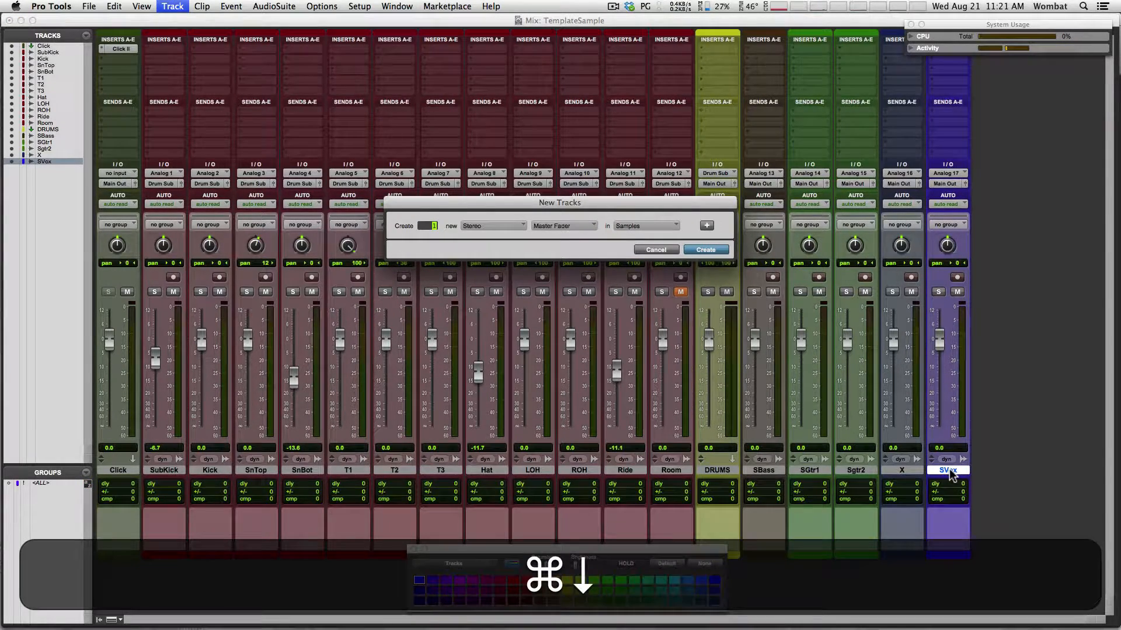
{"action": "key", "text": "Return"}
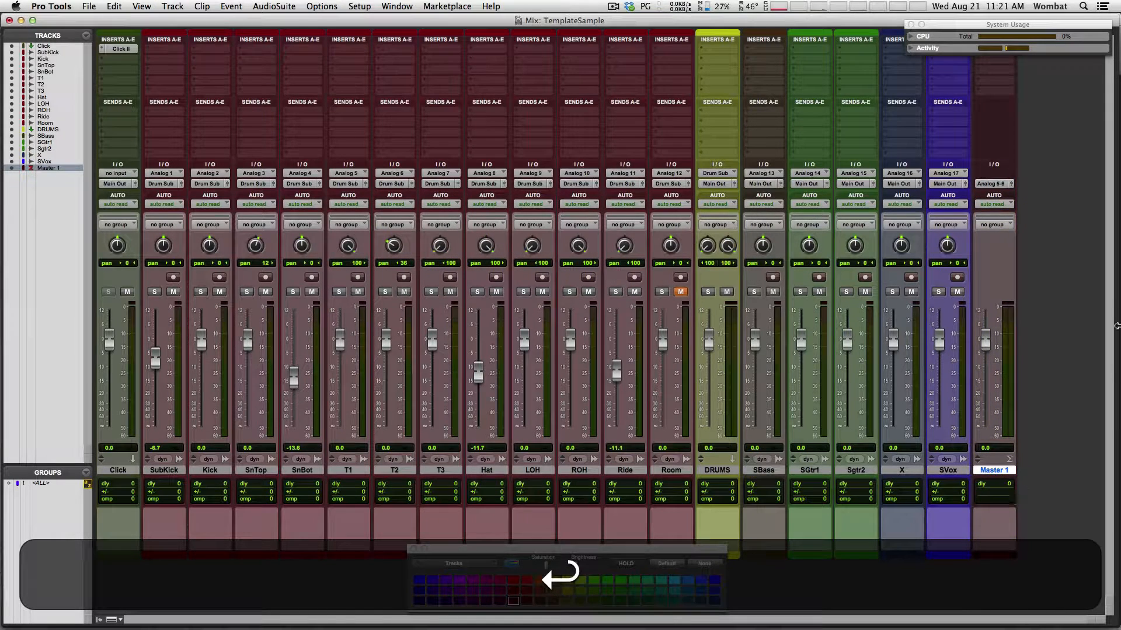
{"action": "double_click", "coordinate": [999, 471]}
{"action": "key", "text": "Right"}
{"action": "key", "text": "BackSpace"}
{"action": "key", "text": "Return"}
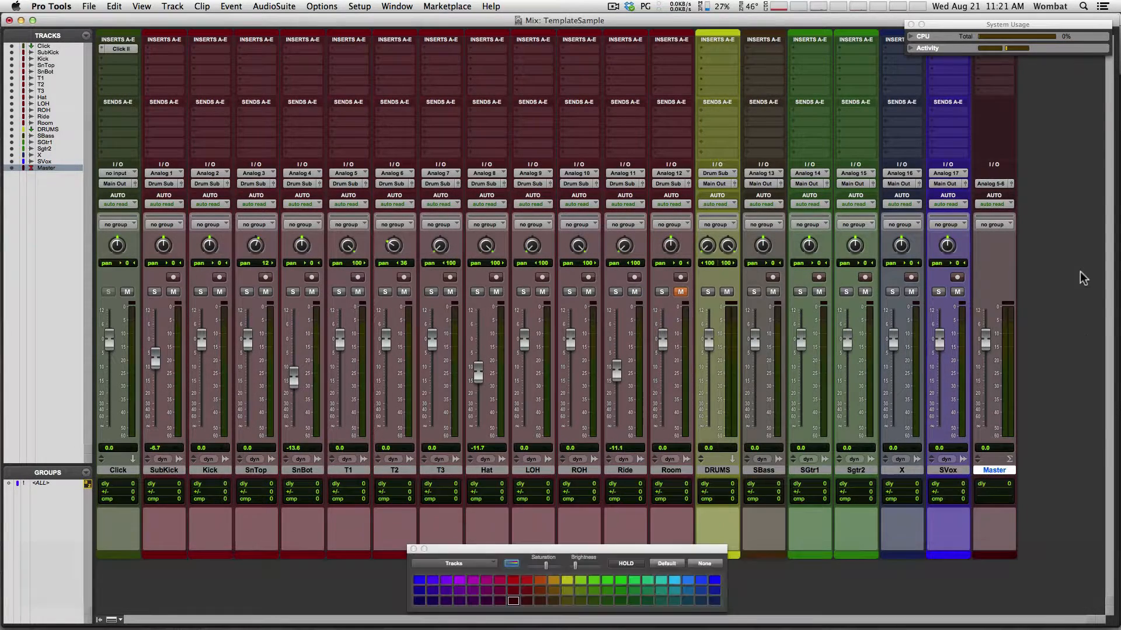
{"action": "left_click", "coordinate": [1000, 186]}
{"action": "mouse_move", "coordinate": [1002, 186]}
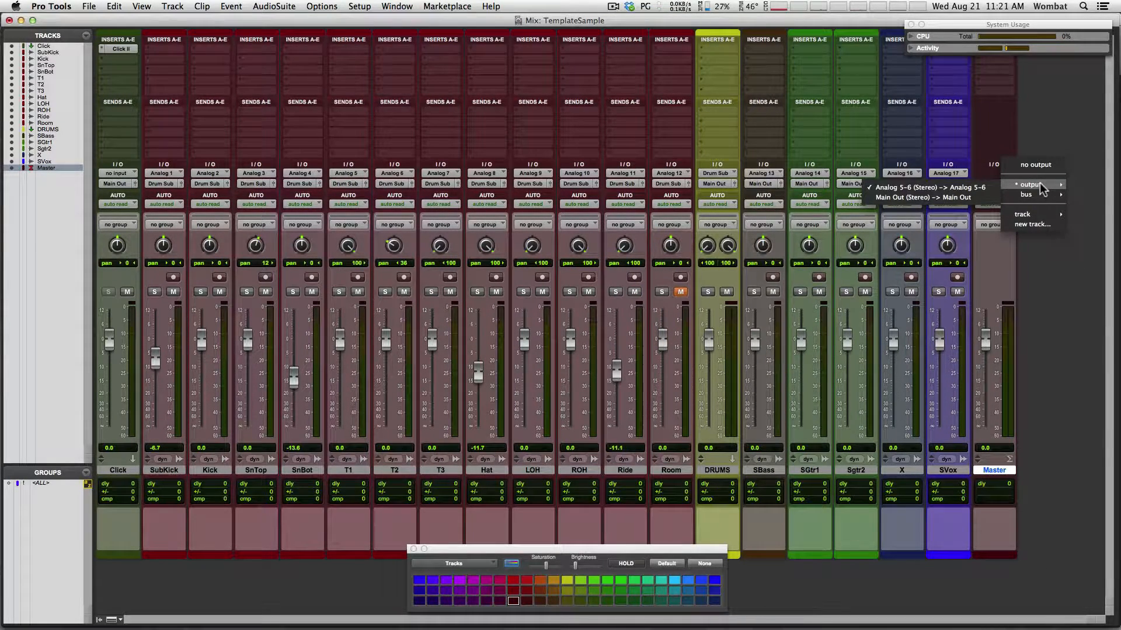
{"action": "left_click", "coordinate": [947, 197]}
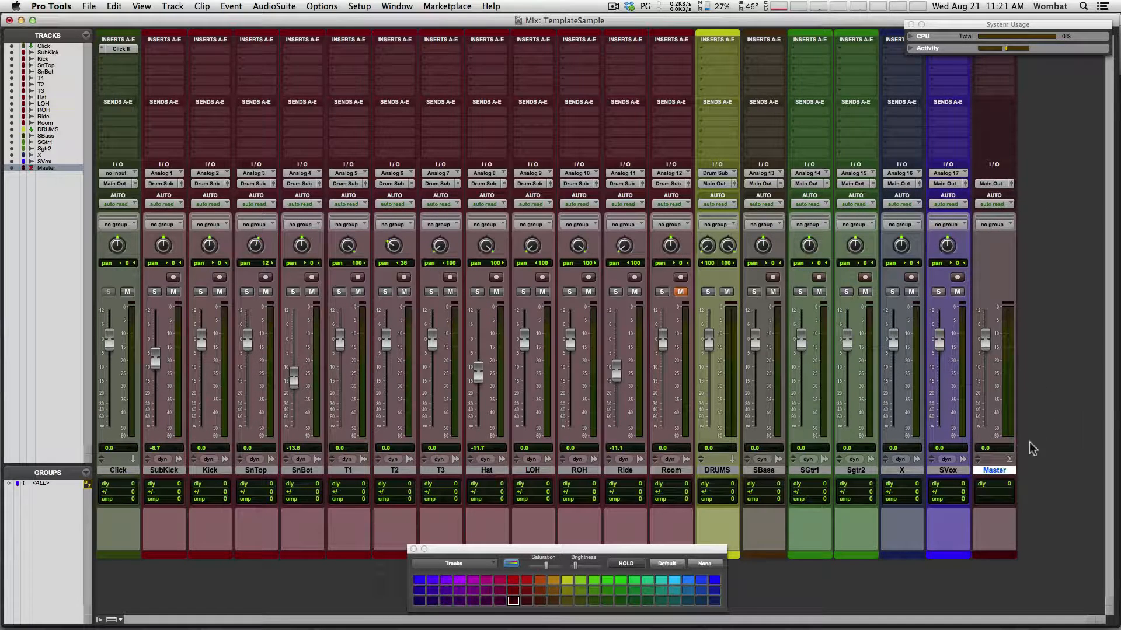
Hide and make inactive track X
{"action": "left_click", "coordinate": [907, 473]}
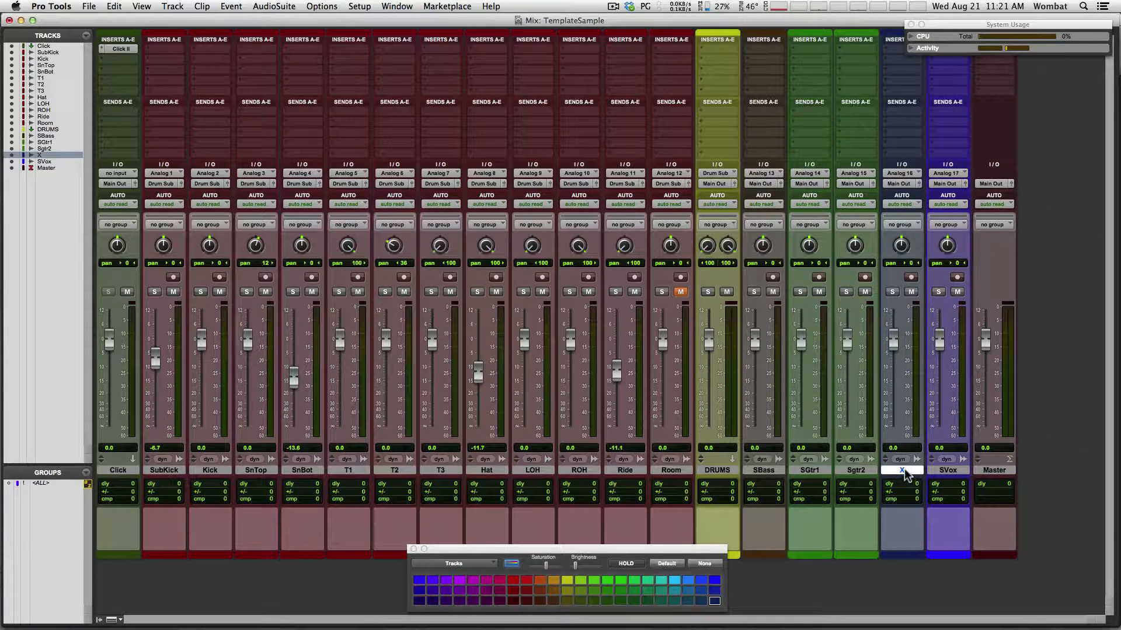
{"action": "right_click", "coordinate": [905, 468]}
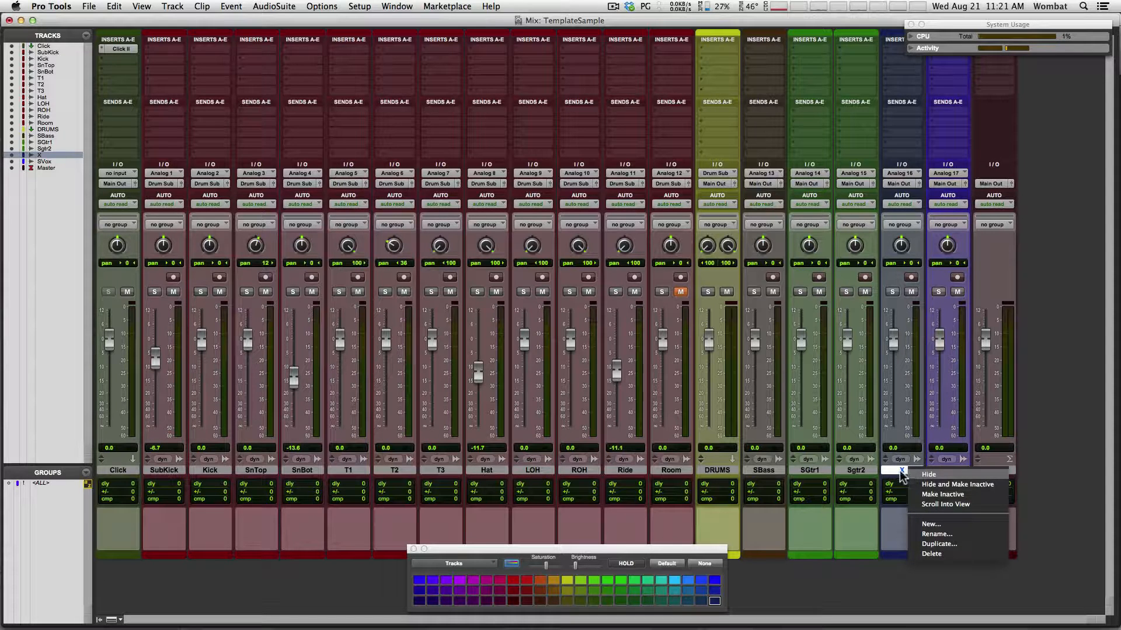
{"action": "left_click", "coordinate": [935, 485]}
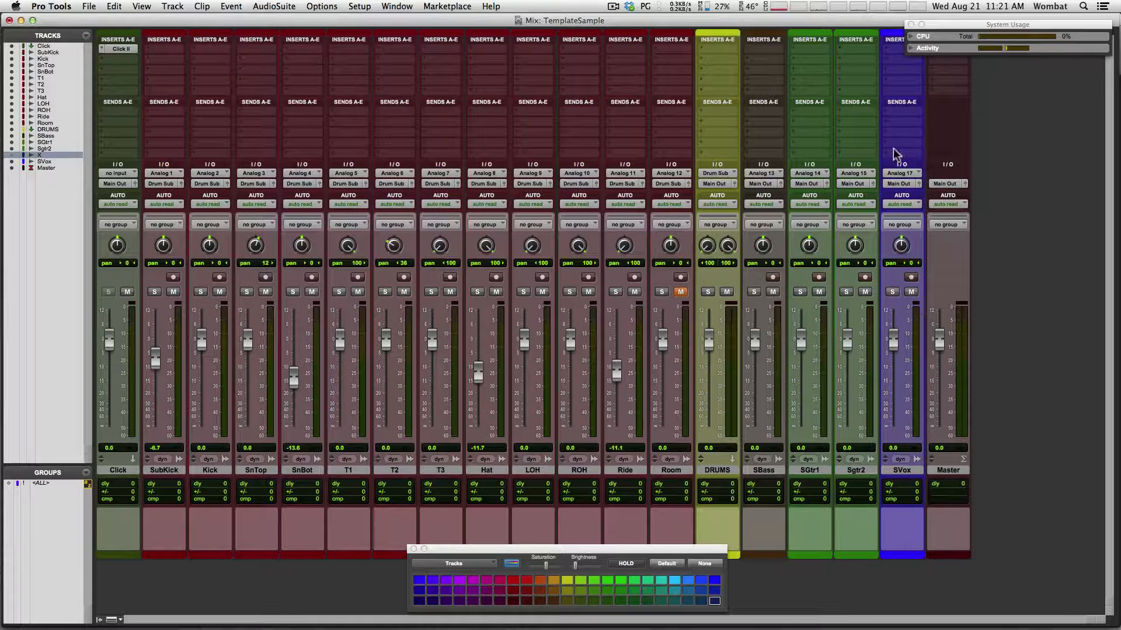
{"action": "left_click", "coordinate": [962, 469]}
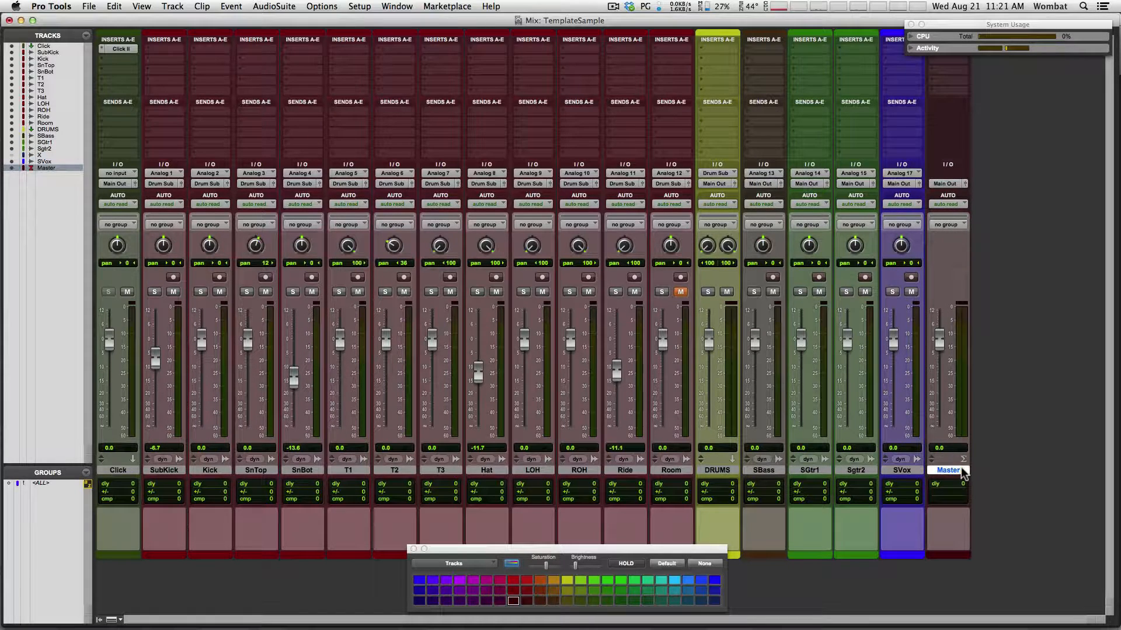
Create six Aux Input tracks: four mono, one stereo, then one more mono
{"action": "key", "text": "super+shift+n"}
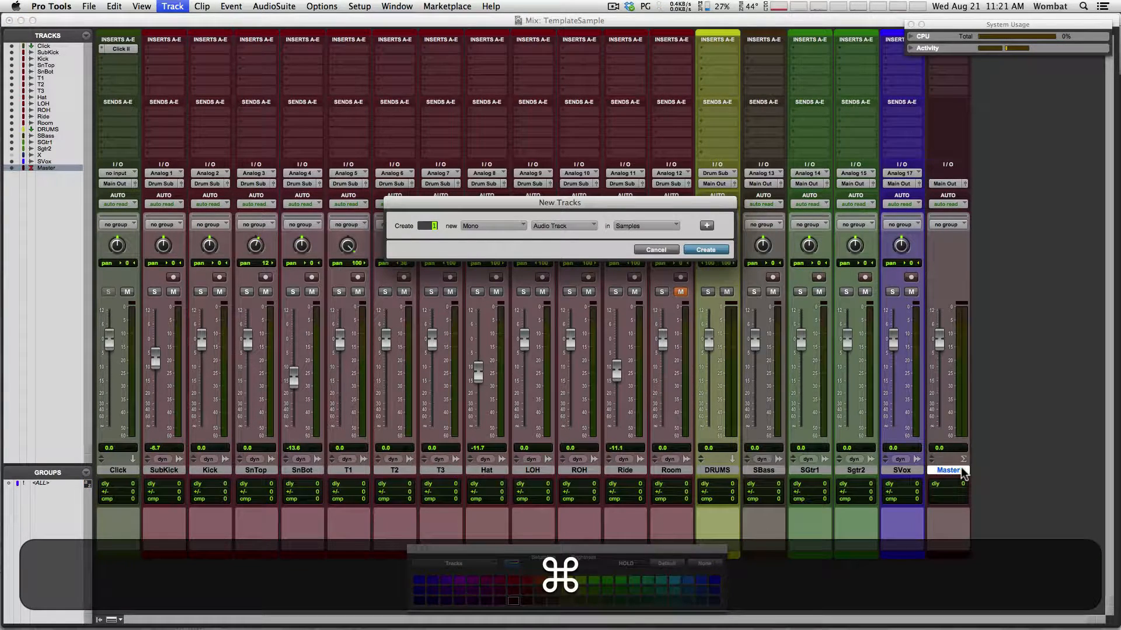
{"action": "type", "text": "4"}
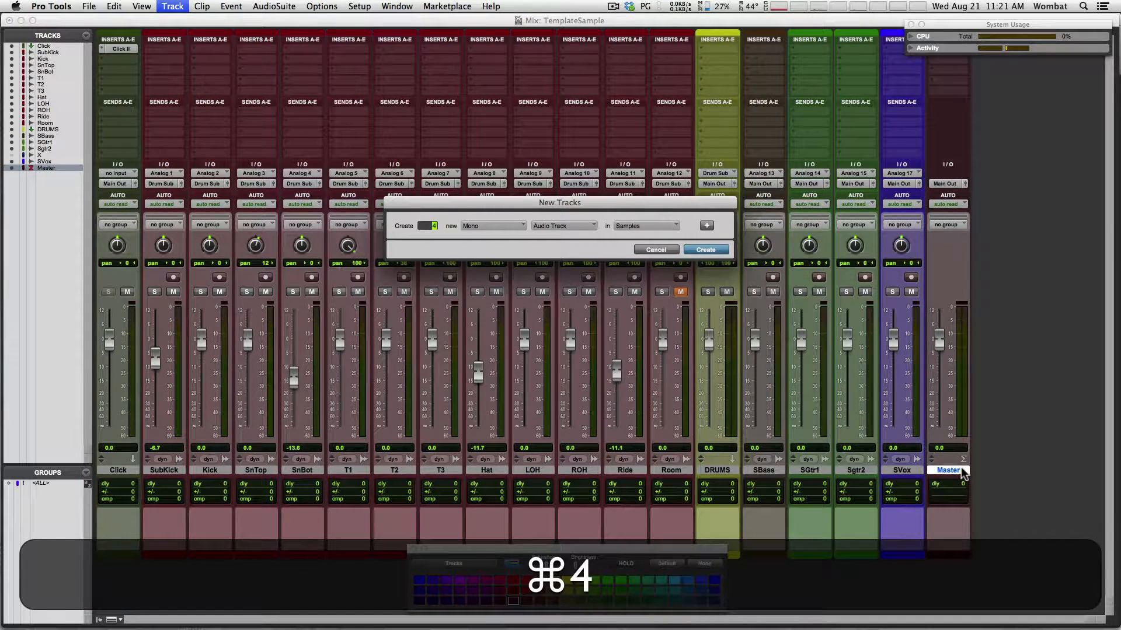
{"action": "key", "text": "super+Down"}
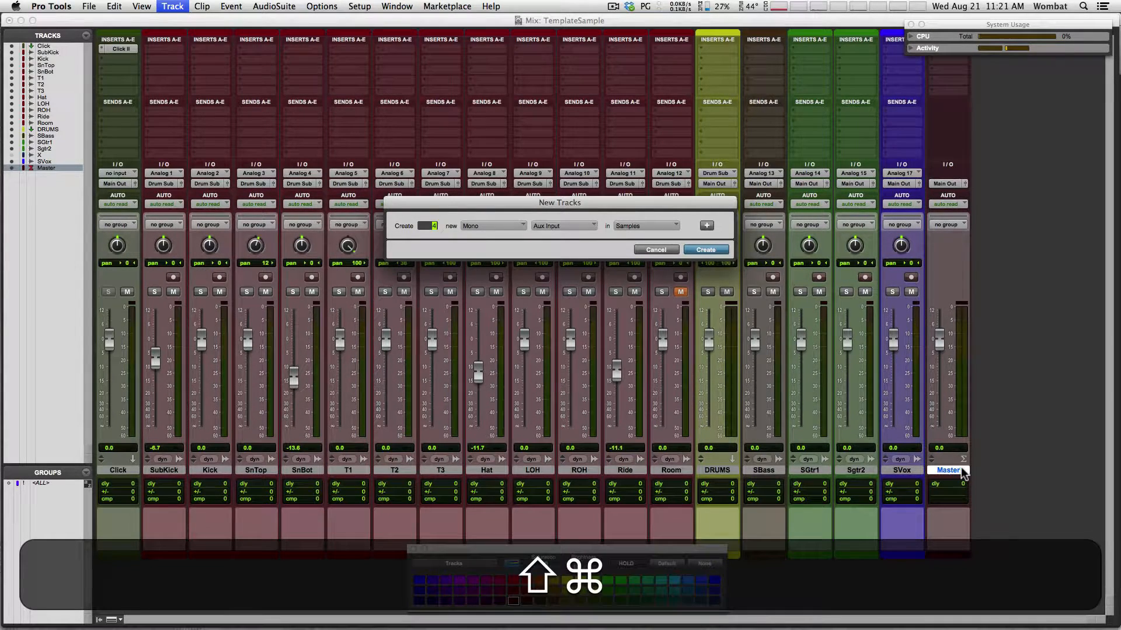
{"action": "key", "text": "super+shift+n"}
{"action": "key", "text": "super+Right"}
{"action": "key", "text": "super+Down"}
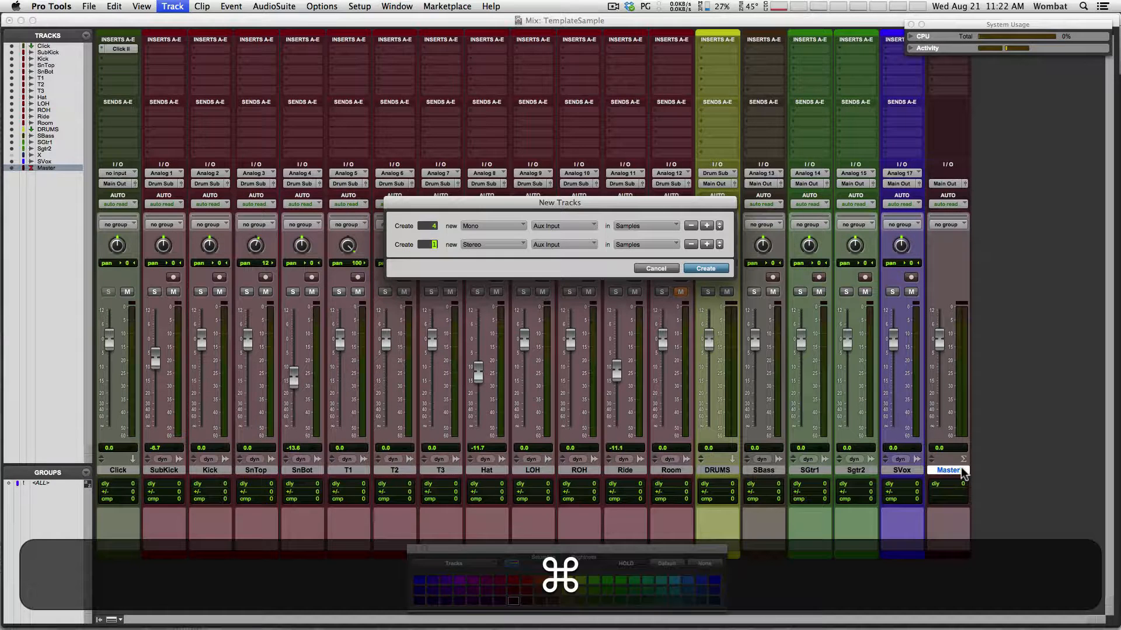
{"action": "key", "text": "super+shift+n"}
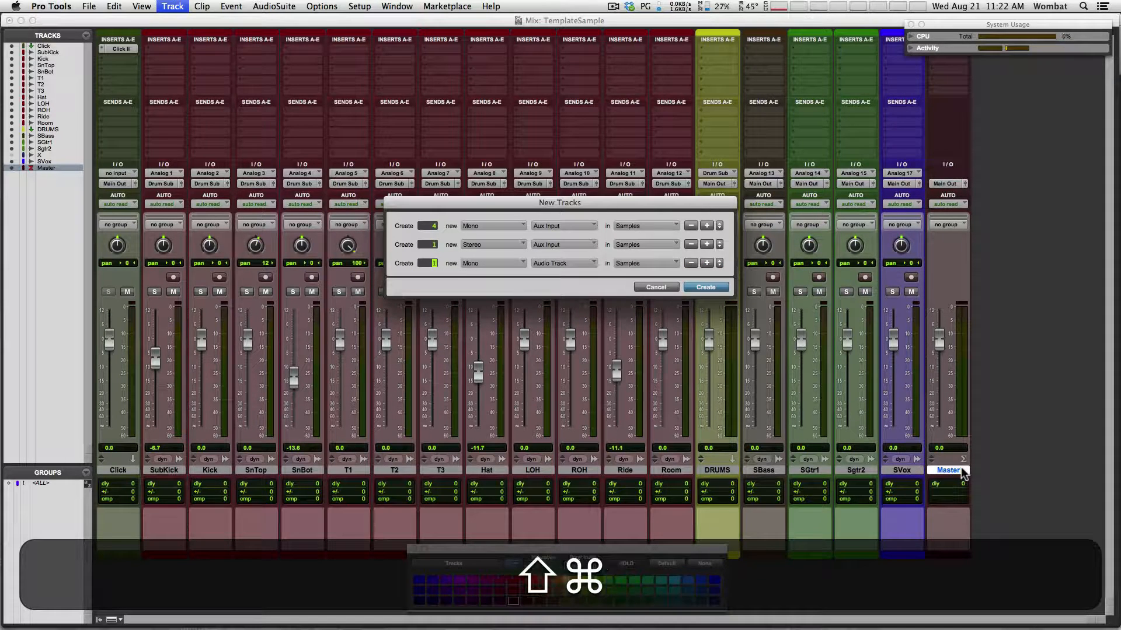
{"action": "key", "text": "super+Down"}
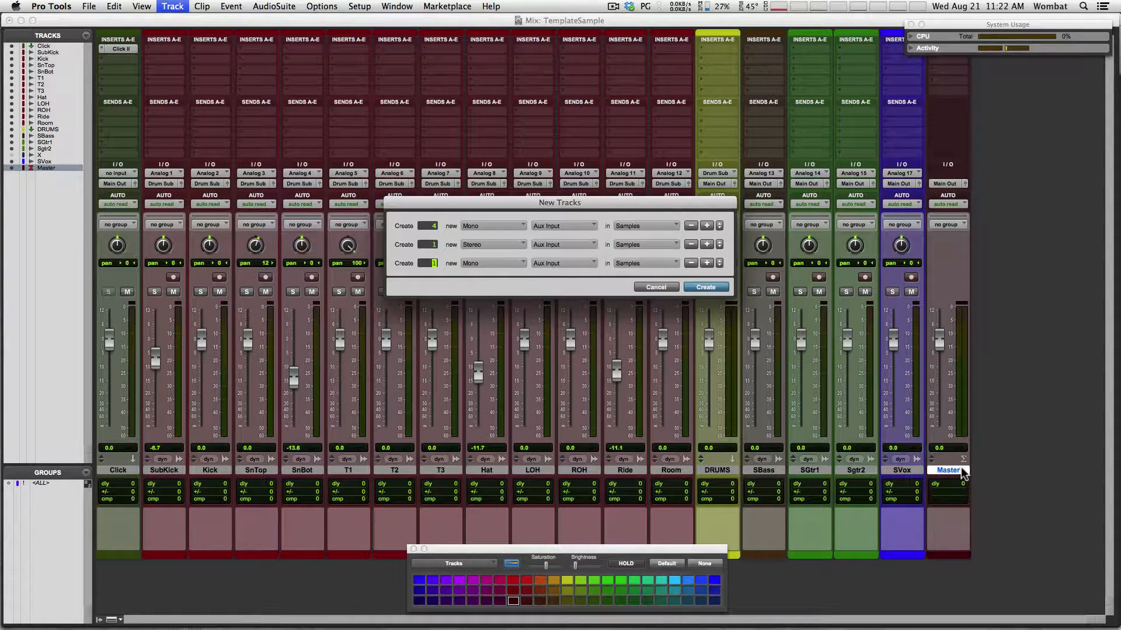
{"action": "key", "text": "Return"}
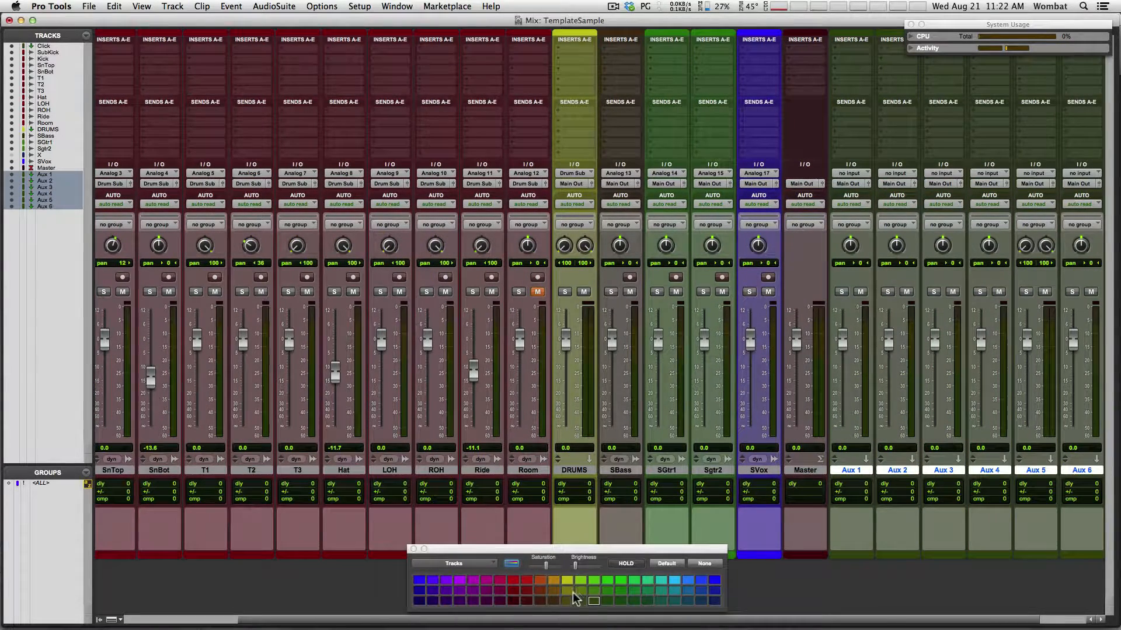
Colour the six new aux tracks purple and rename the first two HF1 and HF2
{"action": "left_click", "coordinate": [473, 601]}
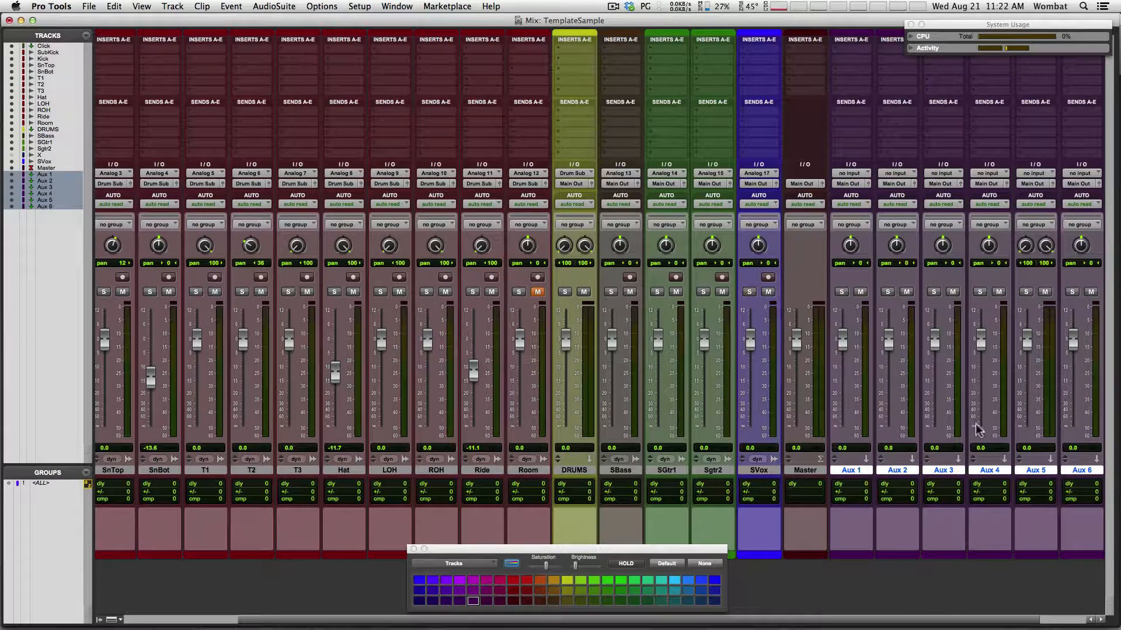
{"action": "double_click", "coordinate": [851, 470]}
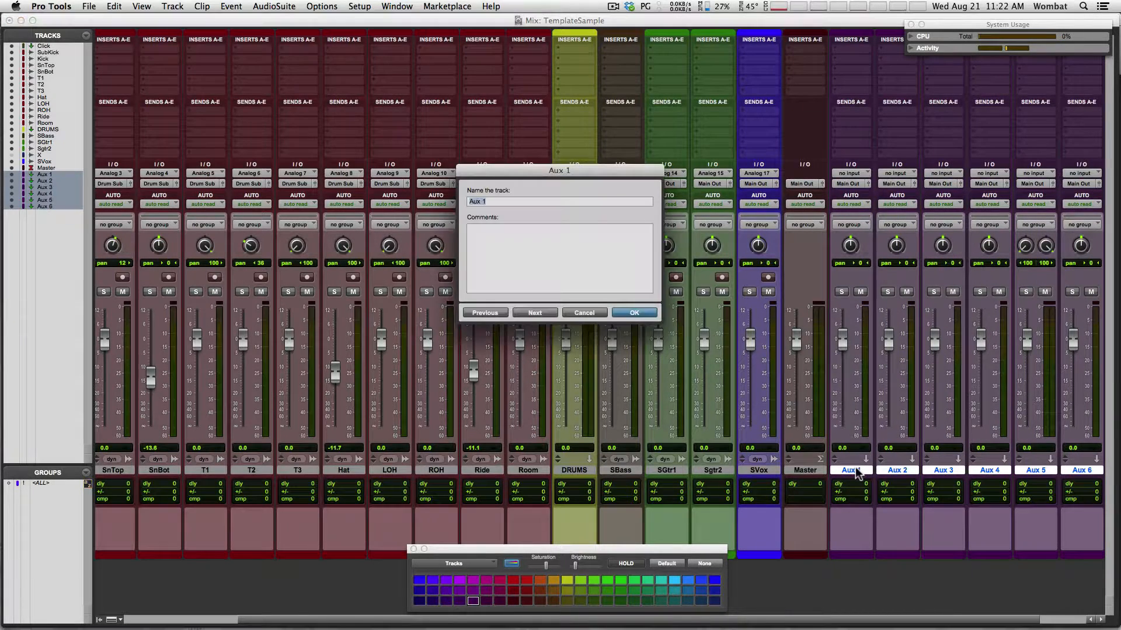
{"action": "type", "text": "HF1"}
{"action": "key", "text": "super+Down"}
{"action": "type", "text": "HF2"}
{"action": "key", "text": "super+Down"}
Rename the remaining aux tracks HF3, HF4, HF56 and TB
{"action": "type", "text": "HF3"}
{"action": "key", "text": "super+Down"}
{"action": "type", "text": "HF4"}
{"action": "key", "text": "super+Down"}
{"action": "type", "text": "HF56"}
{"action": "key", "text": "super+Down"}
{"action": "type", "text": "TB"}
{"action": "key", "text": "shift+Return"}
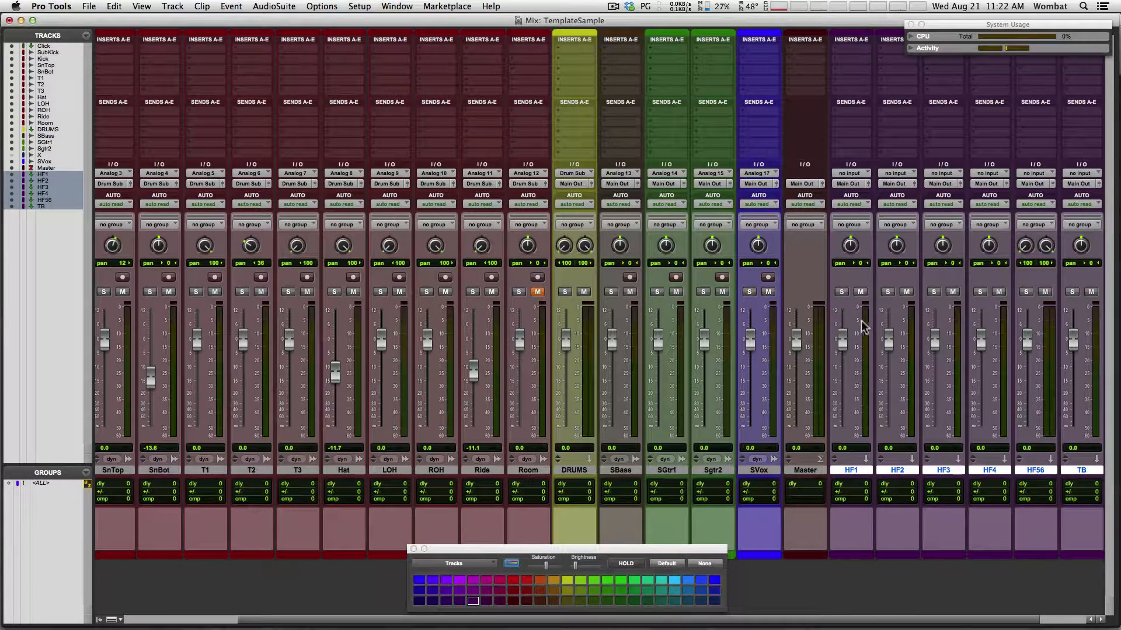
Deselect the HF tracks and route HF1 and HF2 outputs to Analog 1 and Analog 2
{"action": "left_click", "coordinate": [811, 471]}
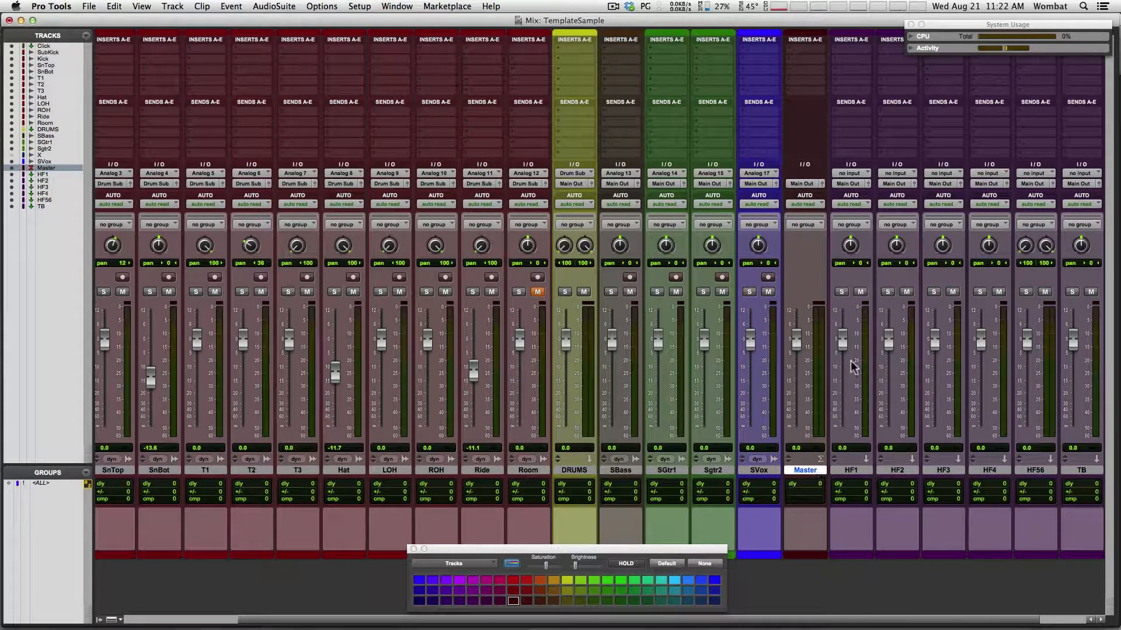
{"action": "left_click", "coordinate": [847, 184]}
{"action": "mouse_move", "coordinate": [880, 184]}
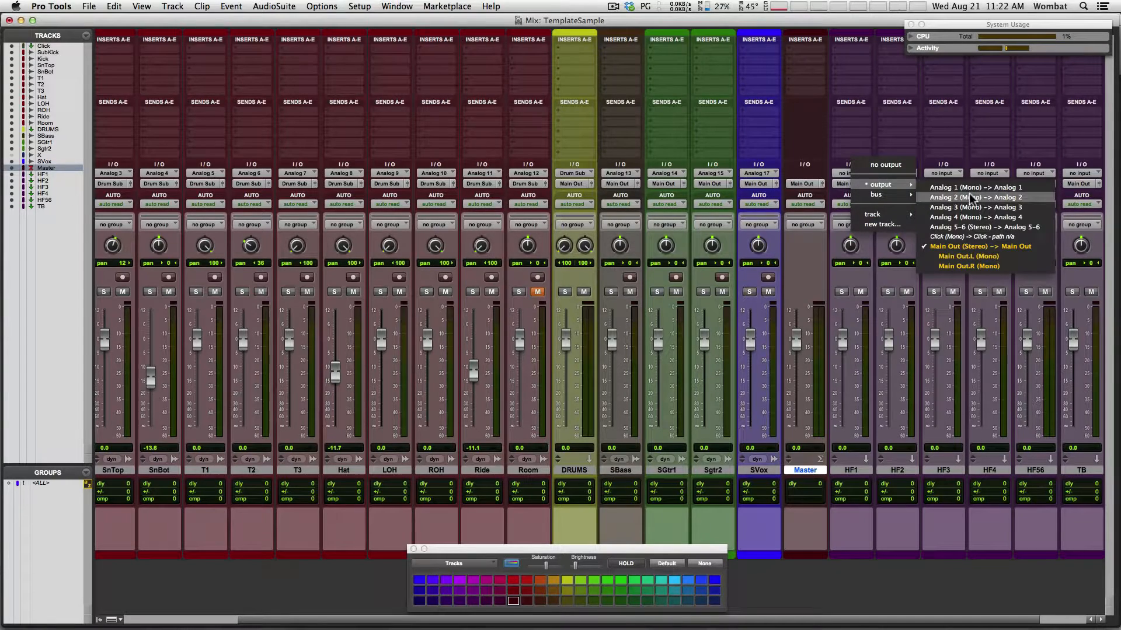
{"action": "left_click", "coordinate": [970, 188]}
{"action": "left_click", "coordinate": [899, 184]}
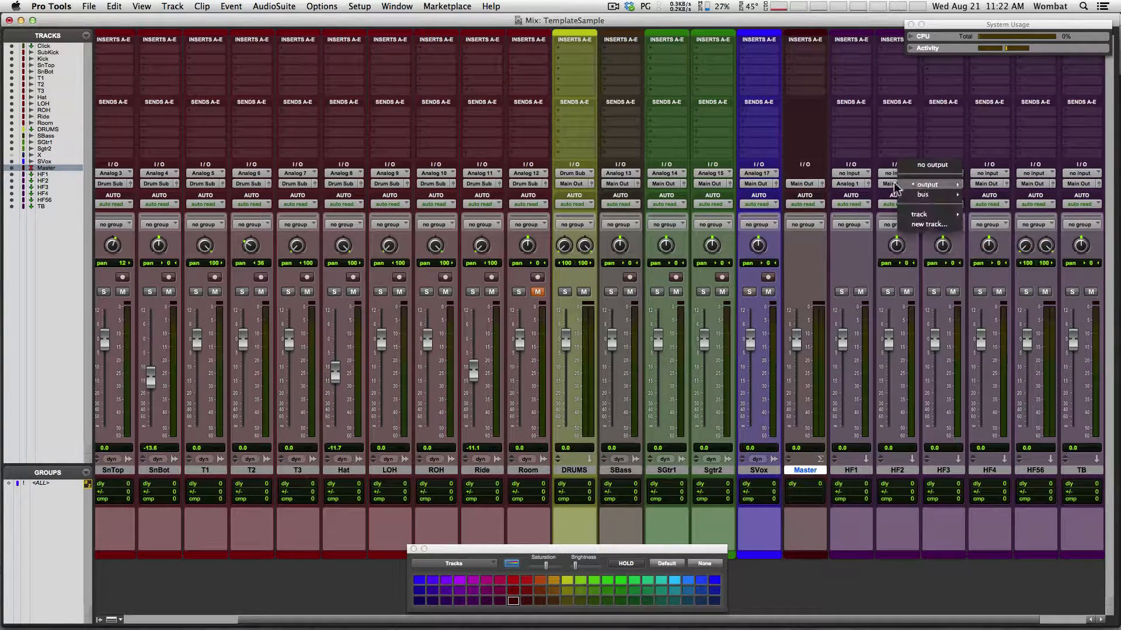
{"action": "mouse_move", "coordinate": [945, 193]}
{"action": "left_click", "coordinate": [996, 197]}
Route HF3 and HF4 outputs to Analog 3 and 4, and HF56 to stereo Analog 5-6
{"action": "left_click", "coordinate": [937, 184]}
{"action": "mouse_move", "coordinate": [938, 187]}
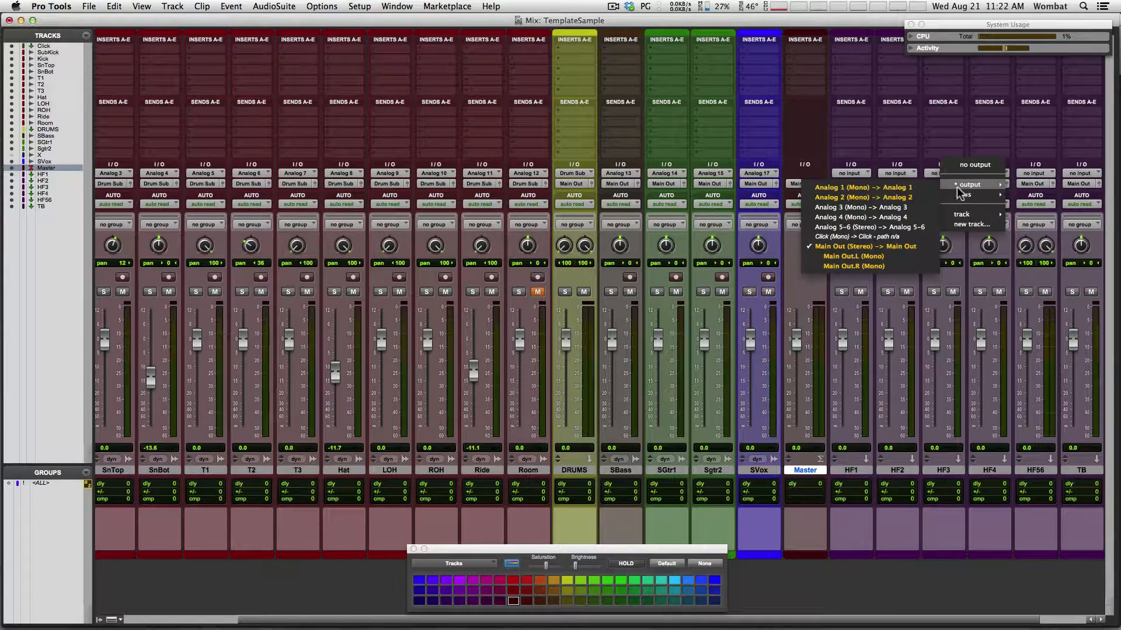
{"action": "left_click", "coordinate": [913, 206]}
{"action": "left_click", "coordinate": [989, 183]}
{"action": "mouse_move", "coordinate": [1007, 185]}
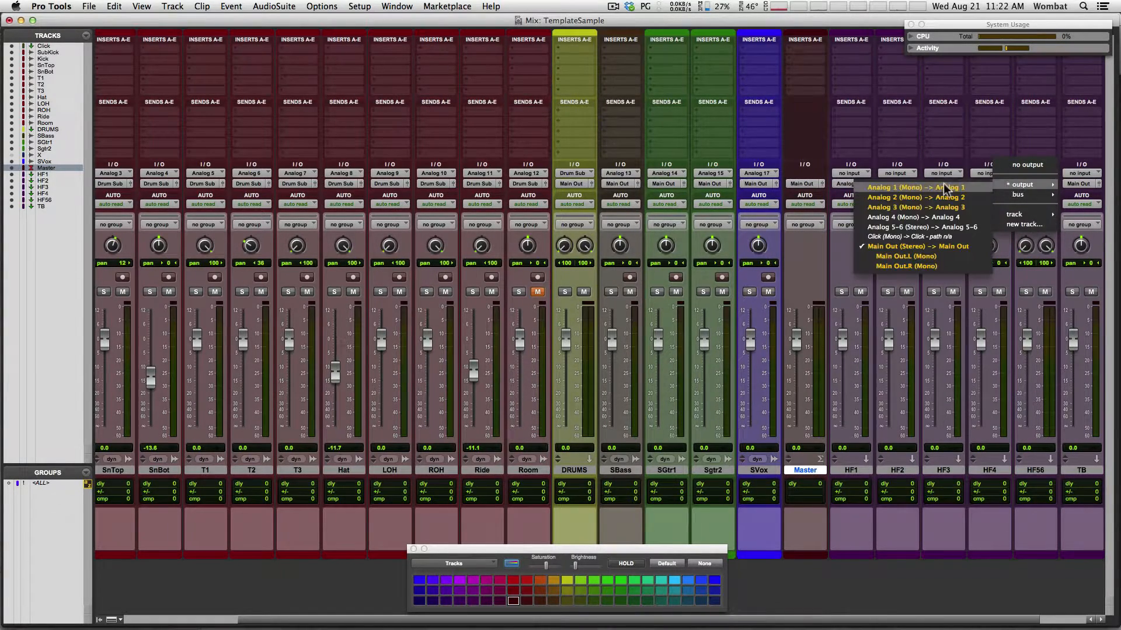
{"action": "left_click", "coordinate": [929, 215]}
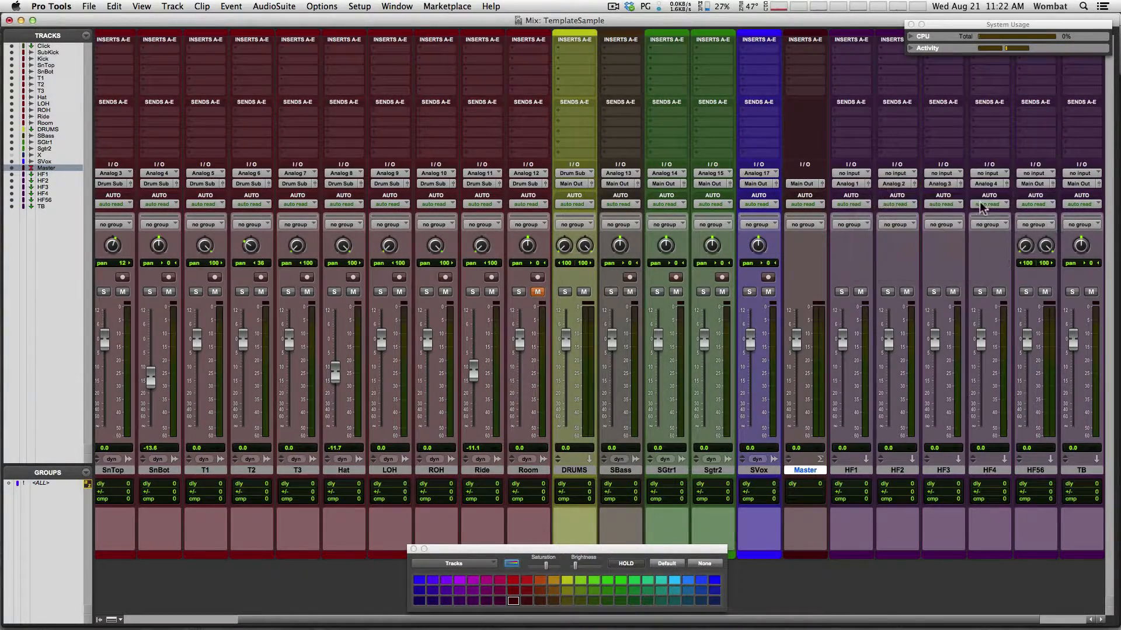
{"action": "left_click", "coordinate": [1027, 186]}
{"action": "mouse_move", "coordinate": [1066, 183]}
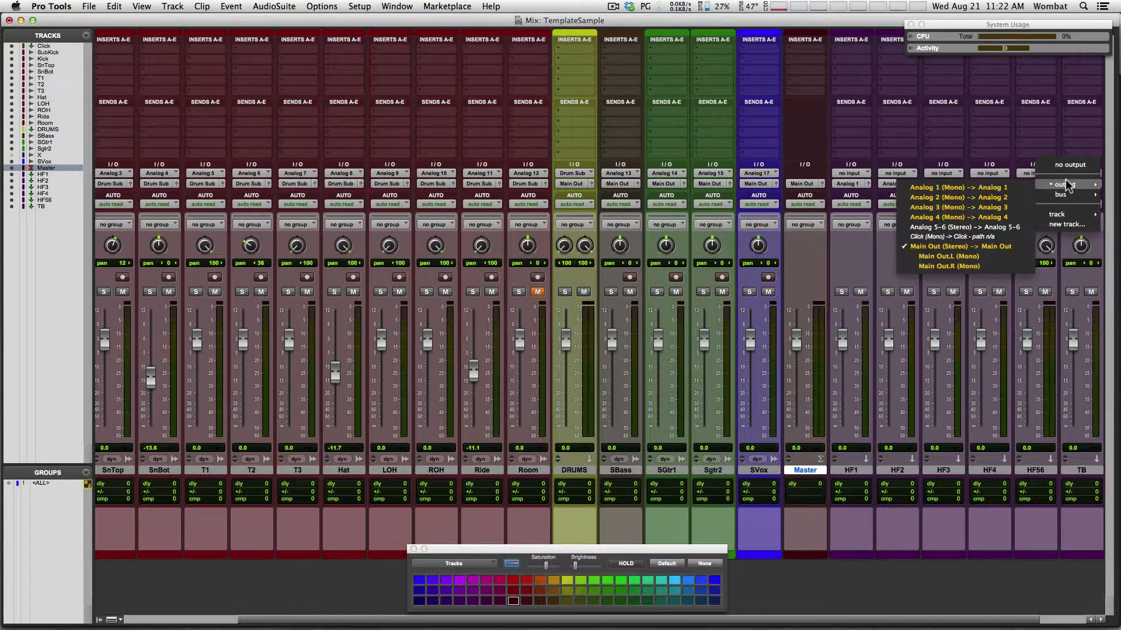
{"action": "left_click", "coordinate": [965, 225]}
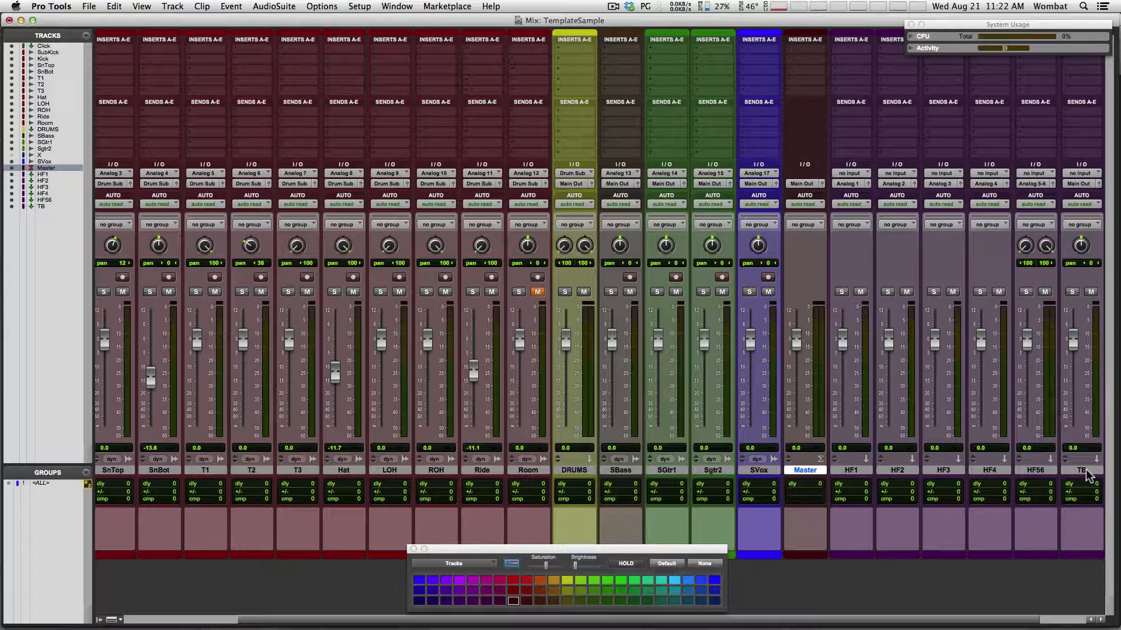
{"action": "left_click", "coordinate": [1076, 185]}
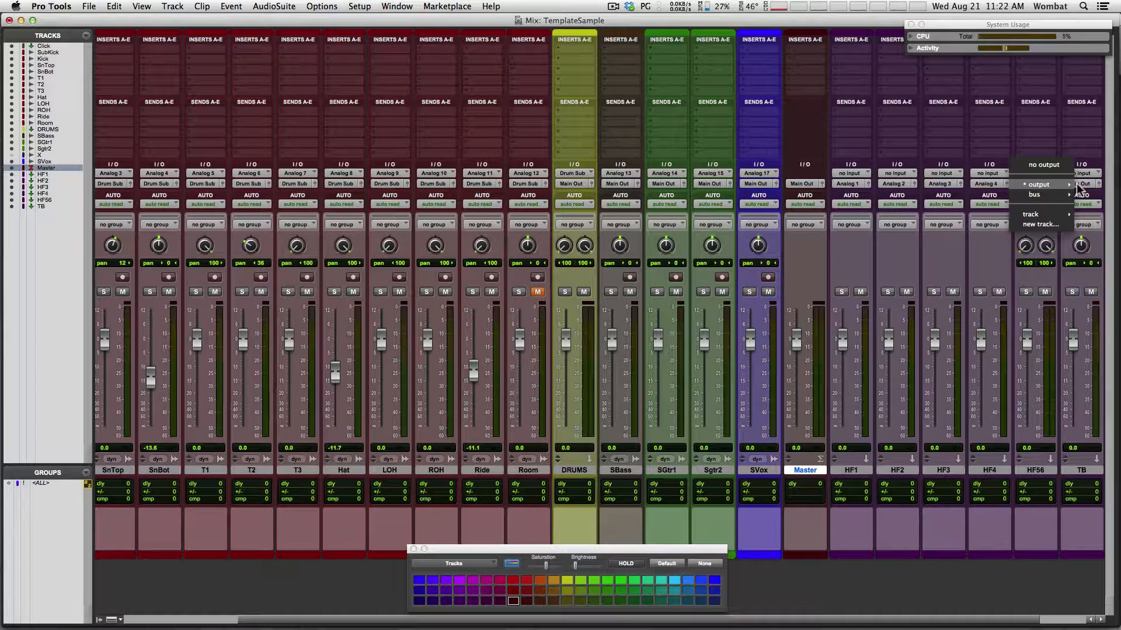
Route TB's output to the HS 56 bus and feed HF1 and HF2 from HS 1 and HS 2
{"action": "mouse_move", "coordinate": [1050, 197]}
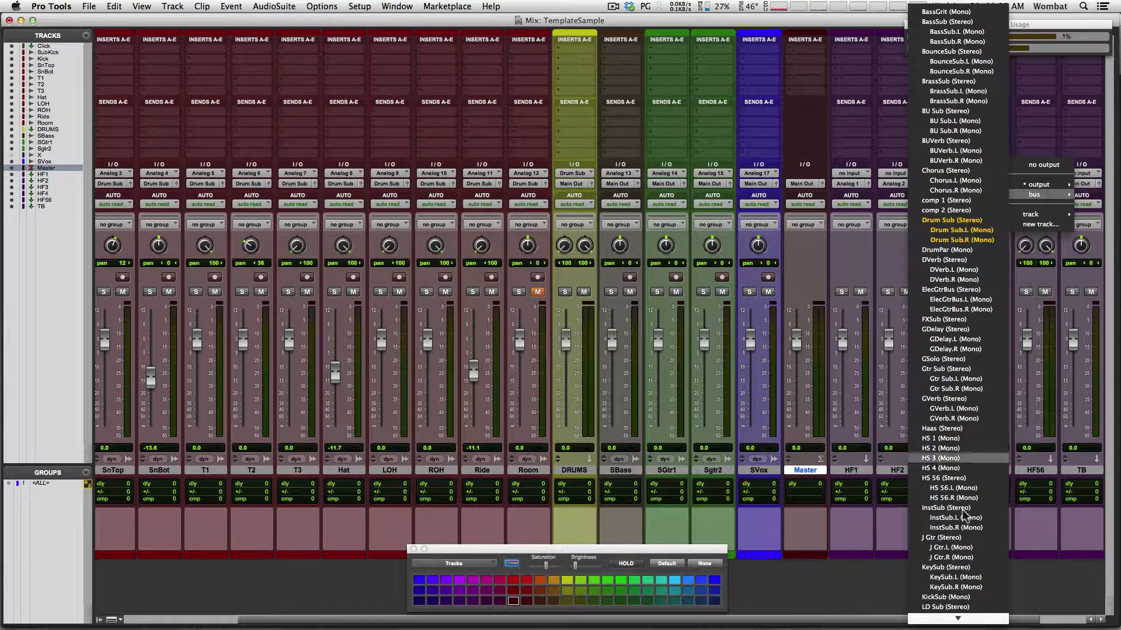
{"action": "scroll", "coordinate": [962, 549], "scroll_direction": "down", "scroll_amount": 3}
{"action": "left_click", "coordinate": [970, 443]}
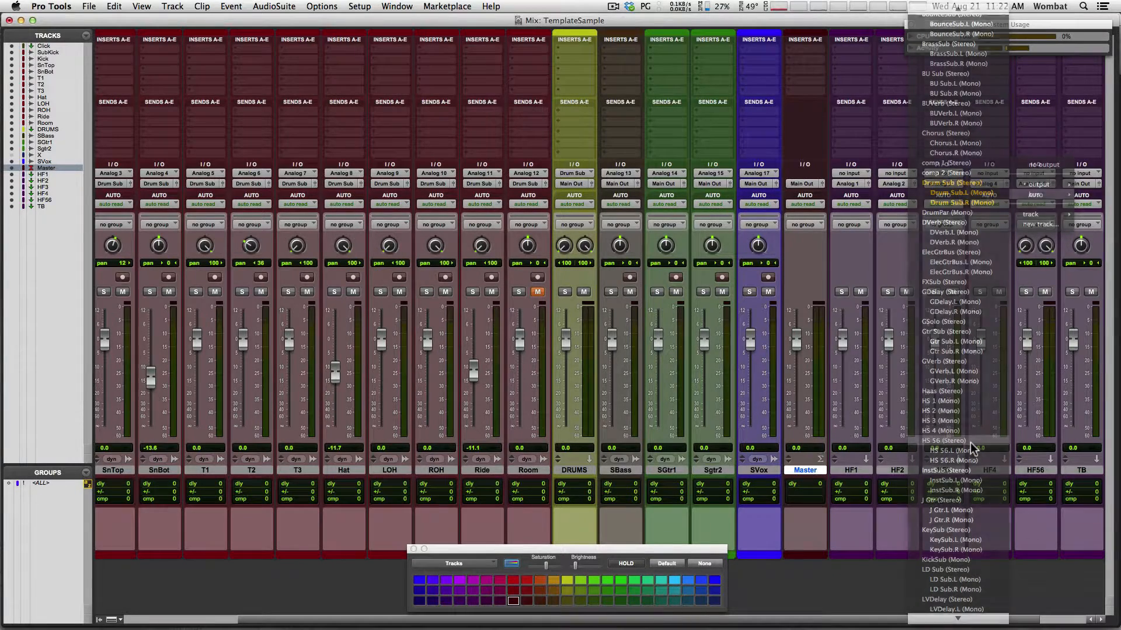
{"action": "left_click", "coordinate": [849, 174]}
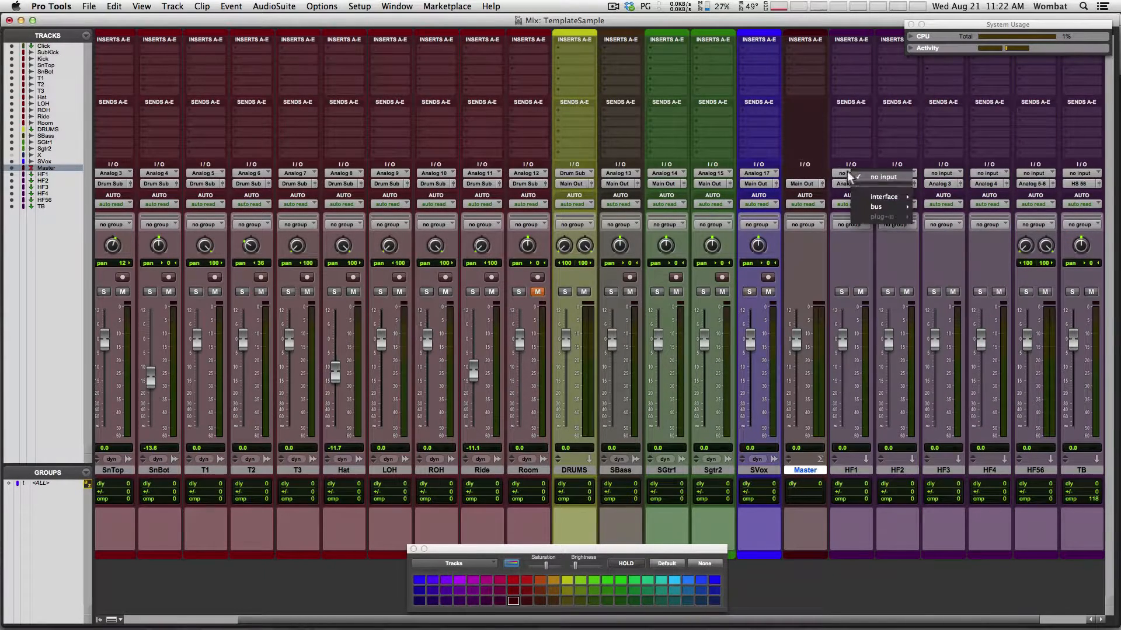
{"action": "mouse_move", "coordinate": [867, 201]}
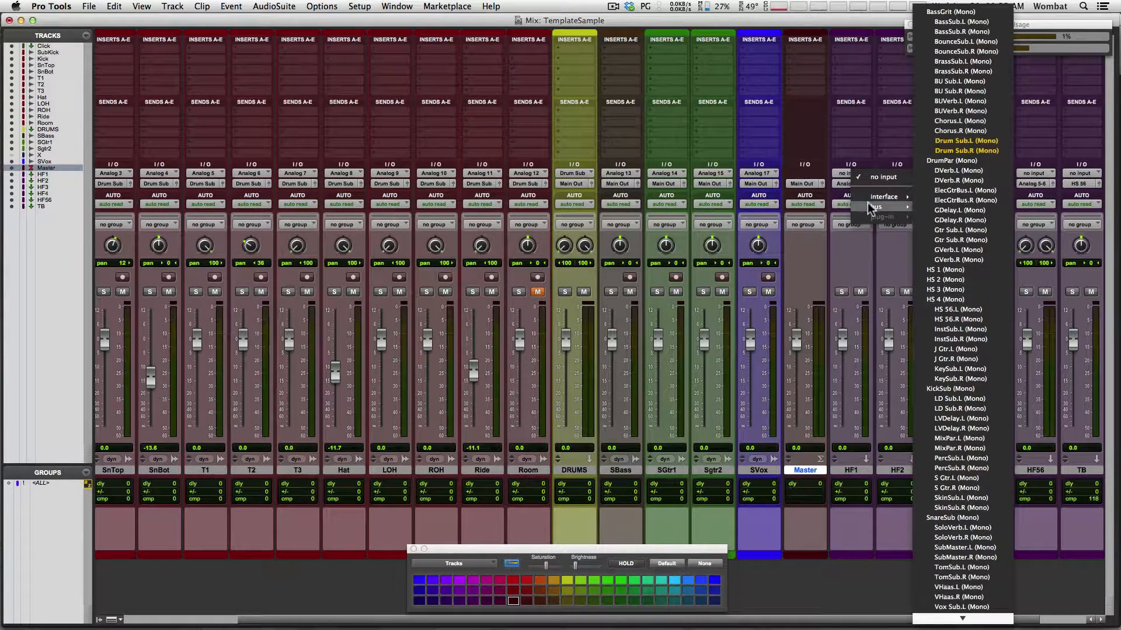
{"action": "left_click", "coordinate": [961, 265]}
{"action": "left_click", "coordinate": [896, 173]}
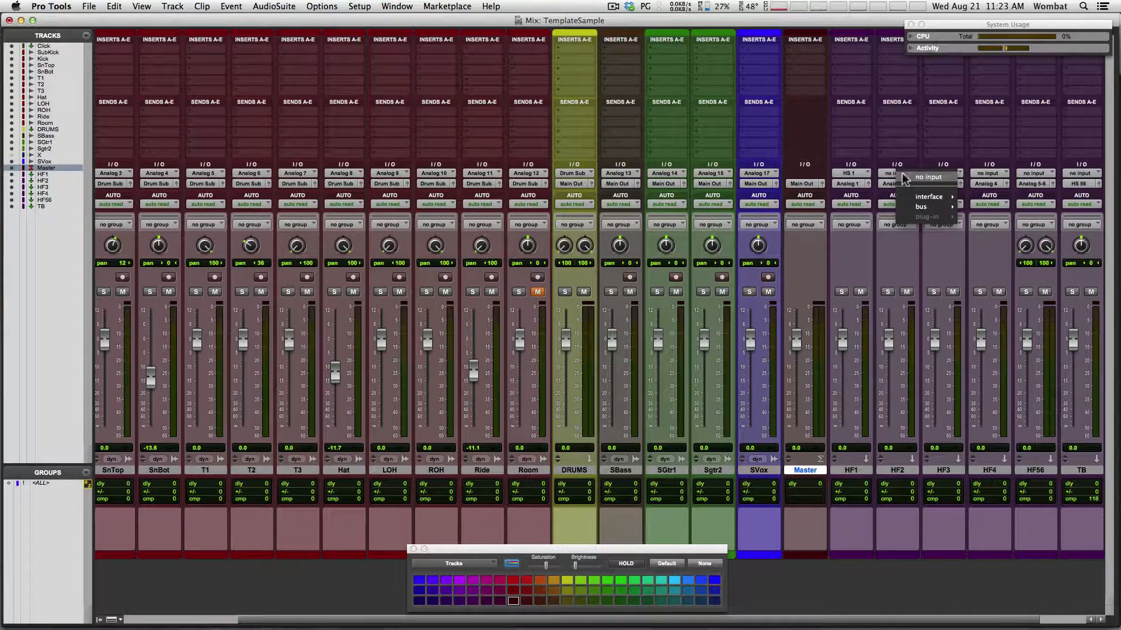
{"action": "mouse_move", "coordinate": [928, 207]}
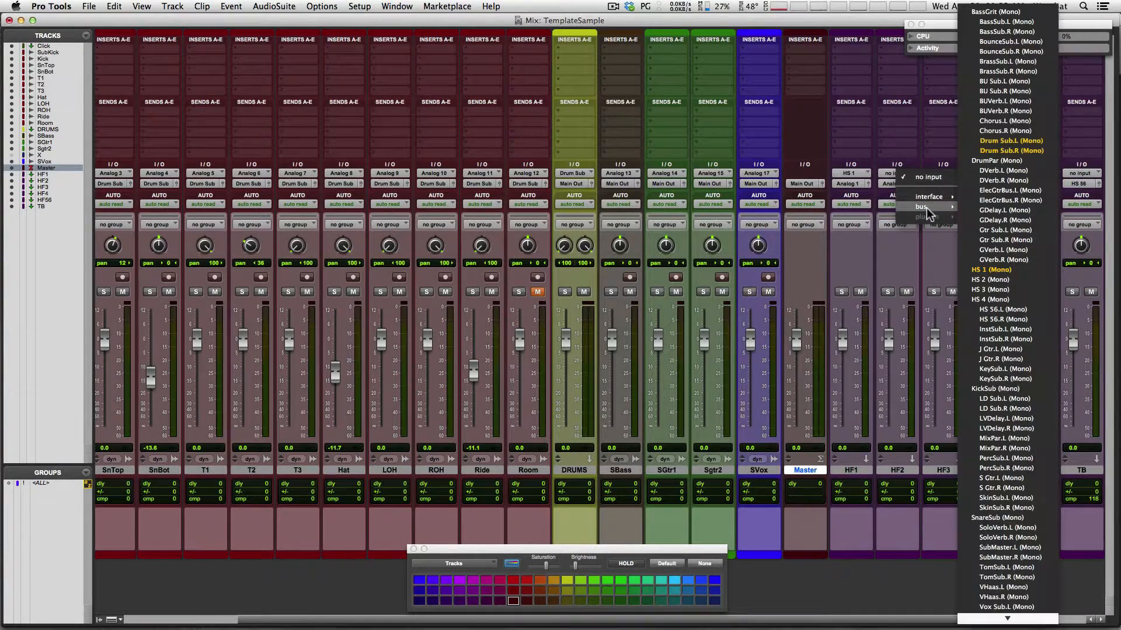
{"action": "left_click", "coordinate": [1000, 279]}
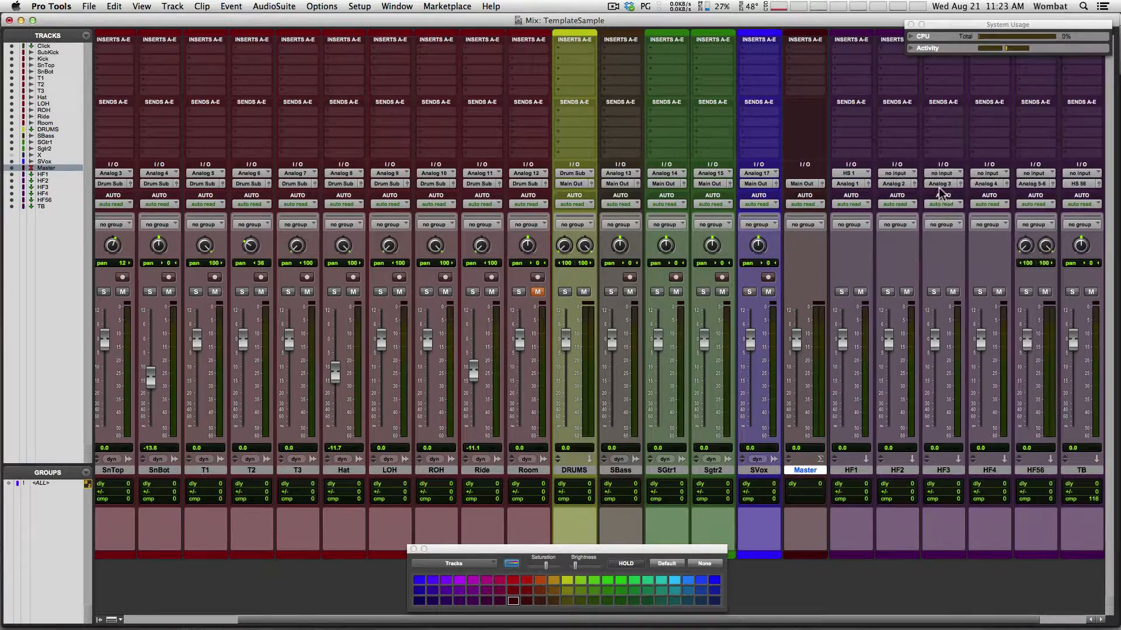
Feed HF3, HF4 and HF56 from the HS 3, HS 4 and stereo HS 56 buses
{"action": "left_click", "coordinate": [933, 175]}
{"action": "mouse_move", "coordinate": [992, 207]}
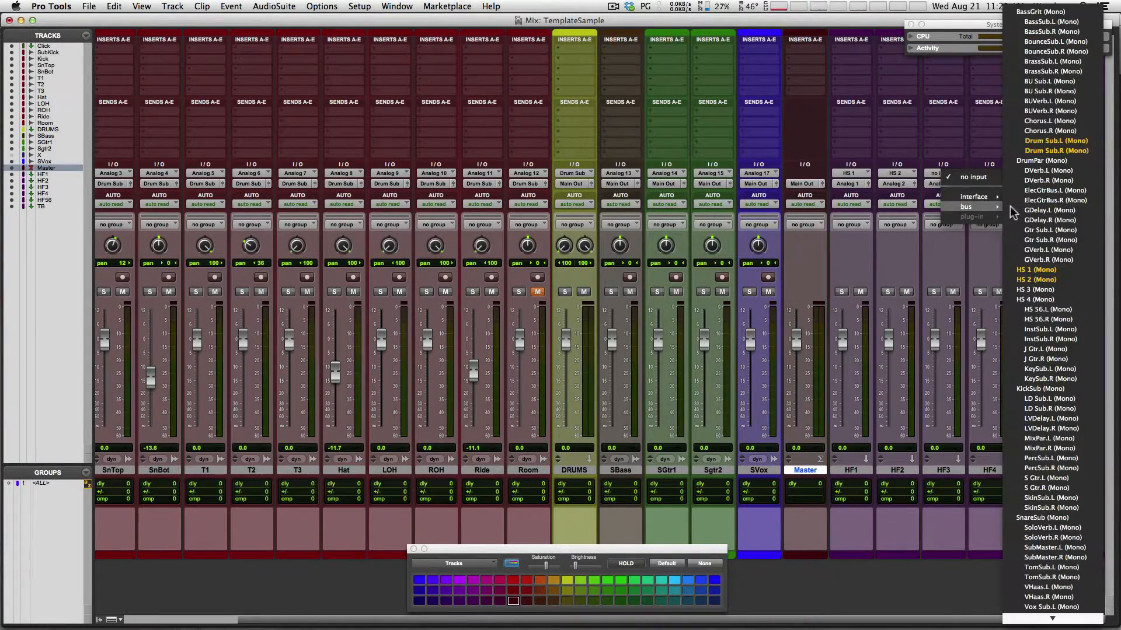
{"action": "left_click", "coordinate": [1045, 290]}
{"action": "left_click", "coordinate": [993, 173]}
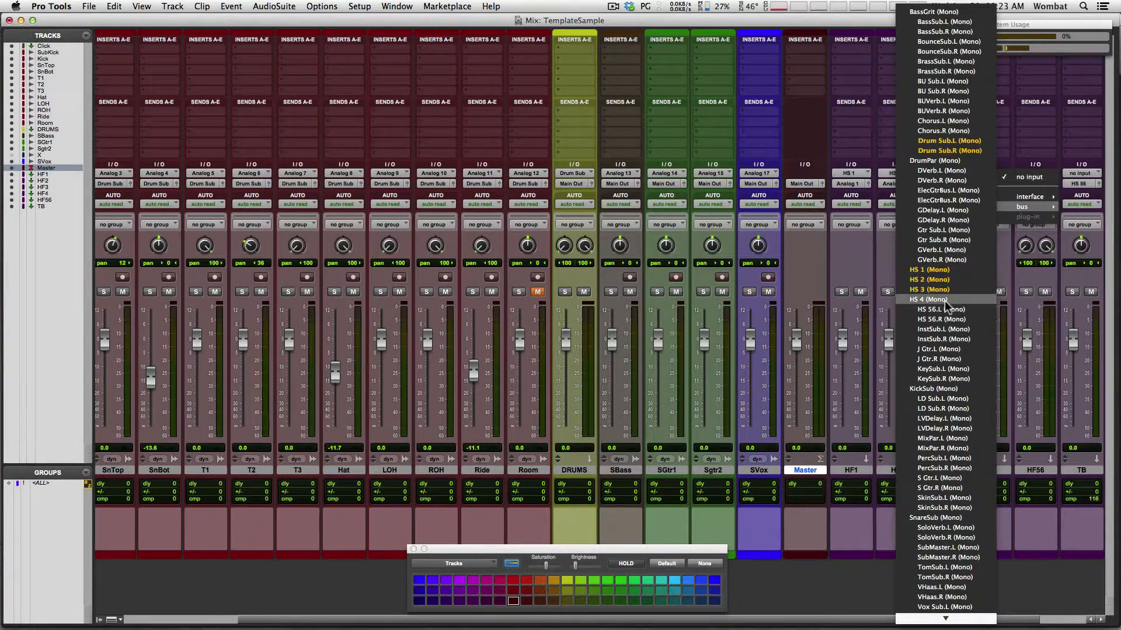
{"action": "left_click", "coordinate": [944, 299]}
{"action": "left_click", "coordinate": [1031, 174]}
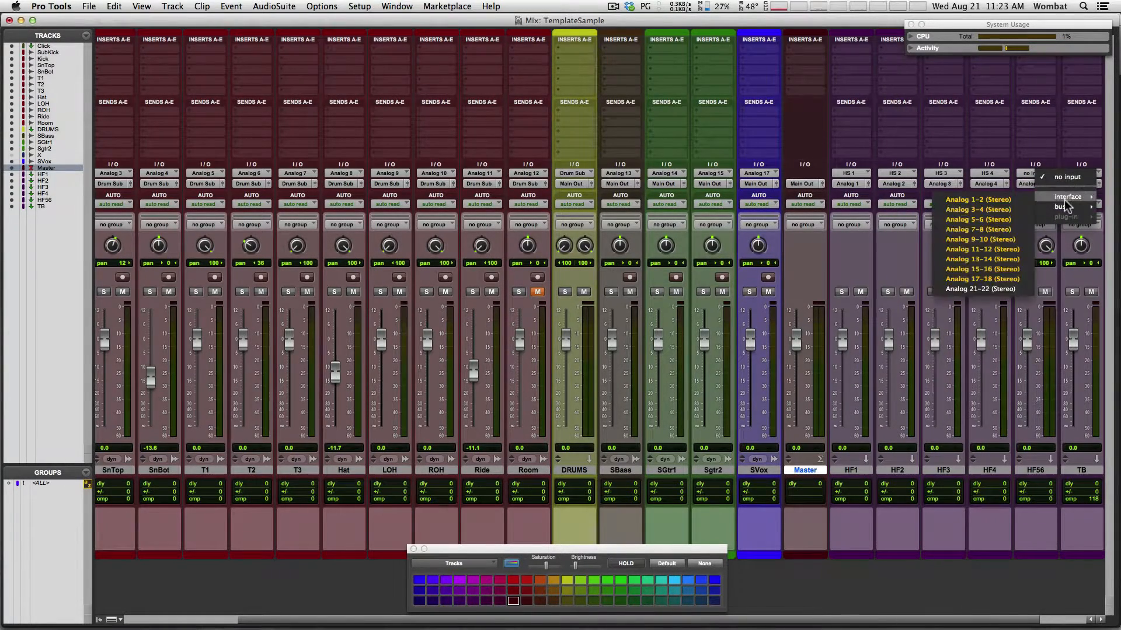
{"action": "mouse_move", "coordinate": [1068, 207]}
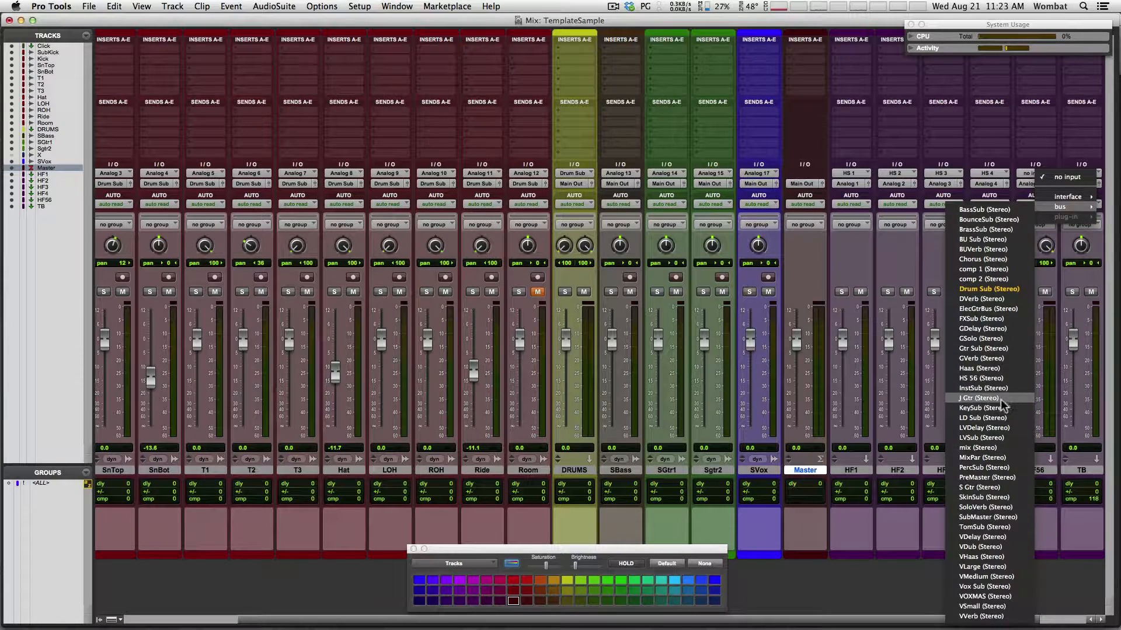
{"action": "left_click", "coordinate": [1007, 377]}
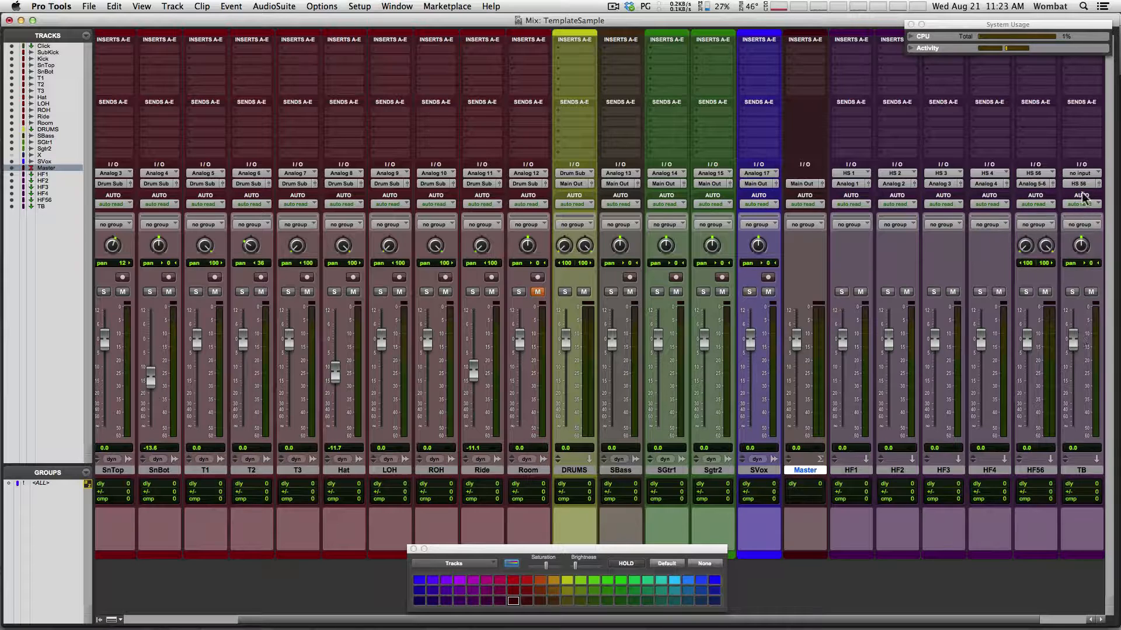
Set TB's input to interface Analog 18 (Mono)
{"action": "left_click", "coordinate": [1078, 174]}
{"action": "mouse_move", "coordinate": [1039, 196]}
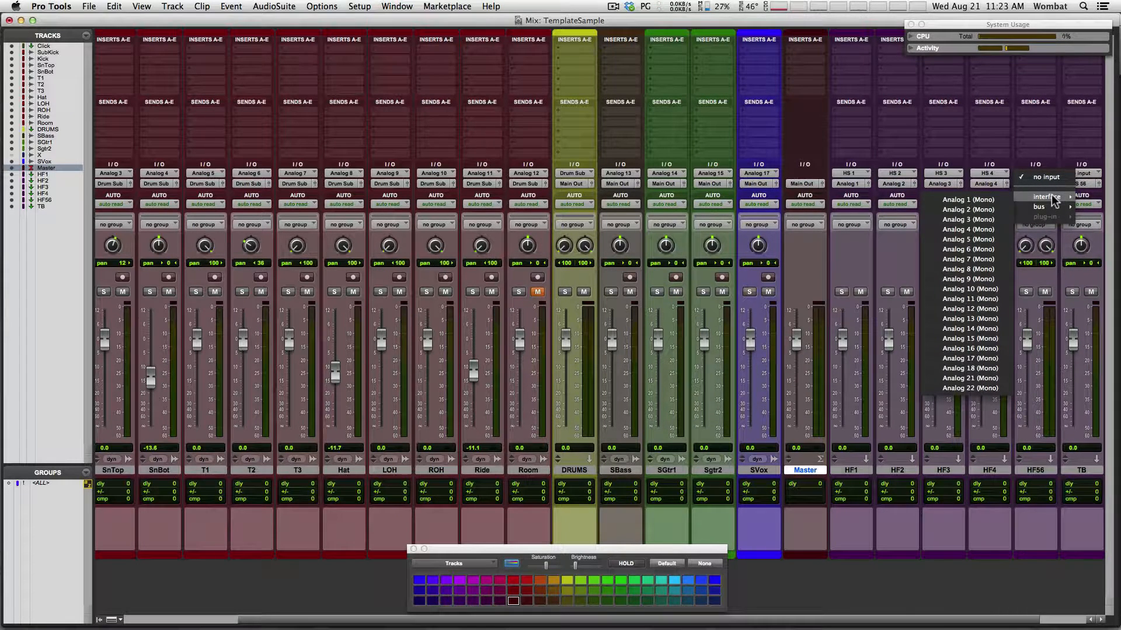
{"action": "left_click", "coordinate": [960, 367]}
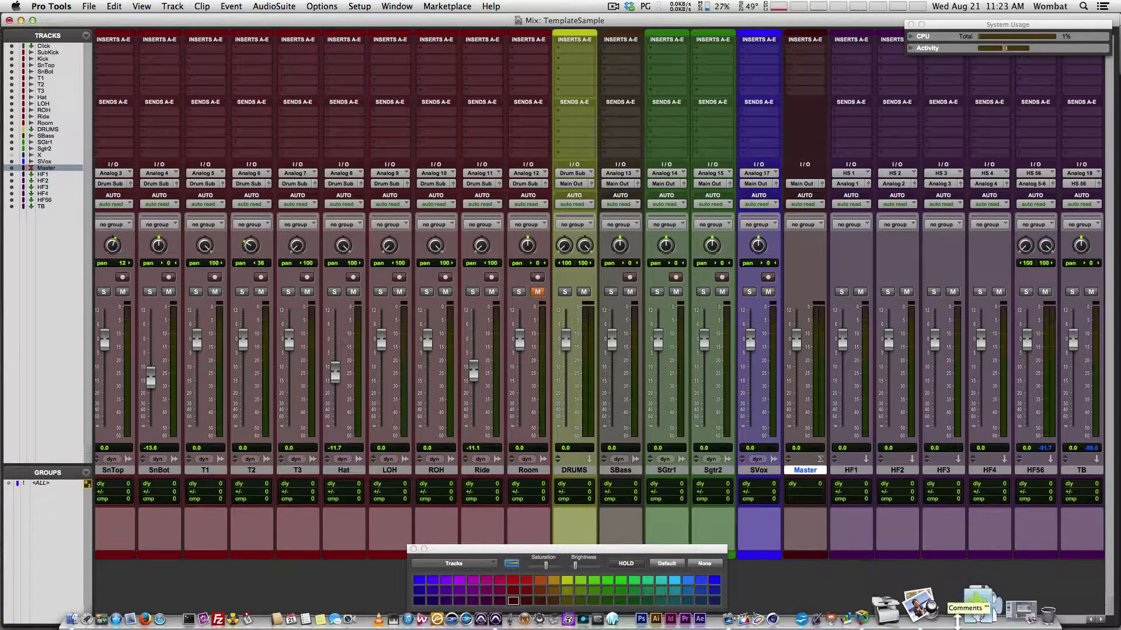
Switch to Preview and zoom in twice to inspect the StudioLive mixer photo closely
{"action": "left_click", "coordinate": [943, 614]}
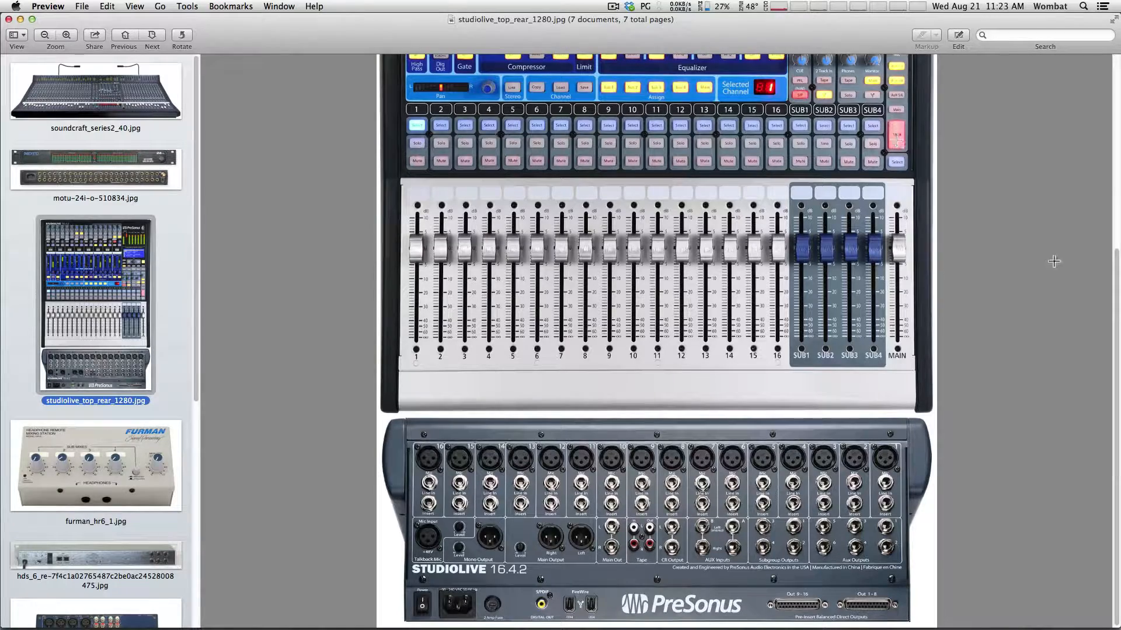
{"action": "left_click_drag", "start_coordinate": [1116, 281], "coordinate": [1119, 191]}
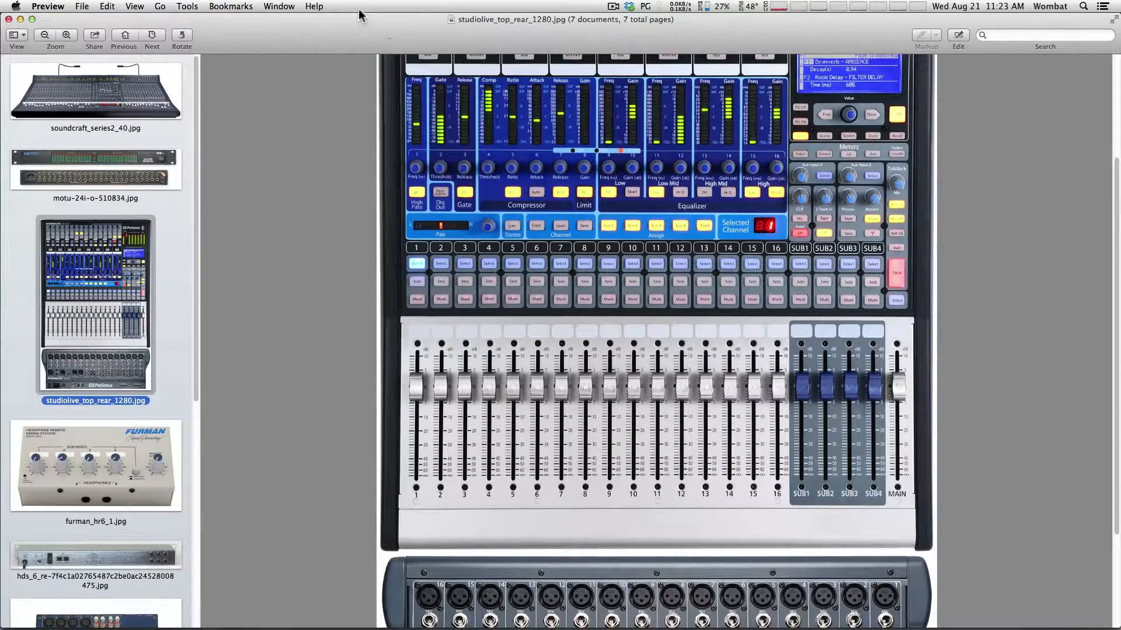
{"action": "left_click", "coordinate": [68, 37]}
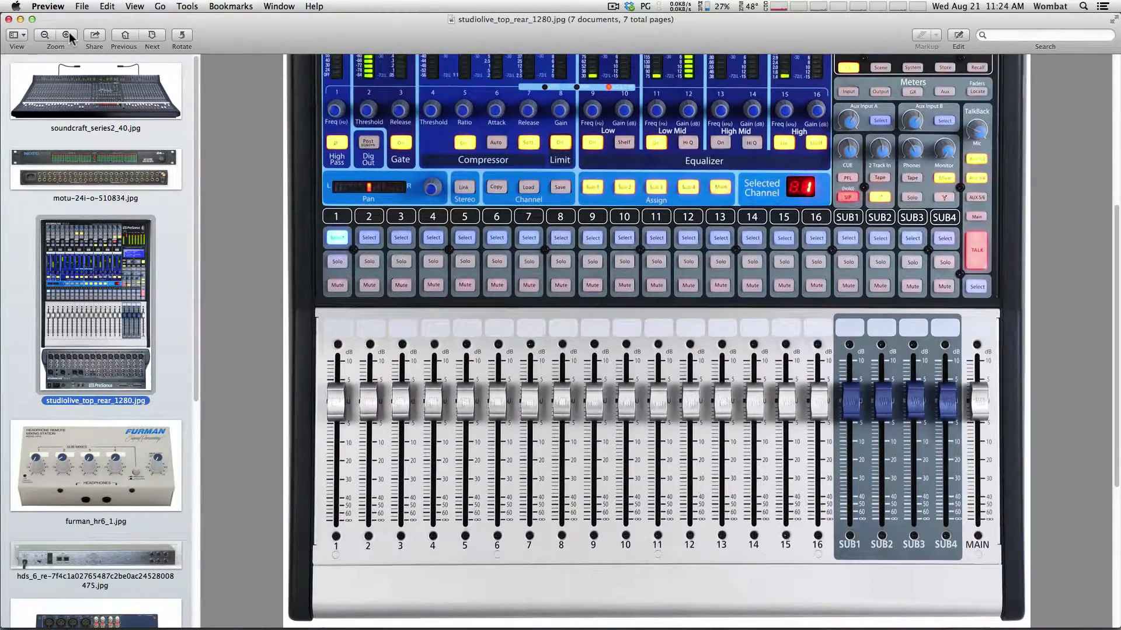
{"action": "left_click", "coordinate": [68, 36]}
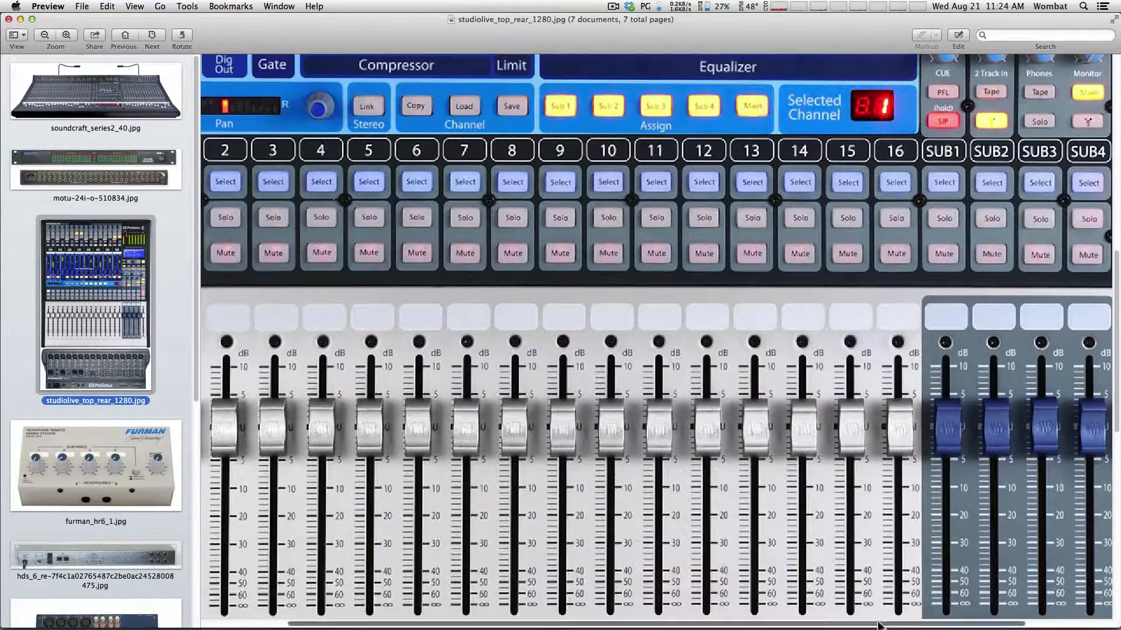
{"action": "left_click_drag", "start_coordinate": [879, 626], "coordinate": [1088, 620]}
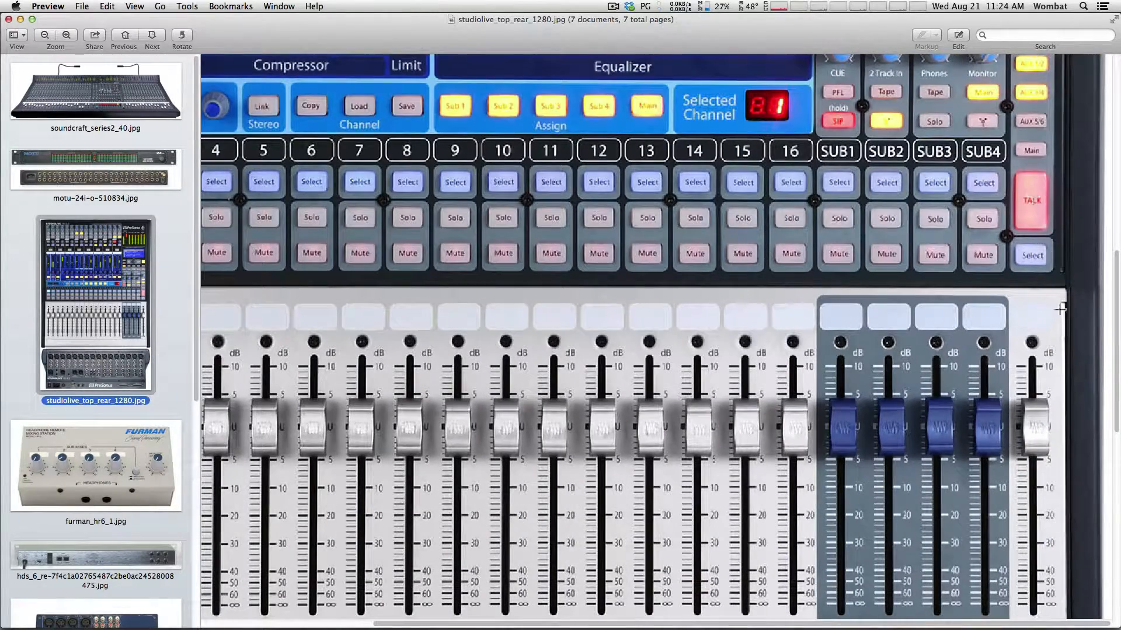
{"action": "left_click_drag", "start_coordinate": [1116, 374], "coordinate": [1115, 304]}
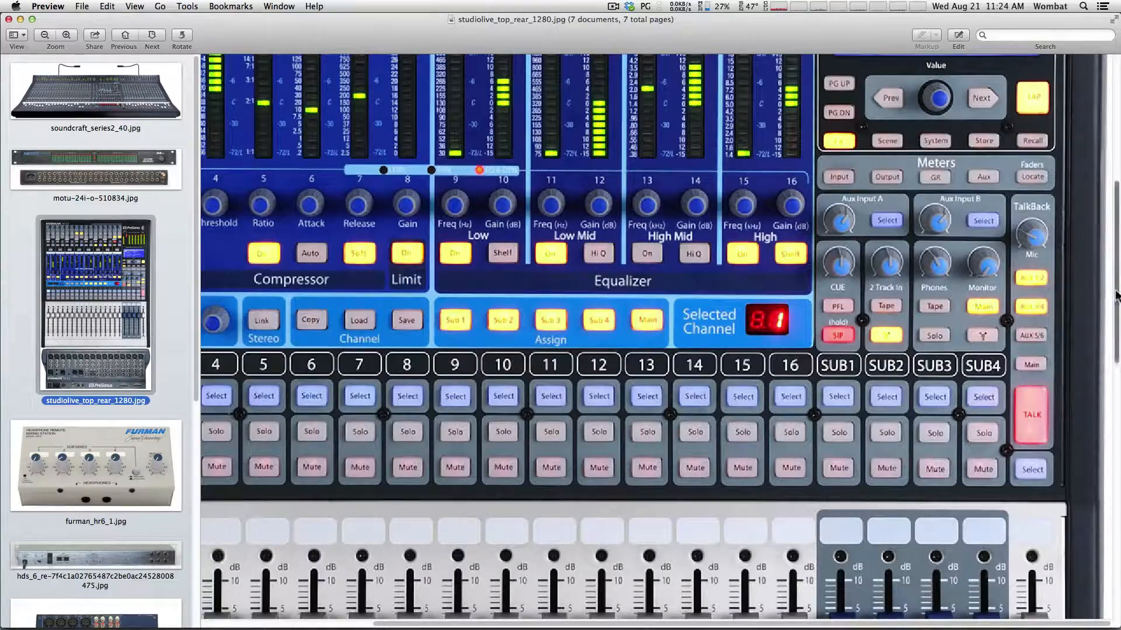
{"action": "left_click_drag", "start_coordinate": [1116, 286], "coordinate": [1112, 156]}
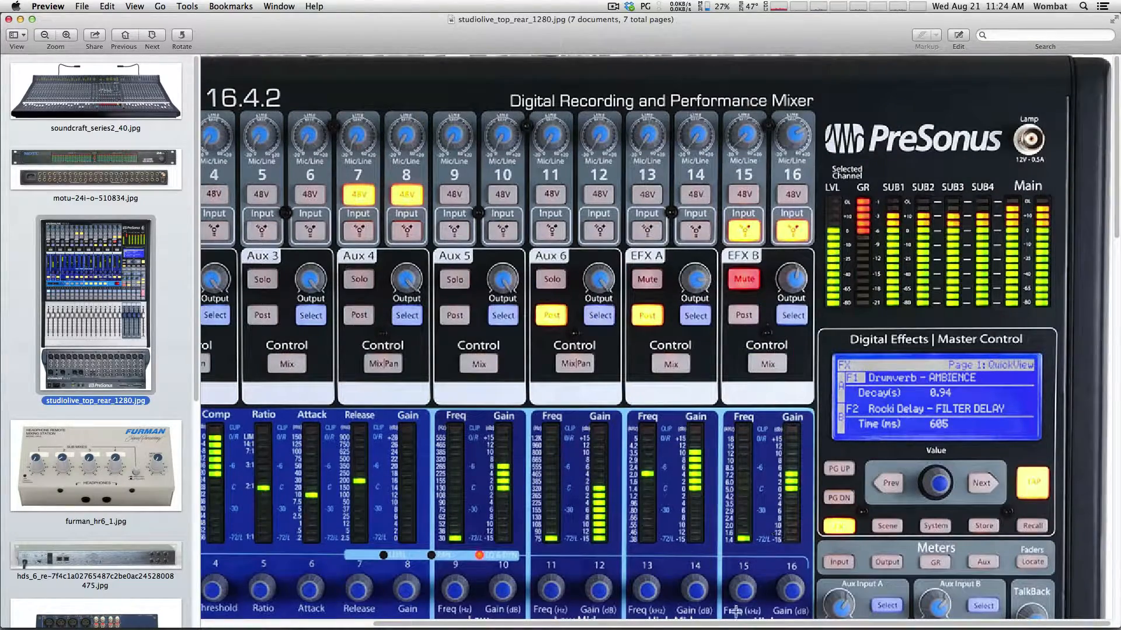
Zoom back out and display the motu-24i-o-510834.jpg interface photo
{"action": "left_click", "coordinate": [45, 36]}
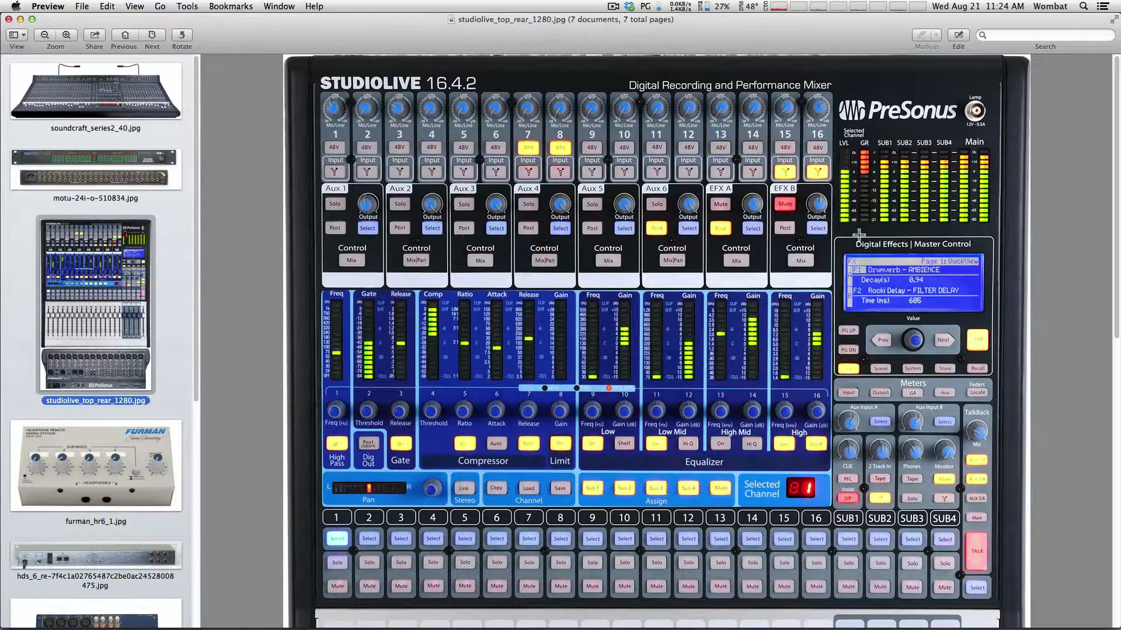
{"action": "scroll", "coordinate": [1104, 276], "scroll_direction": "down", "scroll_amount": 15}
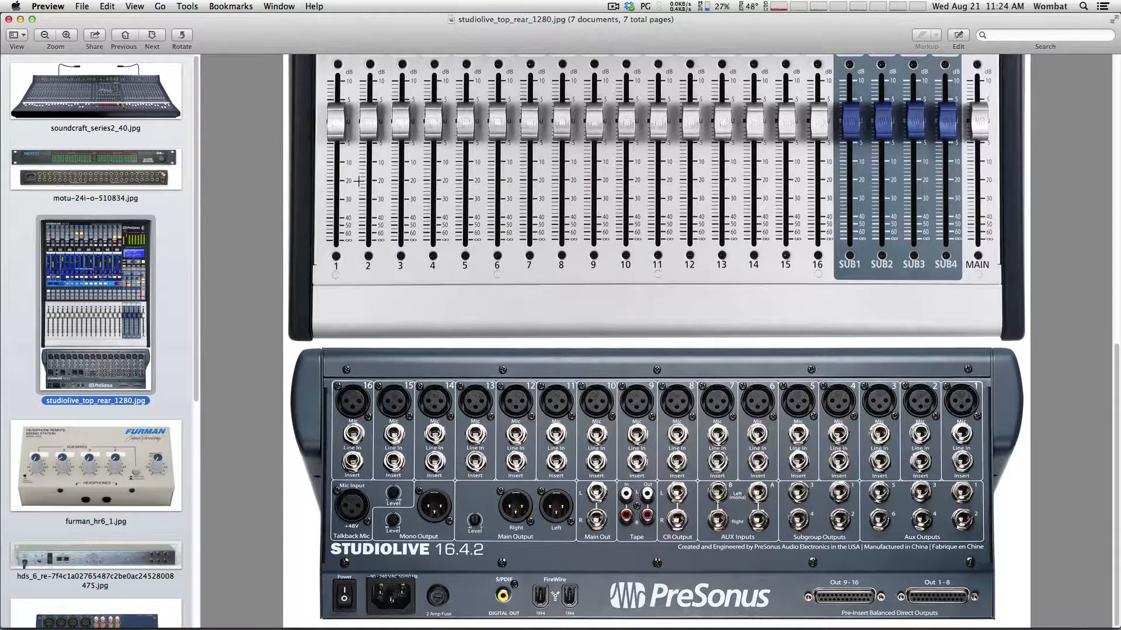
{"action": "left_click", "coordinate": [126, 161]}
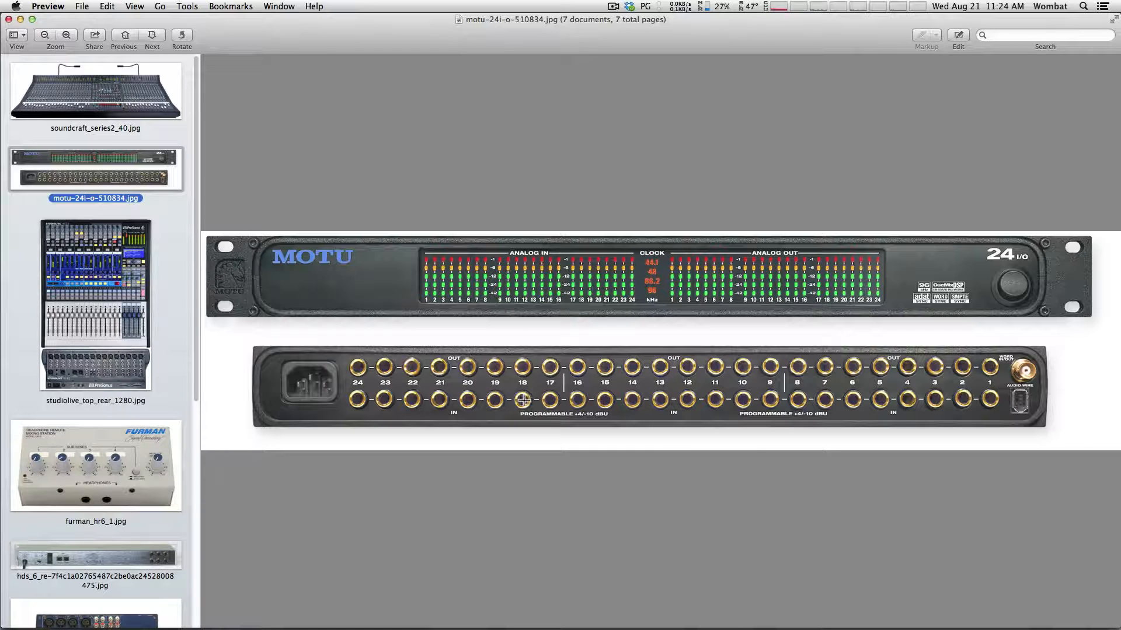
Display studiolive_top_rear_1280.jpg in Preview
{"action": "left_click", "coordinate": [108, 289]}
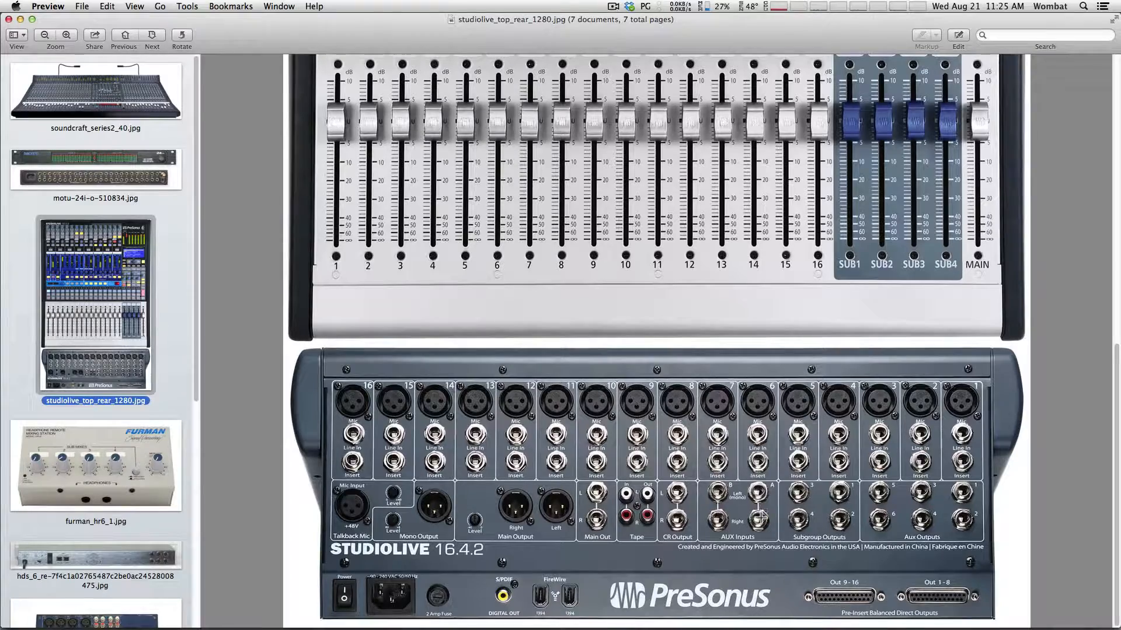
Scroll through the StudioLive faders and rear panel, then minimize Preview to reveal the Mix window
{"action": "scroll", "coordinate": [1116, 411], "scroll_direction": "up", "scroll_amount": 10}
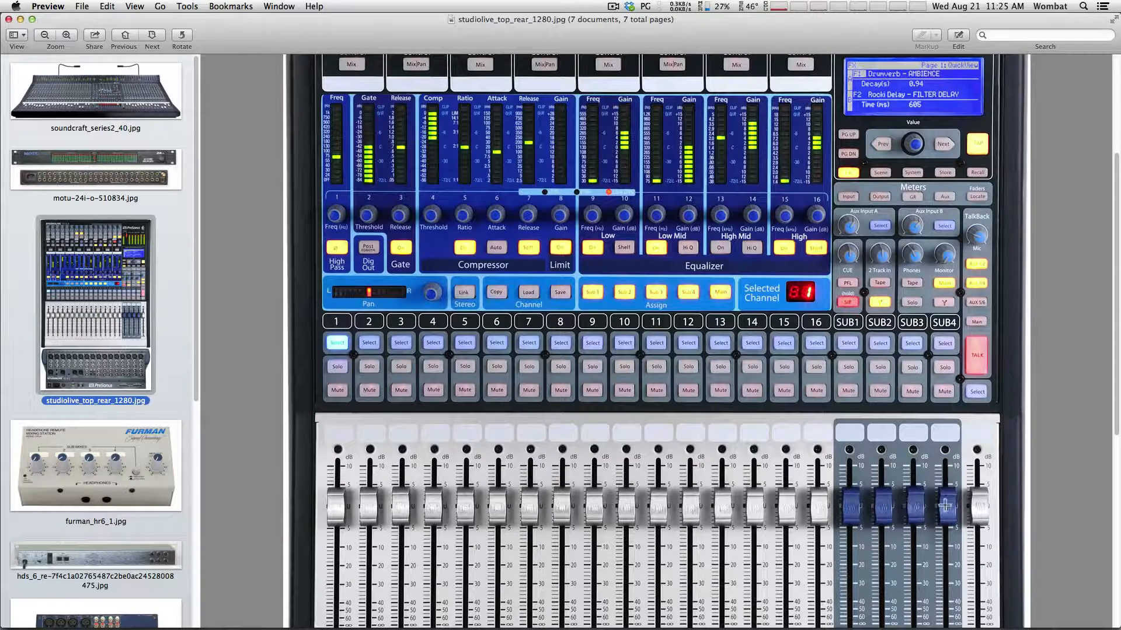
{"action": "left_click_drag", "start_coordinate": [1116, 383], "coordinate": [1115, 577]}
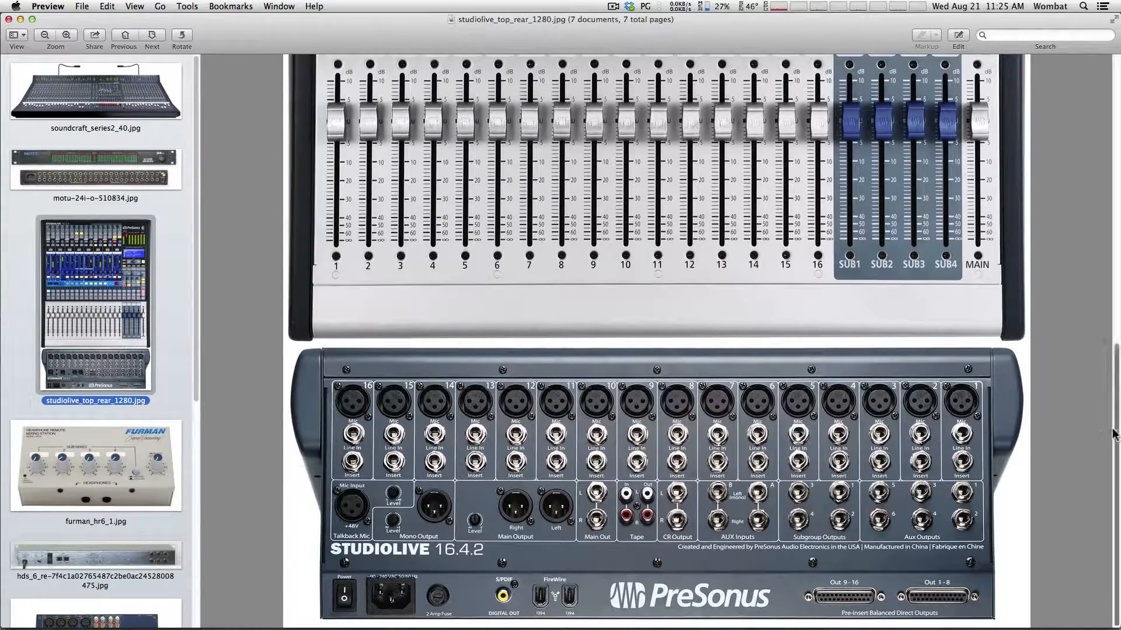
{"action": "left_click_drag", "start_coordinate": [1117, 433], "coordinate": [1118, 226]}
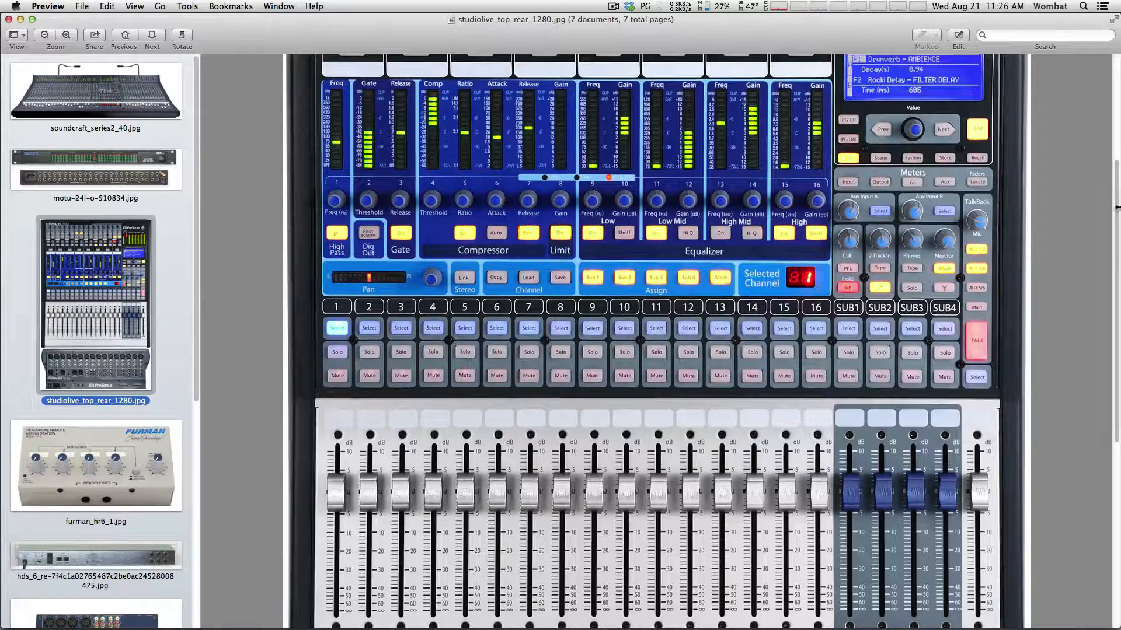
{"action": "scroll", "coordinate": [1116, 225], "scroll_direction": "down", "scroll_amount": 10}
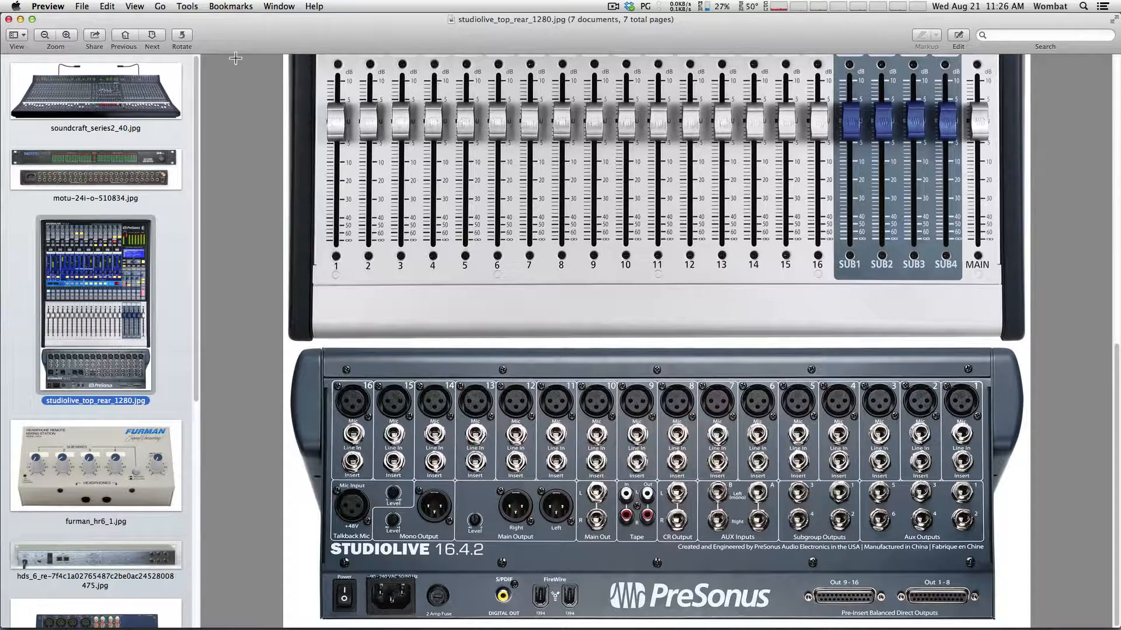
{"action": "left_click", "coordinate": [20, 20]}
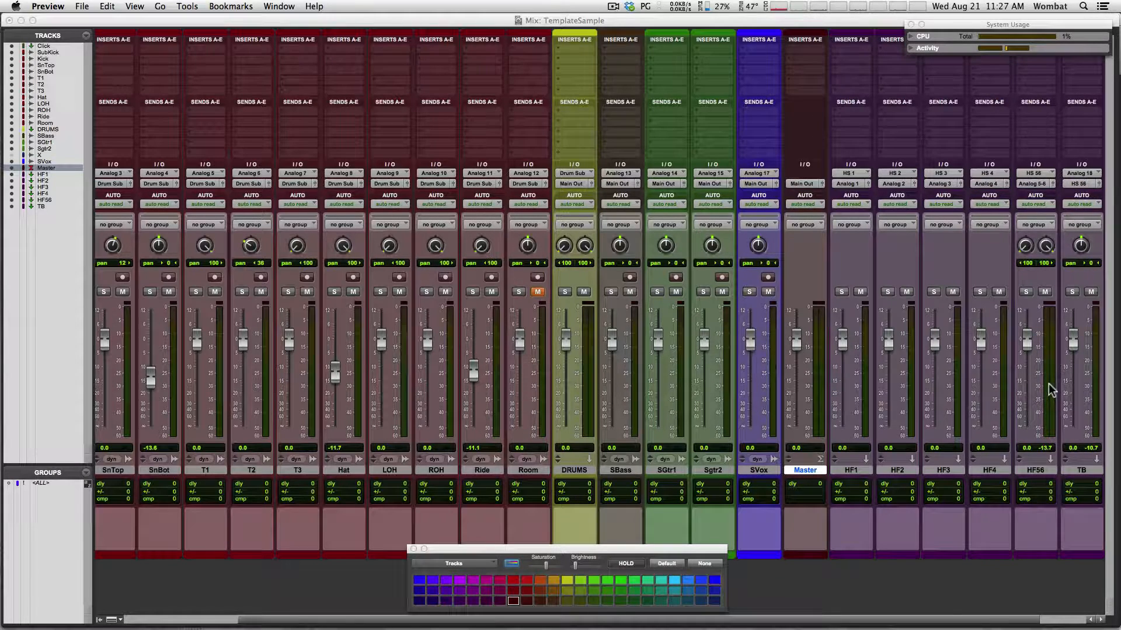
Assign TB's sends A–D to the HS 1, HS 2, HS 3 and HS 4 mono buses
{"action": "left_click", "coordinate": [1076, 109]}
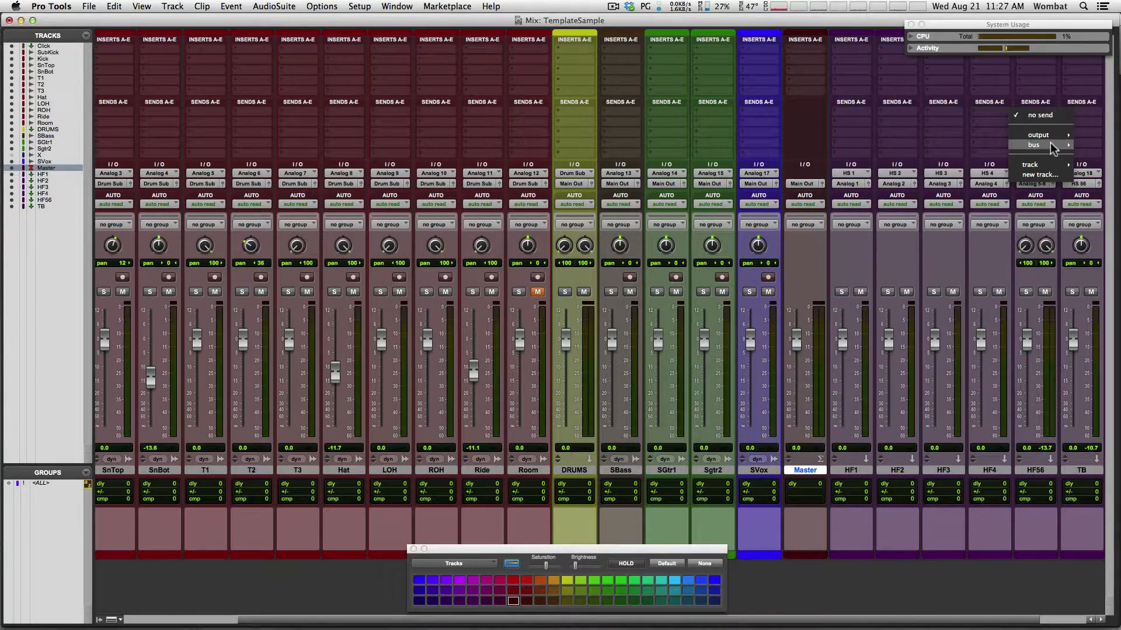
{"action": "mouse_move", "coordinate": [1036, 145]}
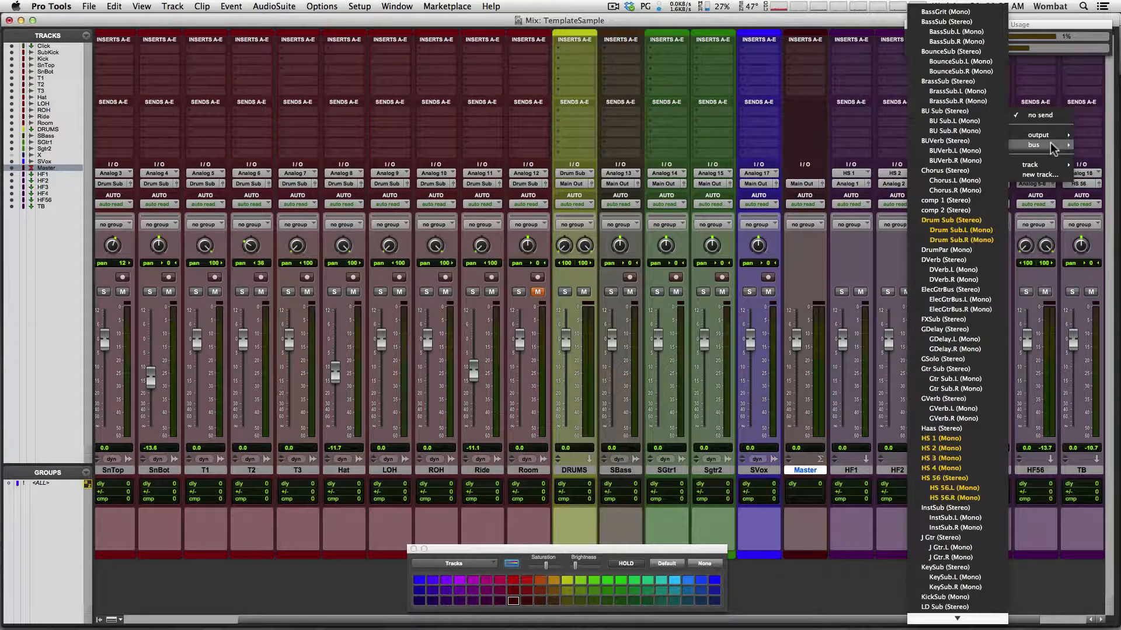
{"action": "left_click", "coordinate": [942, 440]}
{"action": "left_click", "coordinate": [1077, 126]}
{"action": "mouse_move", "coordinate": [1058, 156]}
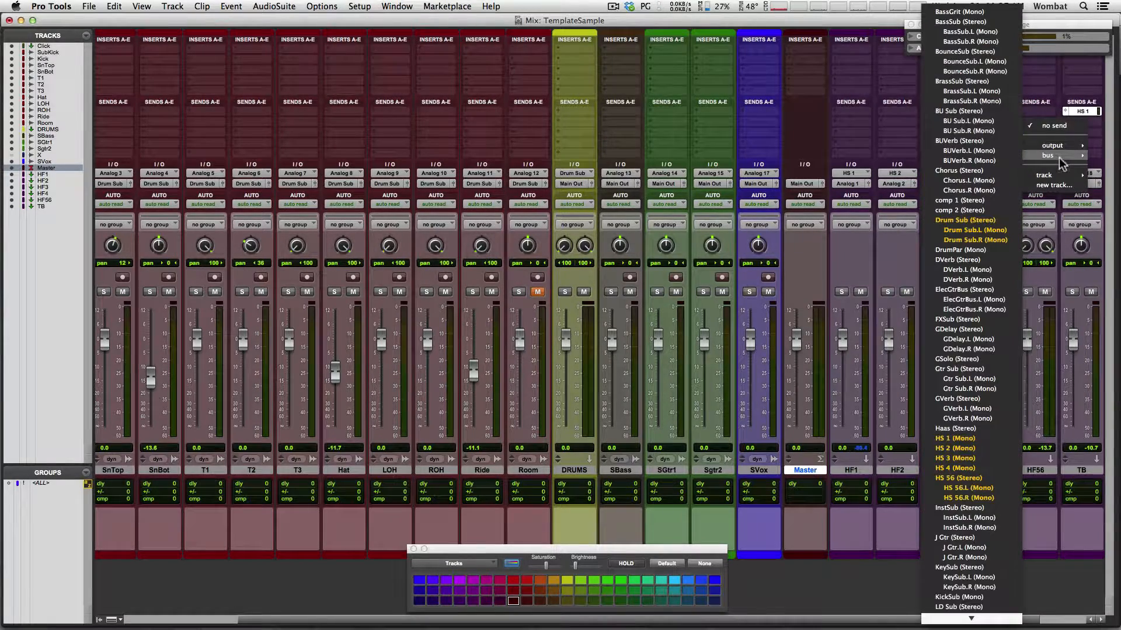
{"action": "left_click", "coordinate": [971, 448]}
{"action": "left_click", "coordinate": [1083, 132]}
{"action": "mouse_move", "coordinate": [1053, 166]}
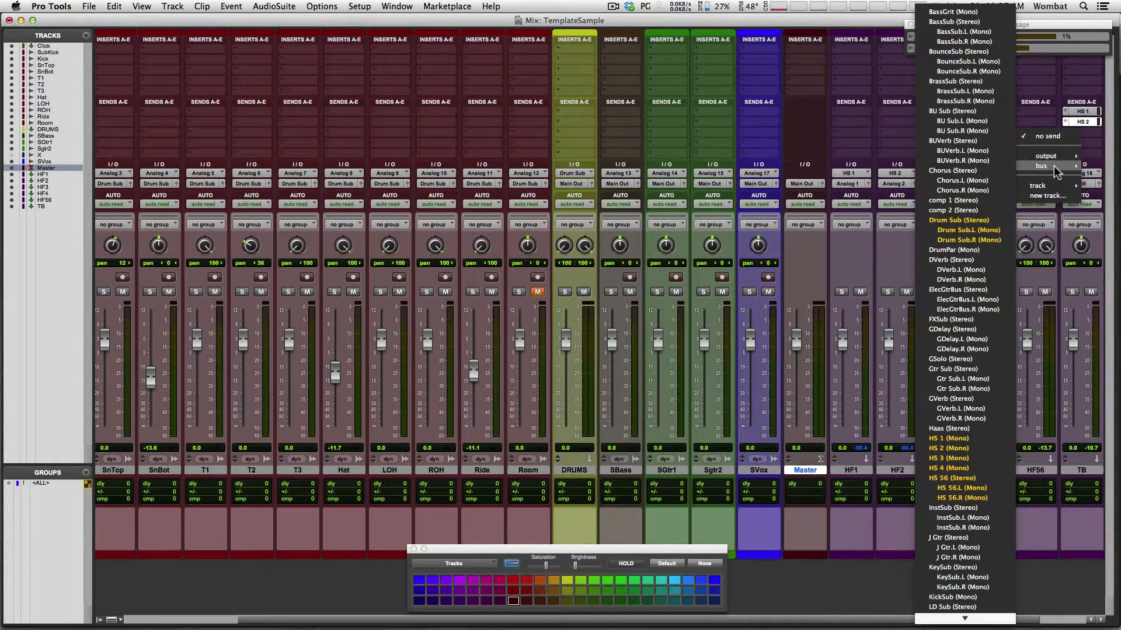
{"action": "left_click", "coordinate": [957, 458]}
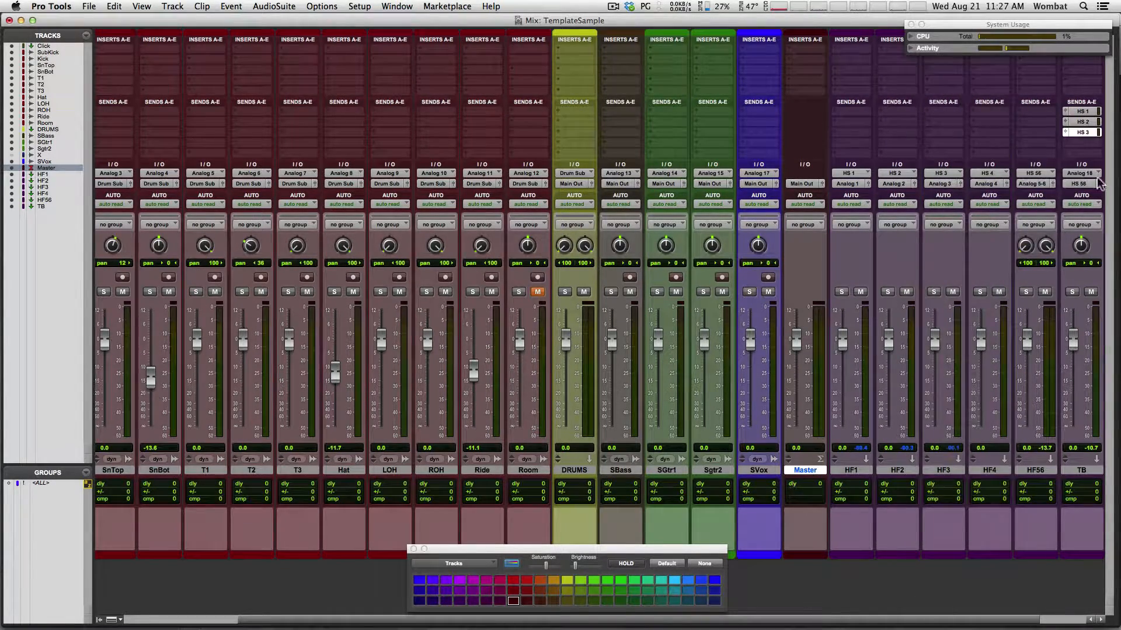
{"action": "left_click", "coordinate": [1082, 142]}
{"action": "mouse_move", "coordinate": [1060, 177]}
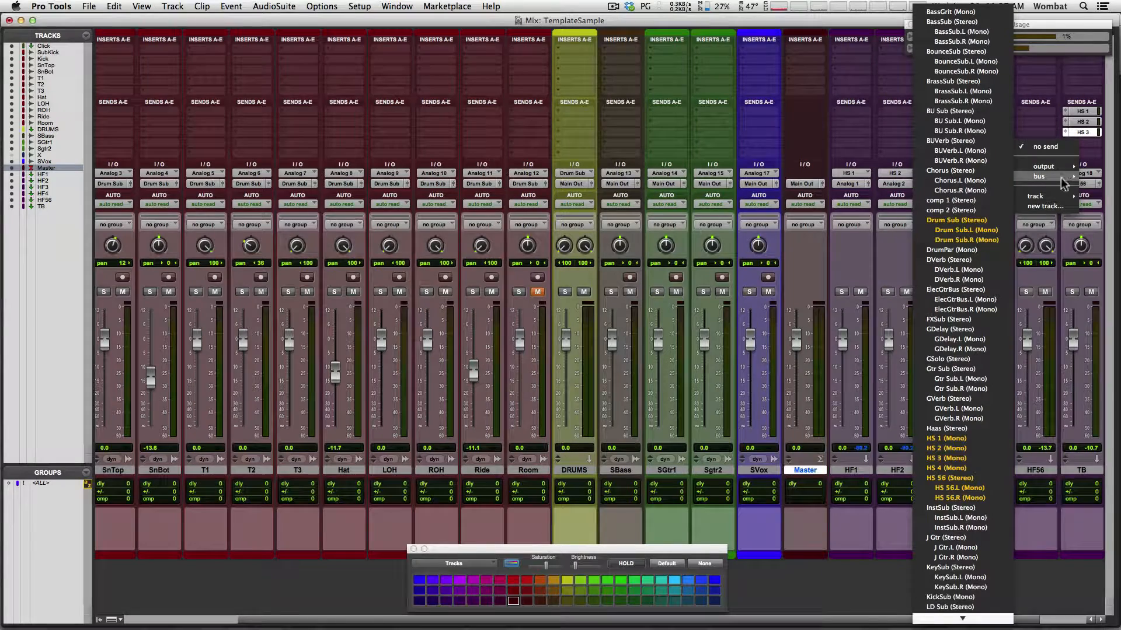
{"action": "left_click", "coordinate": [957, 467]}
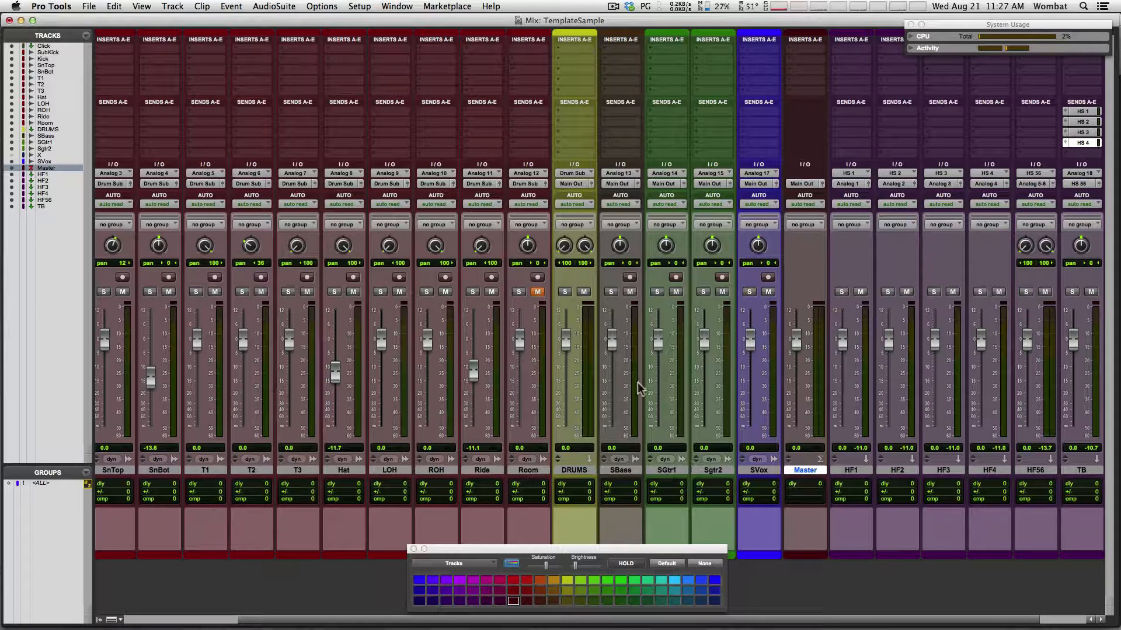
Add a DRUMS send to the stereo HS 56 bus, adjust its pans, and close the send window
{"action": "left_click", "coordinate": [574, 154]}
{"action": "mouse_move", "coordinate": [611, 184]}
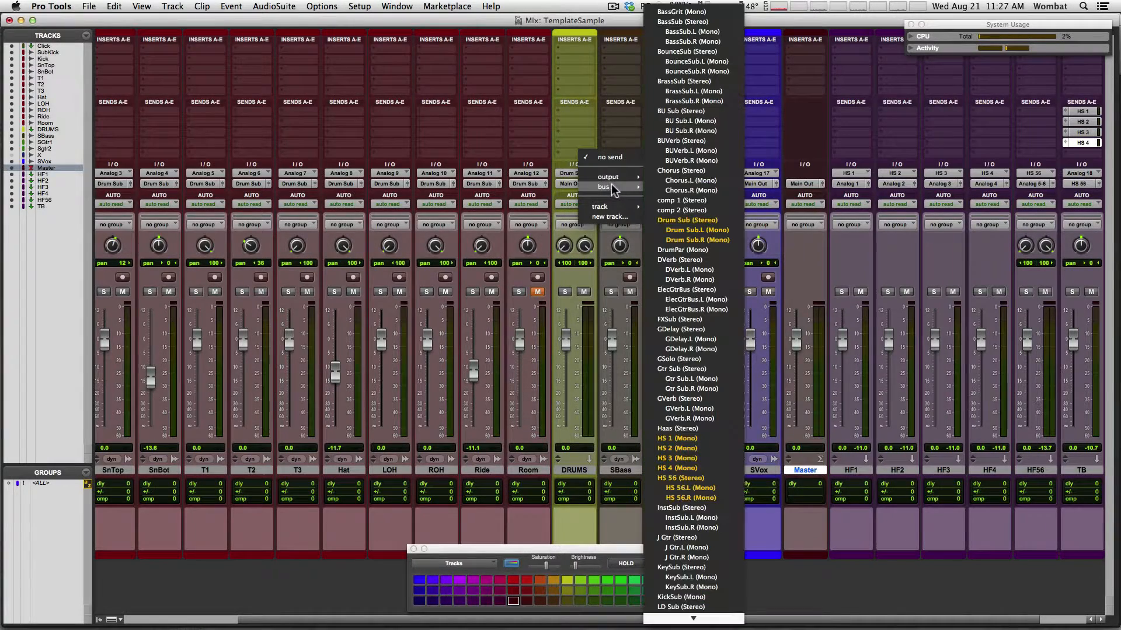
{"action": "left_click", "coordinate": [700, 476]}
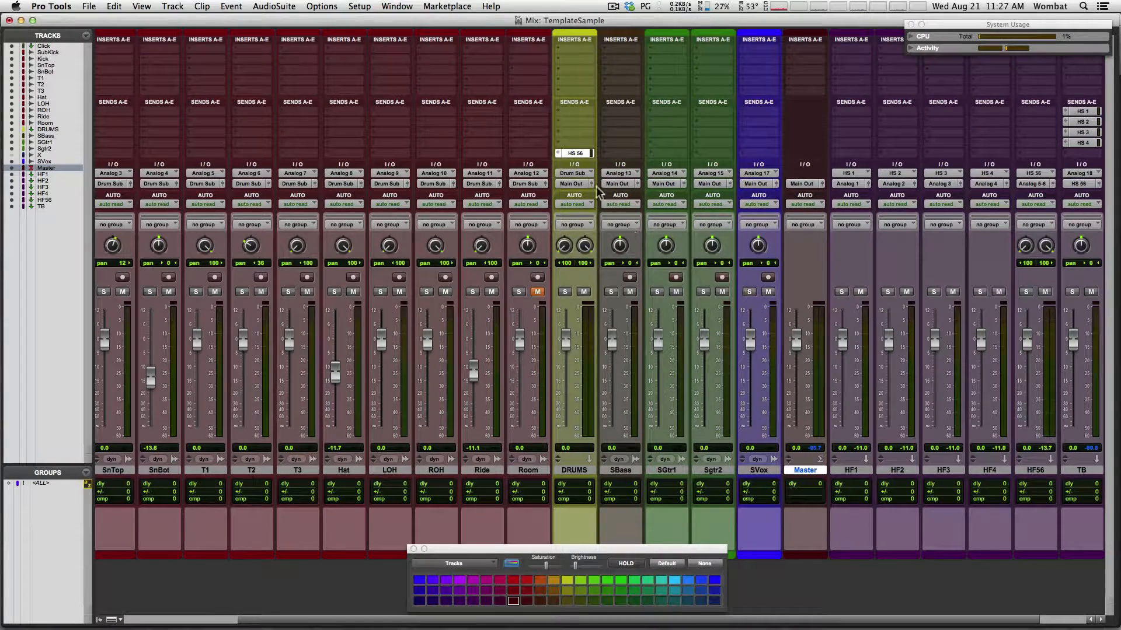
{"action": "left_click_drag", "start_coordinate": [120, 126], "coordinate": [603, 113]}
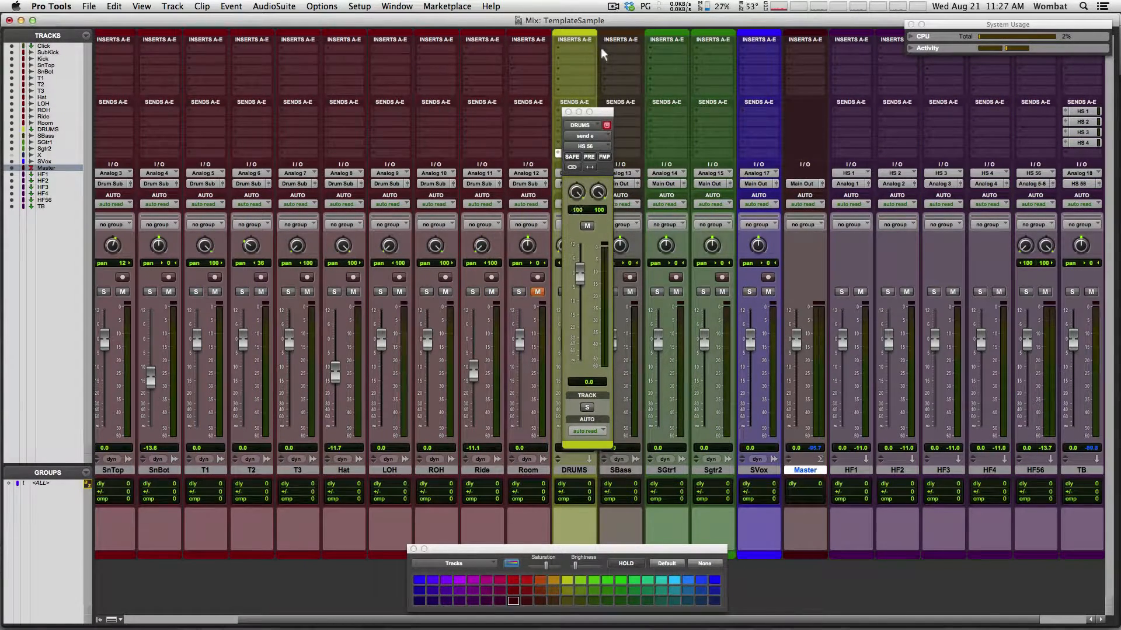
{"action": "left_click_drag", "start_coordinate": [598, 193], "coordinate": [607, 327]}
{"action": "left_click_drag", "start_coordinate": [570, 195], "coordinate": [578, 182]}
{"action": "left_click", "coordinate": [568, 111]}
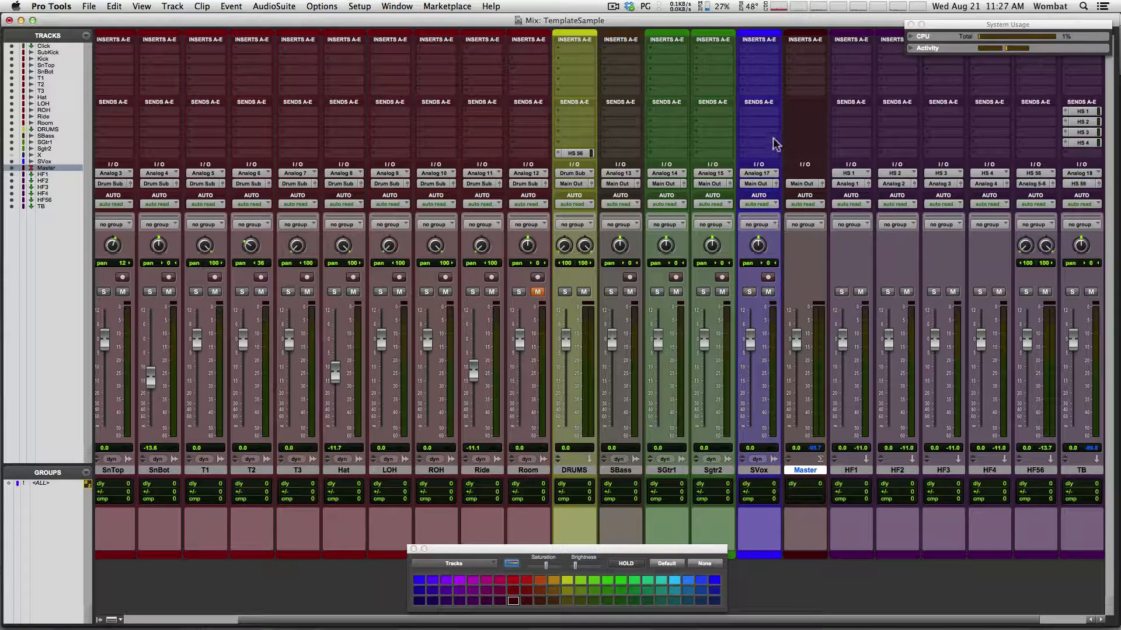
Add sends from SVox, SBass, SGtr1 and Sgtr2 to HS 1, HS 2, HS 3 and HS 4
{"action": "left_click", "coordinate": [761, 154]}
{"action": "mouse_move", "coordinate": [794, 187]}
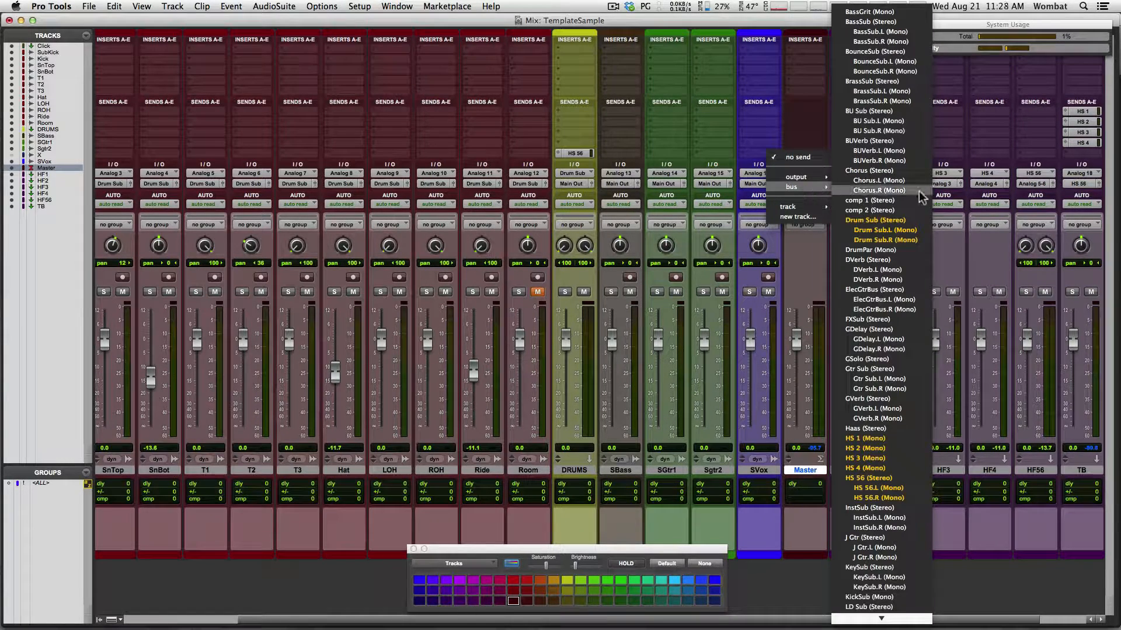
{"action": "left_click", "coordinate": [890, 442]}
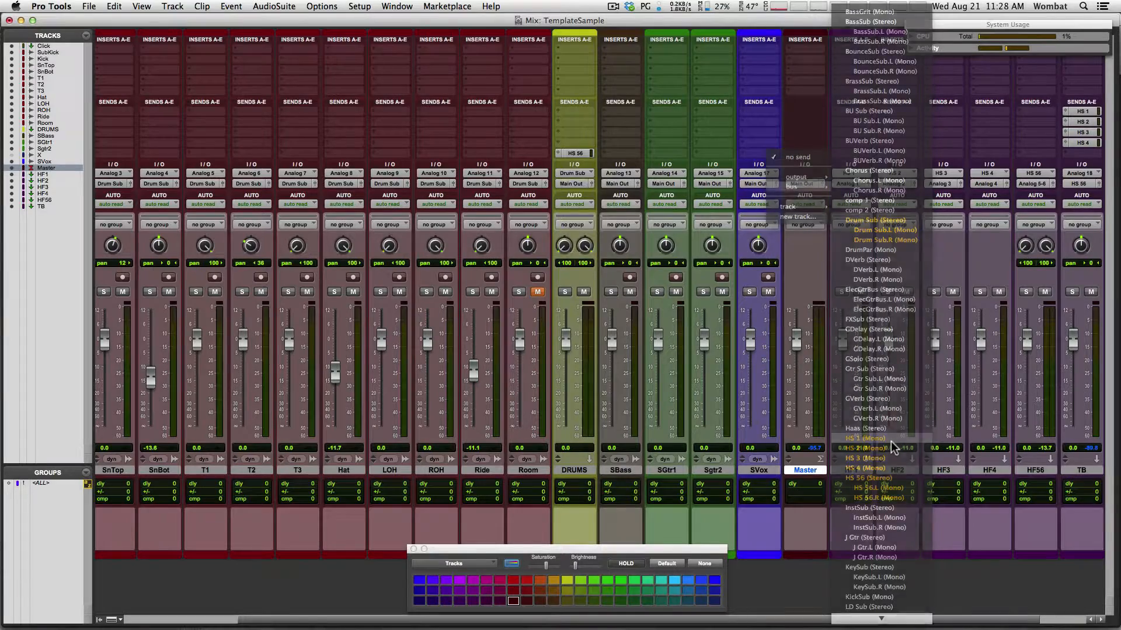
{"action": "left_click", "coordinate": [621, 154]}
{"action": "mouse_move", "coordinate": [662, 186]}
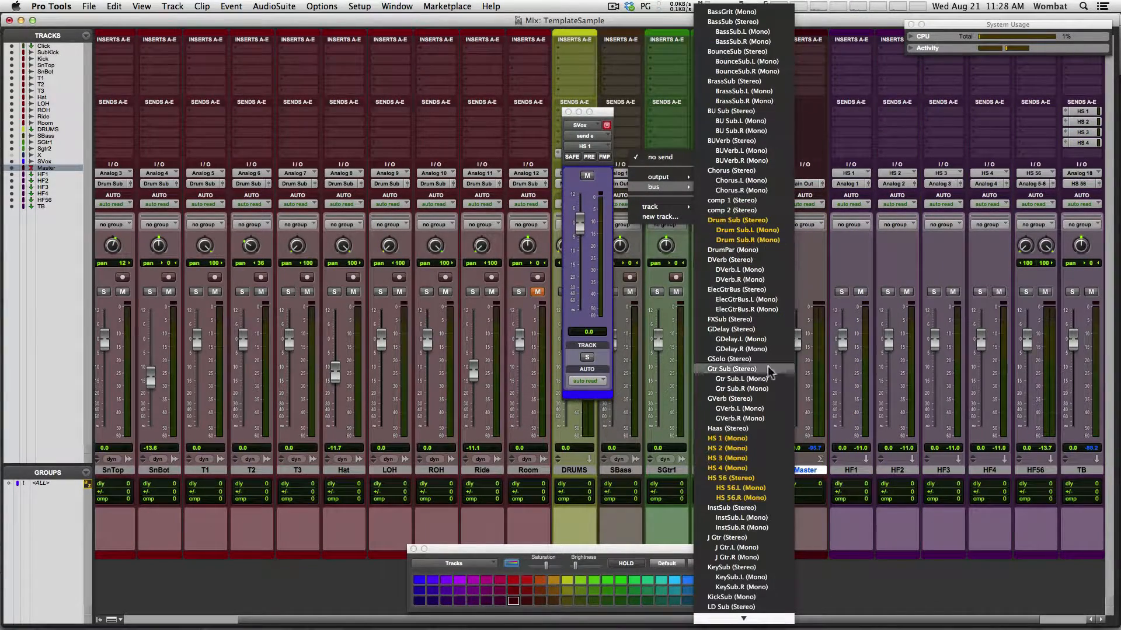
{"action": "left_click", "coordinate": [767, 449]}
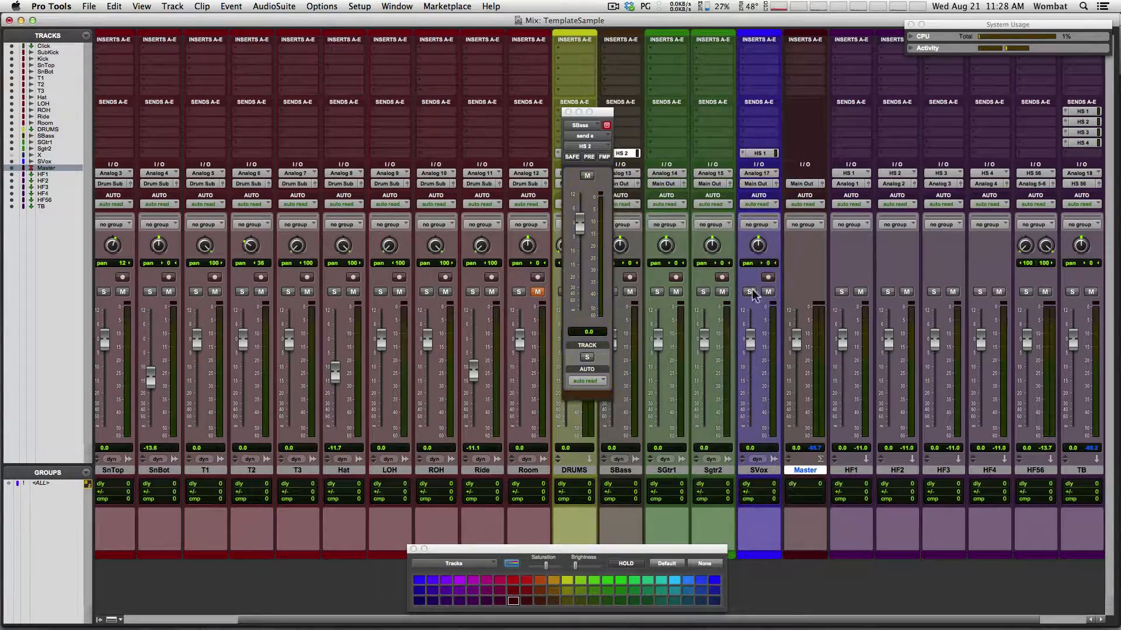
{"action": "left_click", "coordinate": [667, 154]}
{"action": "mouse_move", "coordinate": [700, 187]}
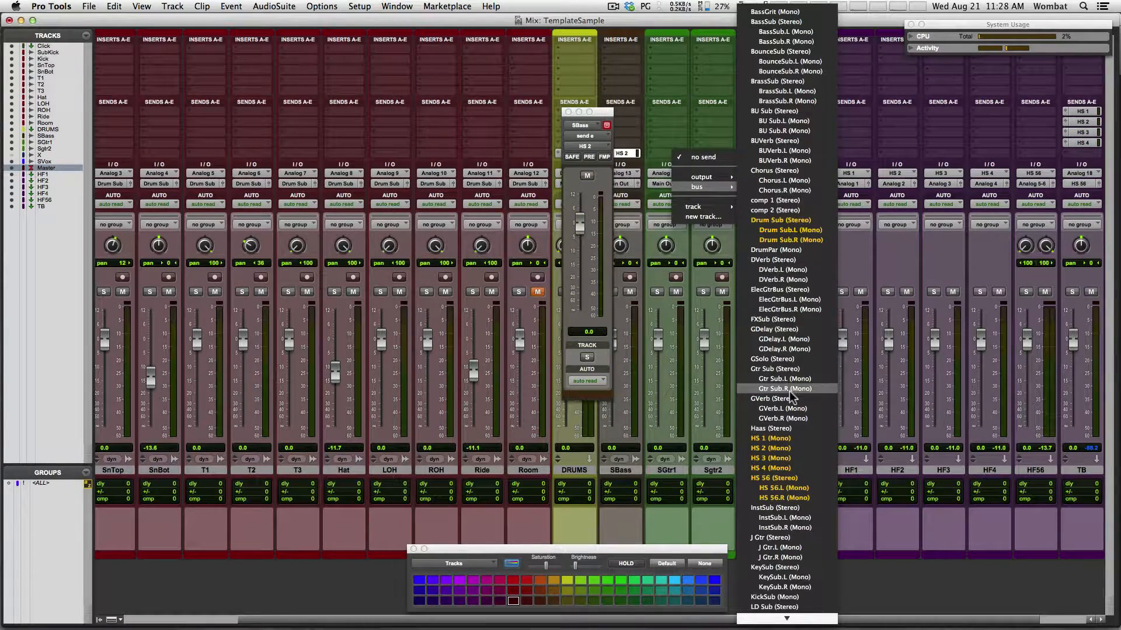
{"action": "left_click", "coordinate": [796, 456]}
{"action": "left_click", "coordinate": [712, 154]}
{"action": "mouse_move", "coordinate": [752, 187]}
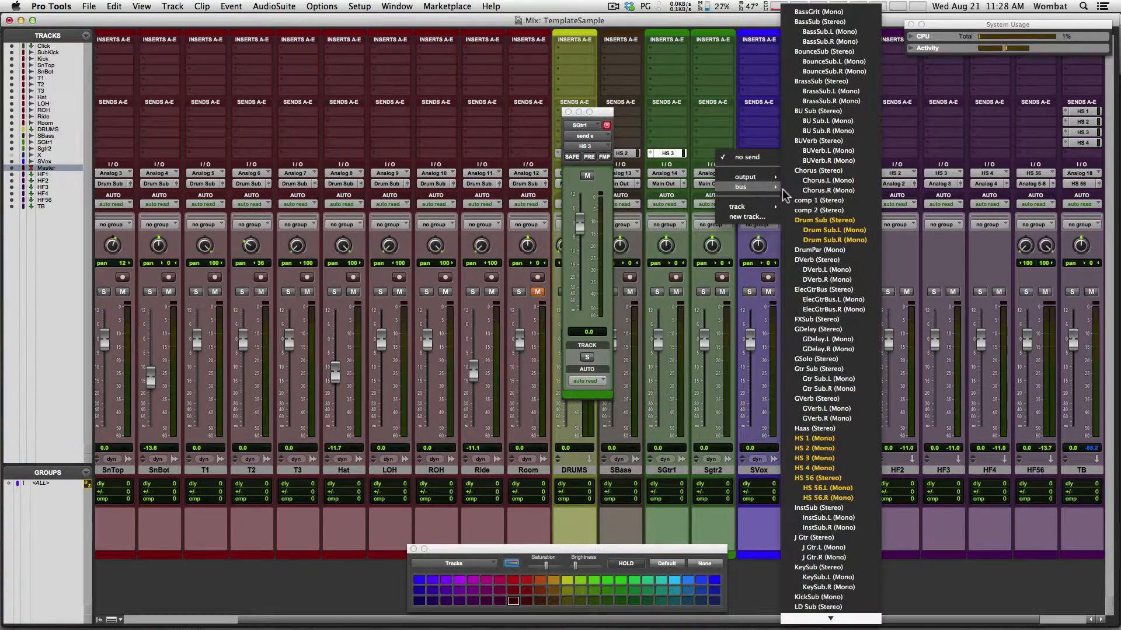
{"action": "left_click", "coordinate": [824, 468]}
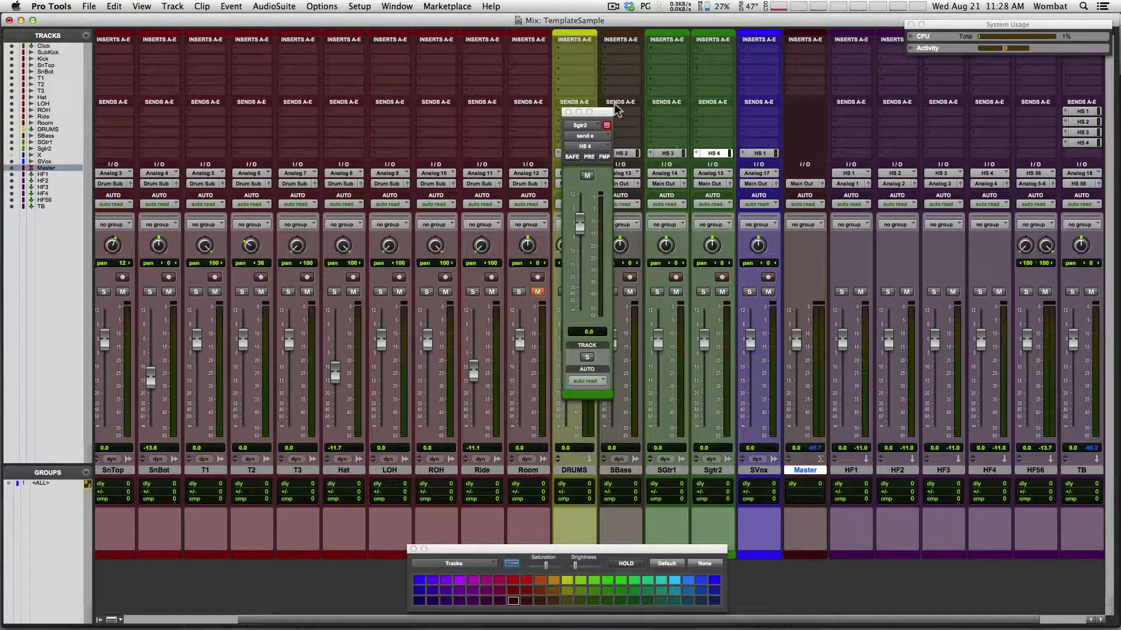
{"action": "left_click", "coordinate": [568, 111]}
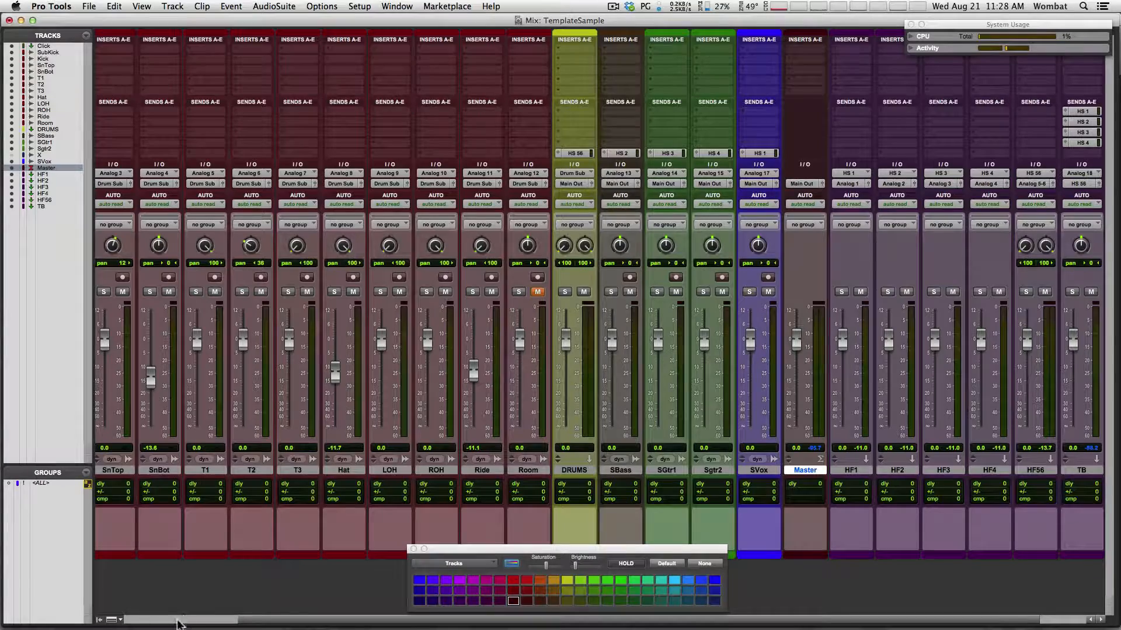
Route the Click track's output to the HS 56 bus
{"action": "left_click_drag", "start_coordinate": [177, 620], "coordinate": [173, 620]}
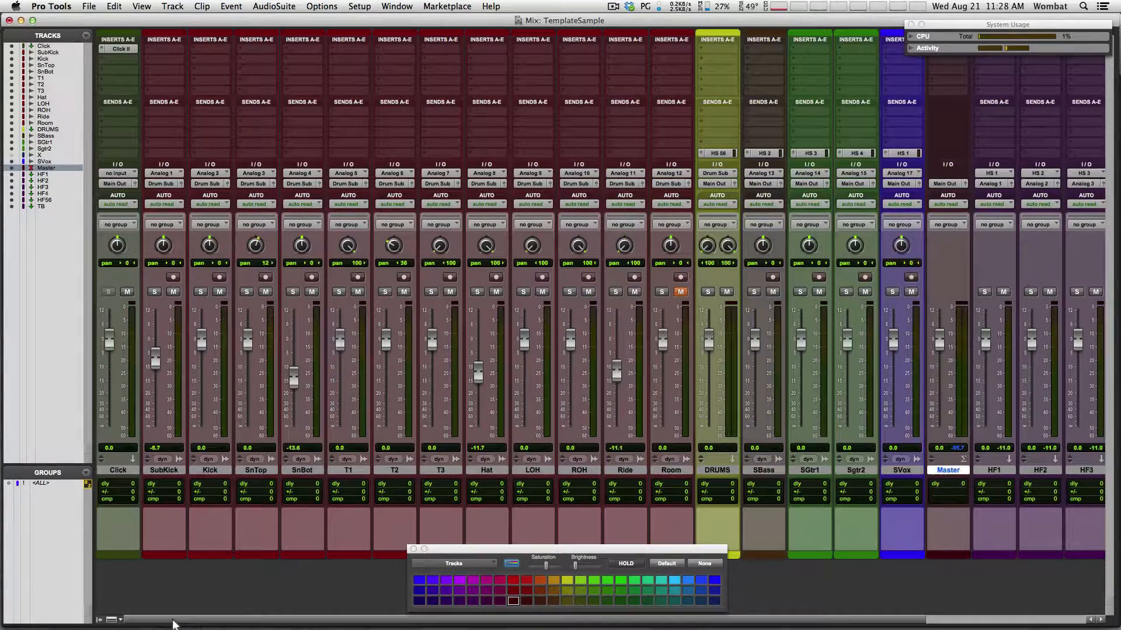
{"action": "left_click", "coordinate": [118, 183]}
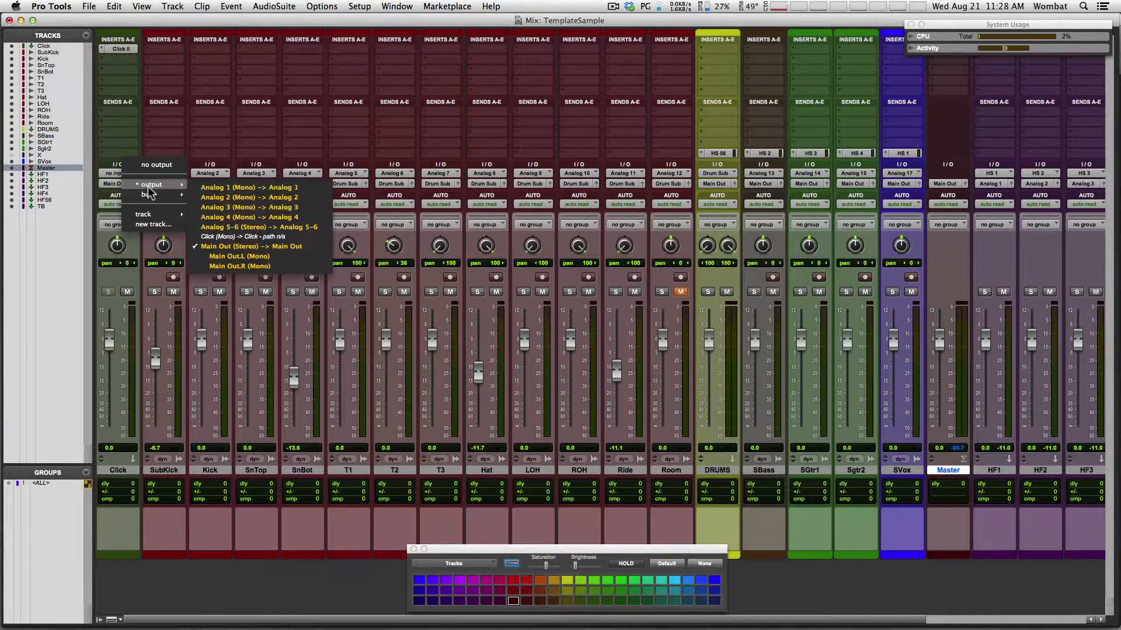
{"action": "mouse_move", "coordinate": [149, 195]}
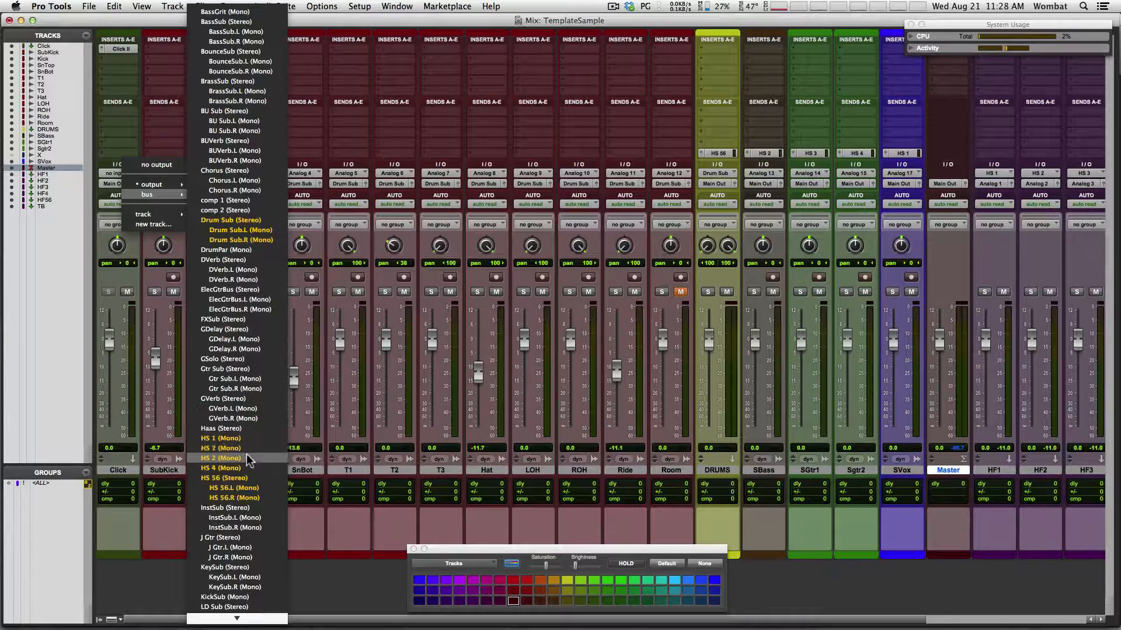
{"action": "left_click", "coordinate": [245, 476]}
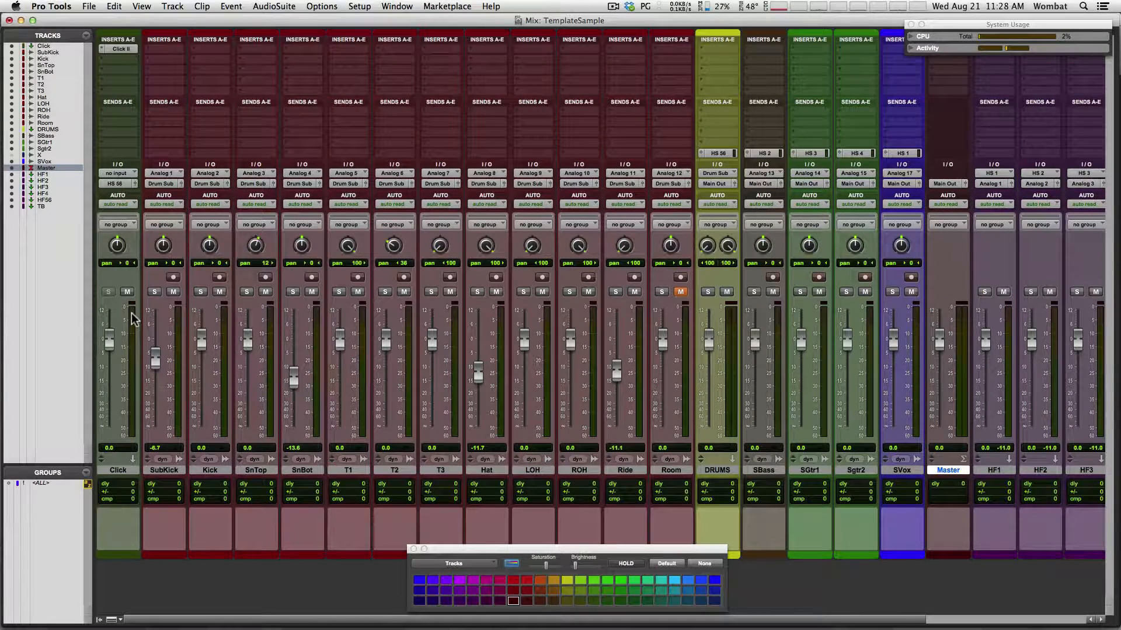
Browse the Click II plug-in's Click 1 sounds without changing them, then close the plug-in
{"action": "left_click", "coordinate": [120, 48]}
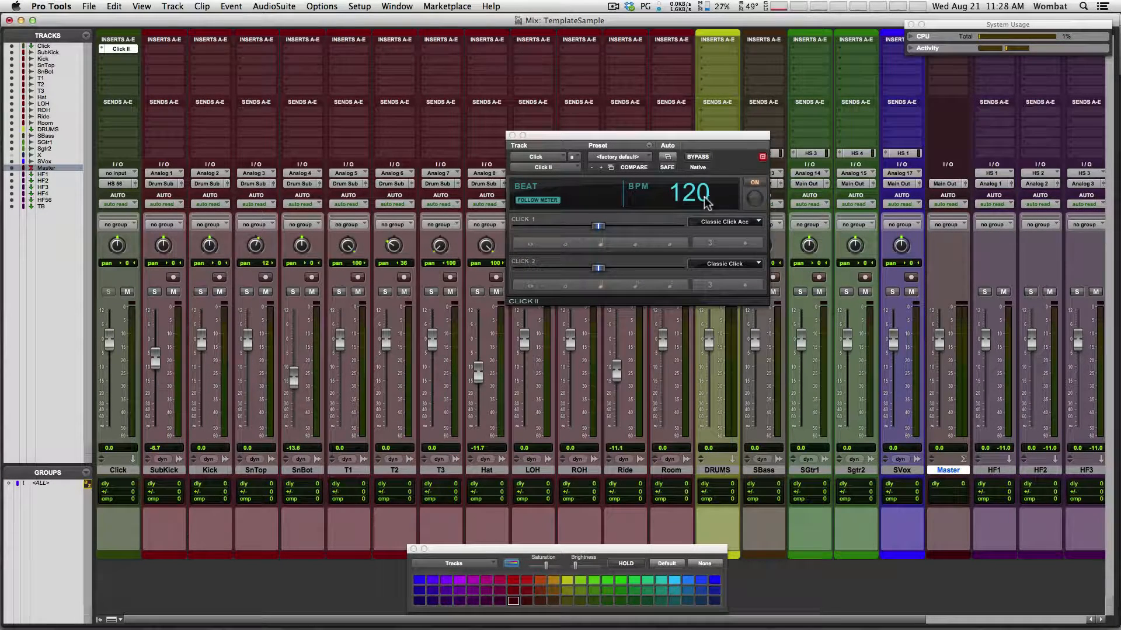
{"action": "left_click", "coordinate": [724, 221]}
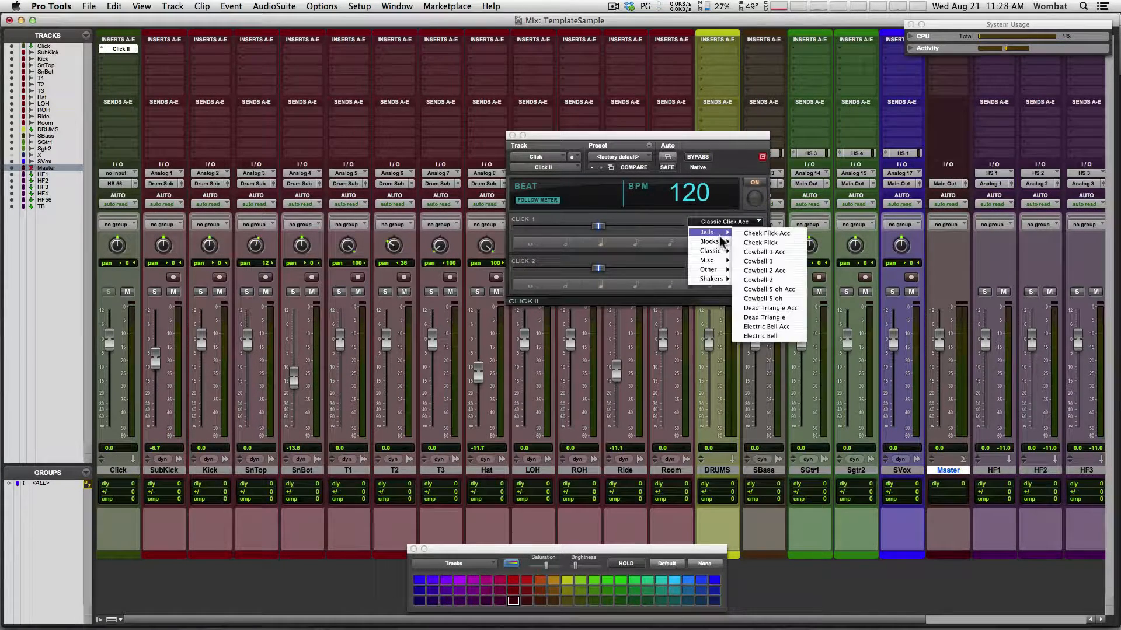
{"action": "left_click", "coordinate": [720, 239]}
{"action": "left_click", "coordinate": [720, 221]}
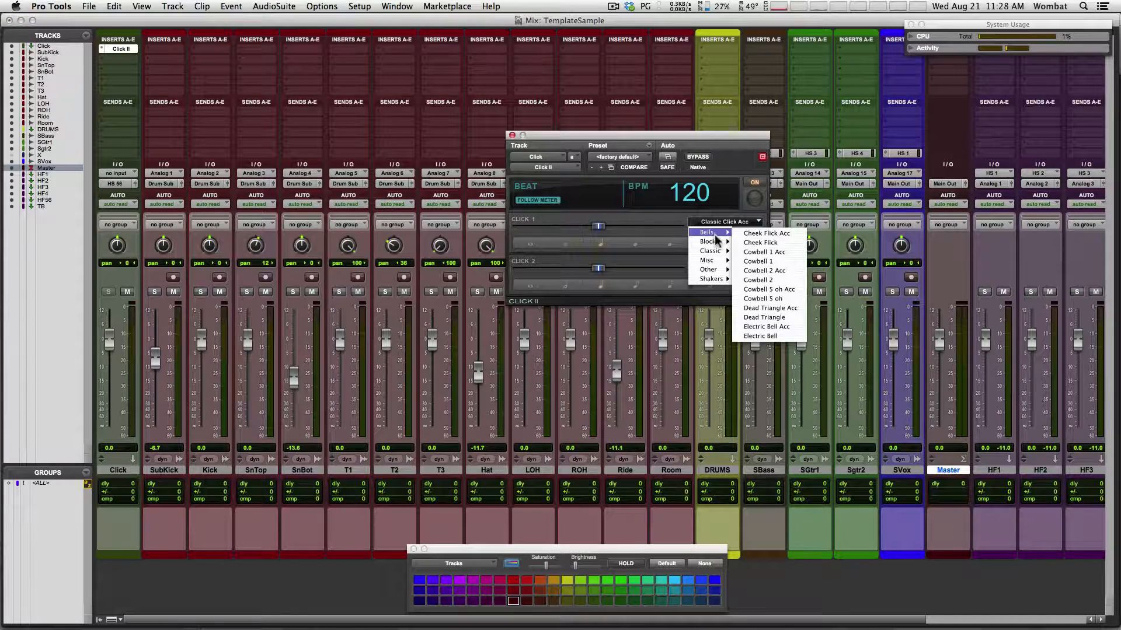
{"action": "mouse_move", "coordinate": [715, 257]}
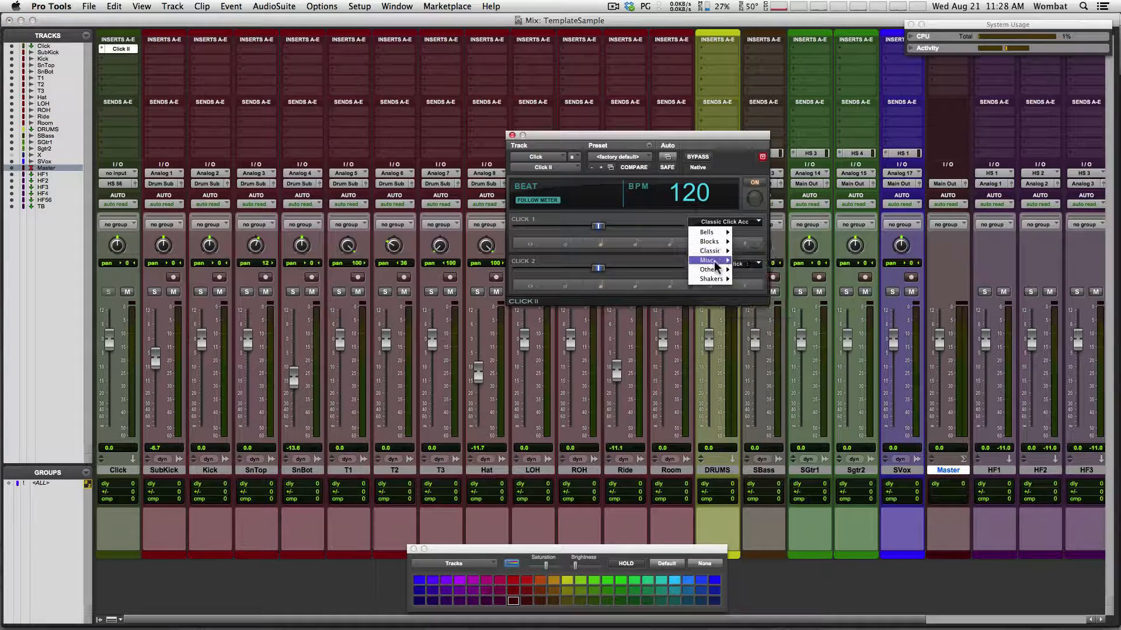
{"action": "left_click", "coordinate": [717, 149]}
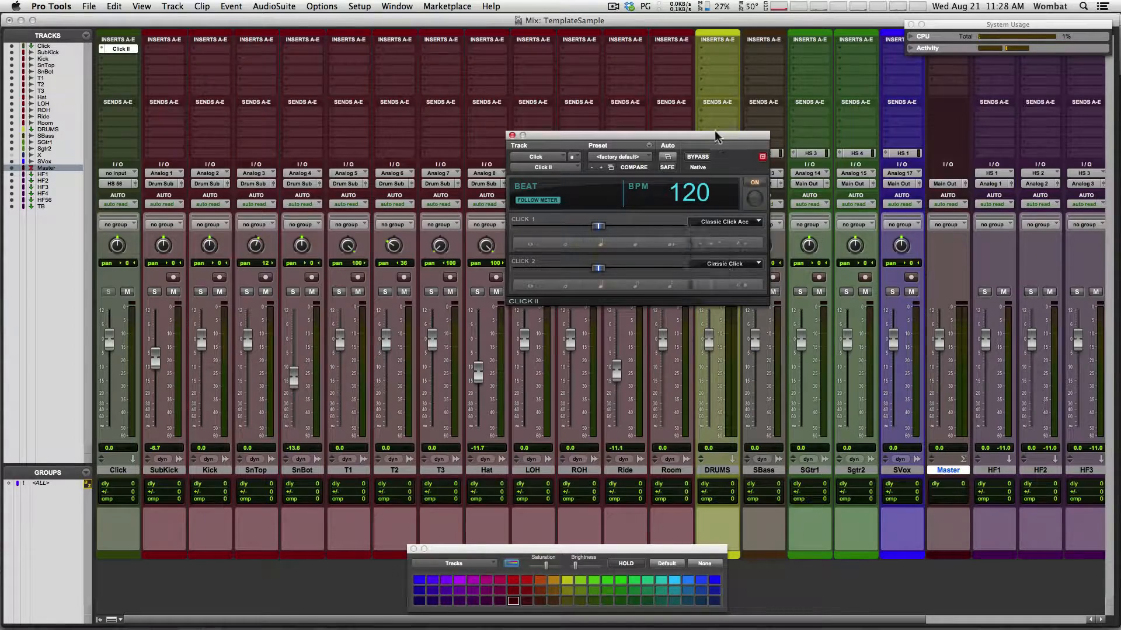
{"action": "left_click", "coordinate": [512, 135]}
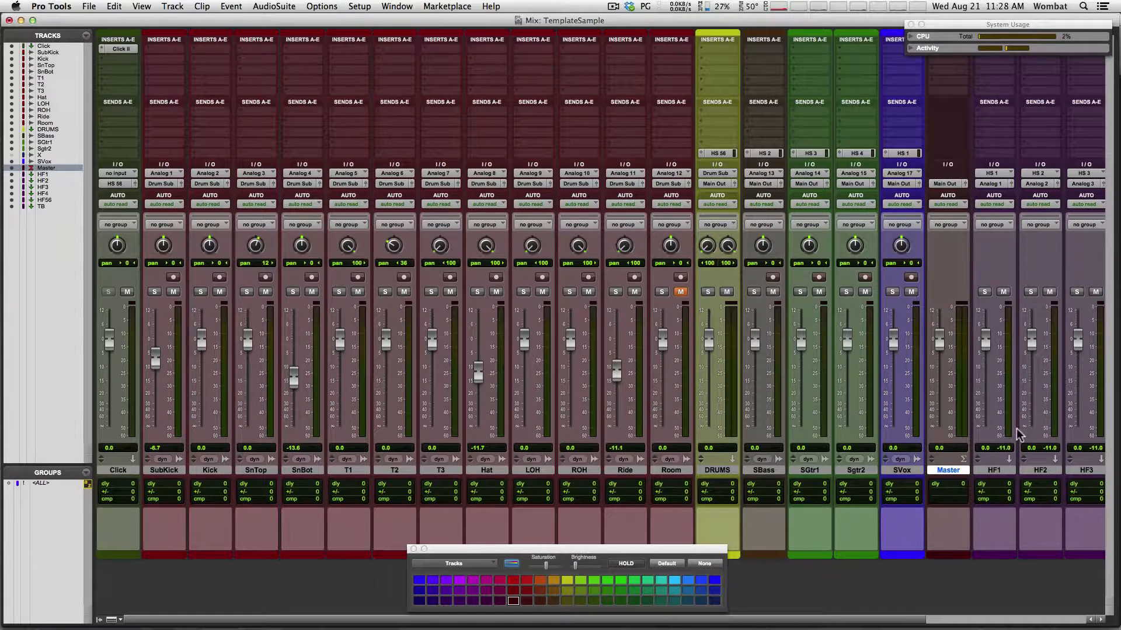
Deselect Master, reveal HF4, HF56 and TB in the mixer, then switch to the Edit window
{"action": "left_click", "coordinate": [948, 470], "text": "alt"}
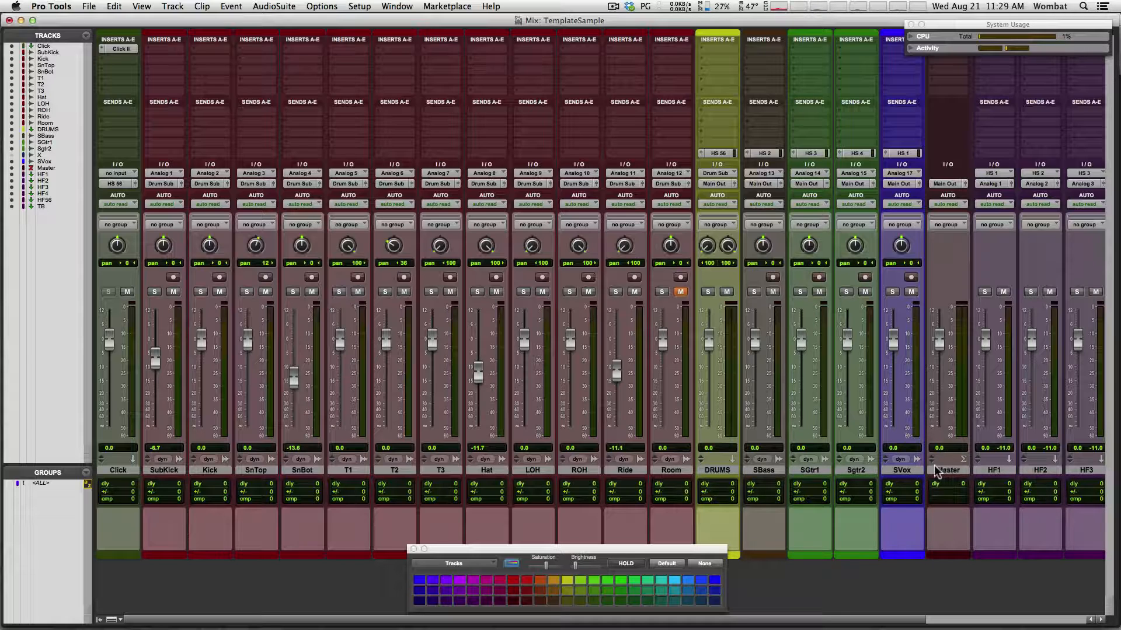
{"action": "left_click_drag", "start_coordinate": [762, 627], "coordinate": [971, 623]}
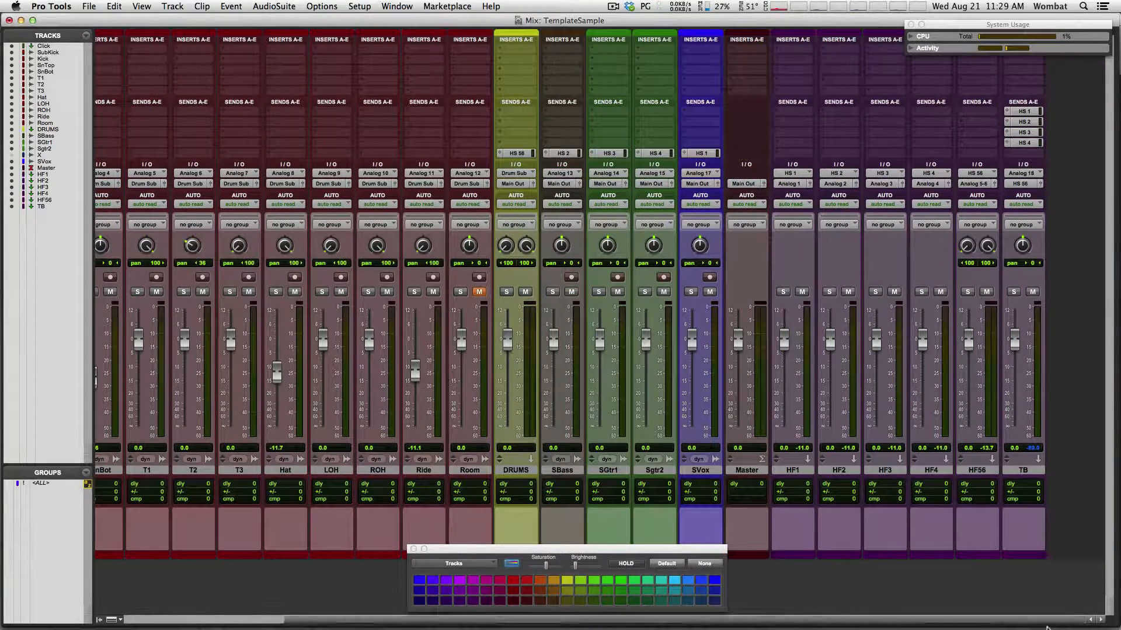
{"action": "key", "text": "super+equal"}
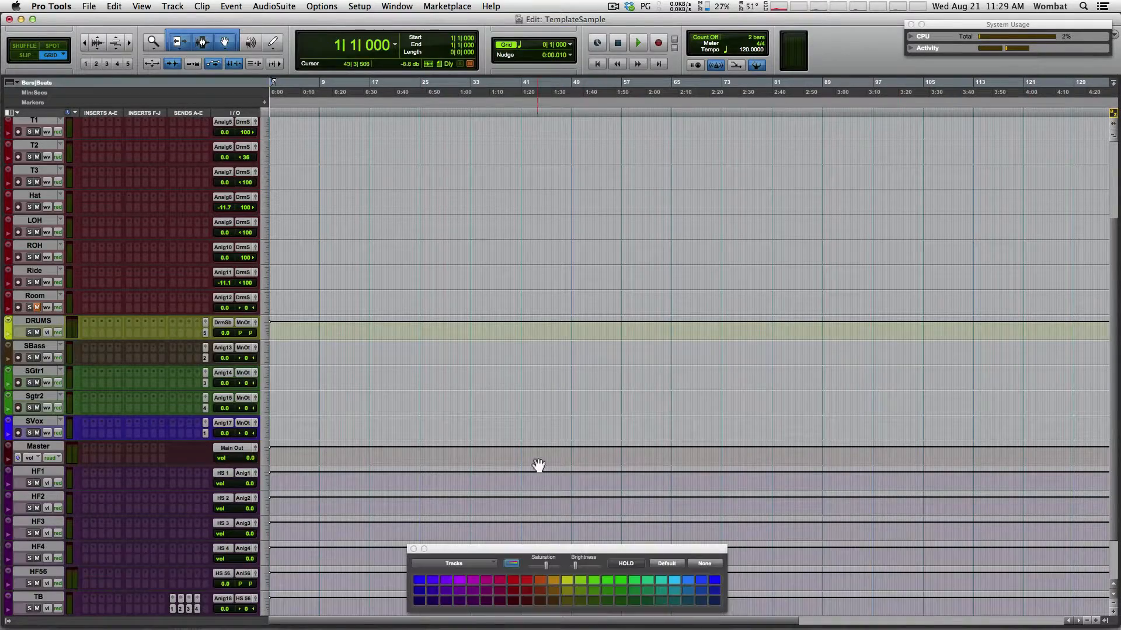
Select the drum tracks from SubKick down to Room
{"action": "scroll", "coordinate": [1115, 357], "scroll_direction": "up", "scroll_amount": 5}
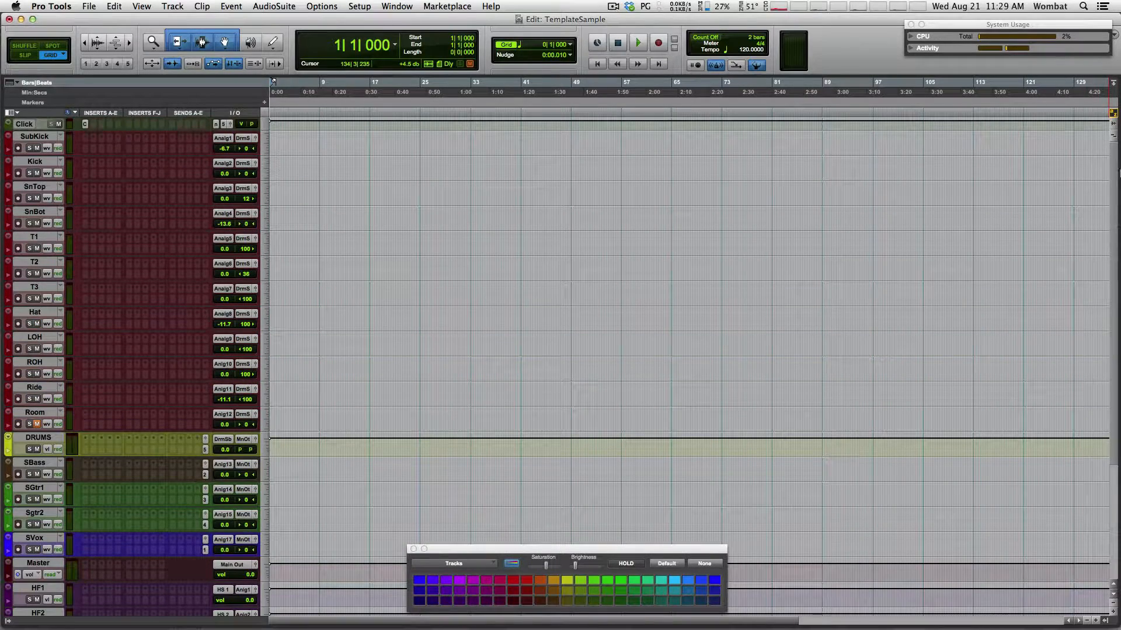
{"action": "left_click", "coordinate": [31, 413]}
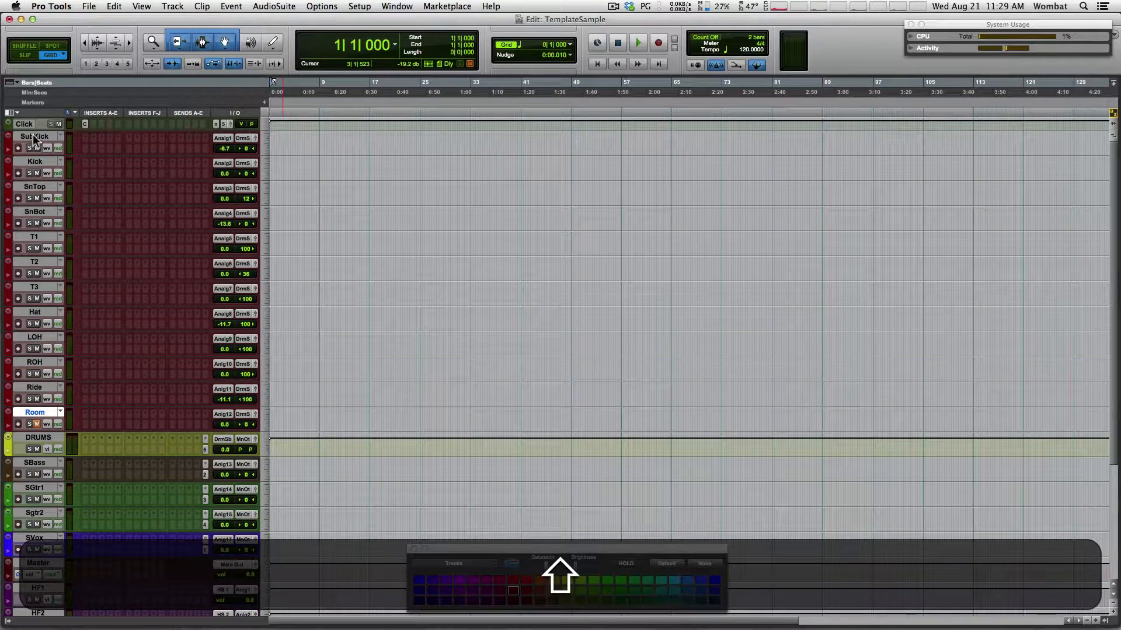
{"action": "left_click", "coordinate": [34, 138], "text": "shift"}
Create an Edit and Mix group named 'Drums' with ID d, then return to the Mix window
{"action": "key", "text": "super+g"}
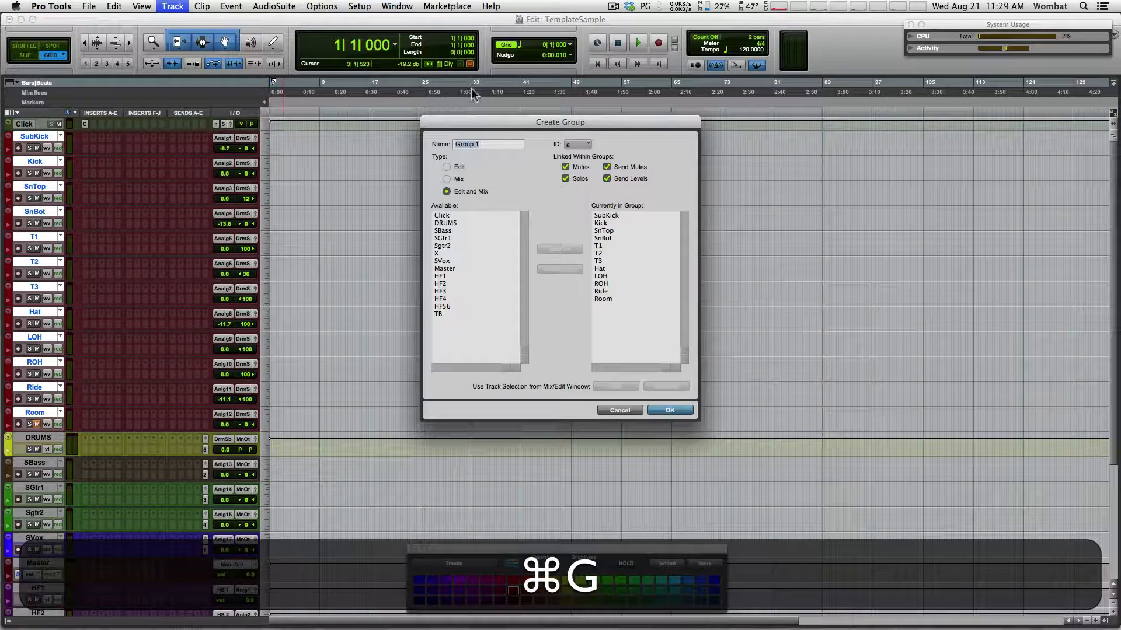
{"action": "left_click", "coordinate": [578, 145]}
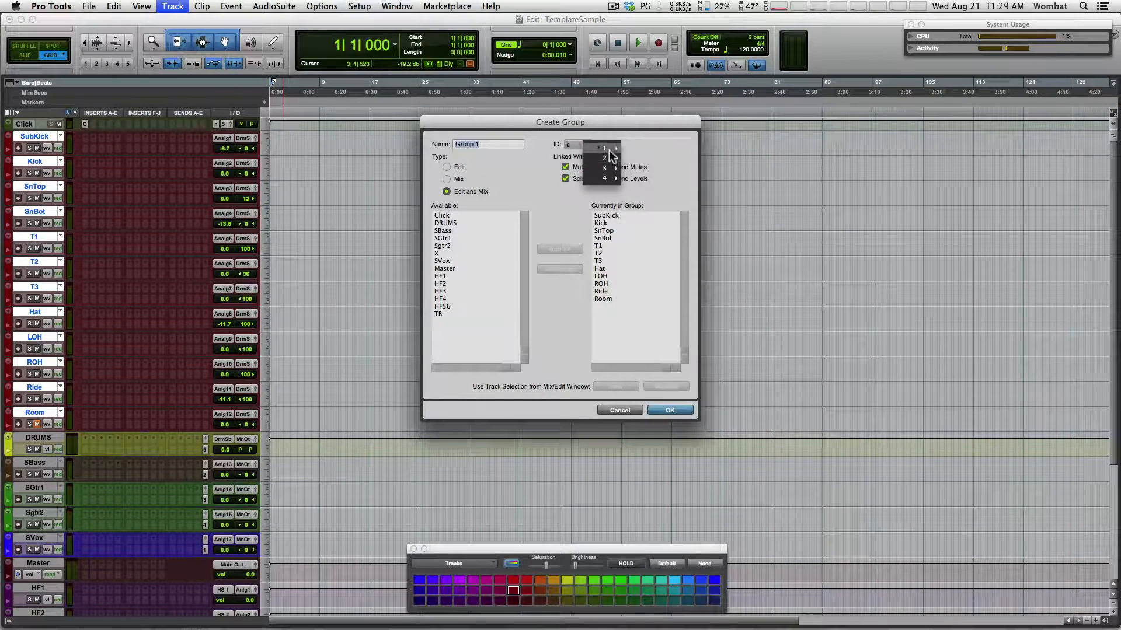
{"action": "left_click", "coordinate": [637, 178]}
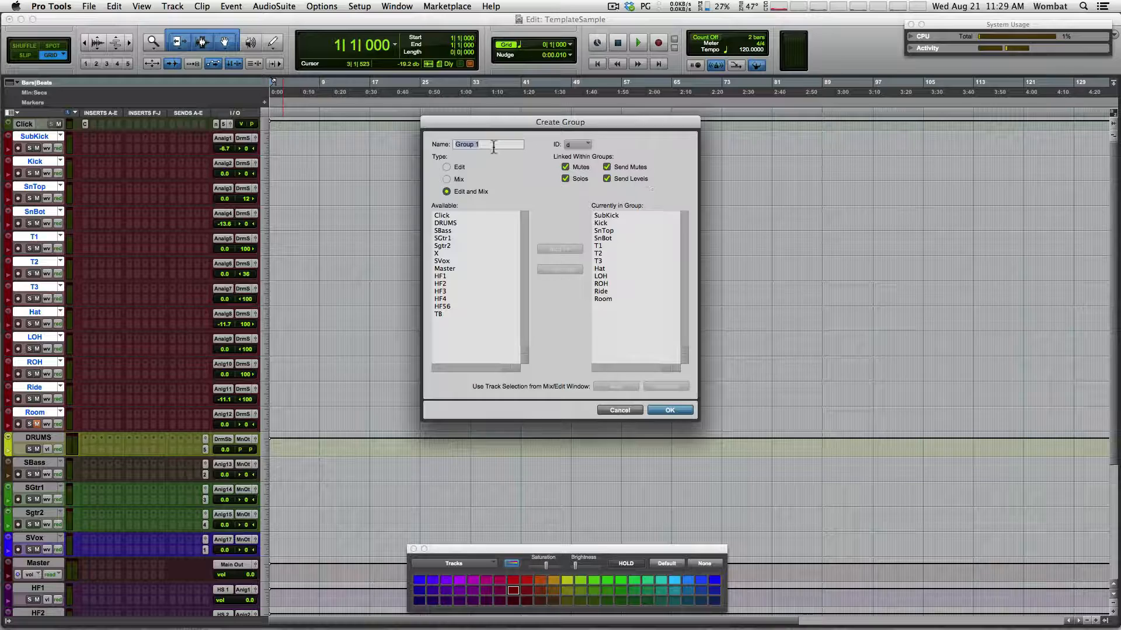
{"action": "type", "text": "Drums"}
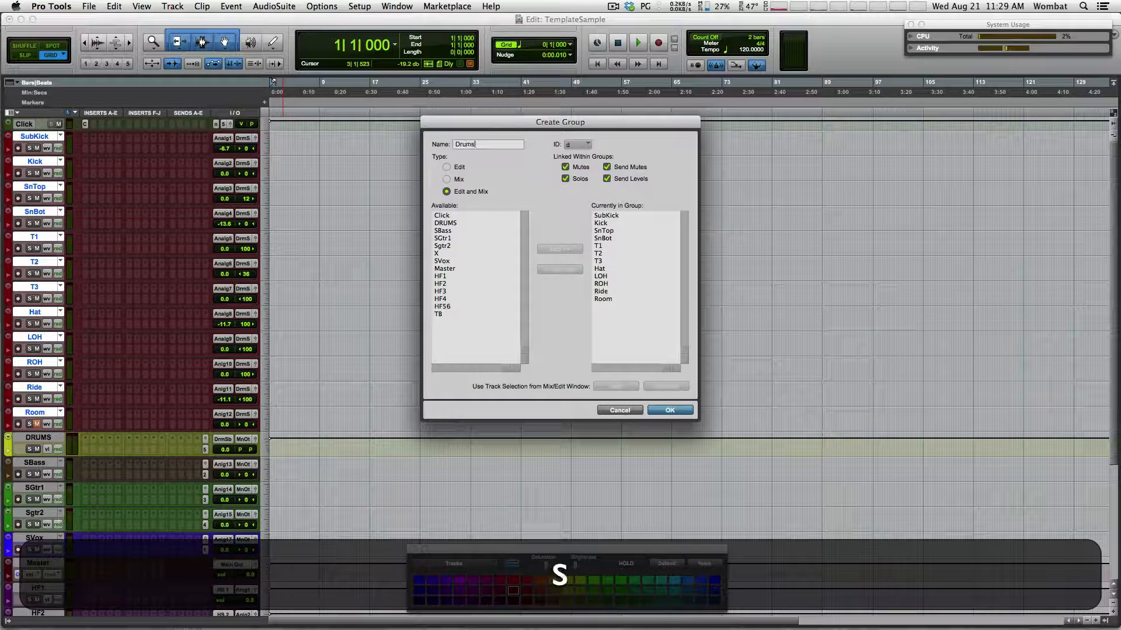
{"action": "left_click", "coordinate": [668, 410]}
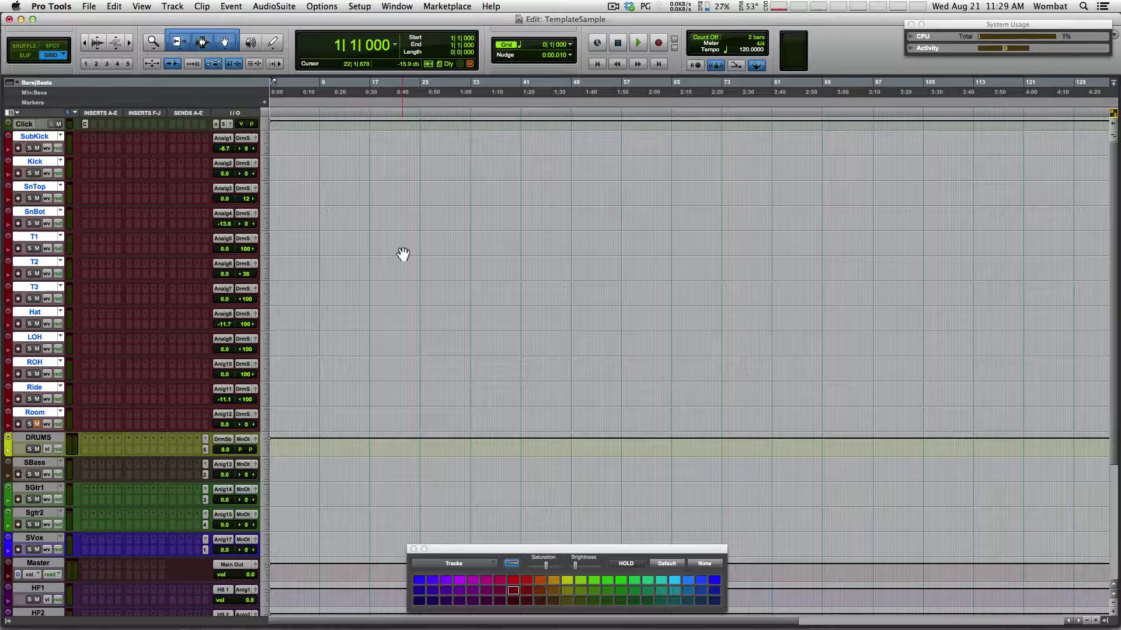
{"action": "key", "text": "super+equal"}
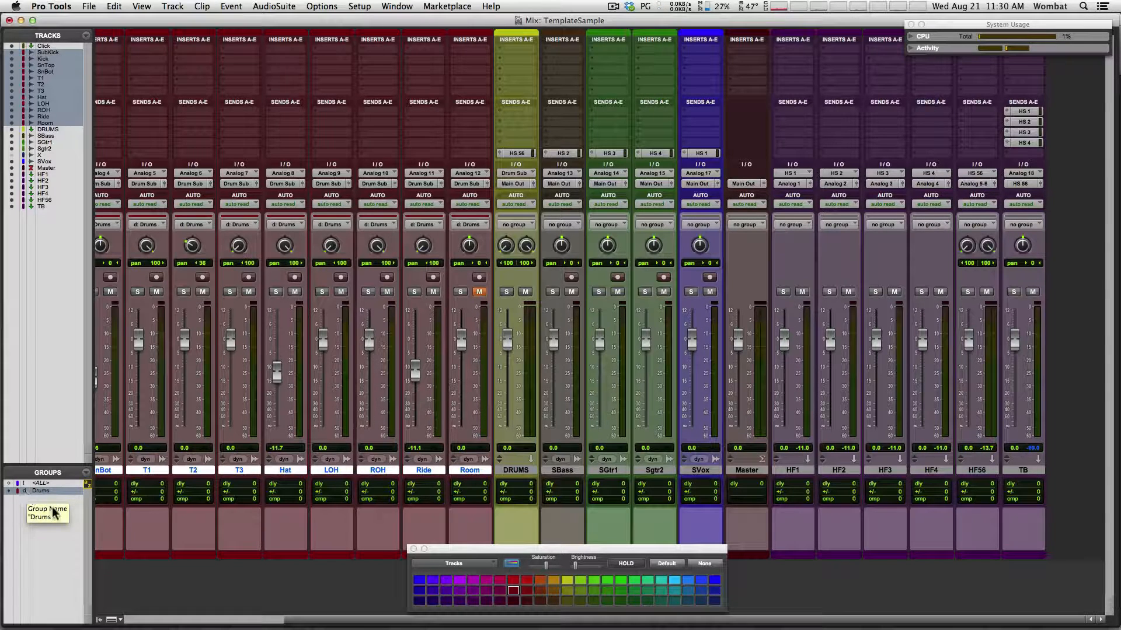
Toggle the Drums group off and on with the d key, leave it active, and return to Edit
{"action": "key", "text": "d"}
{"action": "key", "text": "d"}
{"action": "key", "text": "d"}
{"action": "key", "text": "d"}
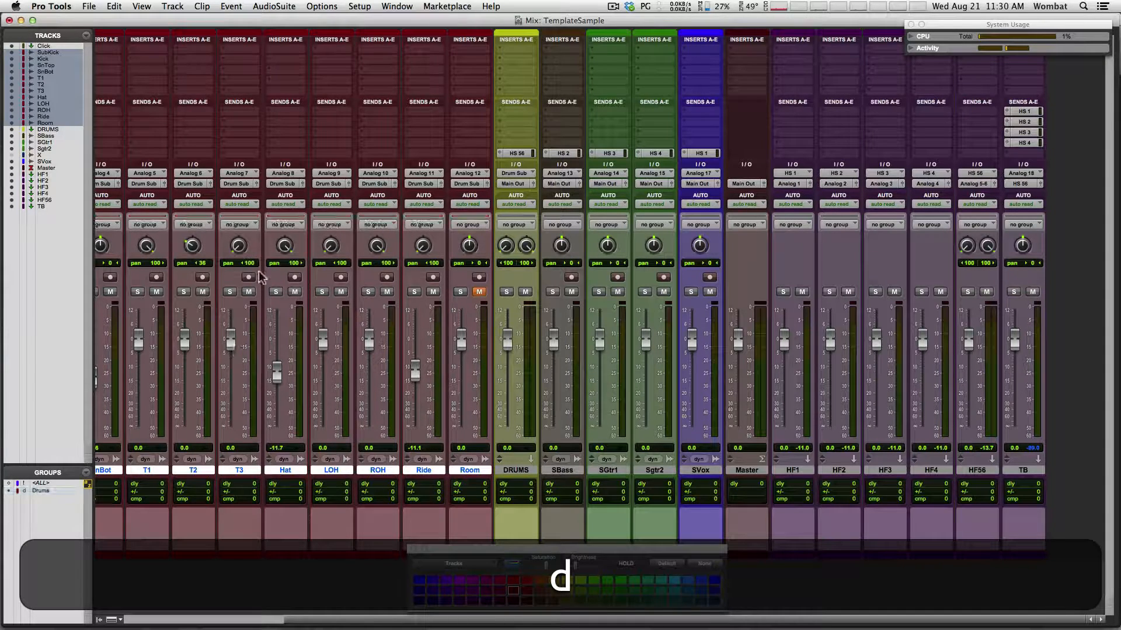
{"action": "key", "text": "d"}
{"action": "key", "text": "d"}
{"action": "key", "text": "d"}
{"action": "key", "text": "d"}
{"action": "key", "text": "d"}
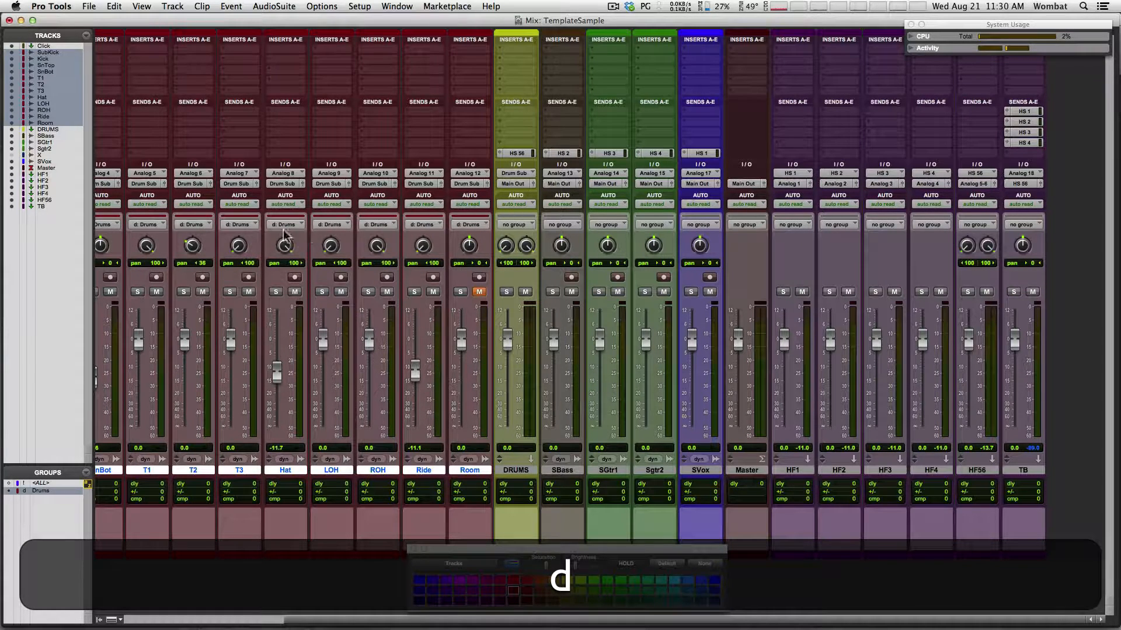
{"action": "key", "text": "d"}
{"action": "key", "text": "d"}
{"action": "key", "text": "d"}
{"action": "key", "text": "d"}
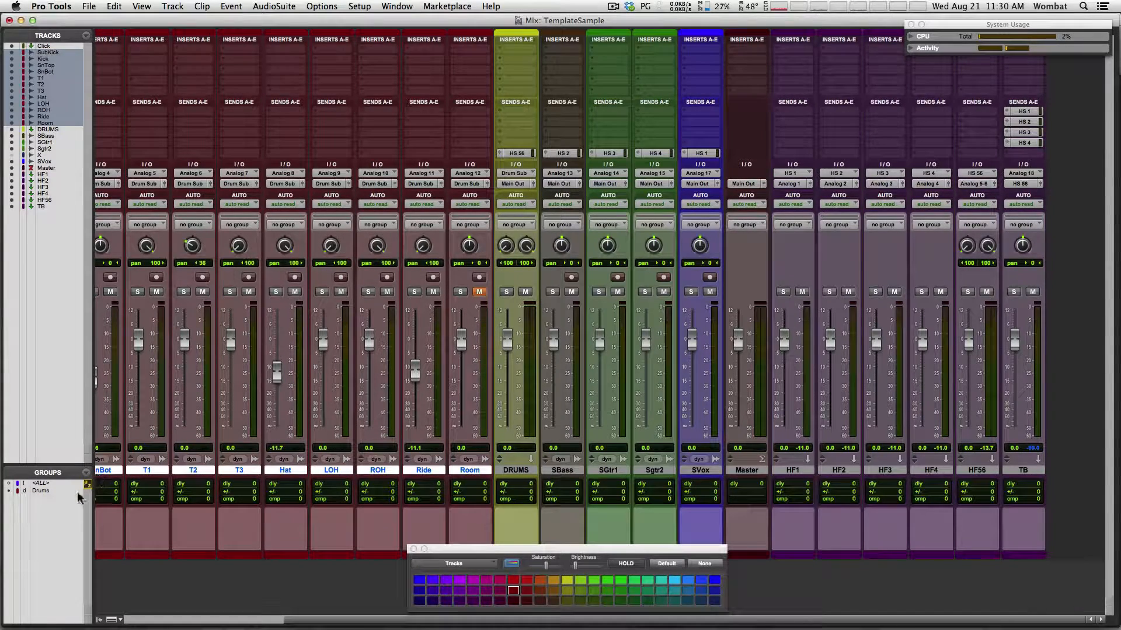
{"action": "key", "text": "d"}
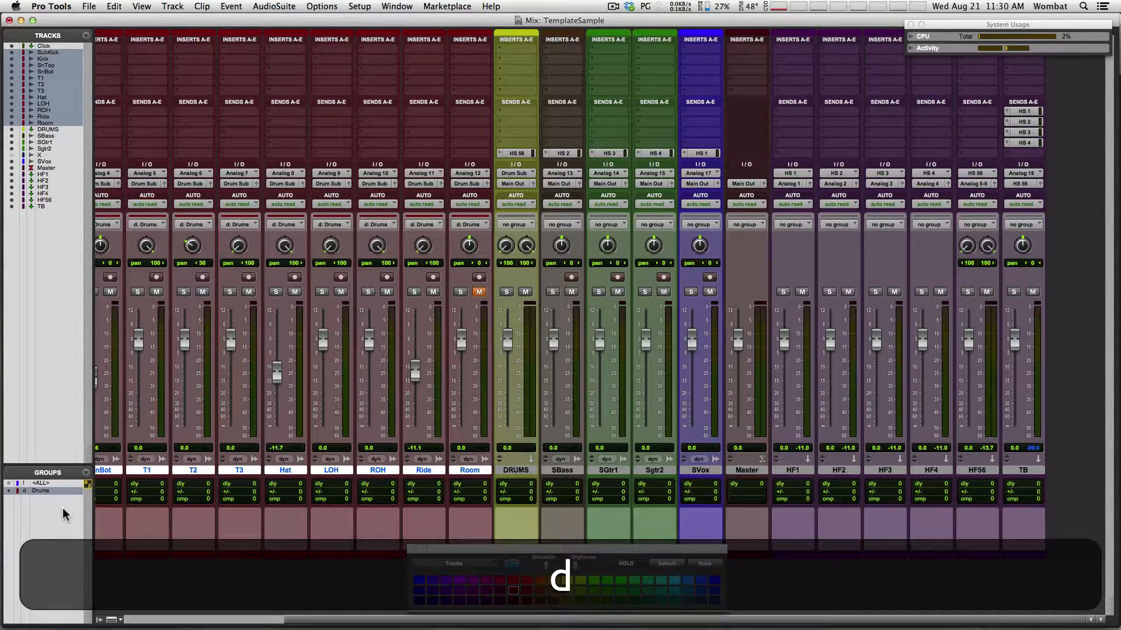
{"action": "key", "text": "super"}
{"action": "key", "text": "super+equal"}
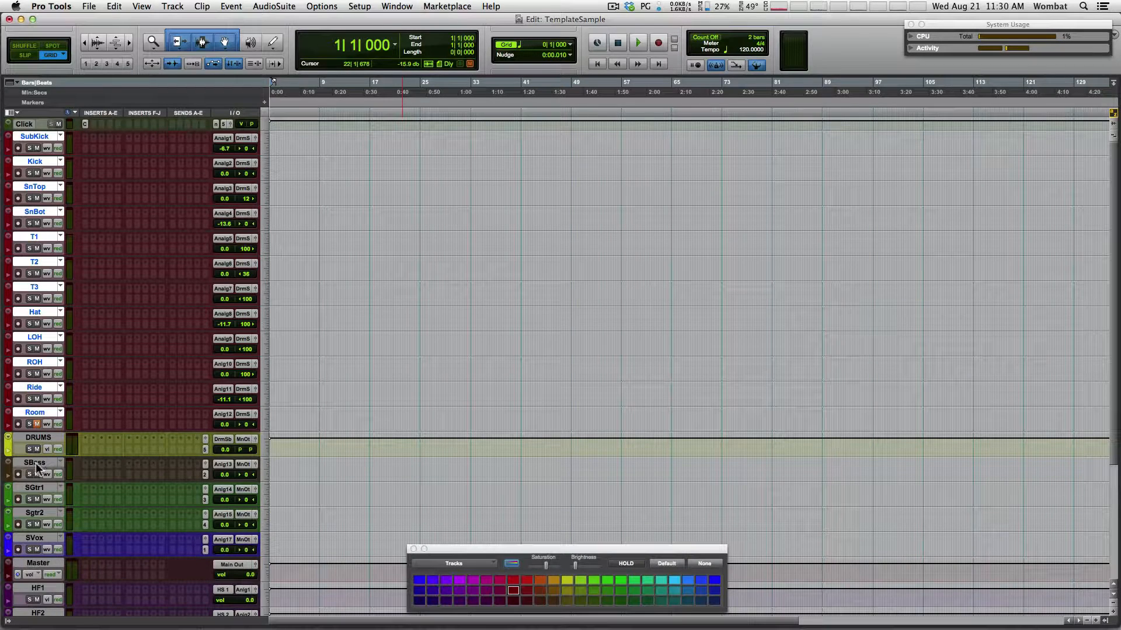
Add SBass, SGtr1, Sgtr2 and SVox to the selection and choose File > Save As Template
{"action": "left_click_drag", "start_coordinate": [36, 463], "coordinate": [36, 546]}
{"action": "left_click", "coordinate": [36, 539], "text": "super"}
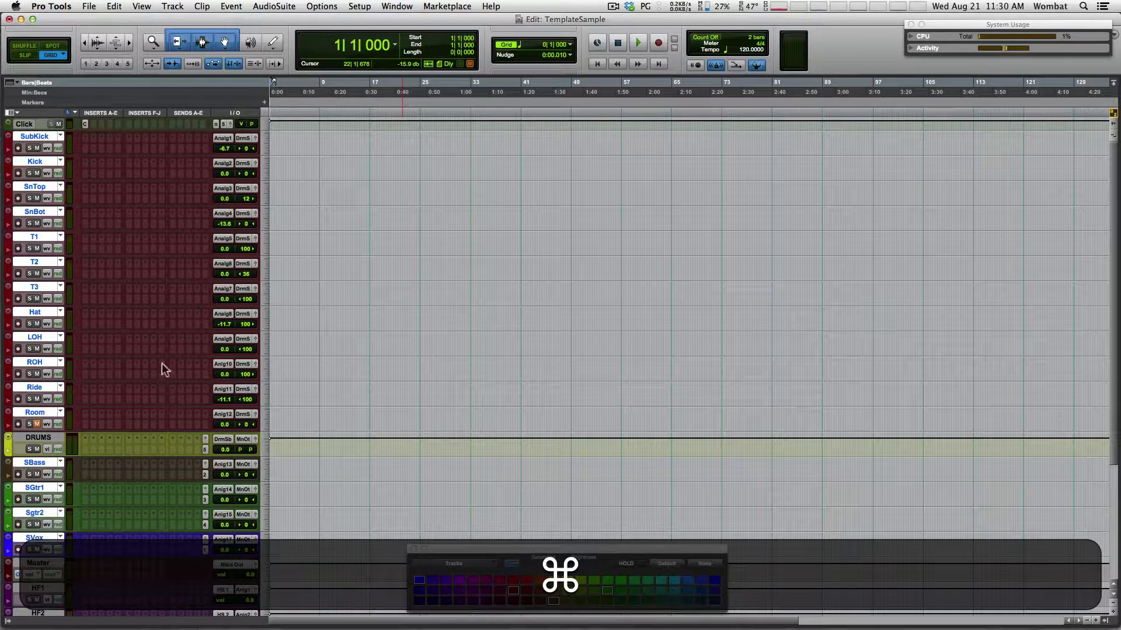
{"action": "left_click", "coordinate": [89, 7]}
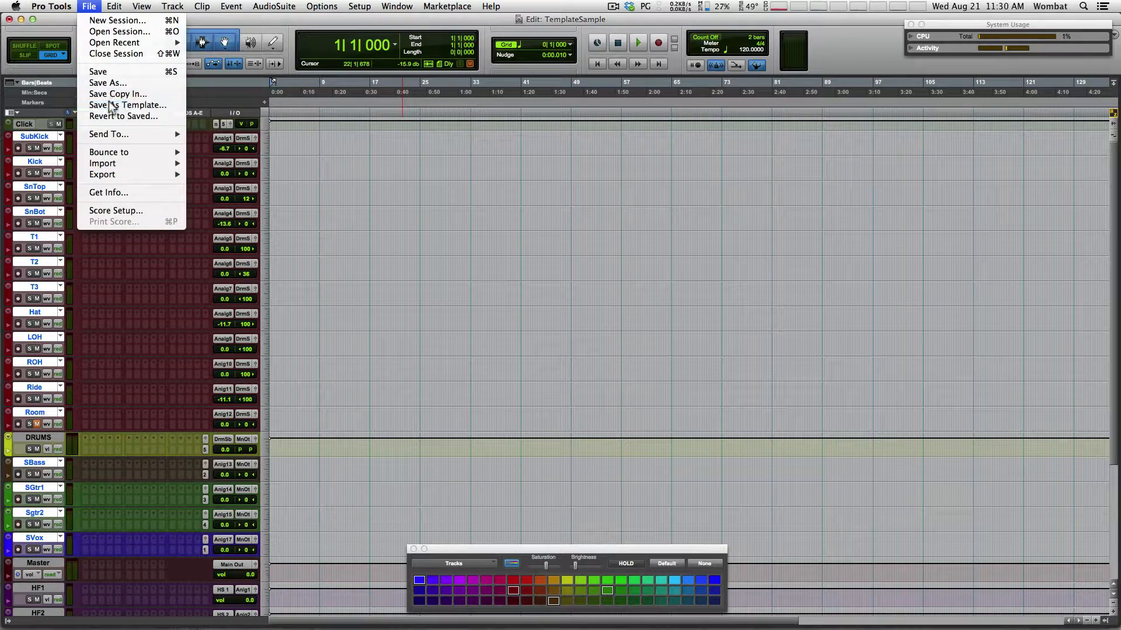
{"action": "left_click", "coordinate": [112, 105]}
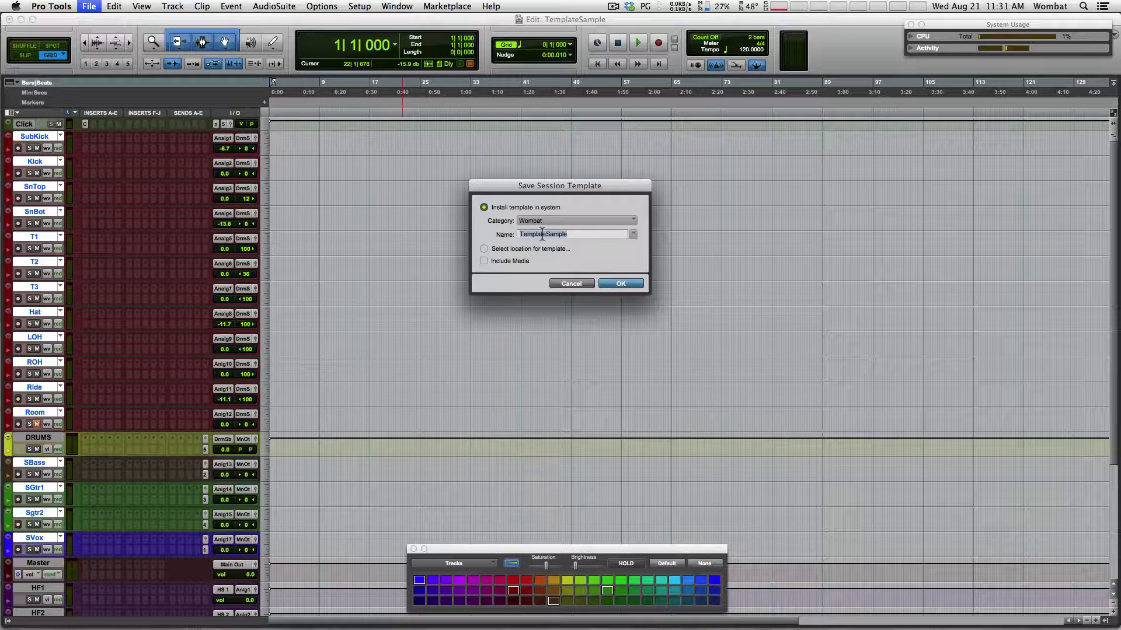
Confirm installing the TemplateSample template, save the session, and close it
{"action": "left_click", "coordinate": [621, 283]}
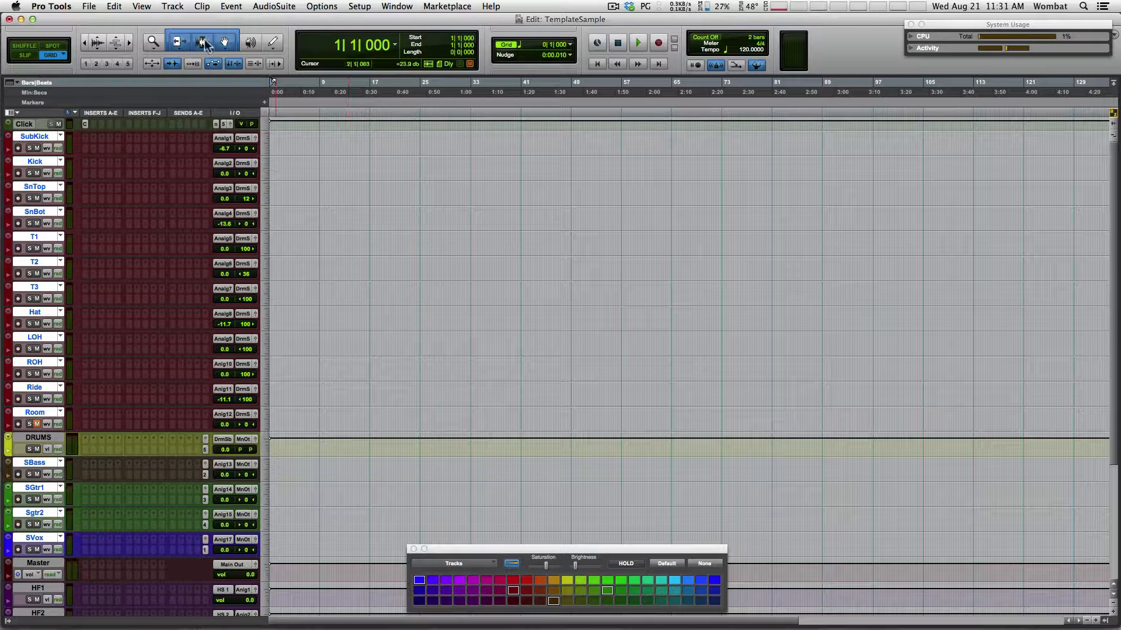
{"action": "left_click", "coordinate": [89, 8]}
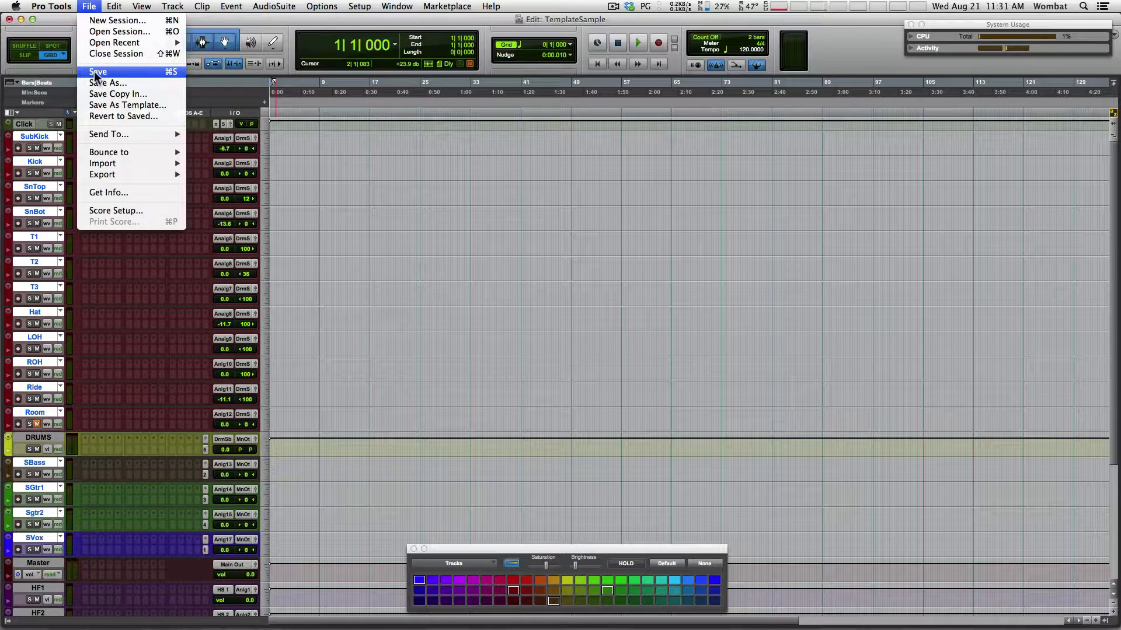
{"action": "left_click", "coordinate": [93, 71]}
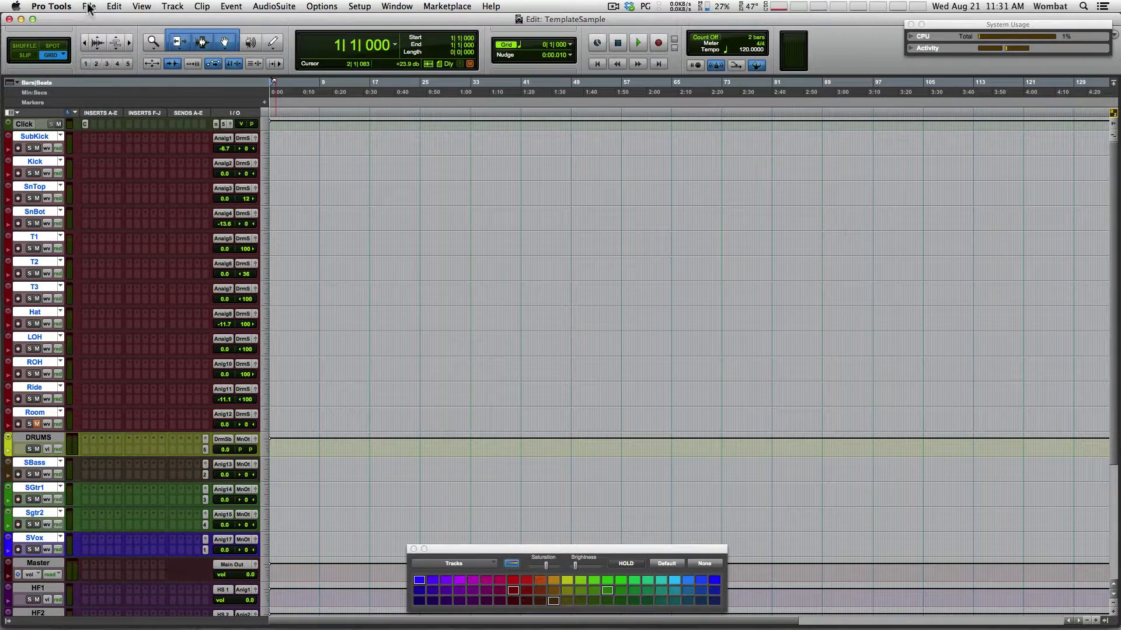
{"action": "left_click", "coordinate": [91, 7]}
{"action": "left_click", "coordinate": [96, 52]}
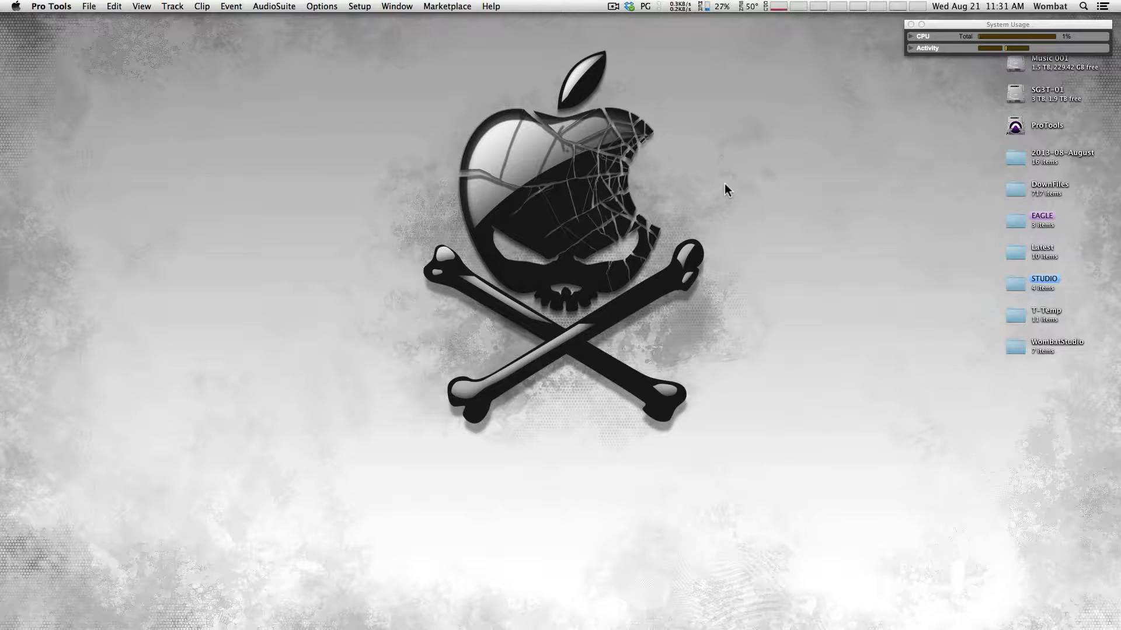
Start a new session from the TemplateSample template at 44.1 kHz, BWF (.WAV), 32 Bit Float
{"action": "mouse_move", "coordinate": [663, 619]}
{"action": "left_click", "coordinate": [88, 6]}
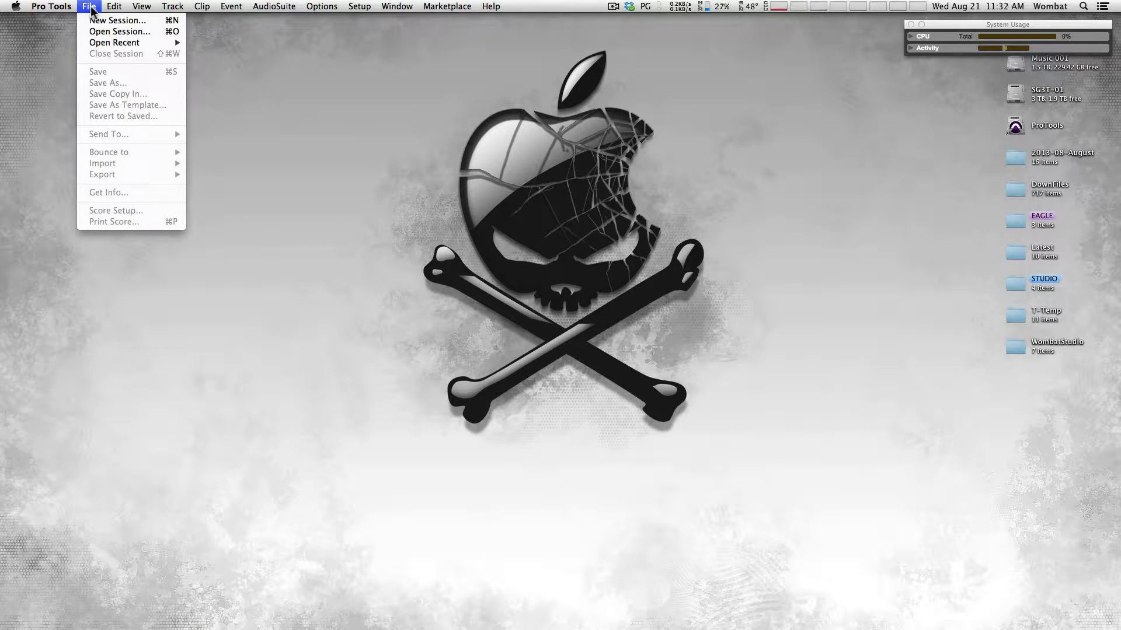
{"action": "left_click", "coordinate": [93, 21]}
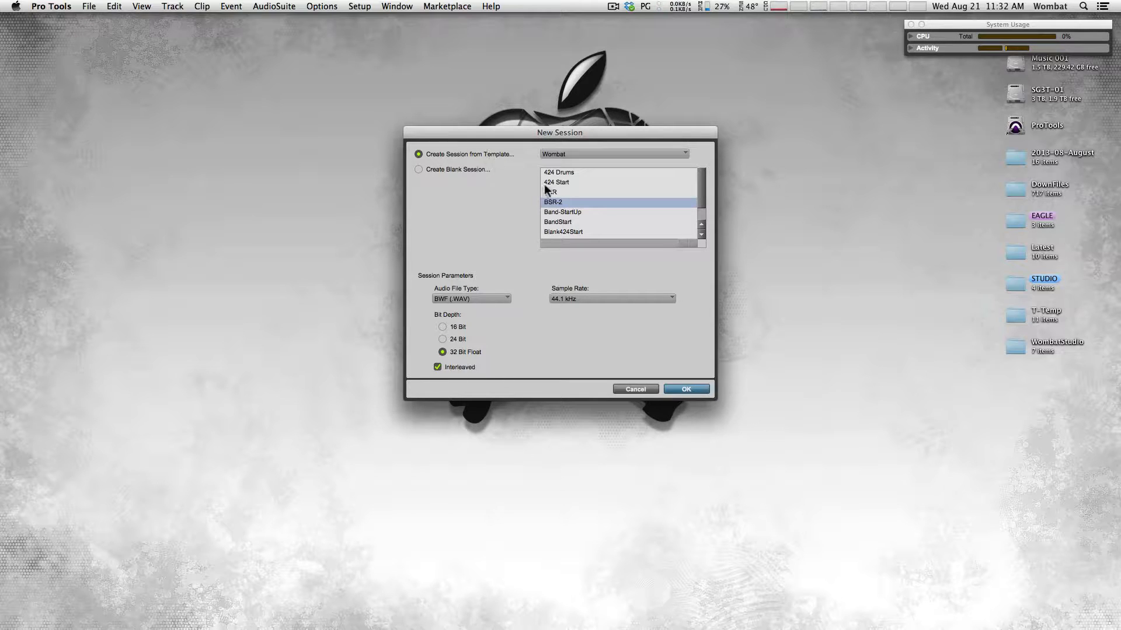
{"action": "mouse_move", "coordinate": [705, 192]}
{"action": "left_mouse_down"}
{"action": "mouse_move", "coordinate": [704, 202]}
{"action": "mouse_move", "coordinate": [702, 190]}
{"action": "left_mouse_up"}
{"action": "left_click_drag", "start_coordinate": [698, 195], "coordinate": [702, 232]}
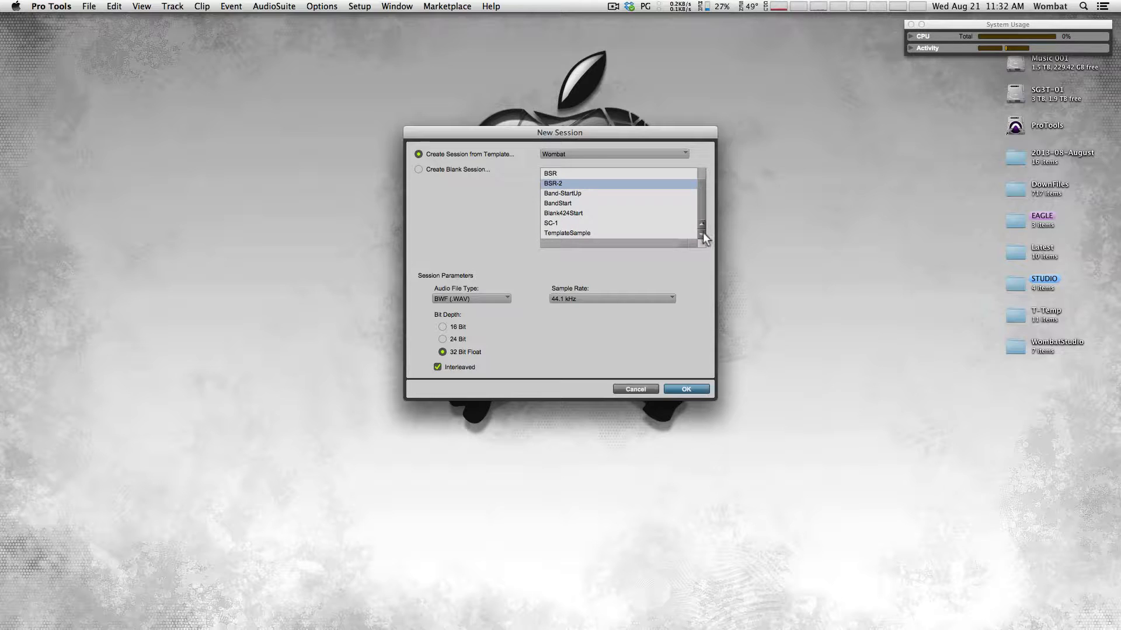
{"action": "left_click", "coordinate": [561, 233]}
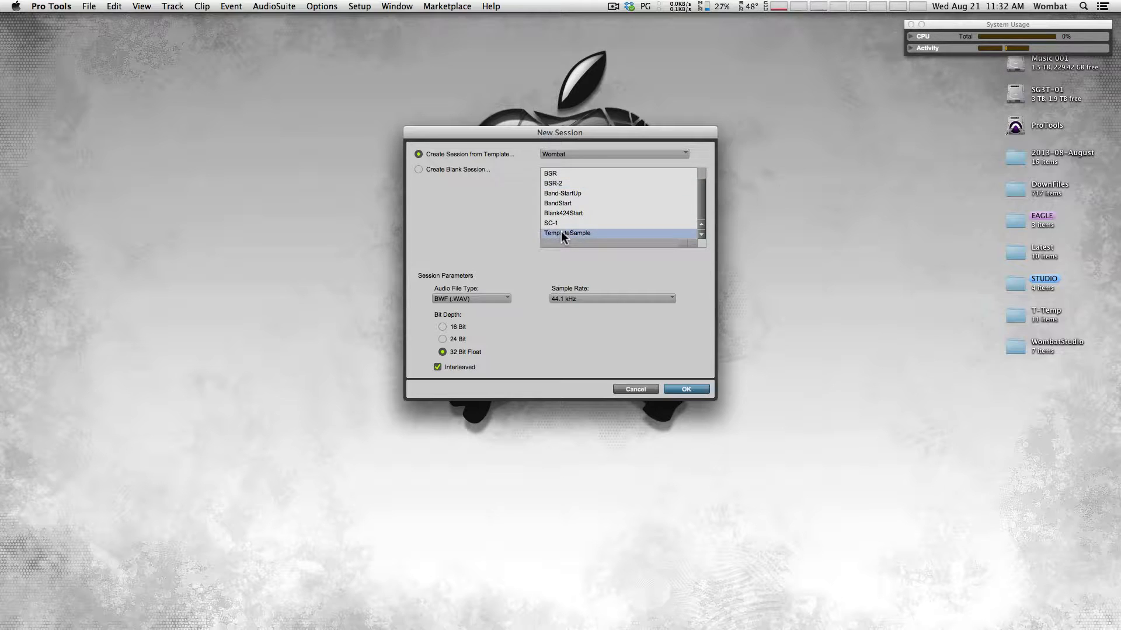
{"action": "left_click", "coordinate": [573, 299]}
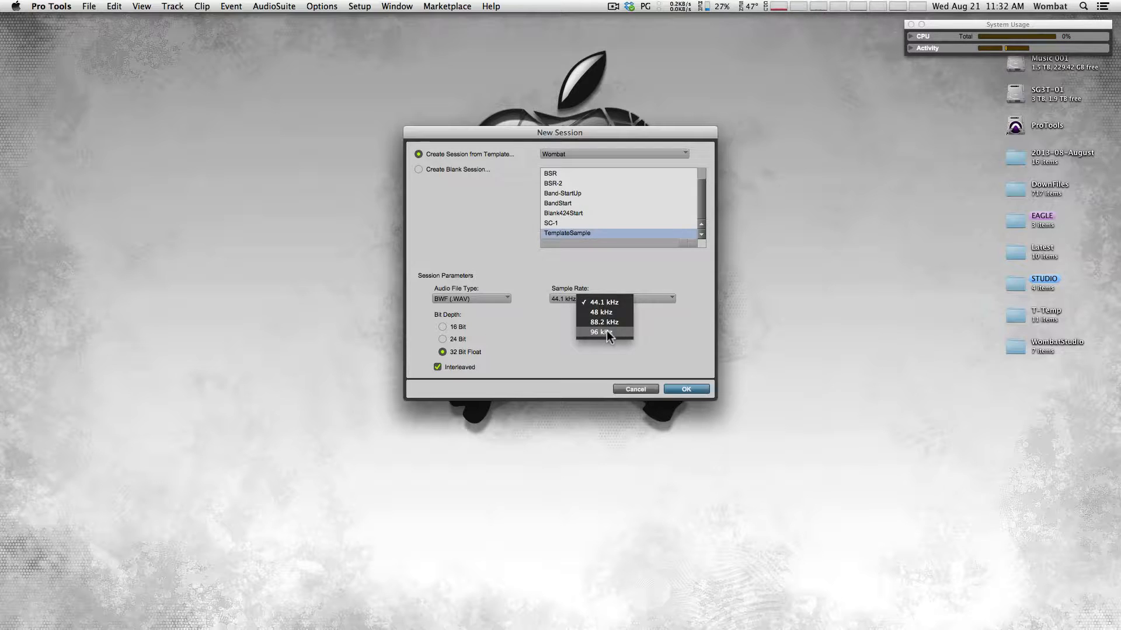
{"action": "left_click", "coordinate": [561, 296]}
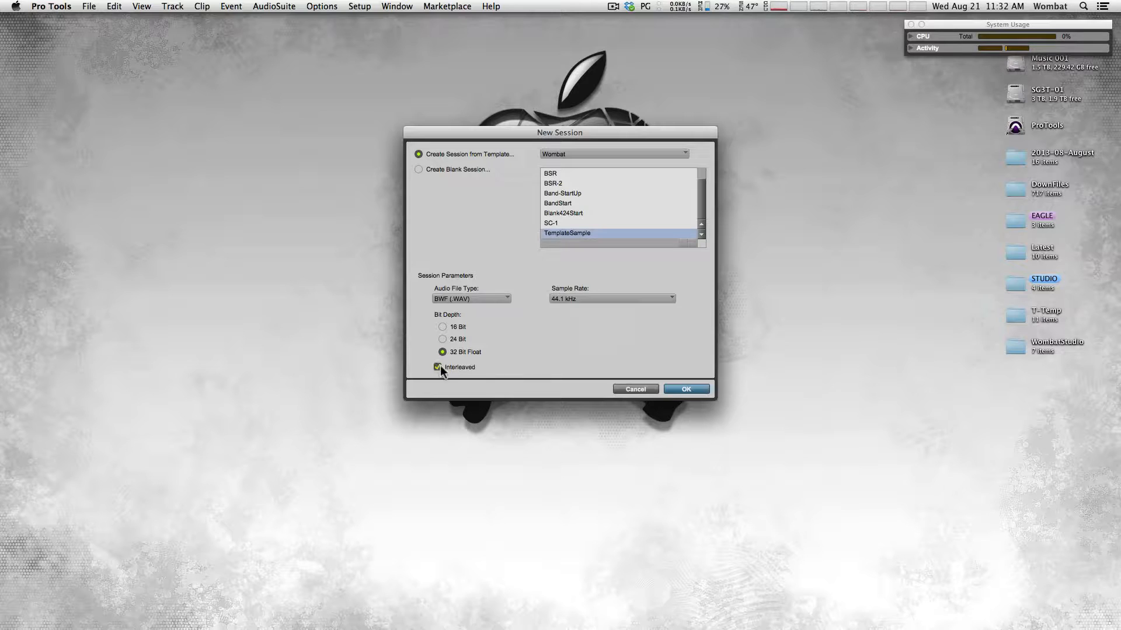
{"action": "left_click", "coordinate": [685, 390]}
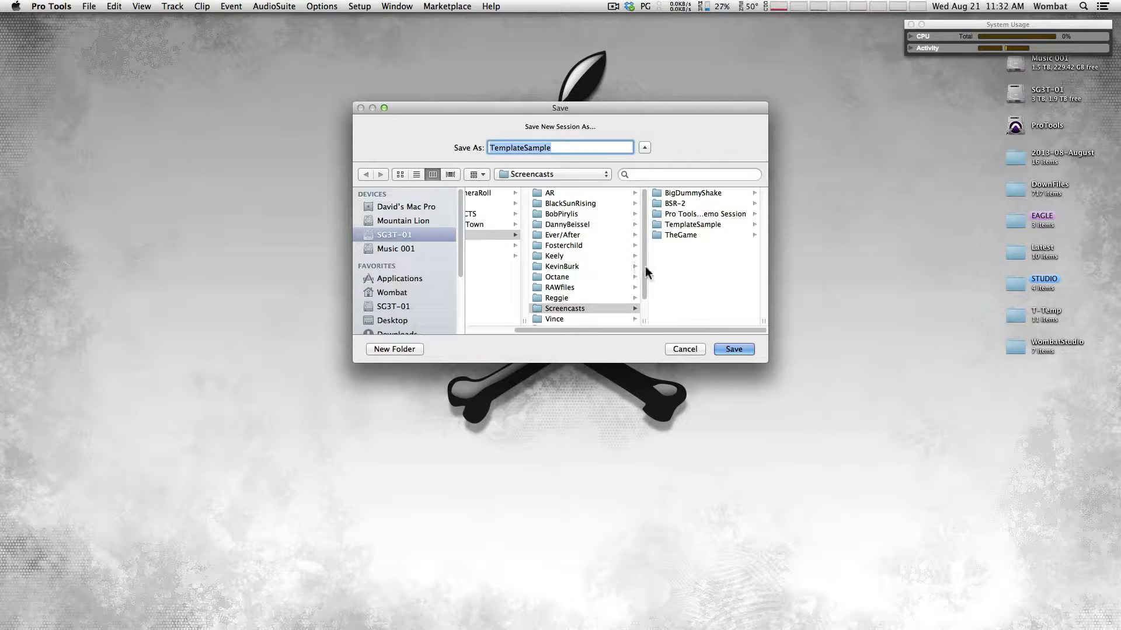
Replace the suggested name with TrackSample and save the new session
{"action": "left_click", "coordinate": [558, 147]}
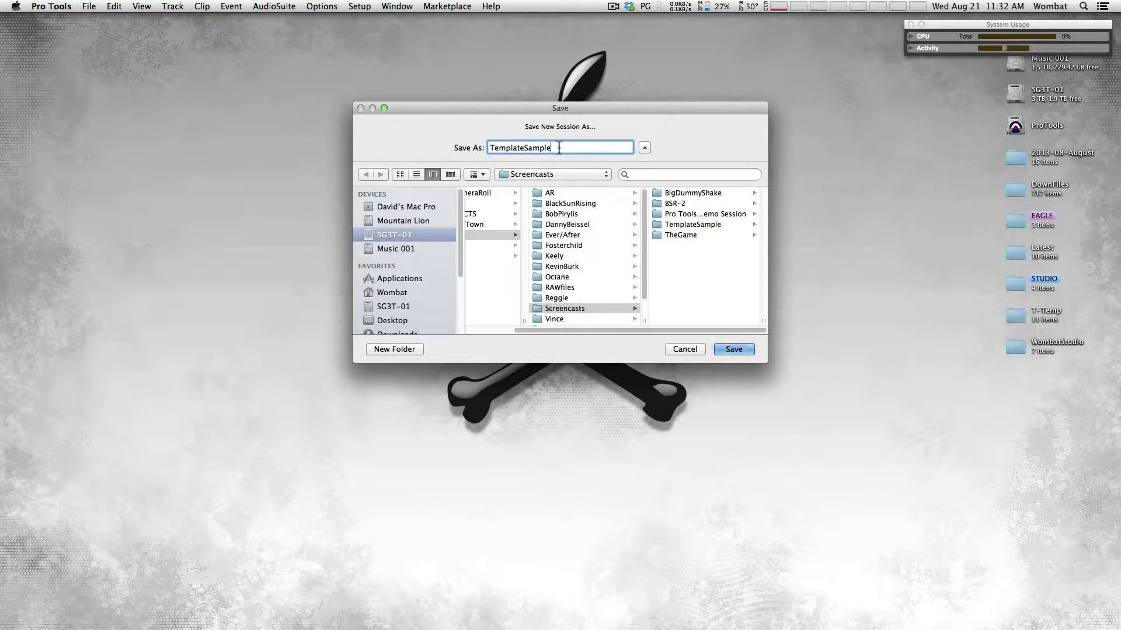
{"action": "key", "text": "BackSpace"}
{"action": "key", "text": "BackSpace"}
{"action": "key", "text": "BackSpace"}
{"action": "key", "text": "BackSpace"}
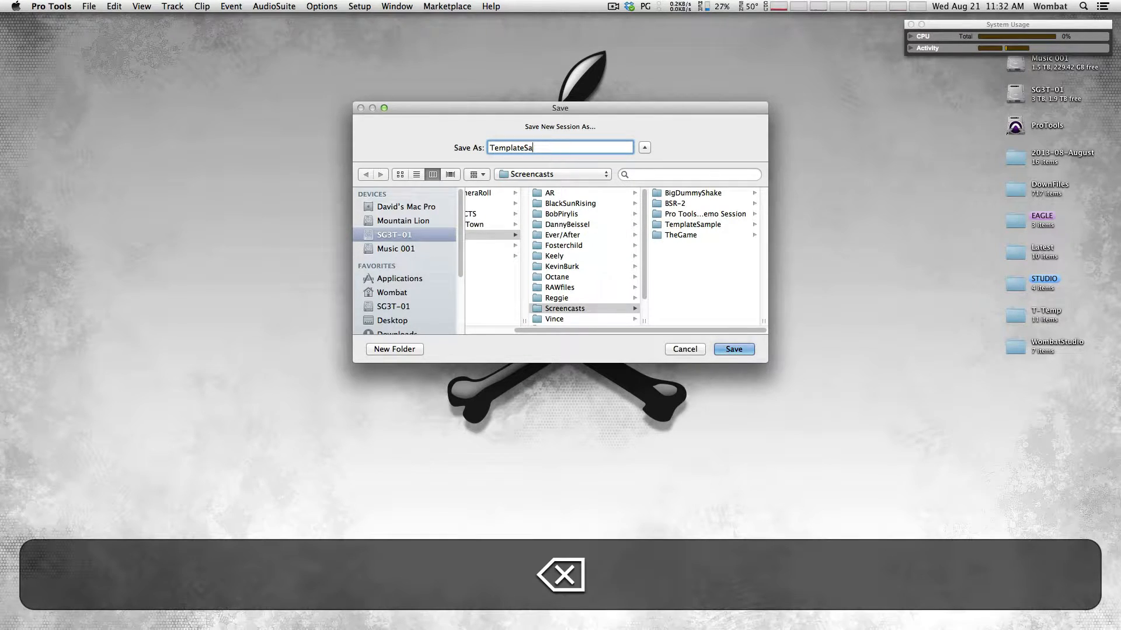
{"action": "key", "text": "BackSpace"}
{"action": "key", "text": "BackSpace"}
{"action": "key", "text": "BackSpace"}
{"action": "key", "text": "BackSpace"}
{"action": "key", "text": "BackSpace"}
{"action": "key", "text": "BackSpace"}
{"action": "key", "text": "BackSpace"}
{"action": "key", "text": "BackSpace"}
{"action": "key", "text": "BackSpace"}
{"action": "key", "text": "BackSpace"}
{"action": "type", "text": "TrackSample"}
{"action": "key", "text": "Return"}
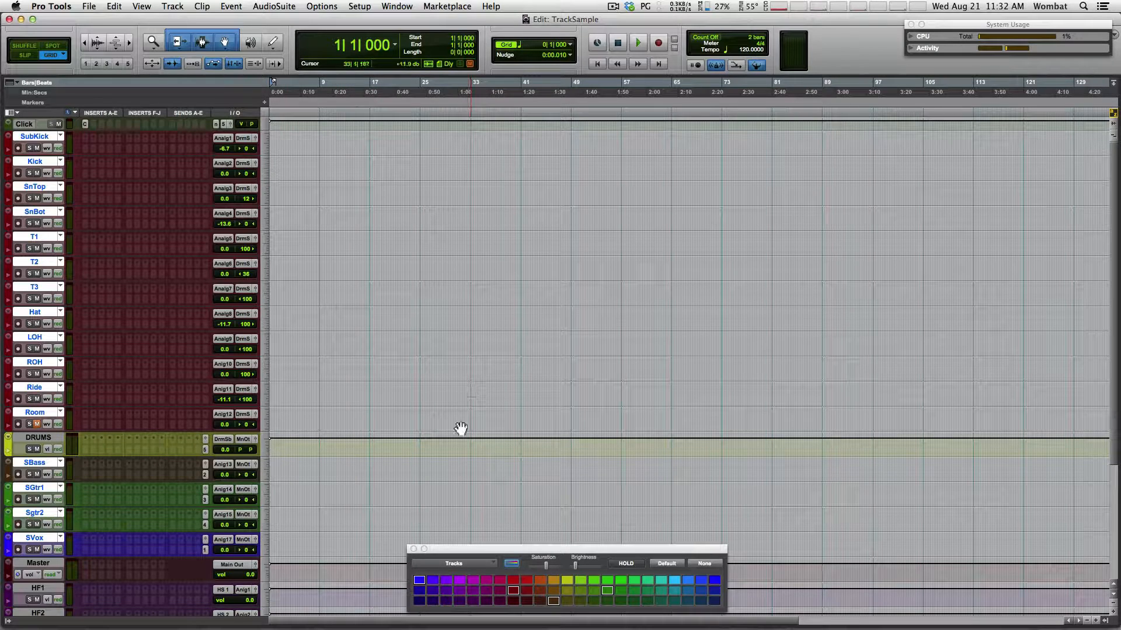
Close the Color Palette and briefly expand, then collapse, the CPU and activity meters
{"action": "left_click", "coordinate": [412, 550]}
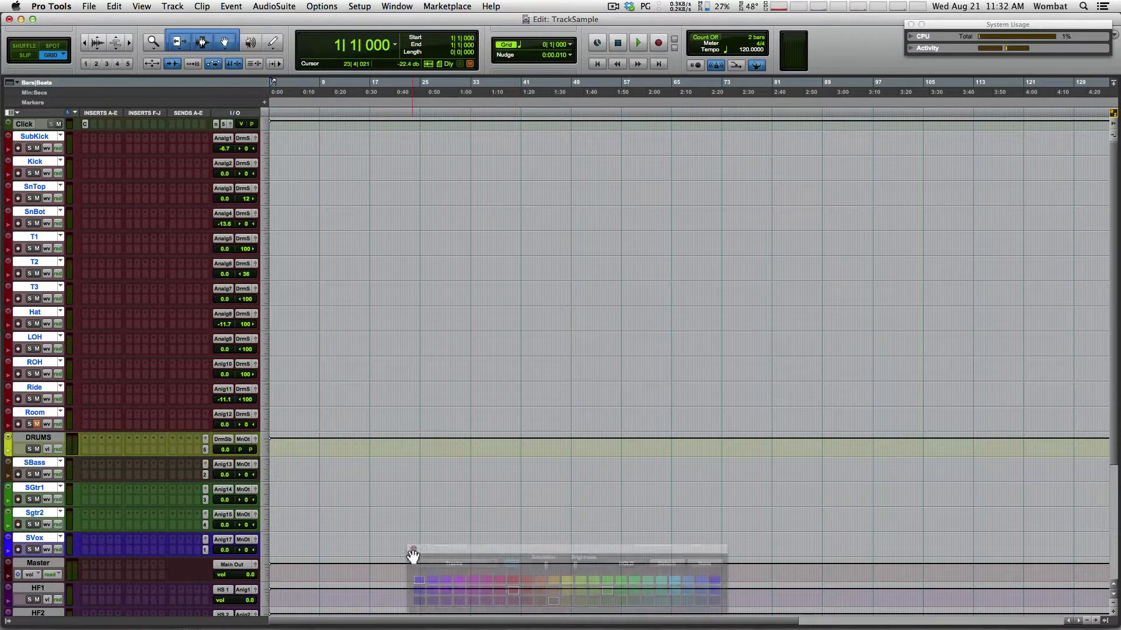
{"action": "left_click", "coordinate": [909, 36]}
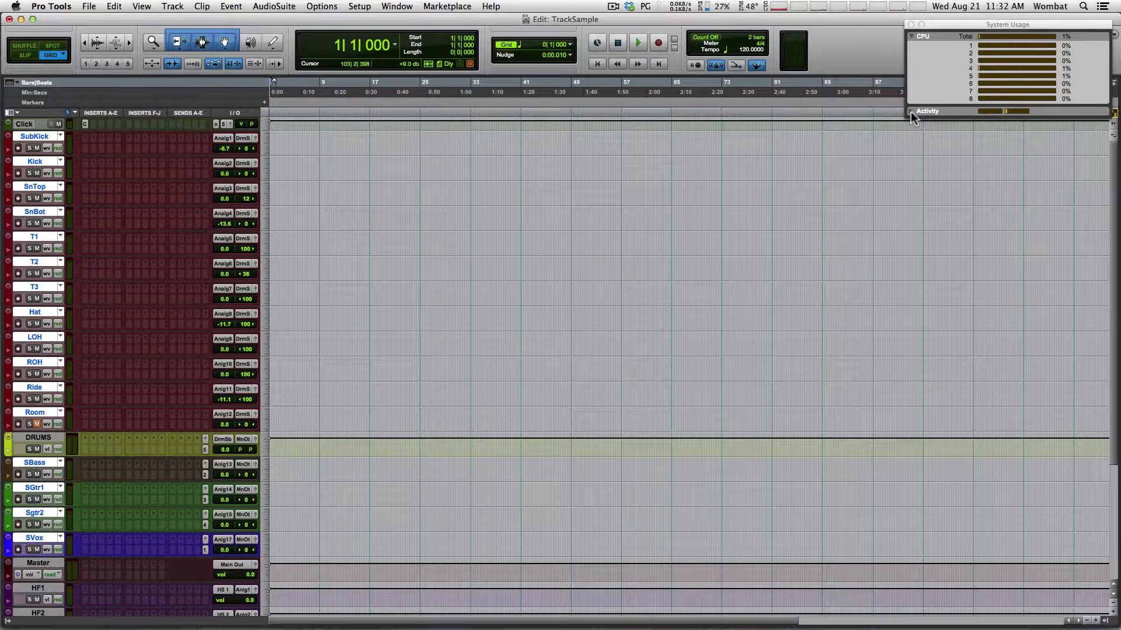
{"action": "left_click", "coordinate": [910, 111]}
{"action": "left_click", "coordinate": [910, 111]}
{"action": "left_click", "coordinate": [911, 35]}
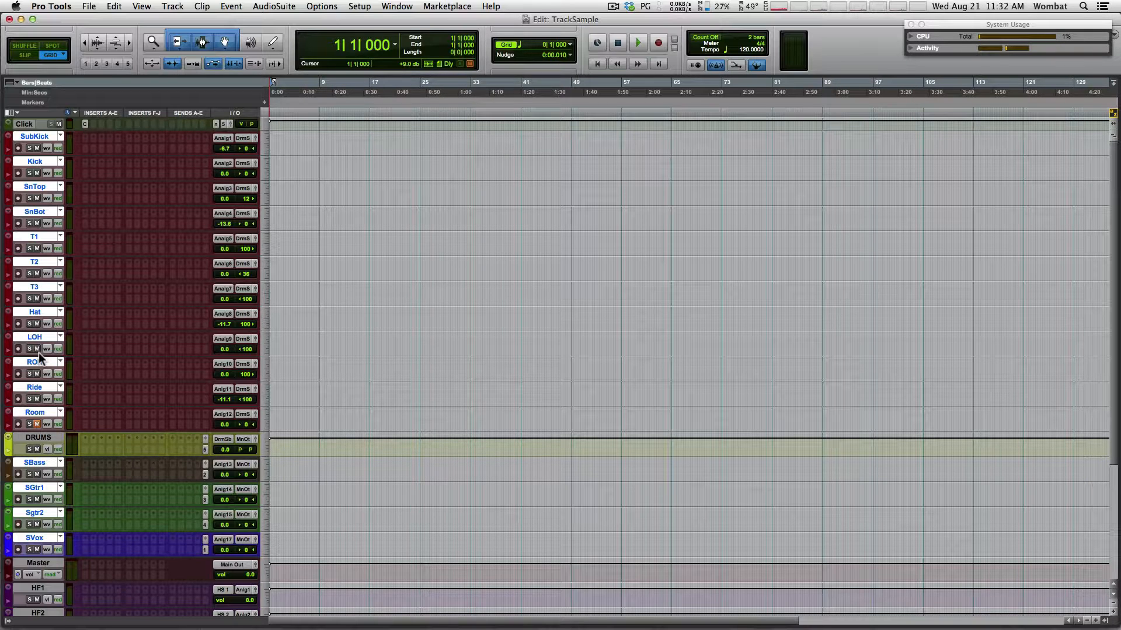
Record-arm every track at once with an Option+Shift-click on a record button
{"action": "key", "text": "alt"}
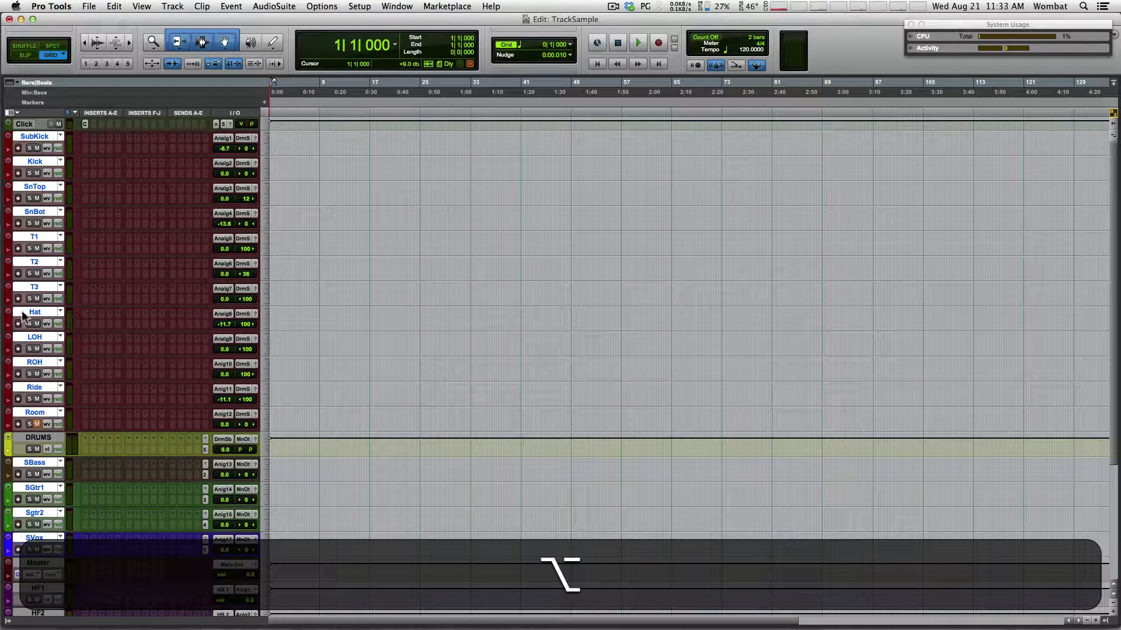
{"action": "key", "text": "shift"}
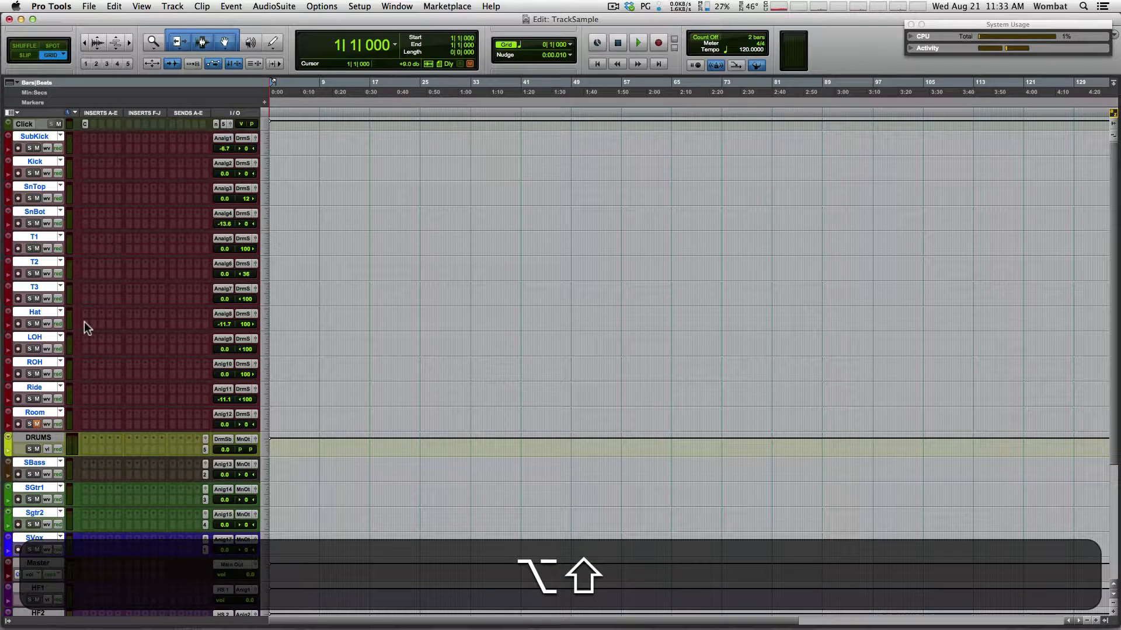
{"action": "left_click", "coordinate": [19, 399], "text": "alt+shift"}
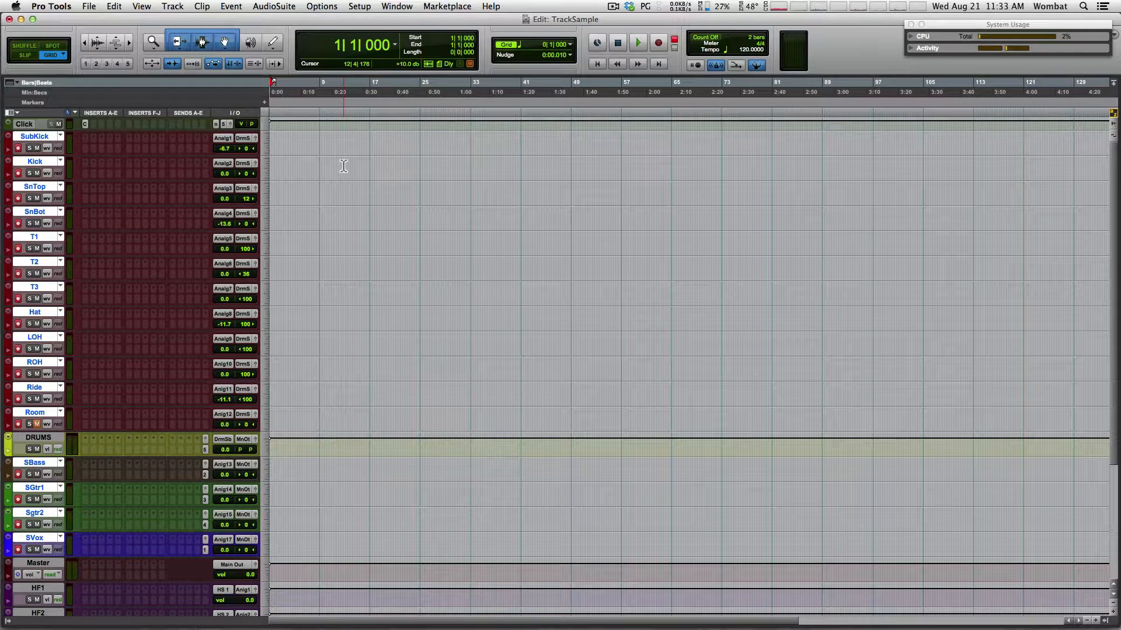
Record a first take on all tracks to about bar 9, checking levels in Mix before stopping
{"action": "key", "text": "KP_3"}
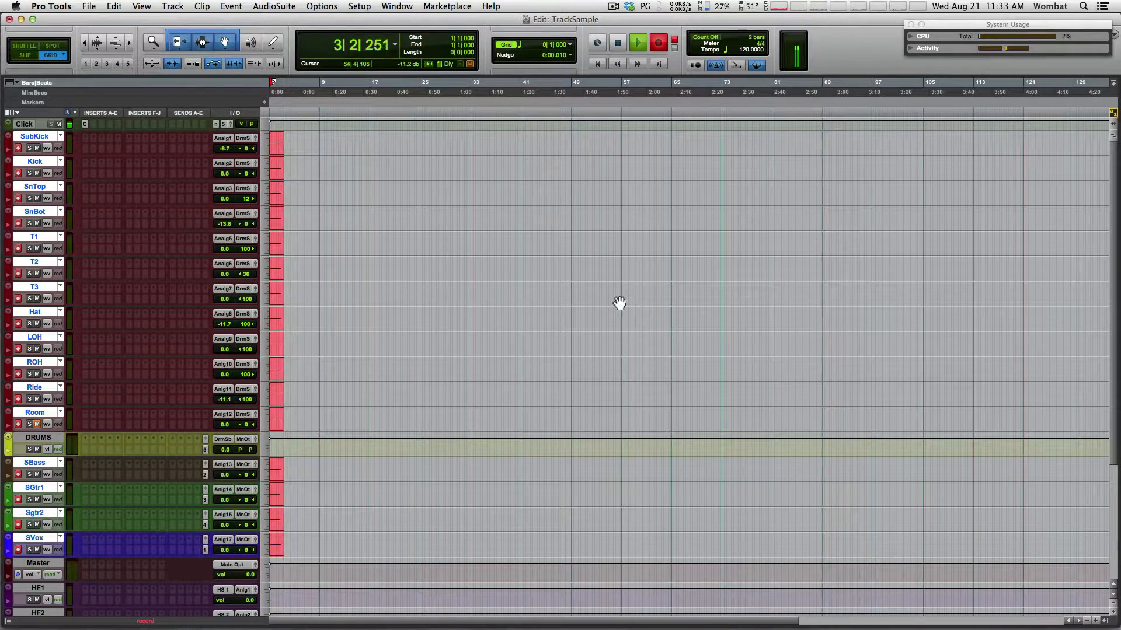
{"action": "key", "text": "super+equal"}
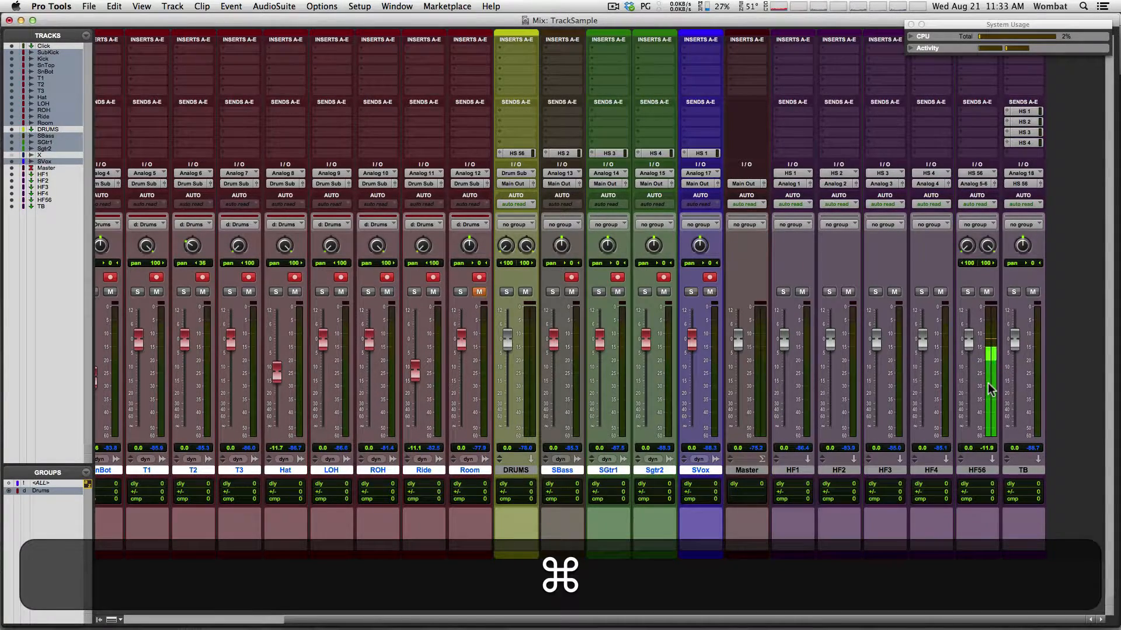
{"action": "key", "text": "super+equal"}
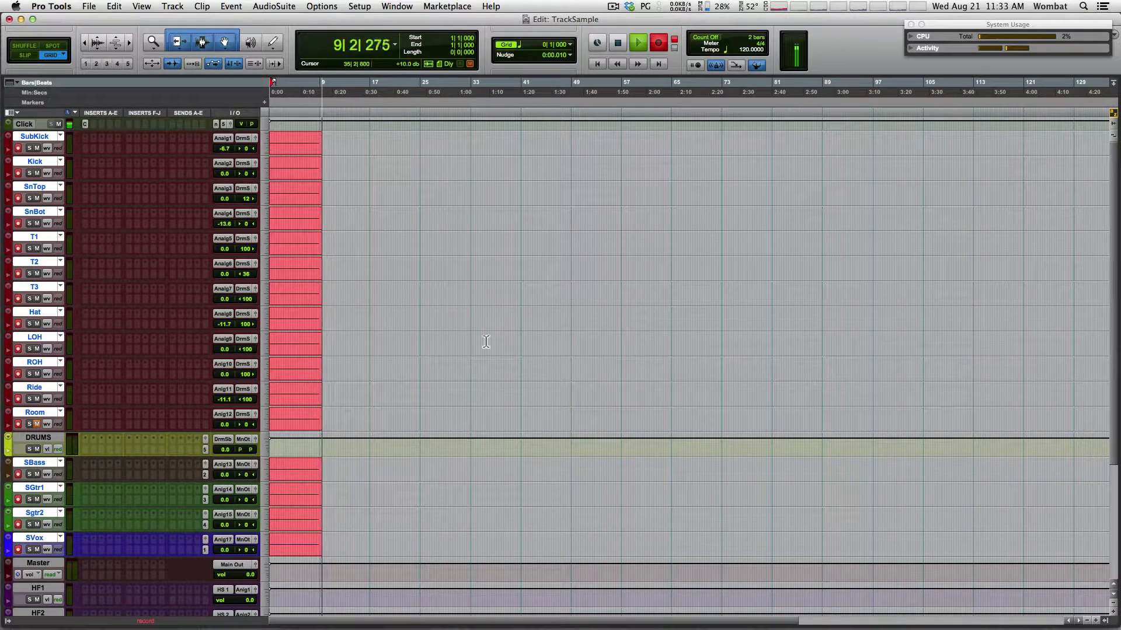
{"action": "key", "text": "space"}
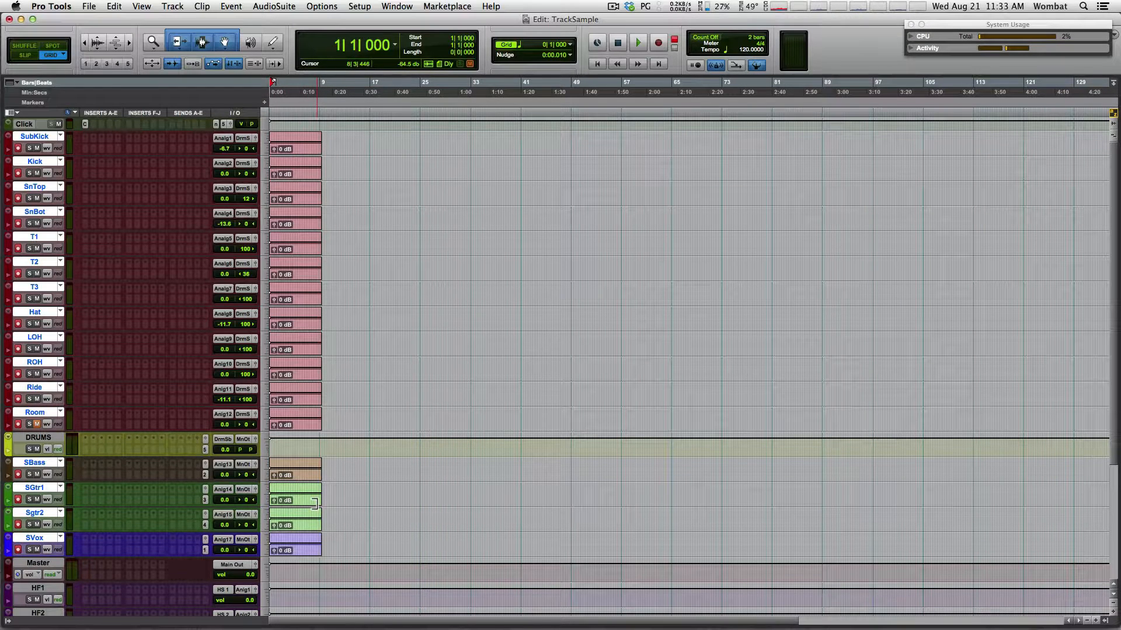
Give every track a new empty .01 playlist and start recording a new take
{"action": "key", "text": "alt"}
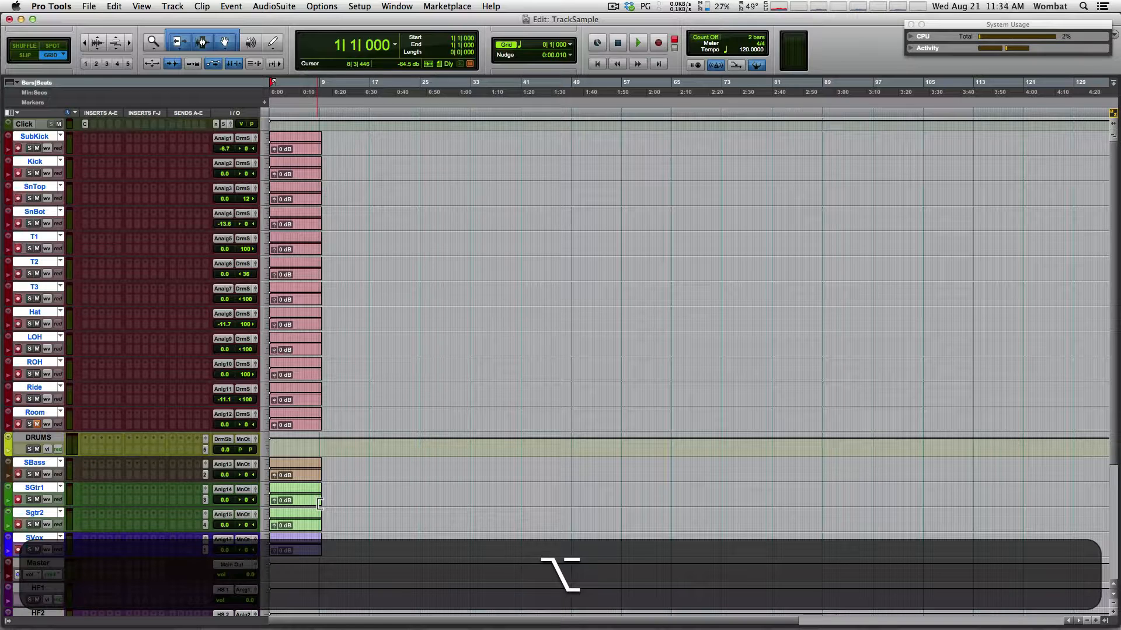
{"action": "key", "text": "shift"}
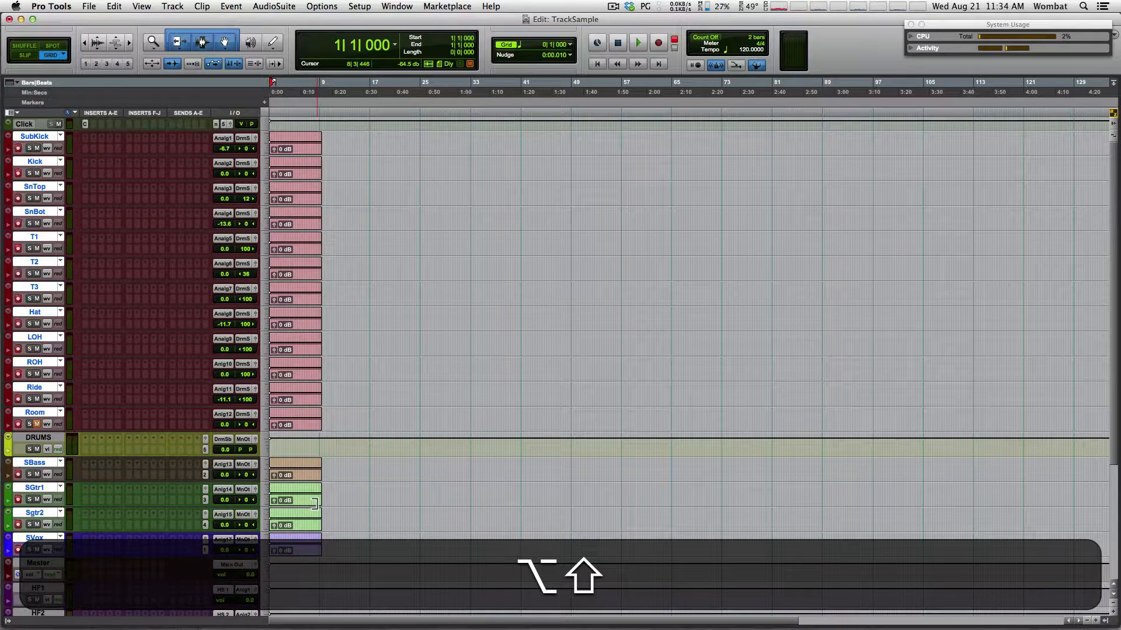
{"action": "key", "text": "ctrl"}
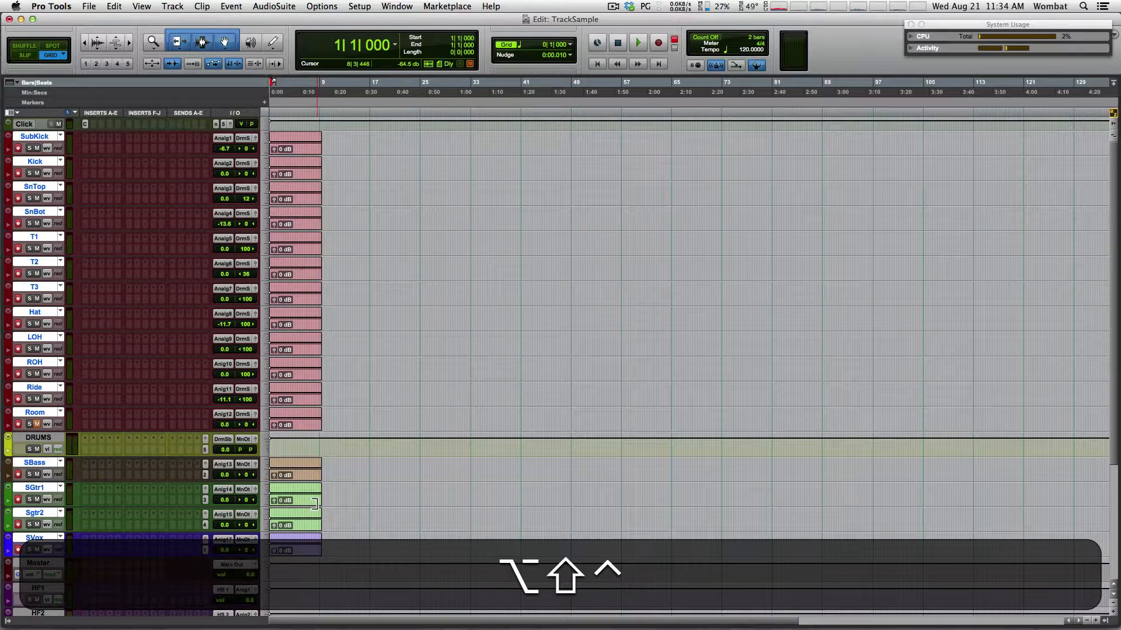
{"action": "key", "text": "ctrl+alt+shift+backslash"}
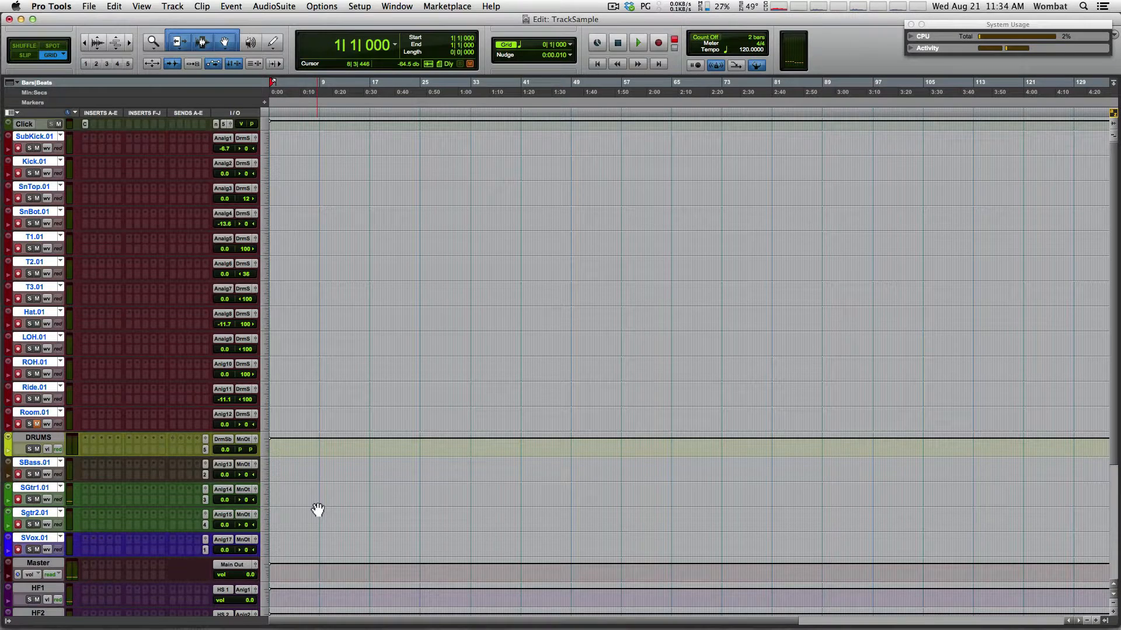
{"action": "key", "text": "KP_3"}
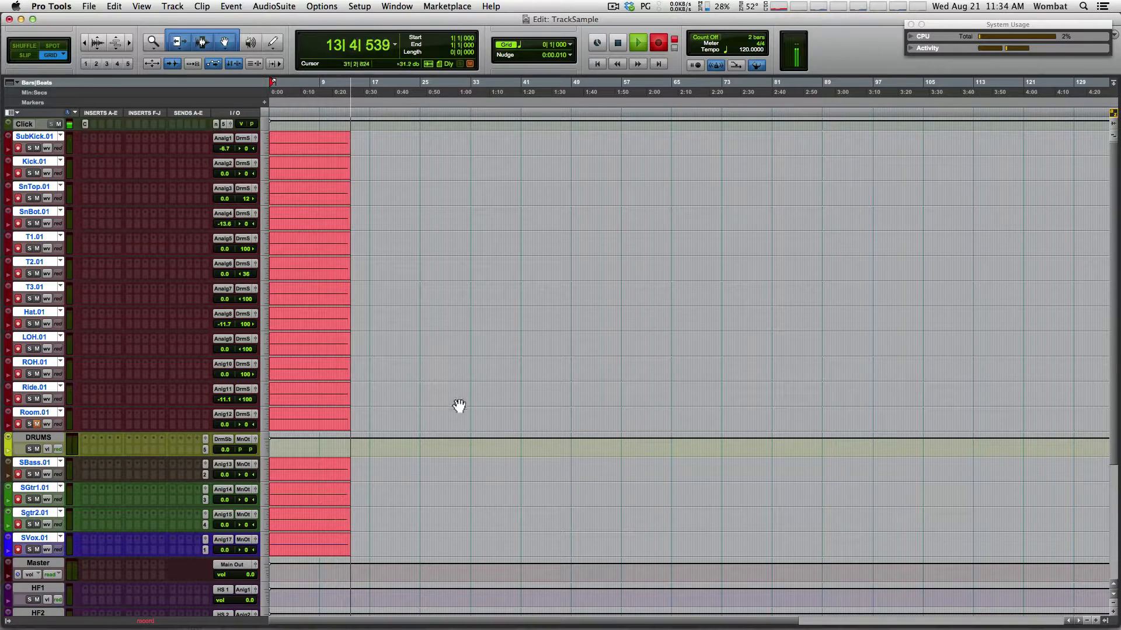
Switch the main counter to minutes and seconds and stop the take around bar 17
{"action": "left_click", "coordinate": [395, 45]}
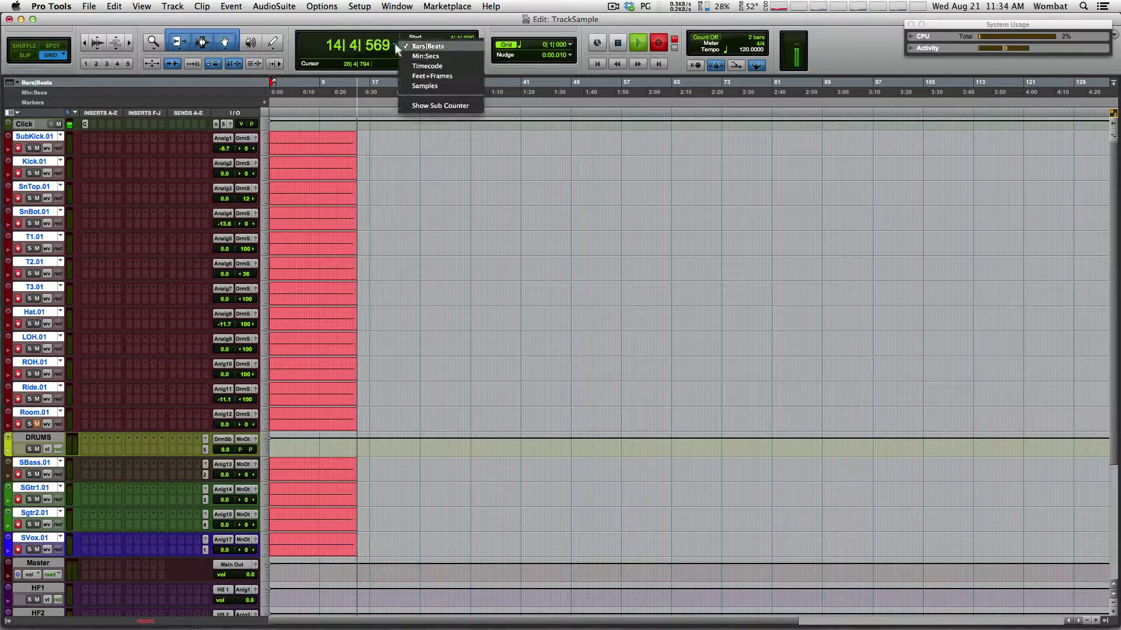
{"action": "left_click", "coordinate": [409, 55]}
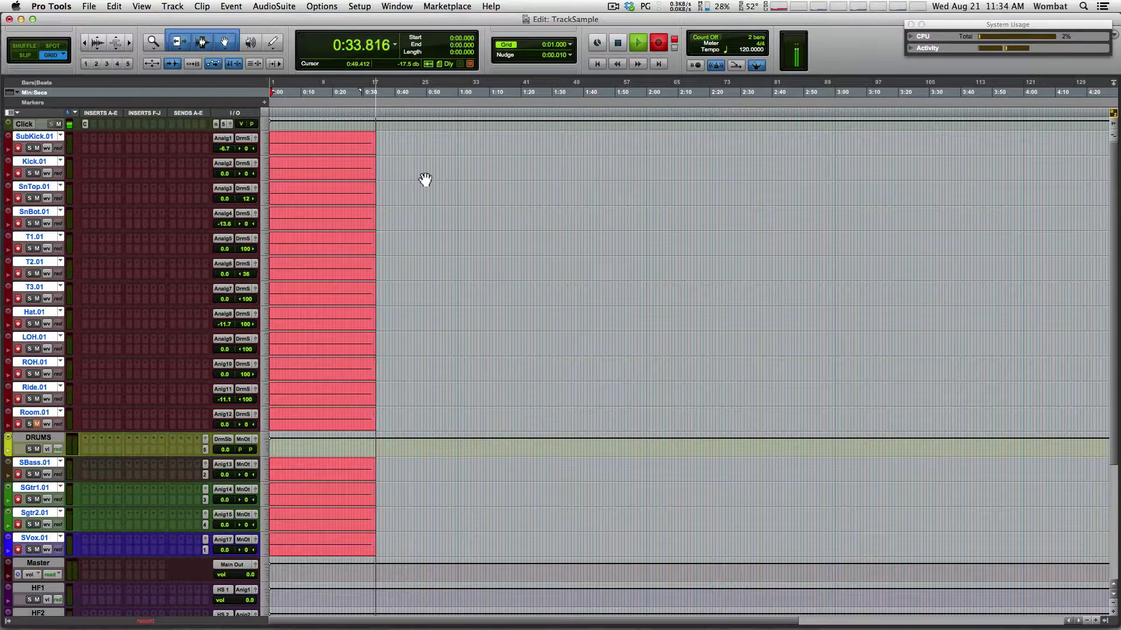
{"action": "key", "text": "space"}
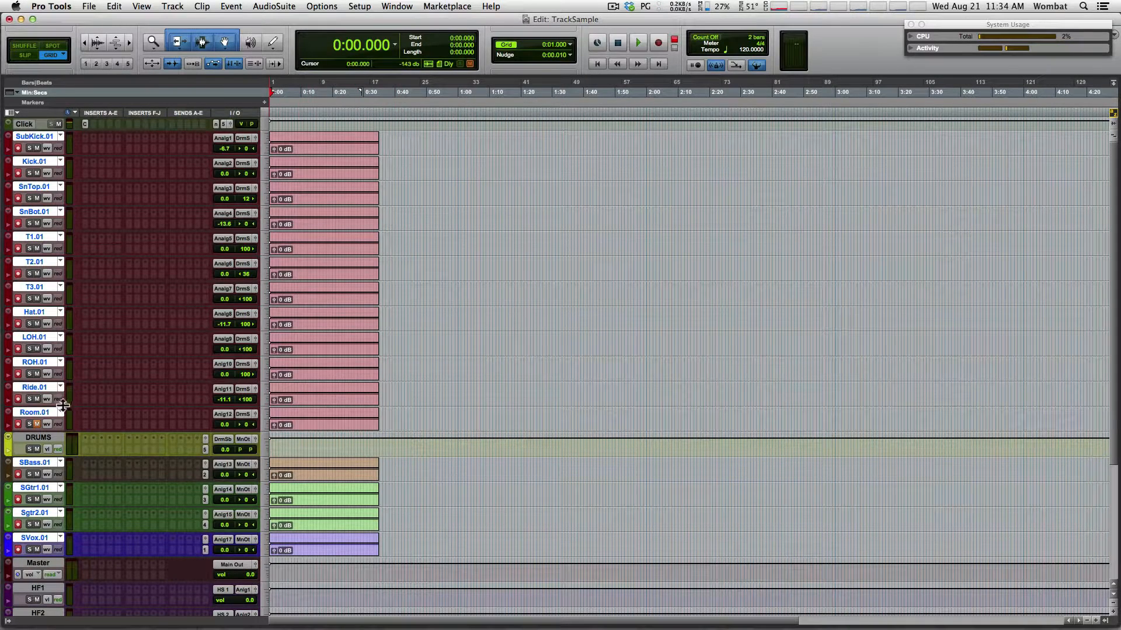
Disarm the SBass, SGtr1, Sgtr2 and SVox tracks
{"action": "left_click", "coordinate": [18, 474]}
{"action": "left_click", "coordinate": [18, 499]}
{"action": "left_click", "coordinate": [17, 524]}
{"action": "left_click", "coordinate": [17, 549]}
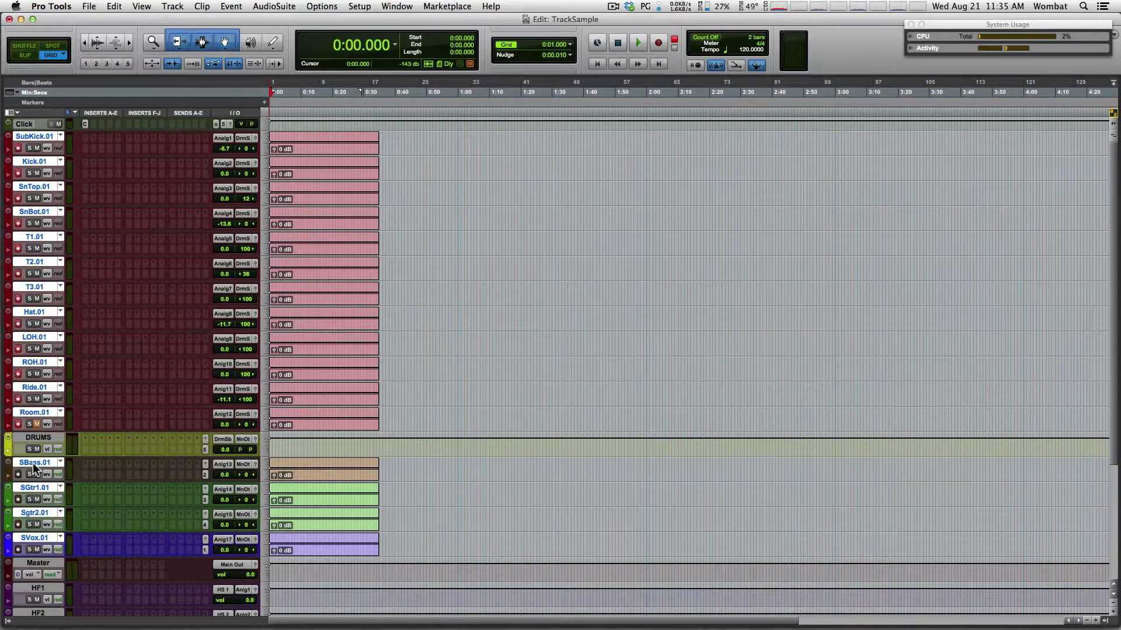
Put the drum tracks on new empty .02 playlists and start recording a drum take
{"action": "key", "text": "super"}
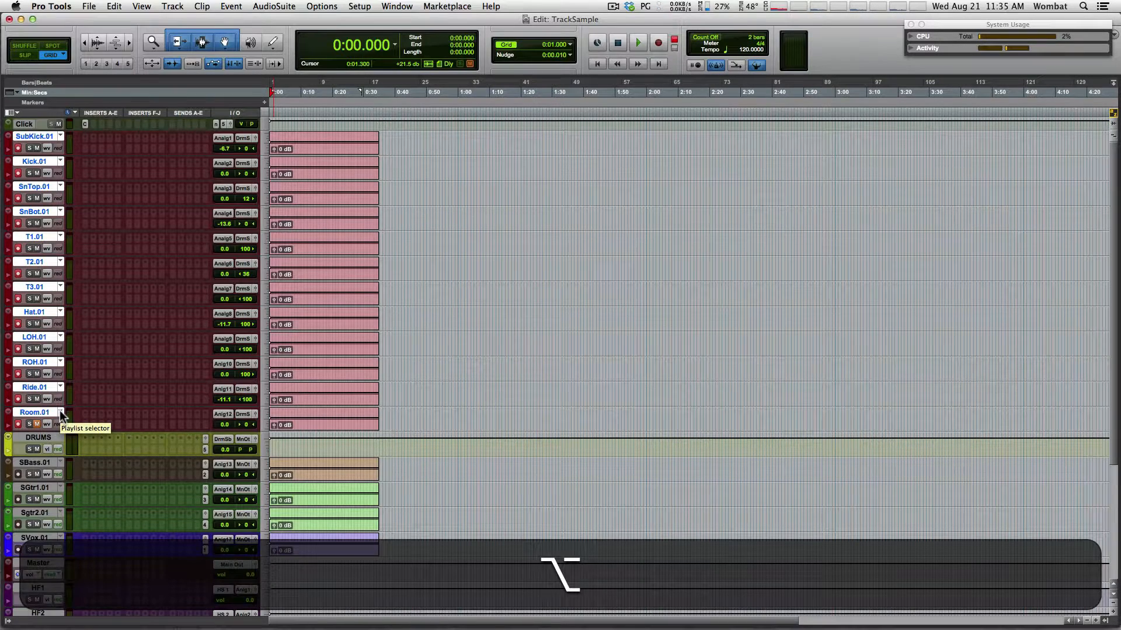
{"action": "key", "text": "ctrl+alt+shift+backslash"}
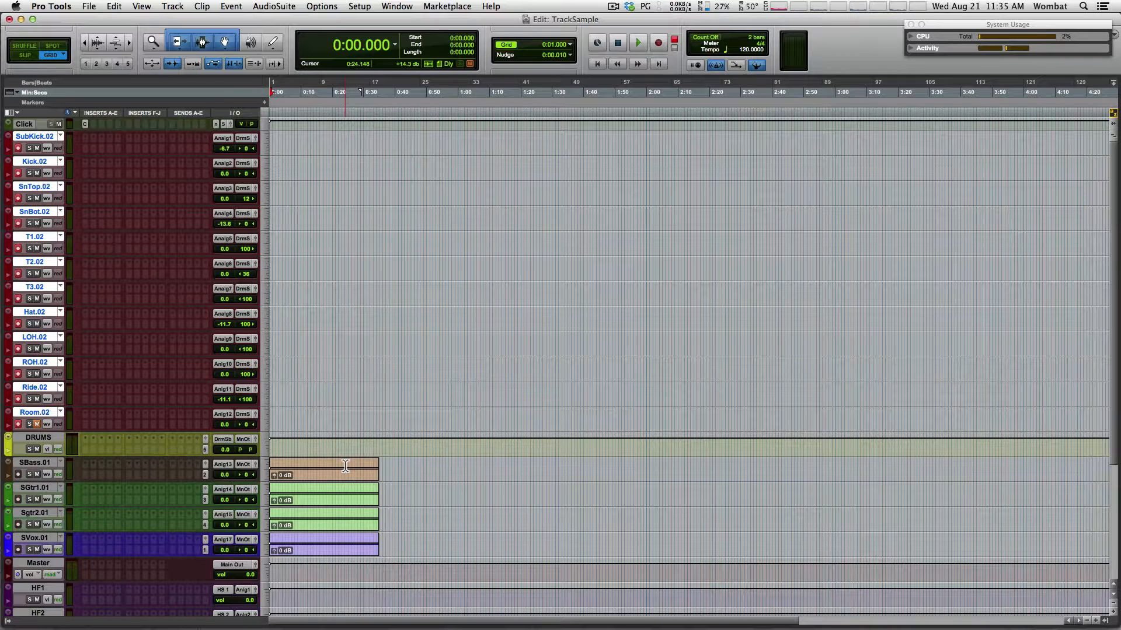
{"action": "key", "text": "3"}
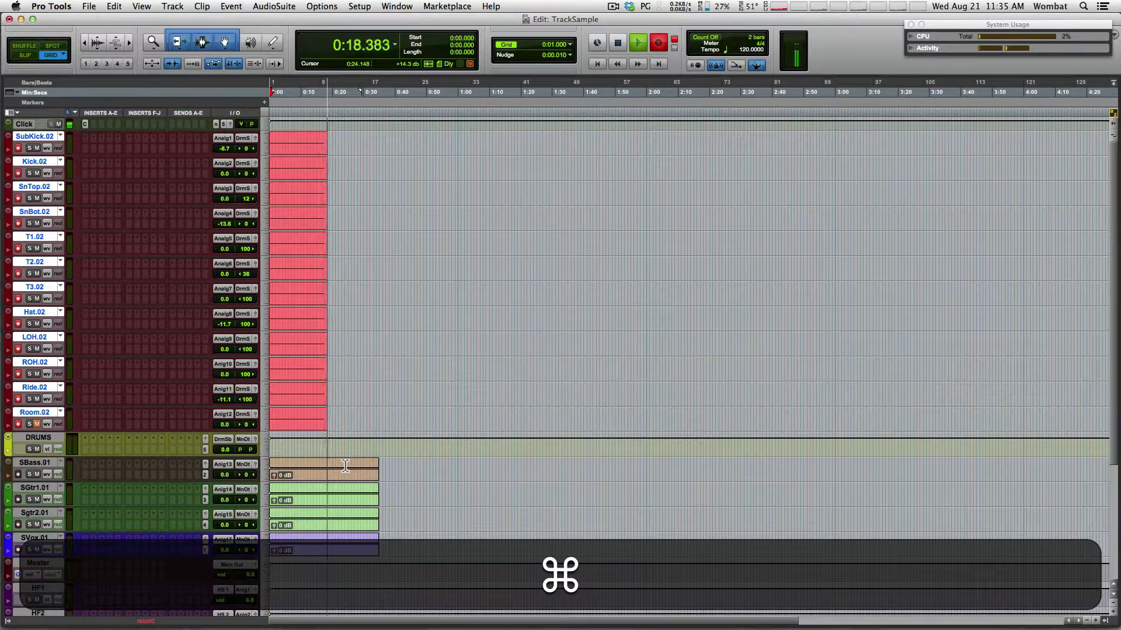
Record a second drum take on .02, then start a third on fresh .03 playlists
{"action": "key", "text": "super+period"}
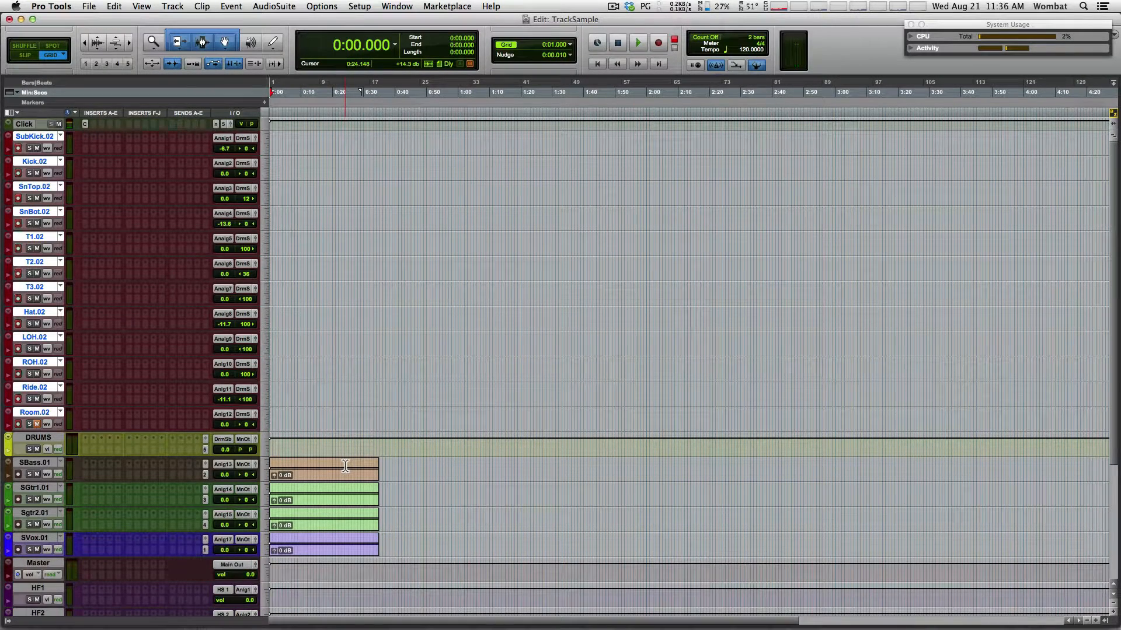
{"action": "key", "text": "KP_3"}
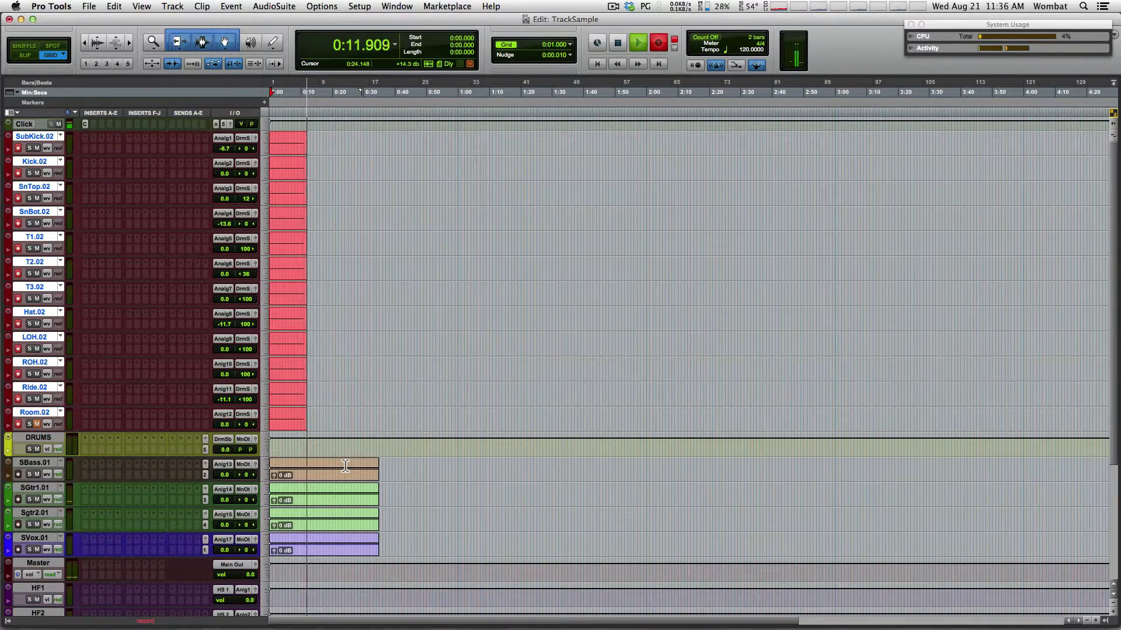
{"action": "key", "text": "space"}
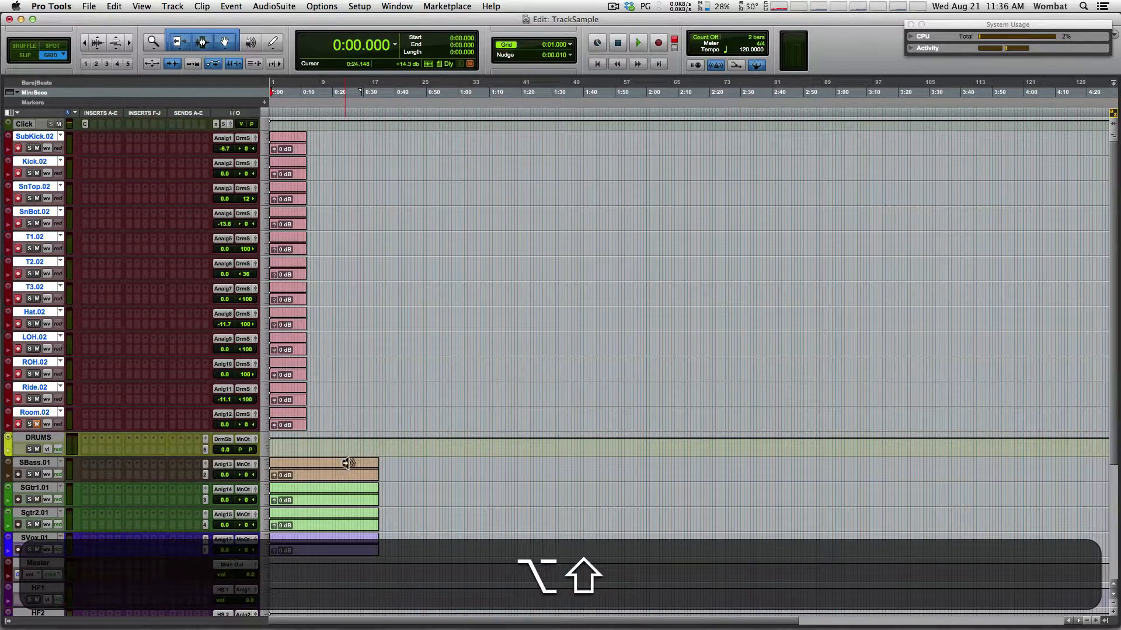
{"action": "key", "text": "ctrl+alt+shift+backslash"}
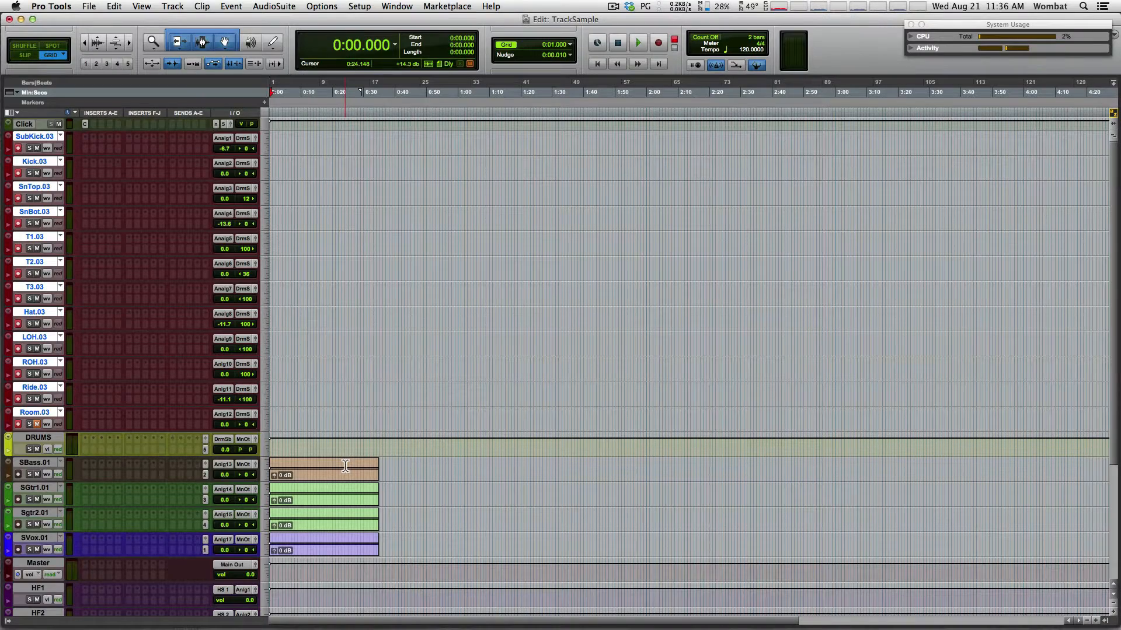
{"action": "key", "text": "3"}
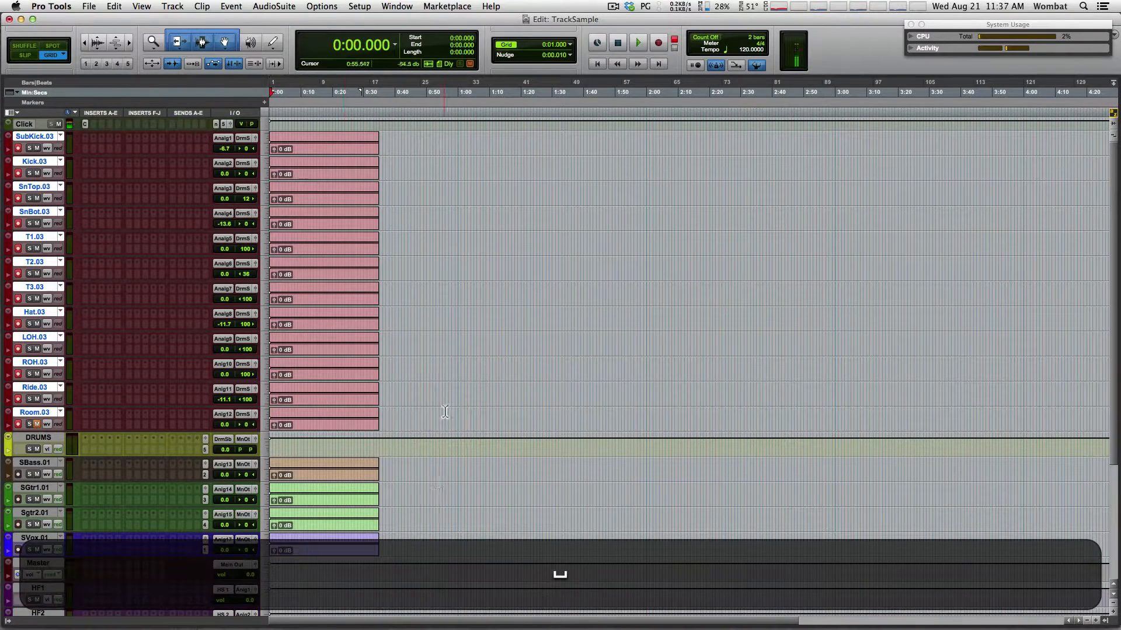
Disarm and deselect the drum tracks, then fit the whole session in the window
{"action": "left_click", "coordinate": [18, 424], "text": "alt+shift"}
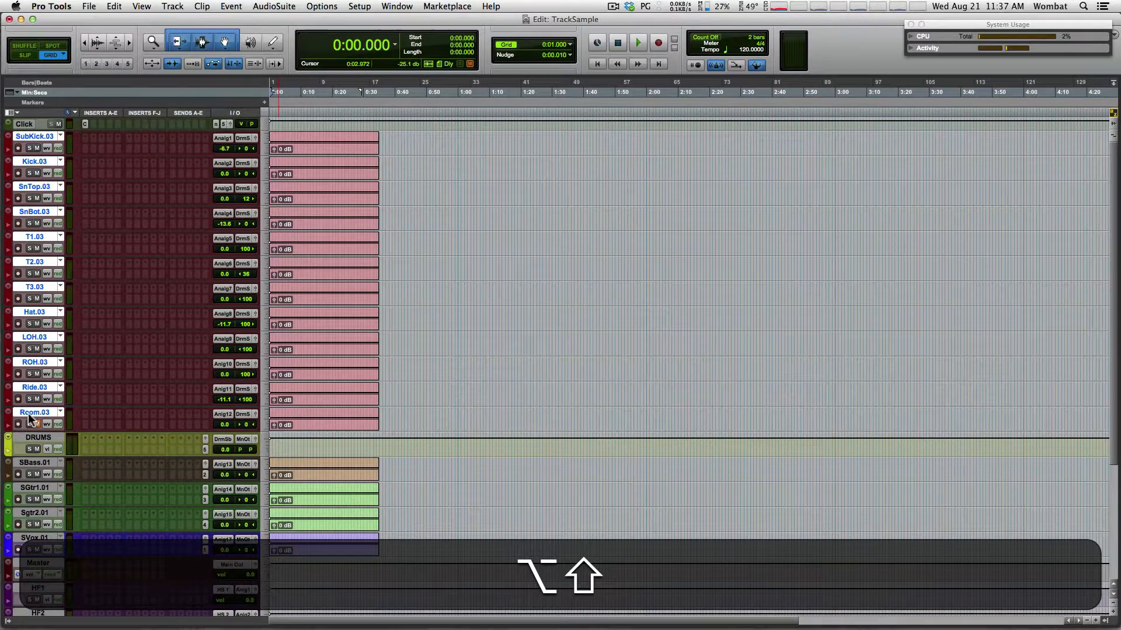
{"action": "left_click", "coordinate": [27, 413], "text": "alt+shift"}
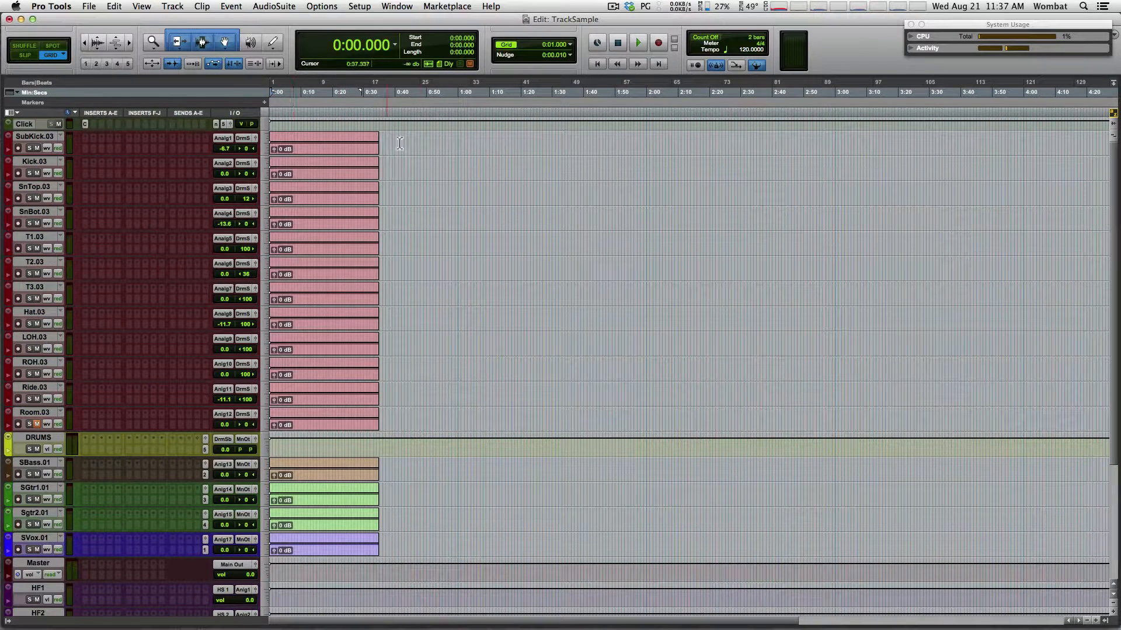
{"action": "key", "text": "alt+a"}
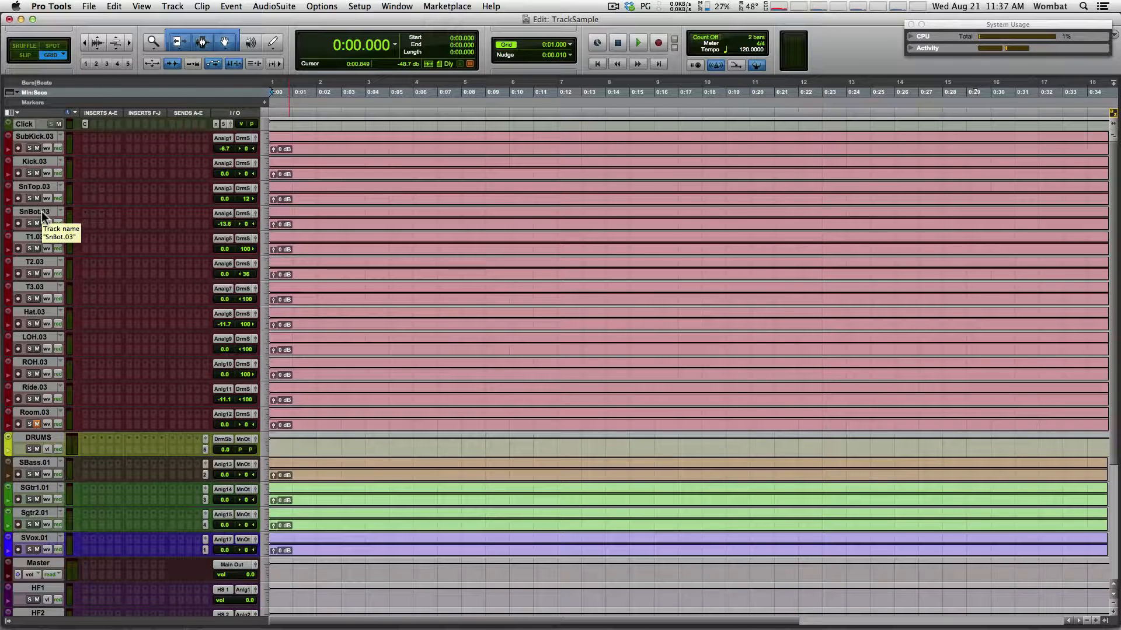
Show the drum tracks' stacked takes in Playlists view
{"action": "left_click", "coordinate": [59, 212]}
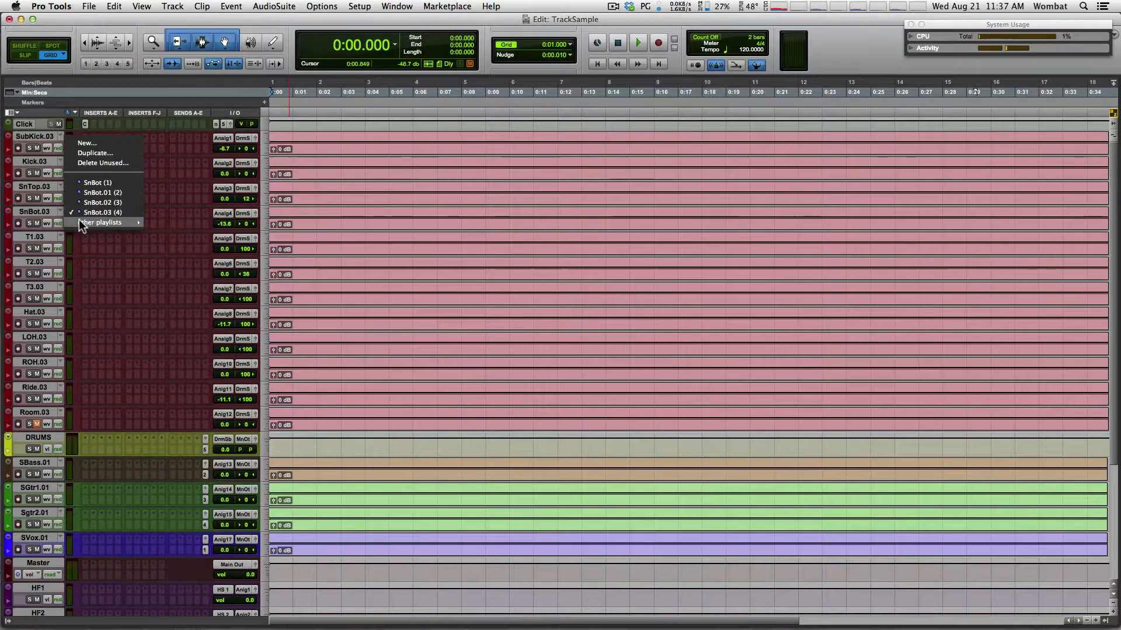
{"action": "left_click", "coordinate": [44, 224]}
{"action": "left_click", "coordinate": [44, 223]}
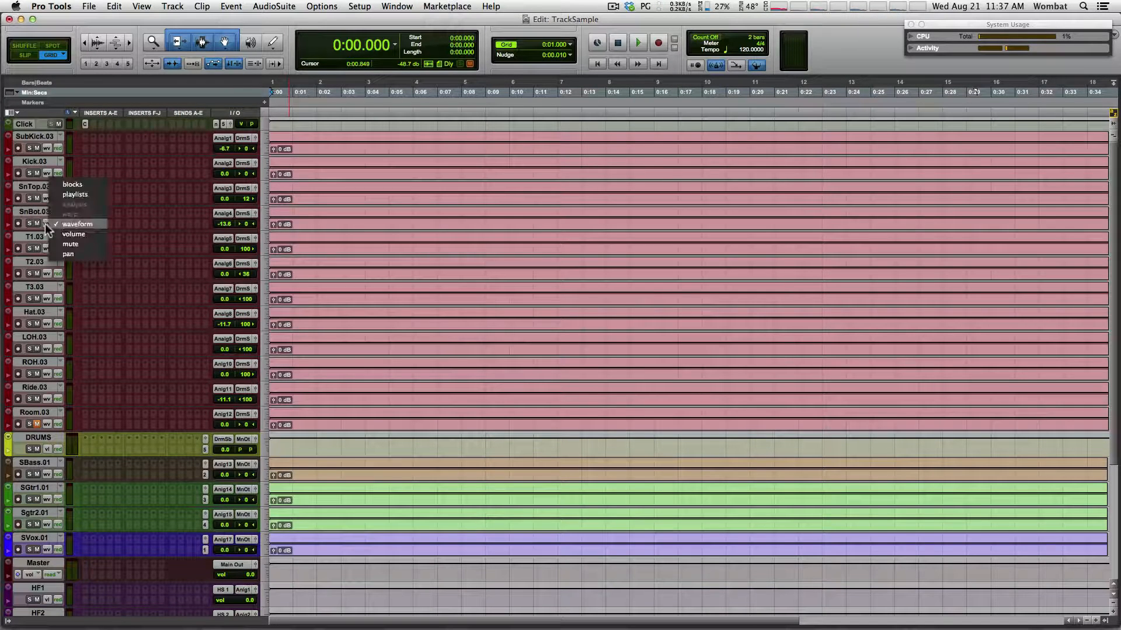
{"action": "left_click", "coordinate": [86, 193], "text": "alt"}
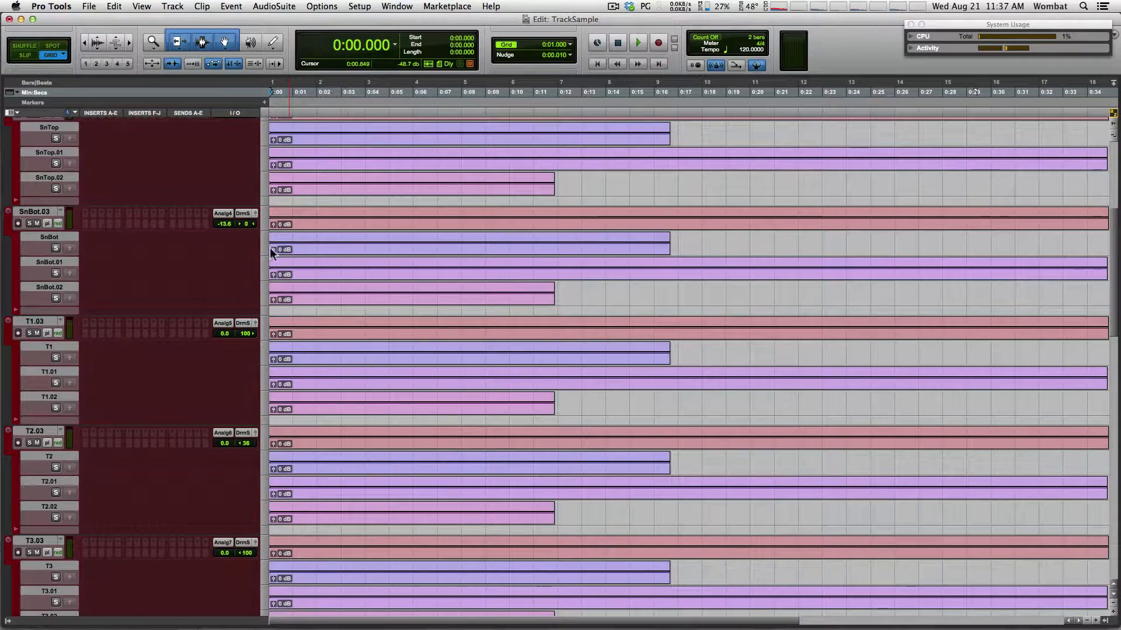
{"action": "scroll", "coordinate": [1114, 302], "scroll_direction": "down", "scroll_amount": 5}
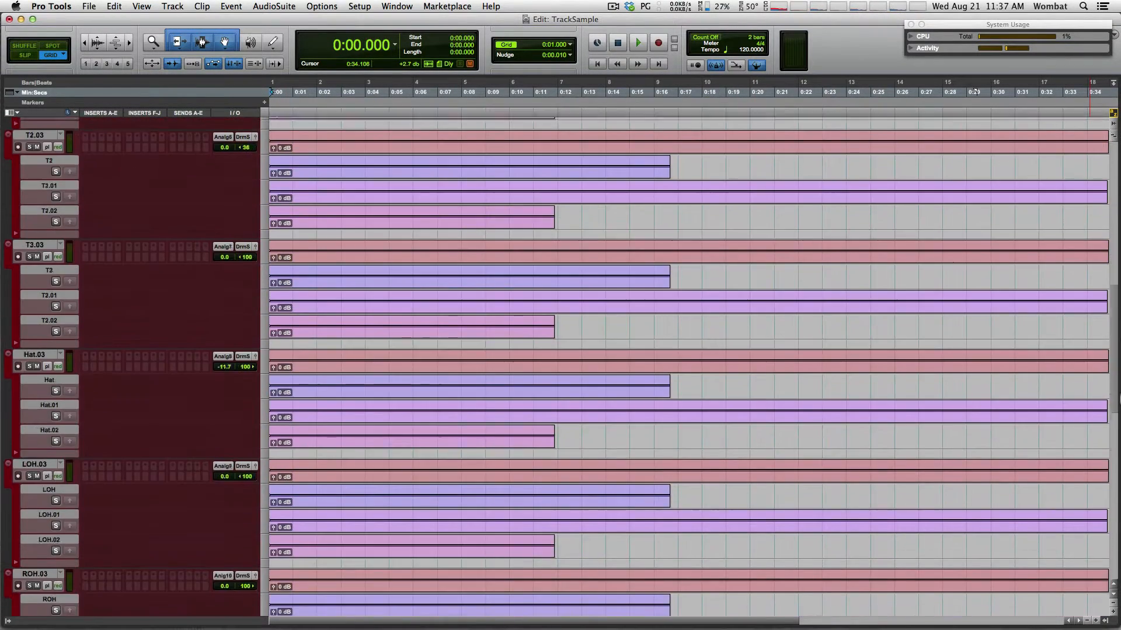
{"action": "left_click_drag", "start_coordinate": [1120, 396], "coordinate": [1105, 116]}
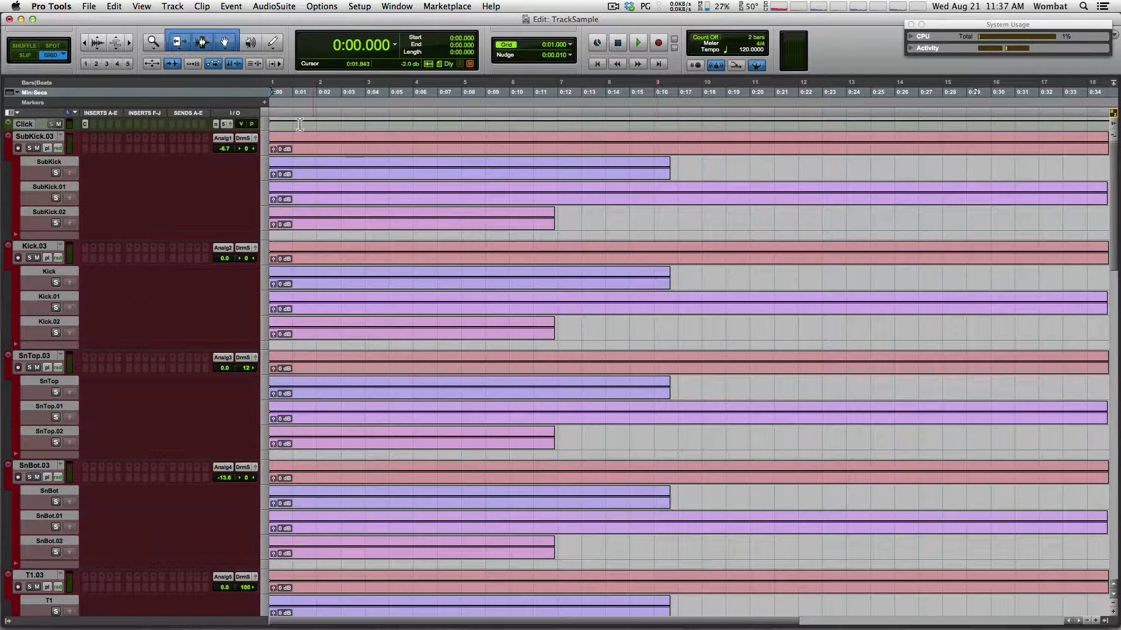
Return the drums to Waveform view, then view SBass.01's playlists and switch it back to Waveform
{"action": "left_click", "coordinate": [47, 147]}
{"action": "left_click", "coordinate": [78, 178], "text": "alt"}
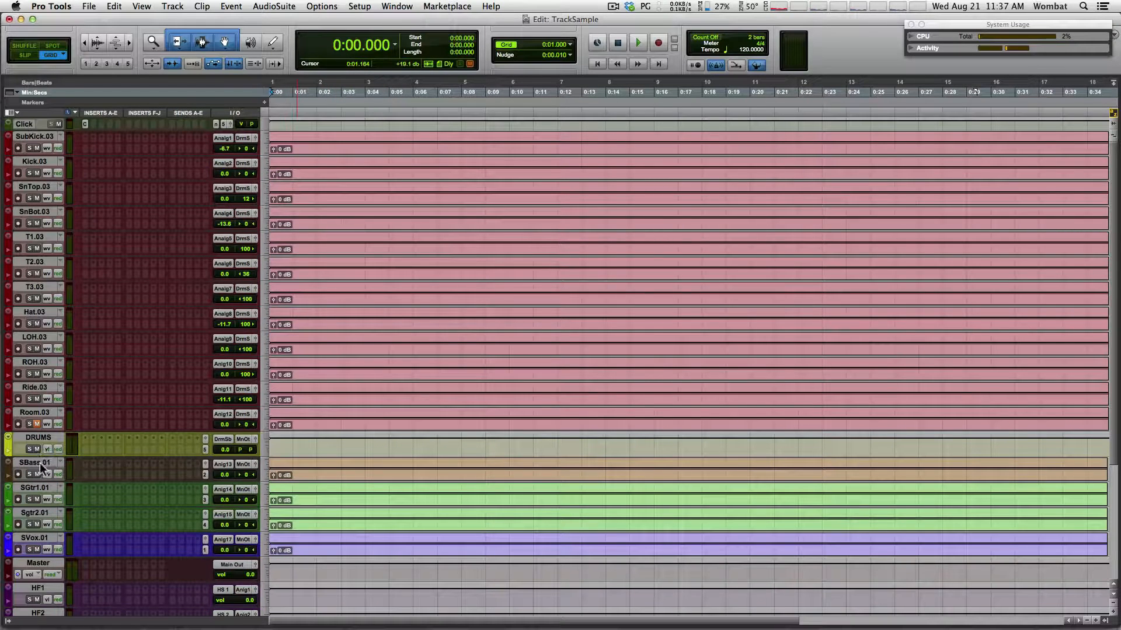
{"action": "left_click", "coordinate": [46, 474]}
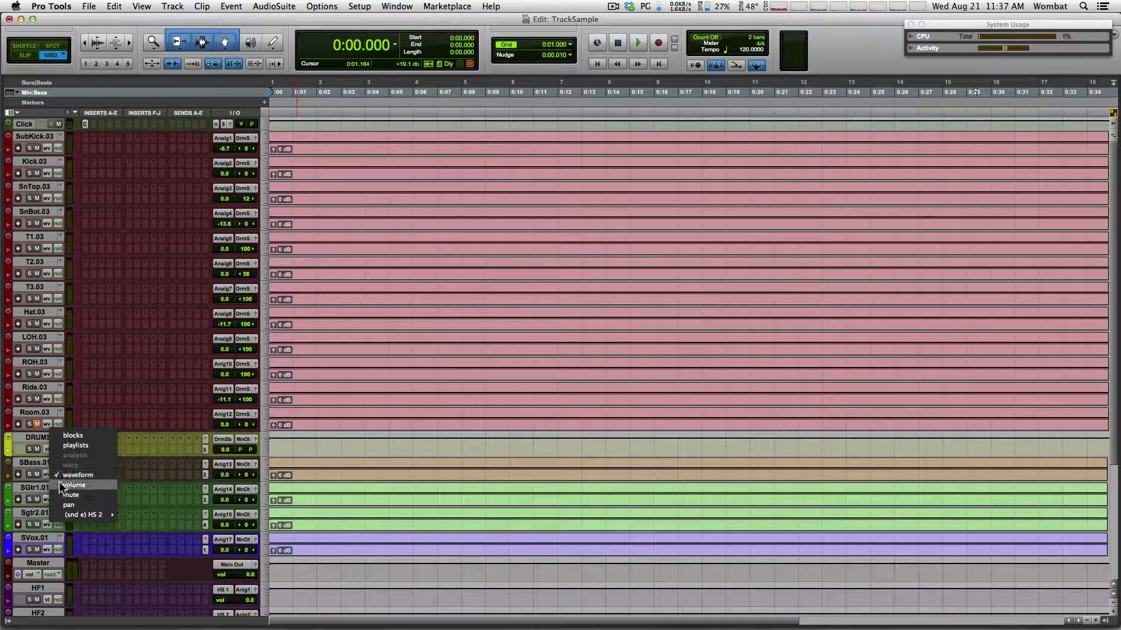
{"action": "left_click", "coordinate": [68, 445]}
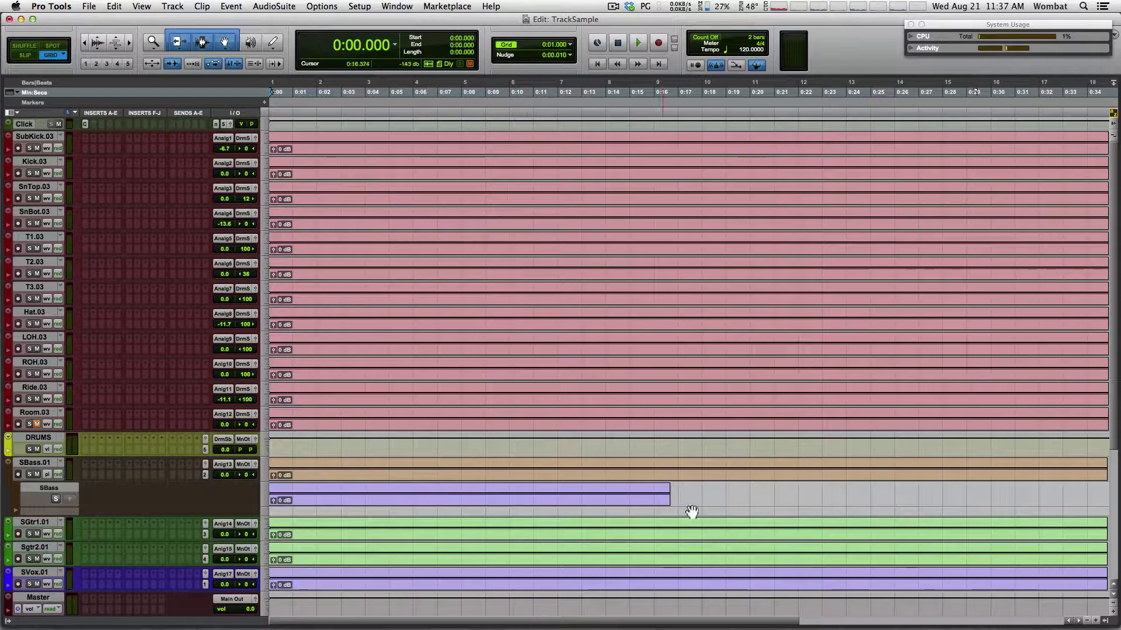
{"action": "left_click", "coordinate": [46, 471]}
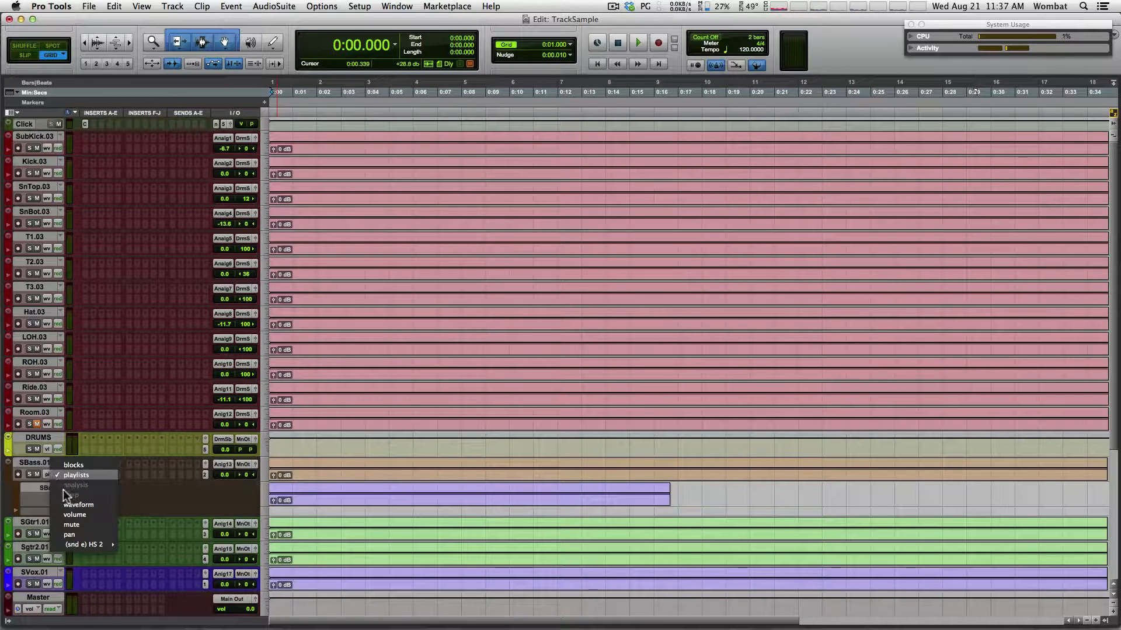
{"action": "left_click", "coordinate": [75, 504]}
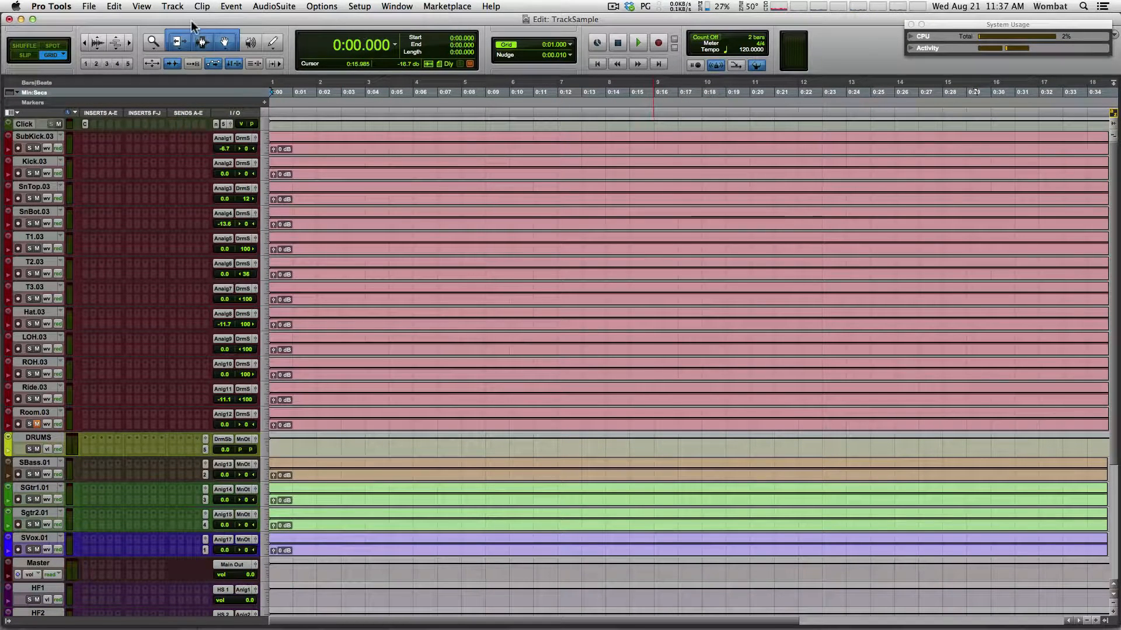
Switch to the Mix window and review the Playback Engine settings, with H/W Buffer Size at 64 Samples
{"action": "key", "text": "super+equal"}
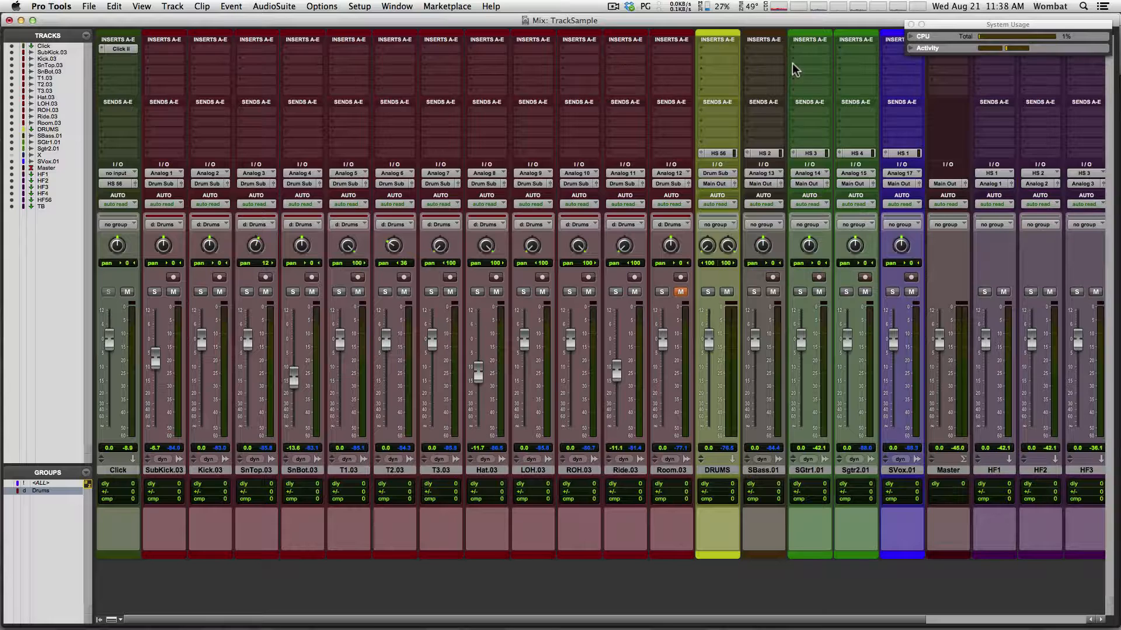
{"action": "left_click", "coordinate": [367, 9]}
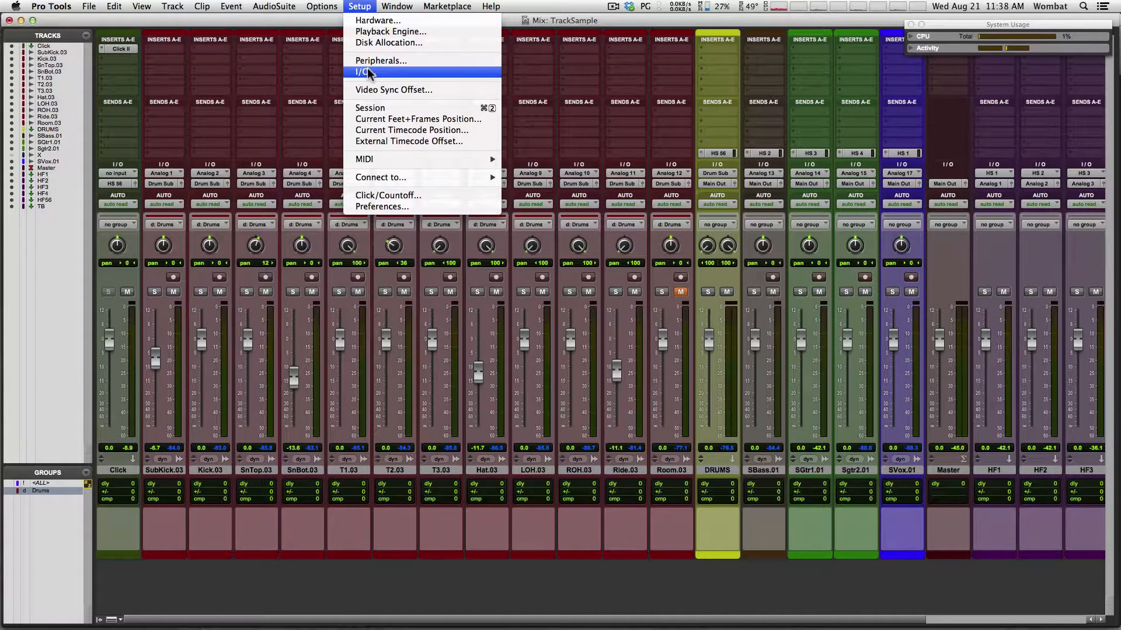
{"action": "left_click", "coordinate": [377, 32]}
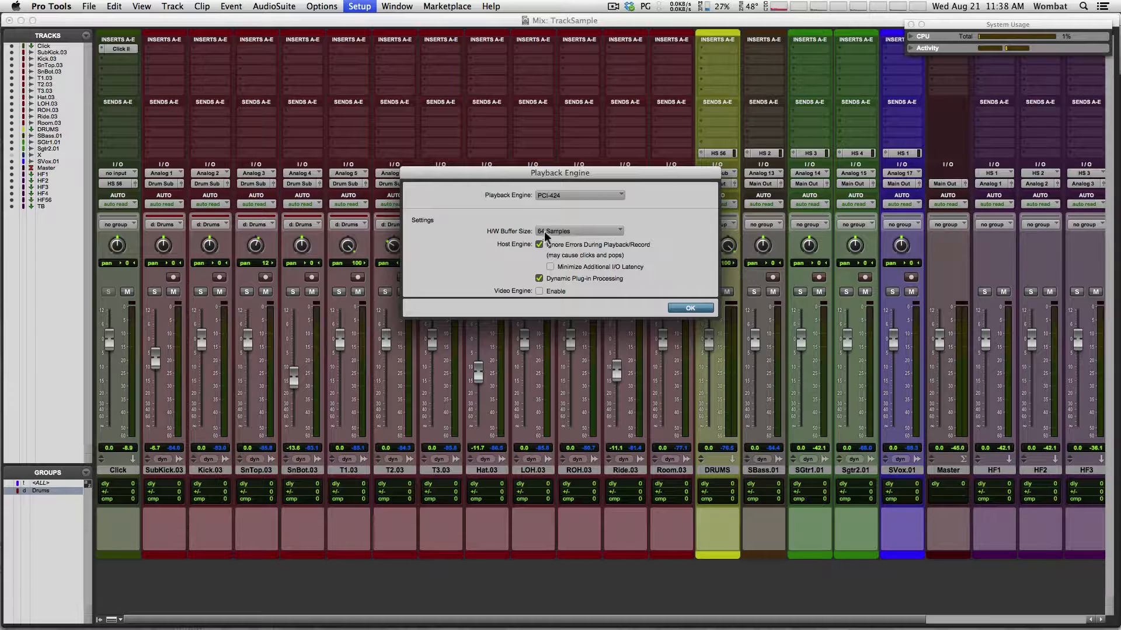
{"action": "left_click", "coordinate": [690, 309]}
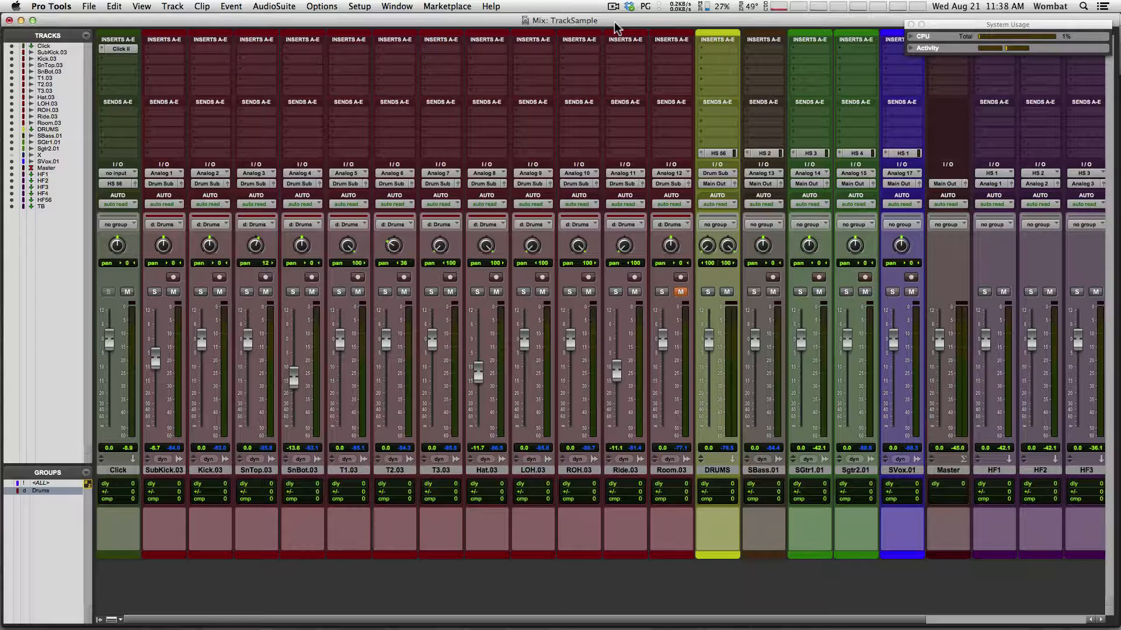
Return to the Edit window and save the session as a copy named TrackSample-001
{"action": "key", "text": "super+equal"}
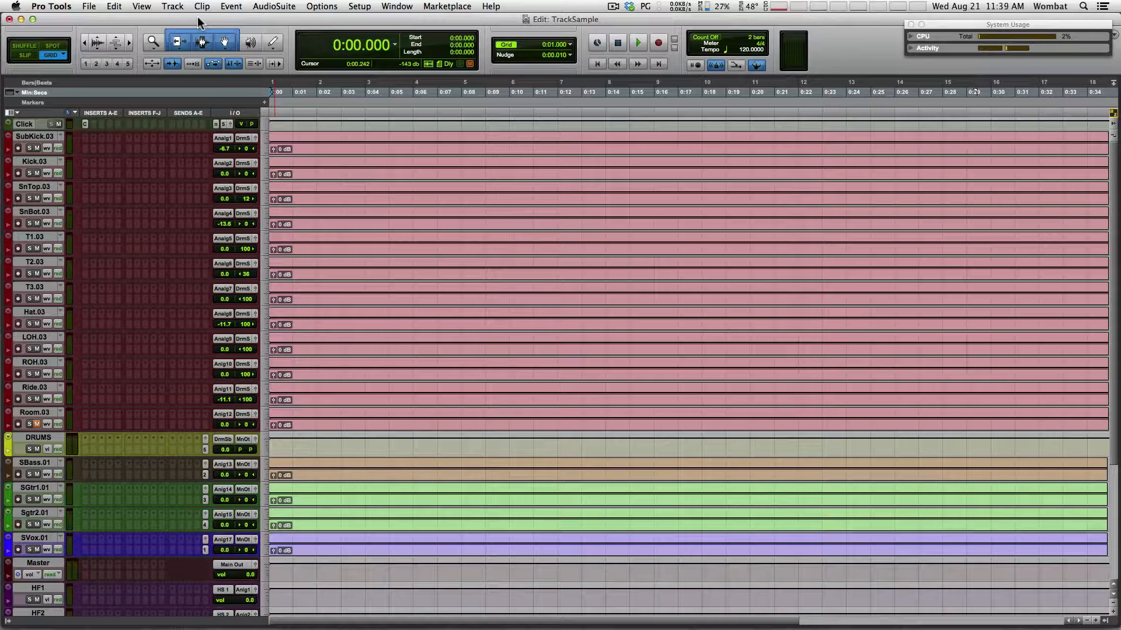
{"action": "left_click", "coordinate": [90, 6]}
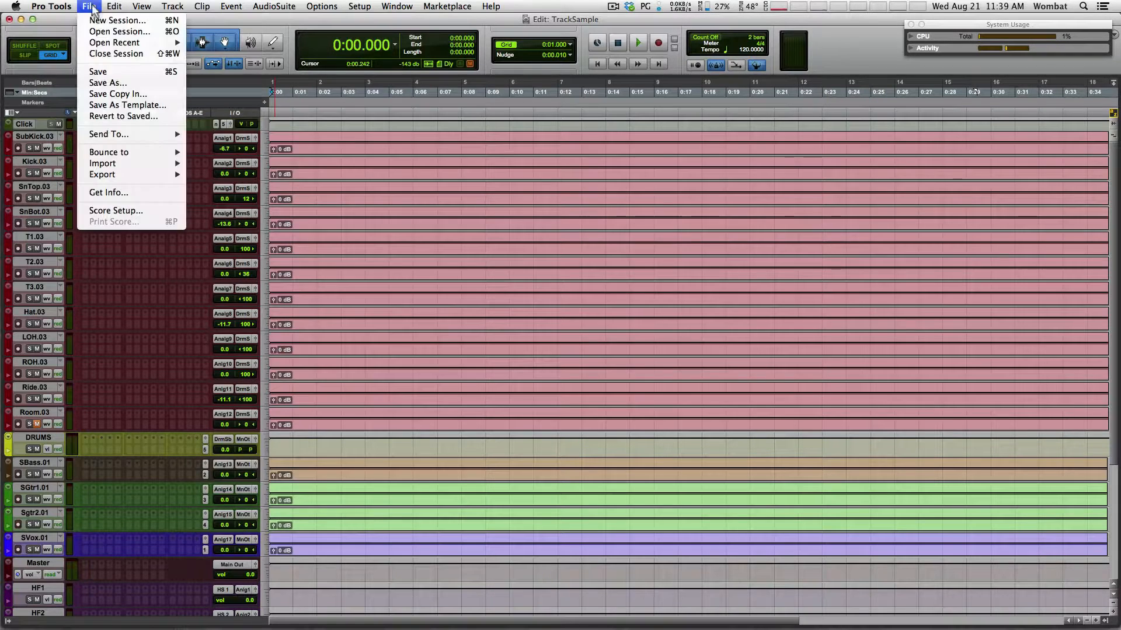
{"action": "left_click", "coordinate": [107, 82]}
{"action": "left_click", "coordinate": [548, 147]}
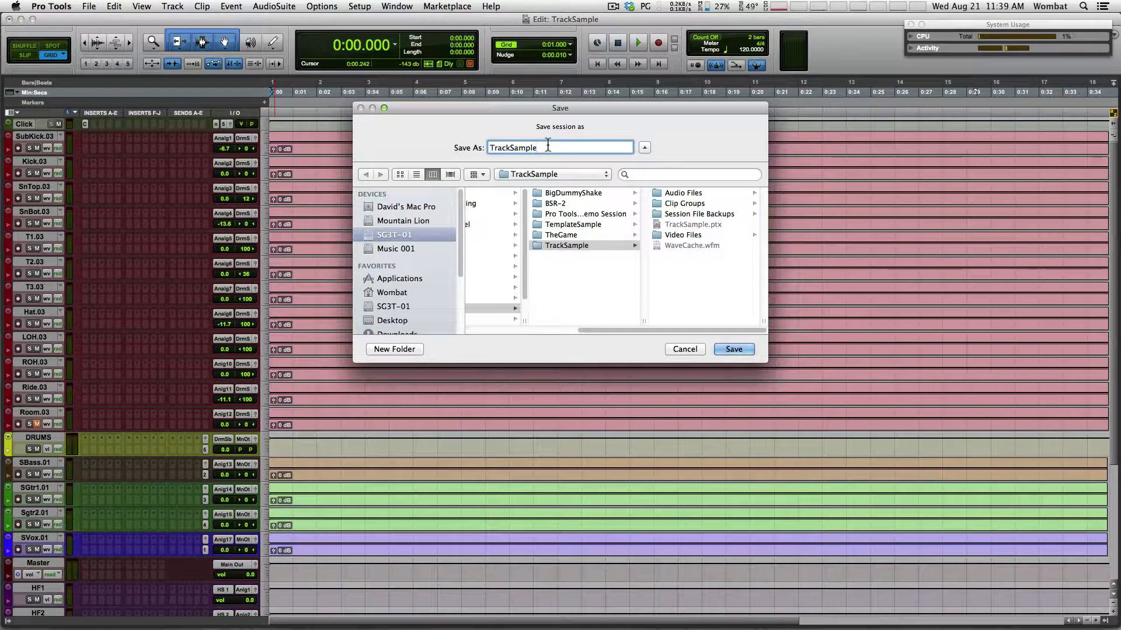
{"action": "type", "text": "-001"}
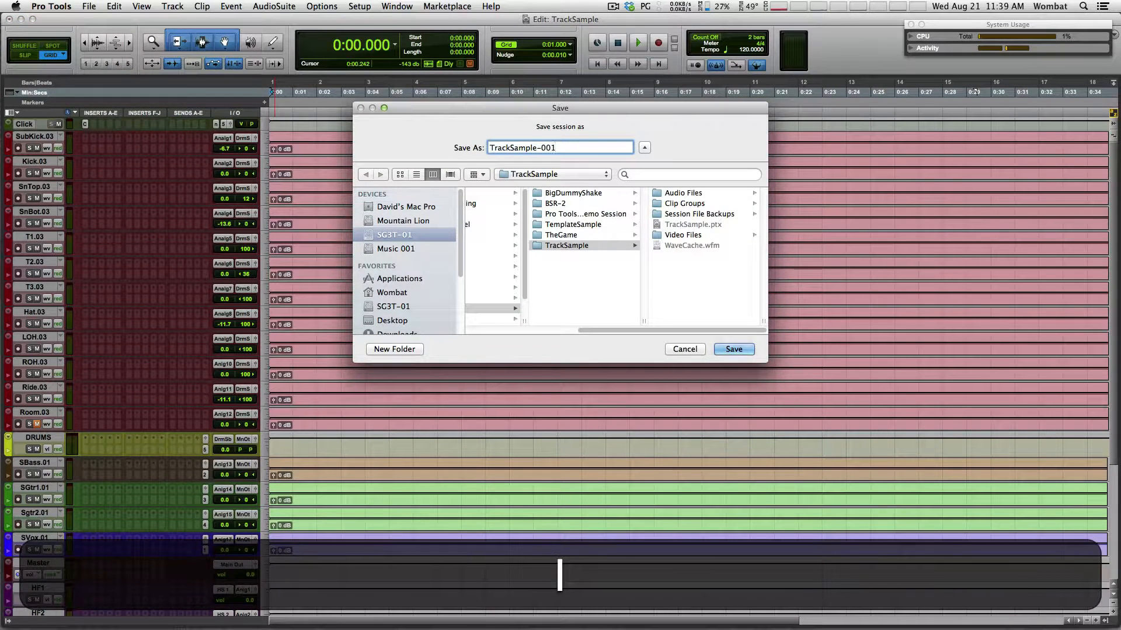
{"action": "key", "text": "Return"}
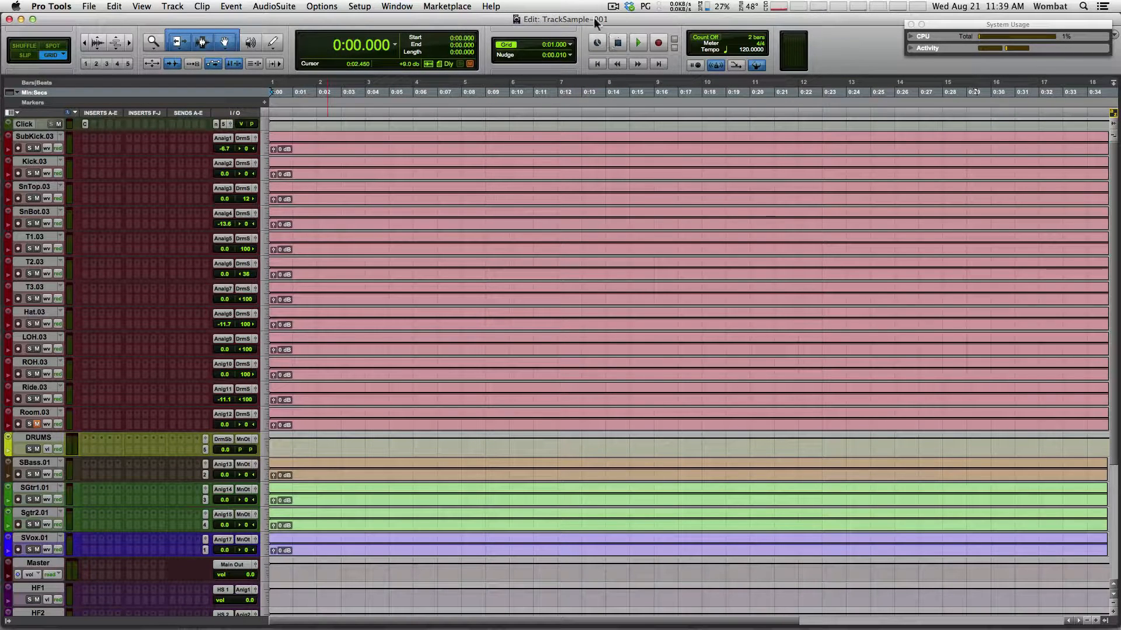
{"action": "left_click", "coordinate": [89, 6]}
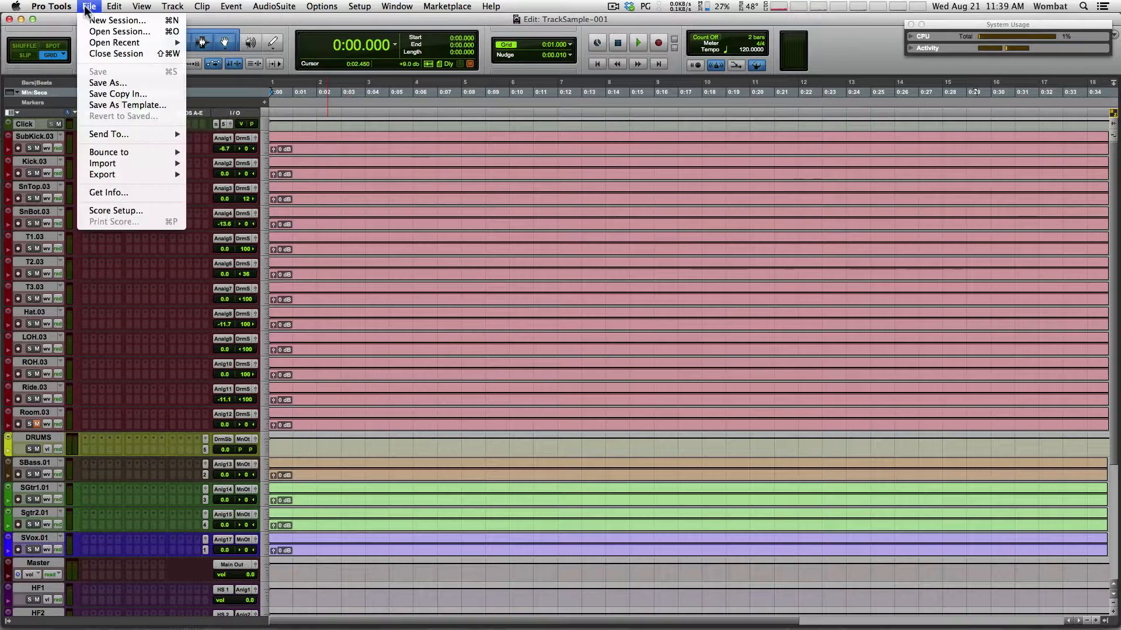
Close TrackSample-001 and start a new session from the BSR-2 template
{"action": "left_click", "coordinate": [117, 54]}
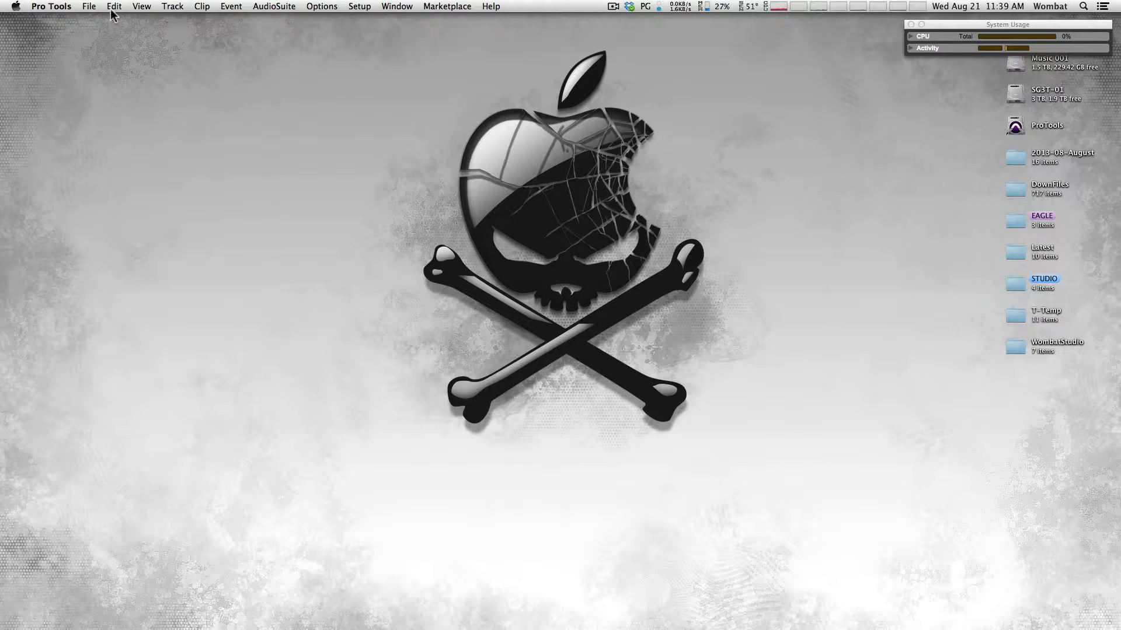
{"action": "left_click", "coordinate": [88, 6]}
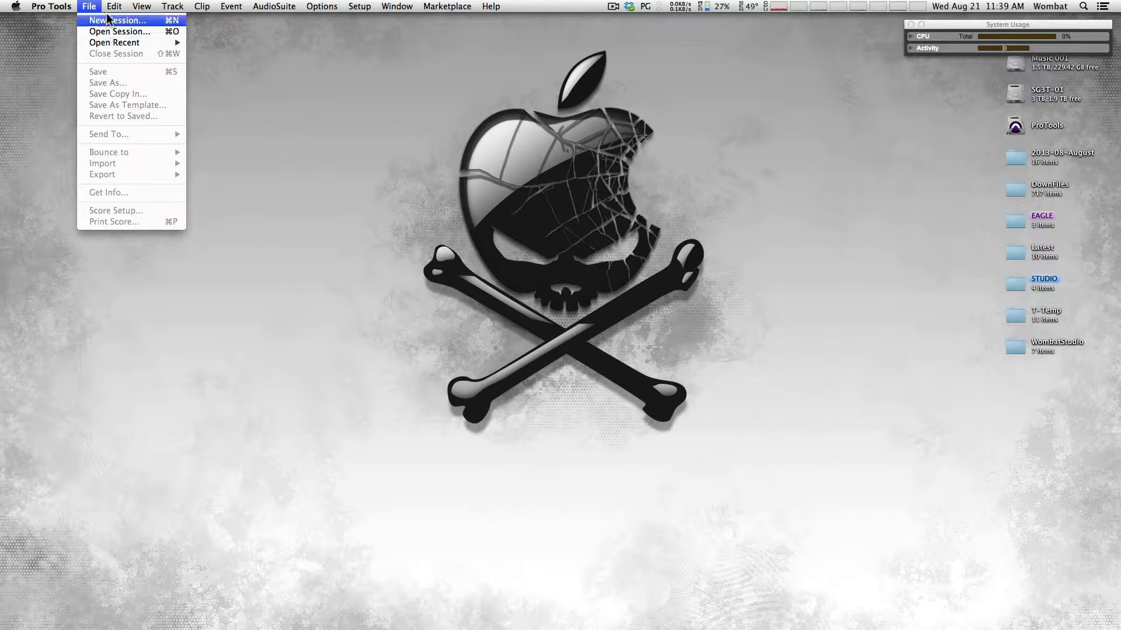
{"action": "left_click", "coordinate": [108, 20]}
{"action": "left_click", "coordinate": [556, 202]}
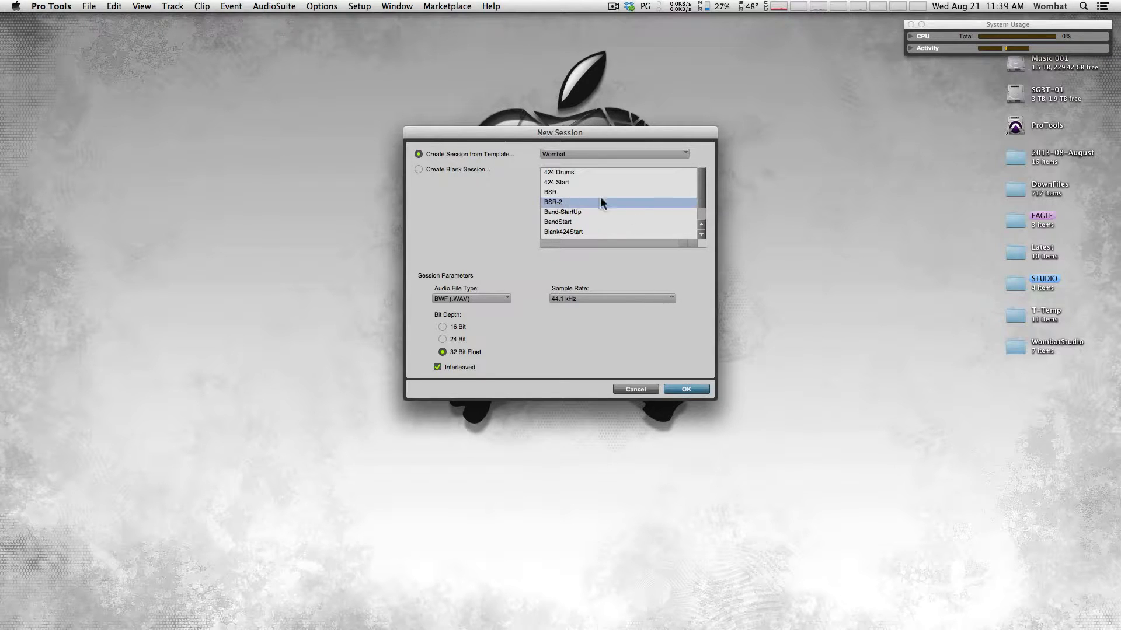
{"action": "left_click", "coordinate": [684, 391]}
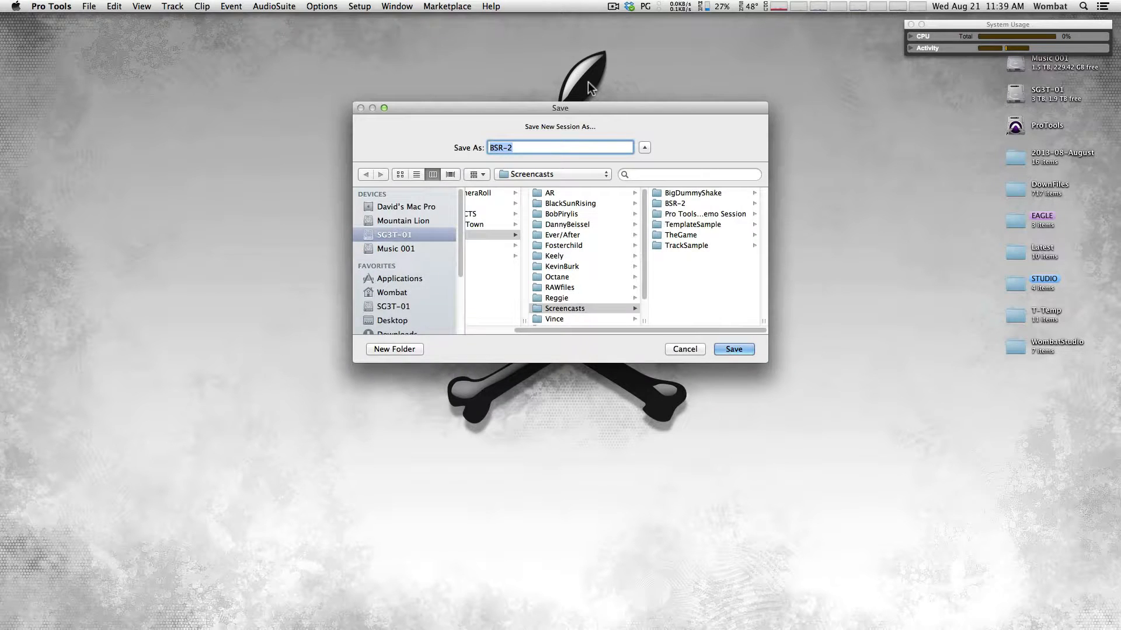
Save the new session in the BSR-2 folder as BSR-3 without replacing BSR-2
{"action": "left_click", "coordinate": [687, 203]}
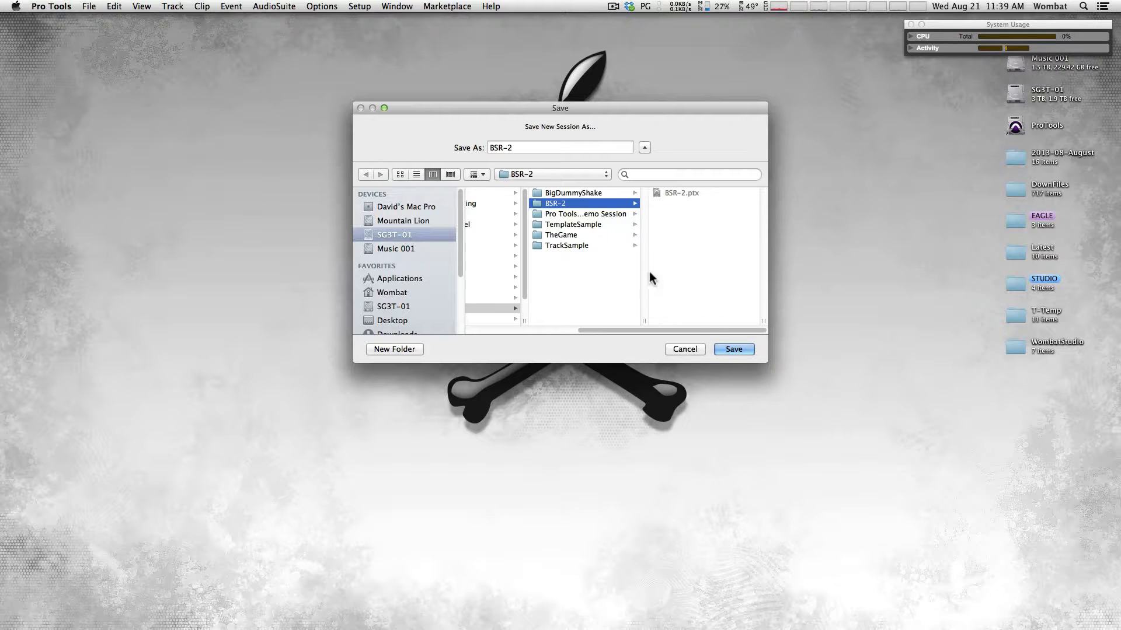
{"action": "left_click", "coordinate": [731, 349]}
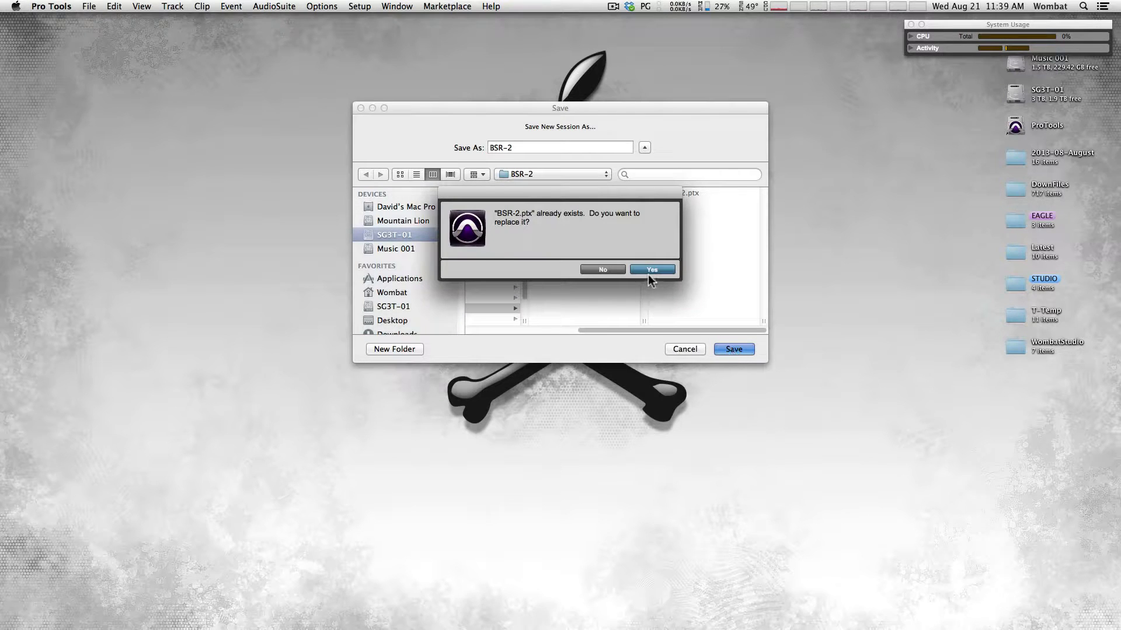
{"action": "left_click", "coordinate": [604, 268]}
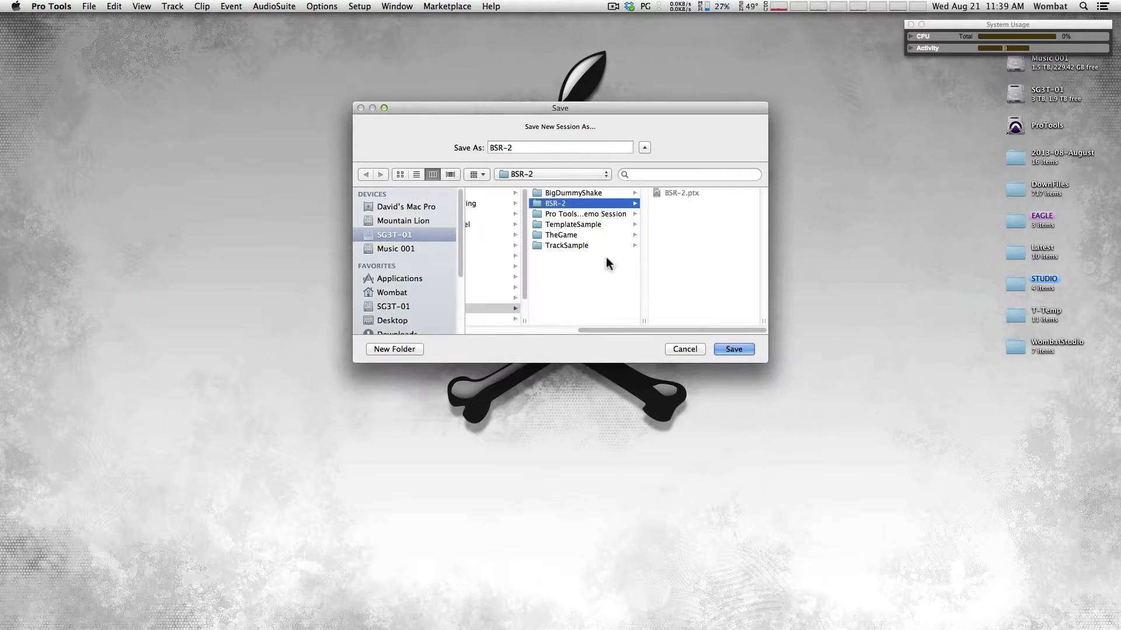
{"action": "left_click", "coordinate": [521, 146]}
{"action": "key", "text": "BackSpace"}
{"action": "type", "text": "3"}
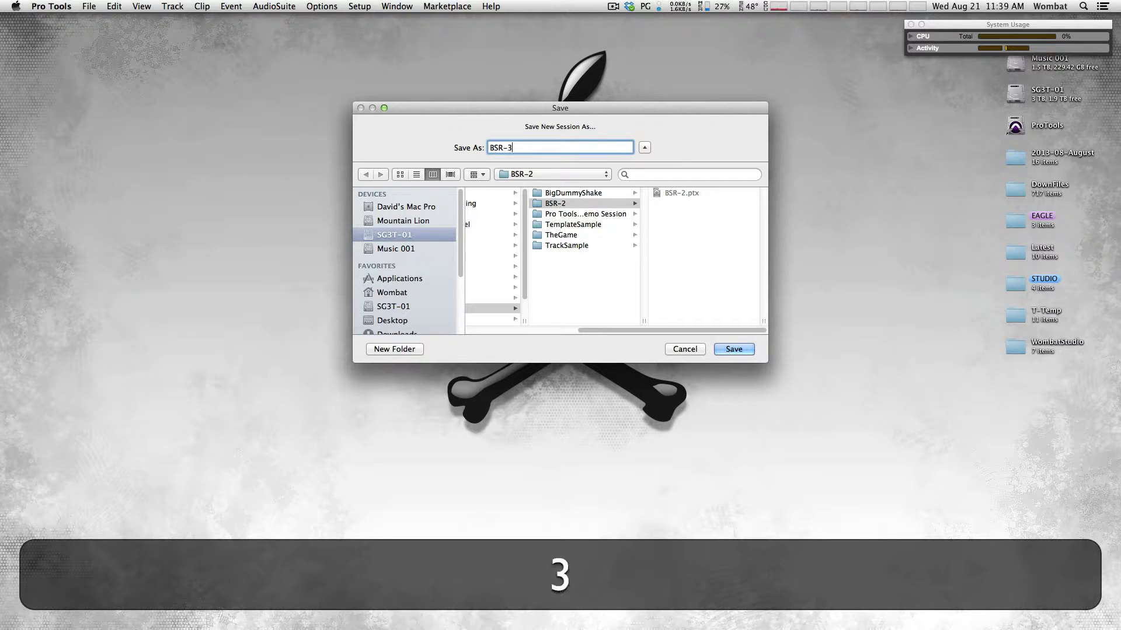
{"action": "key", "text": "Return"}
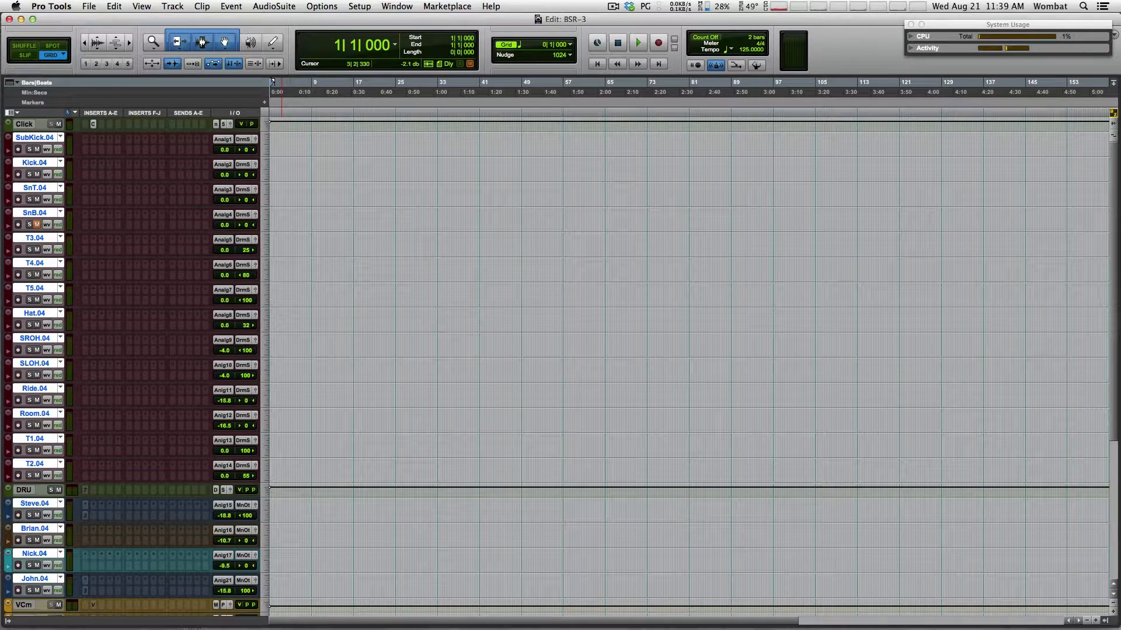
Open the BSR-3 Mix window full screen and close the track Color Palette
{"action": "key", "text": "super+equal"}
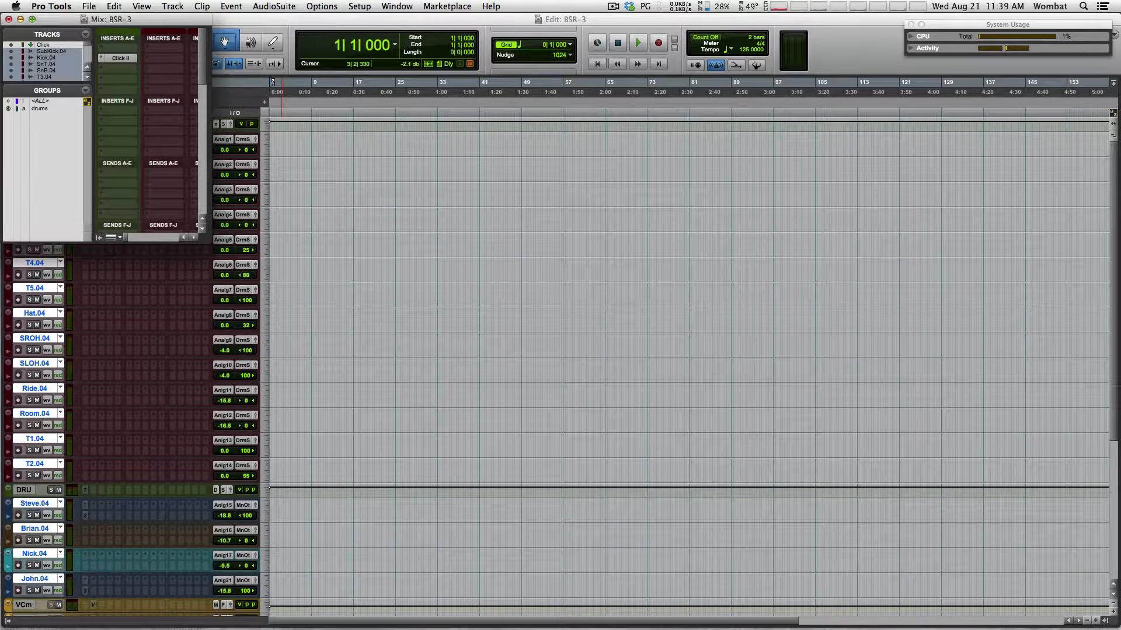
{"action": "left_click", "coordinate": [32, 19]}
{"action": "left_click_drag", "start_coordinate": [629, 499], "coordinate": [849, 546]}
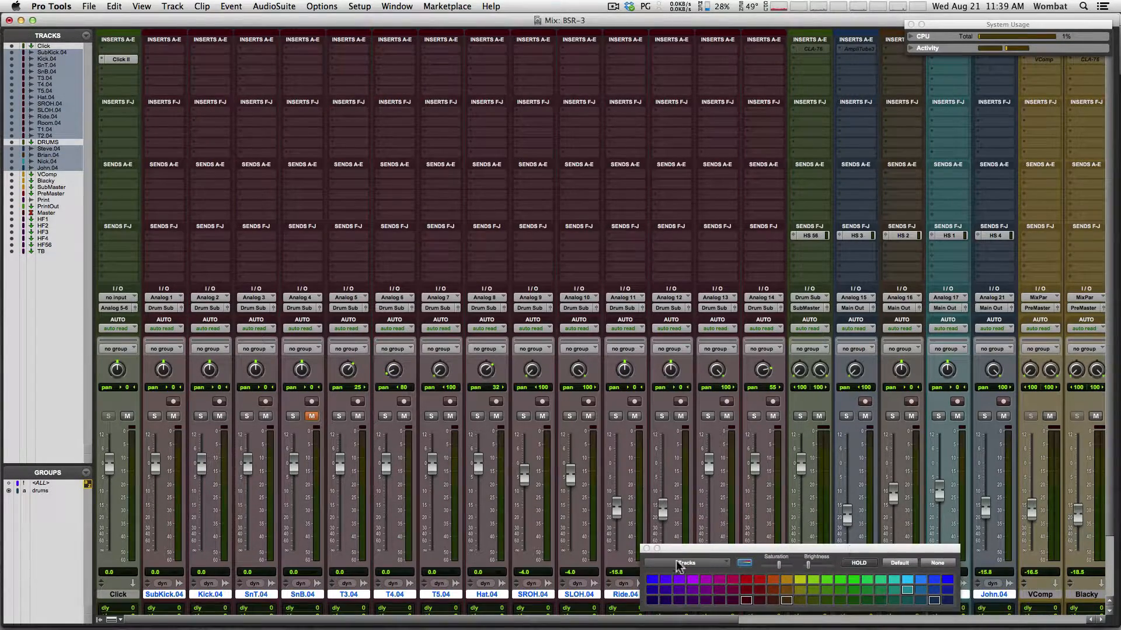
{"action": "left_click", "coordinate": [646, 549]}
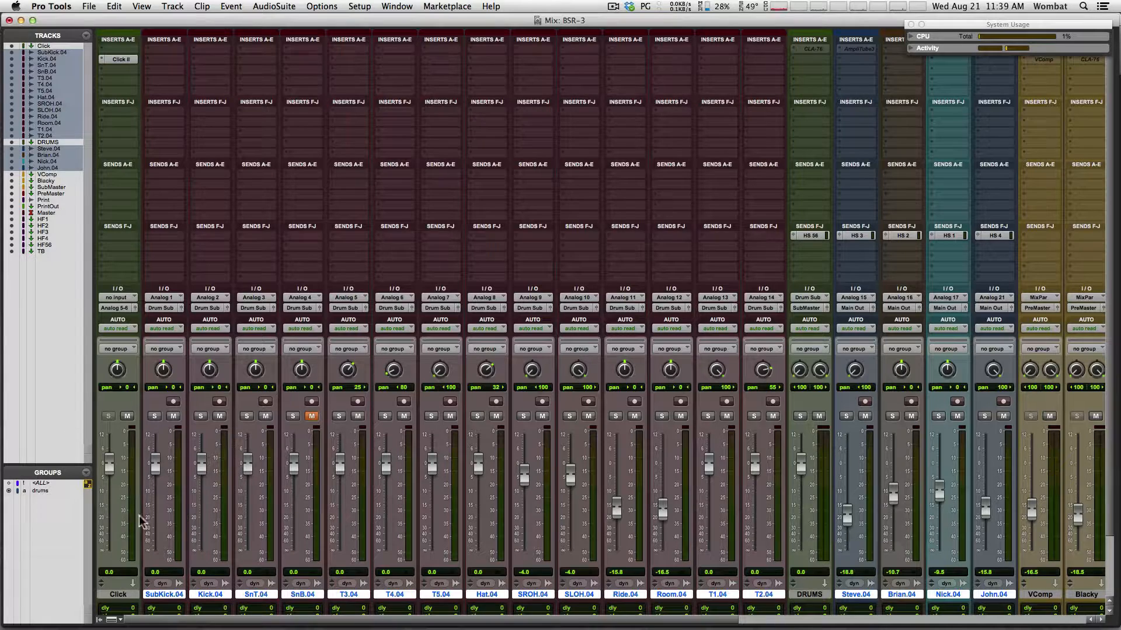
Hide the Inserts F-J and Sends A-E sections from the mixer channel strips
{"action": "left_click", "coordinate": [121, 621]}
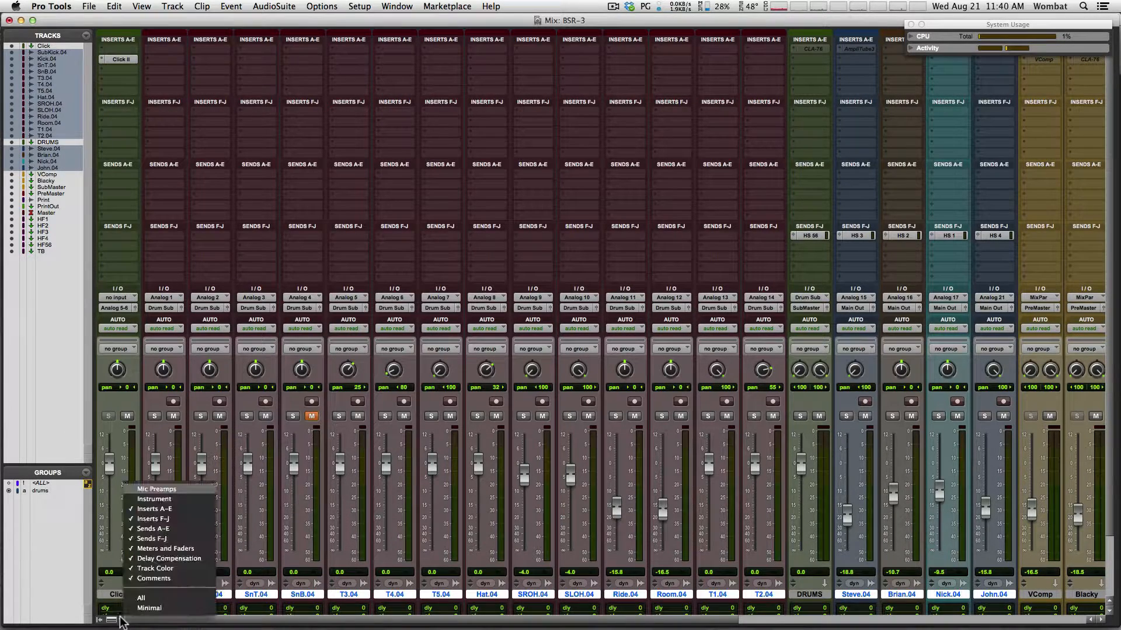
{"action": "left_click", "coordinate": [181, 519]}
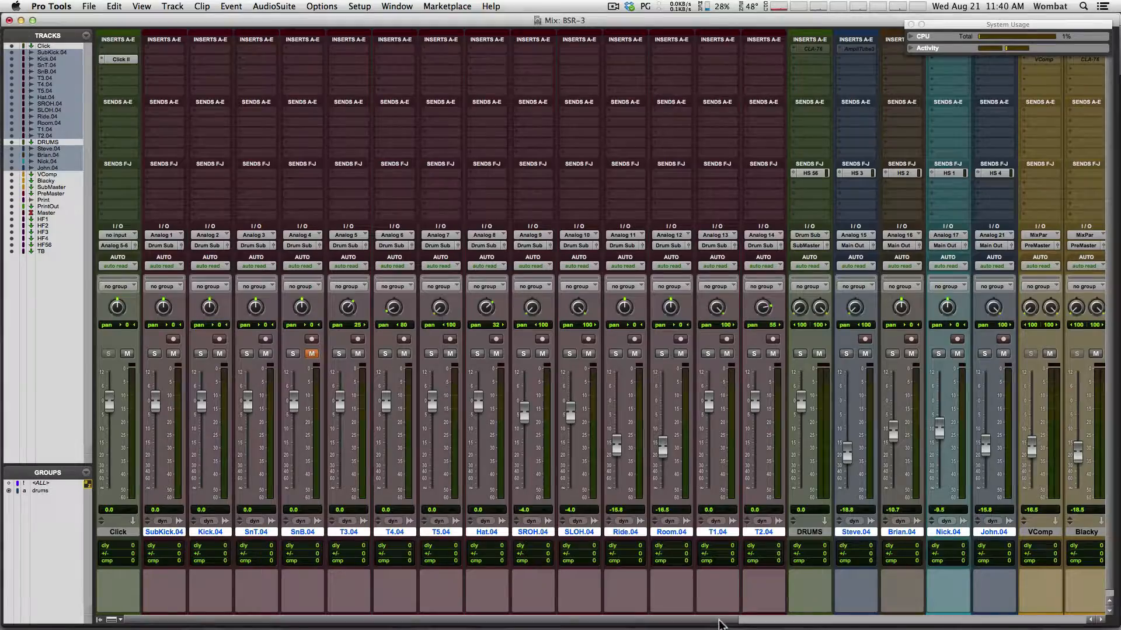
{"action": "scroll", "coordinate": [726, 619], "scroll_direction": "right", "scroll_amount": 5}
{"action": "scroll", "coordinate": [650, 619], "scroll_direction": "left", "scroll_amount": 5}
{"action": "left_click", "coordinate": [115, 622]}
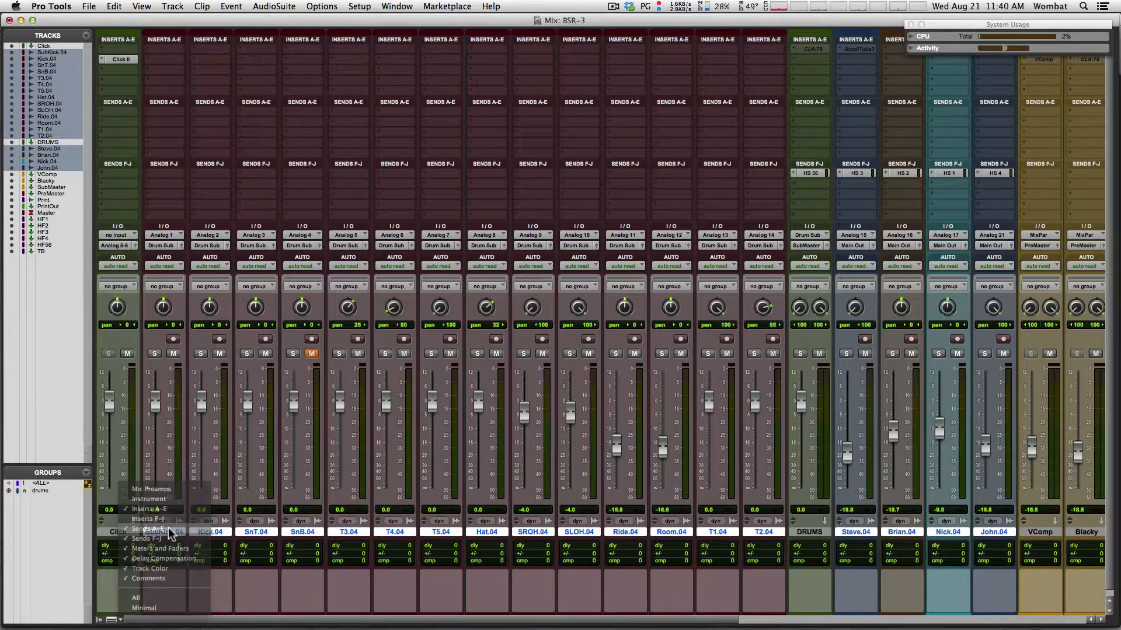
{"action": "left_click", "coordinate": [169, 530]}
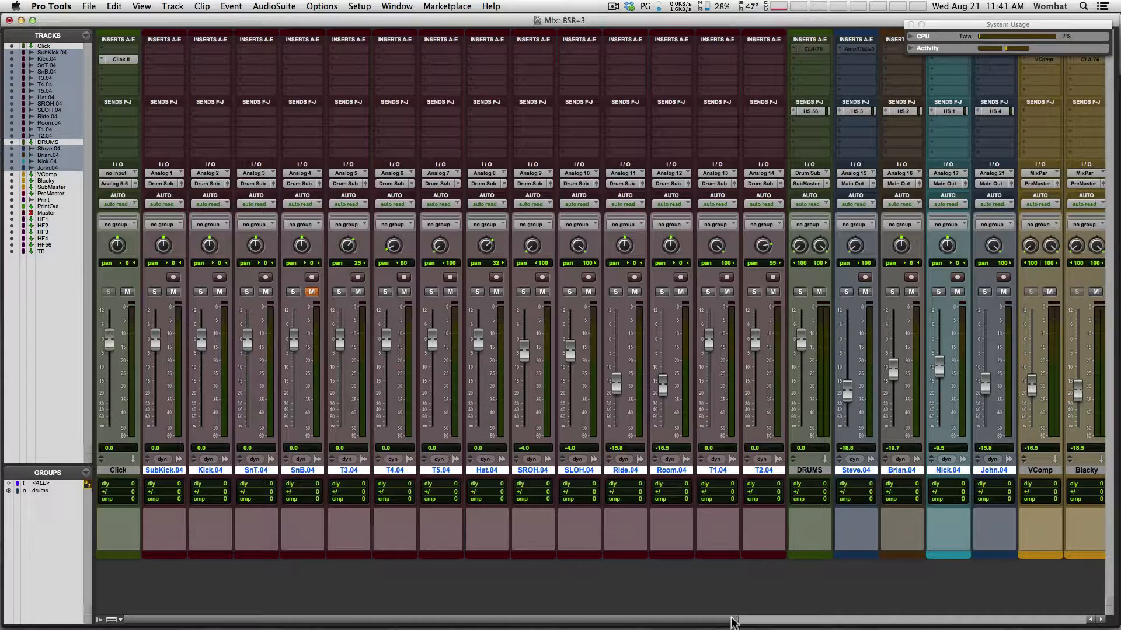
Scroll the mixer right and select VComp through PrintOut, then HF1 through TB
{"action": "left_click_drag", "start_coordinate": [732, 622], "coordinate": [855, 616]}
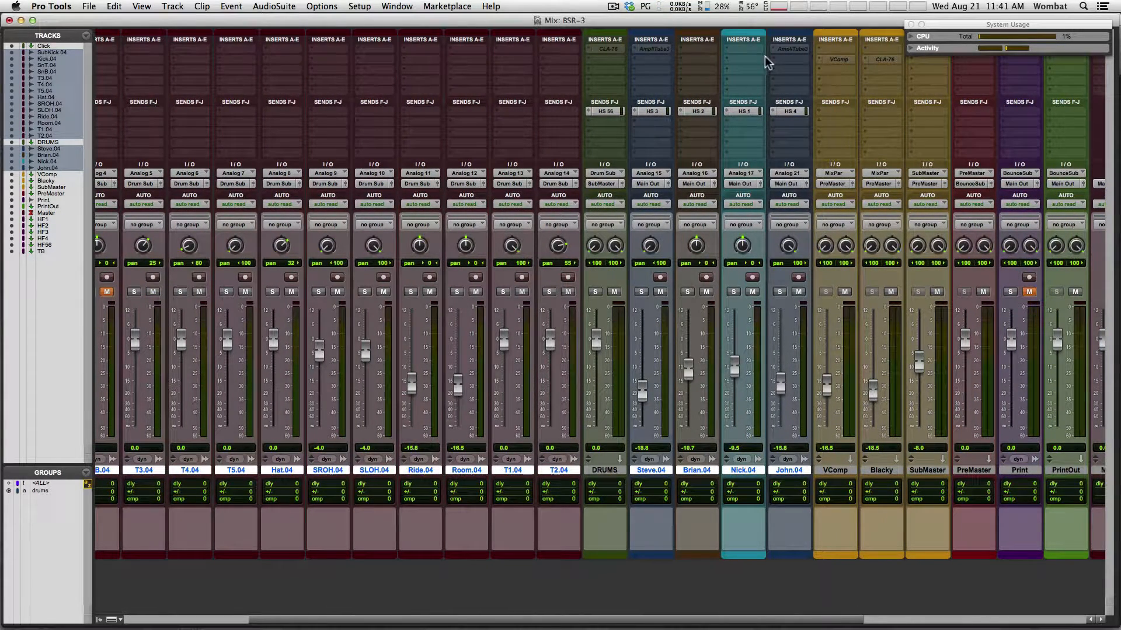
{"action": "left_click_drag", "start_coordinate": [788, 623], "coordinate": [1036, 629]}
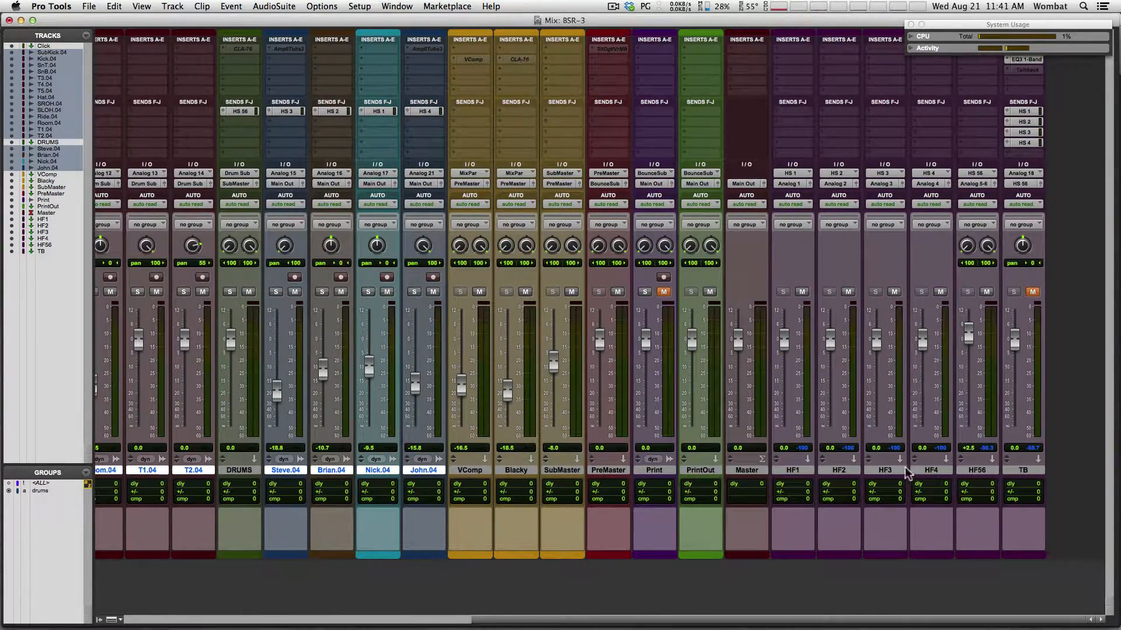
{"action": "left_click", "coordinate": [470, 473]}
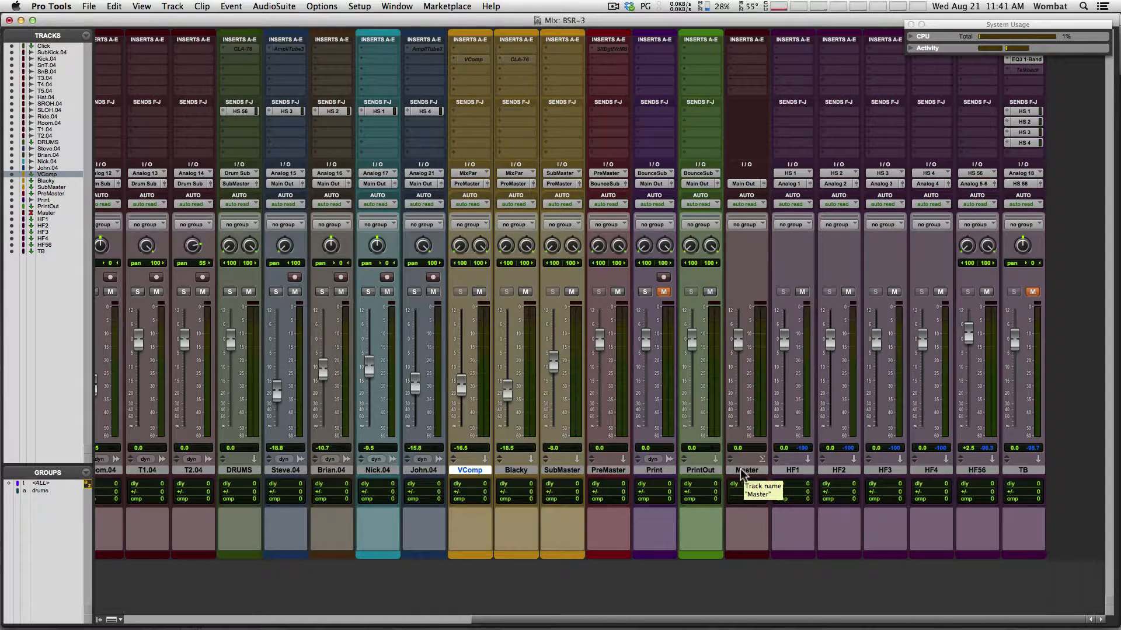
{"action": "left_click", "coordinate": [700, 471], "text": "shift"}
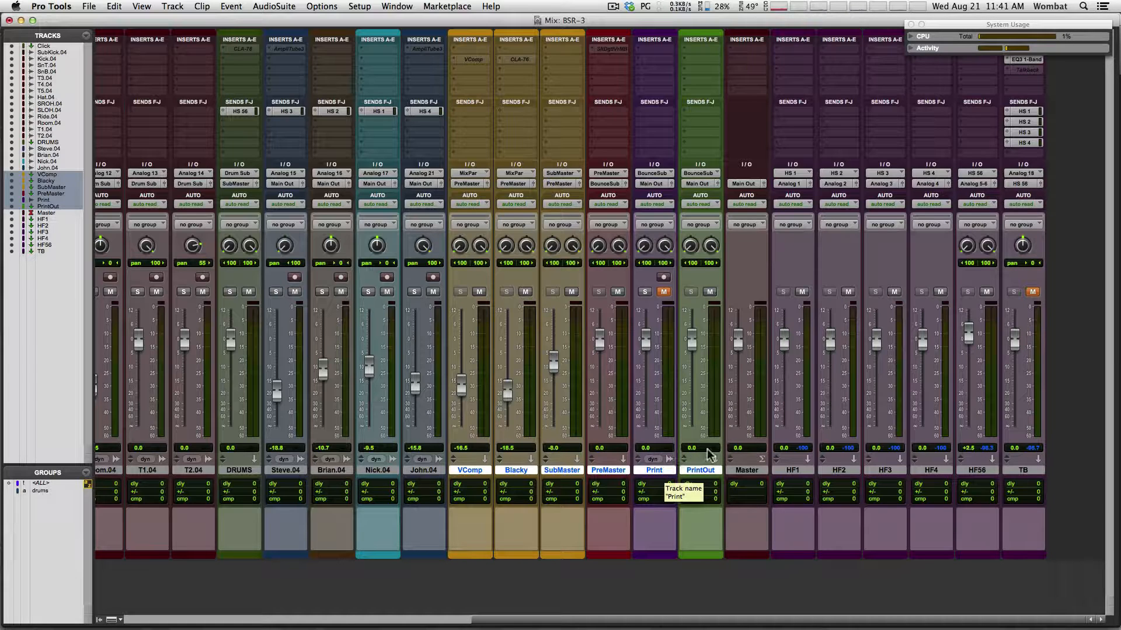
{"action": "left_click", "coordinate": [797, 468]}
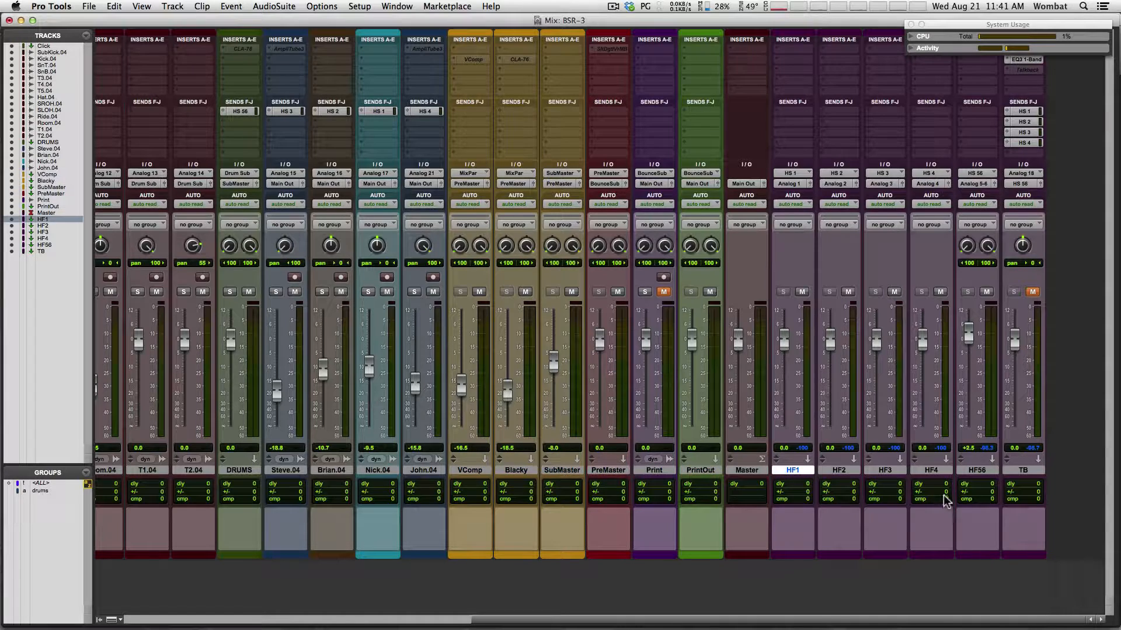
{"action": "left_click", "coordinate": [1024, 470], "text": "shift"}
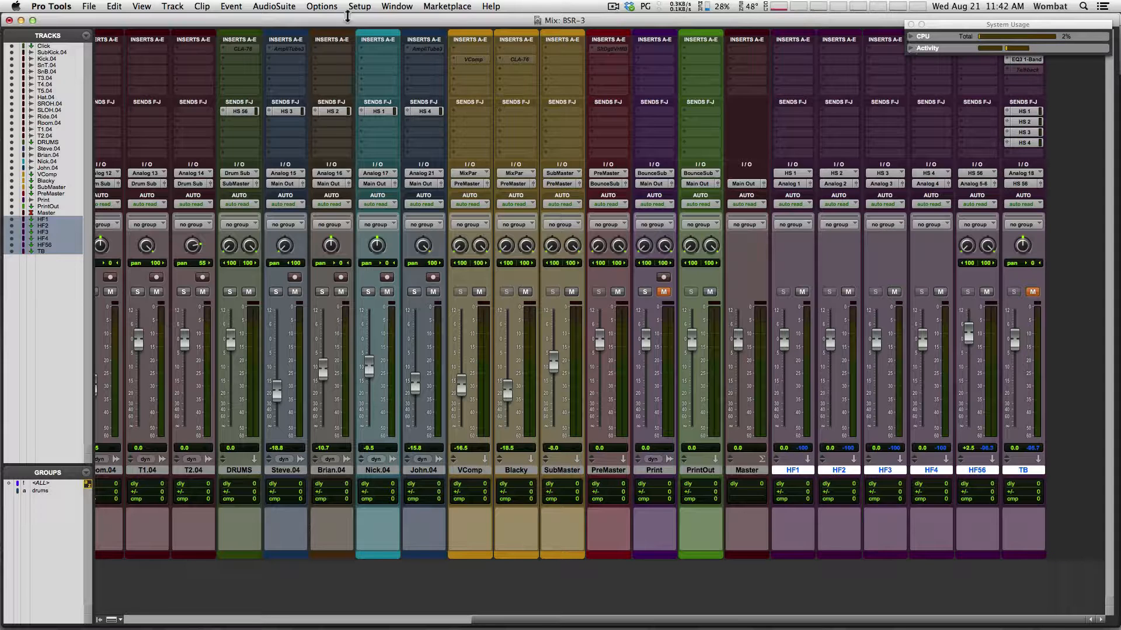
Quit Pro Tools, discarding unsaved changes to BSR-3
{"action": "left_click", "coordinate": [61, 7]}
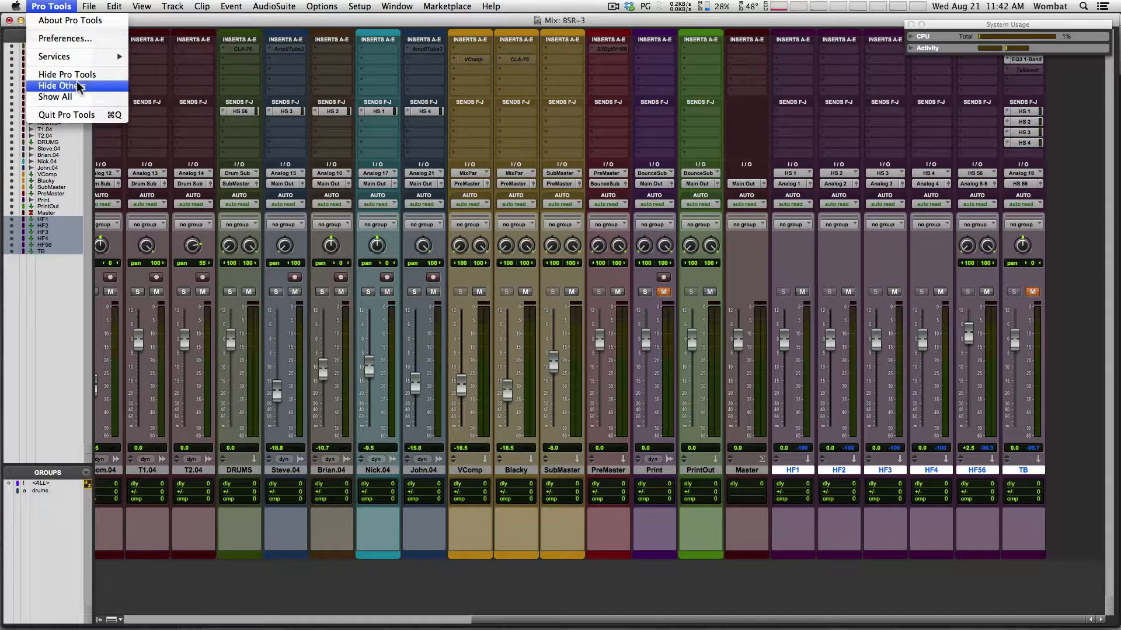
{"action": "left_click", "coordinate": [76, 115]}
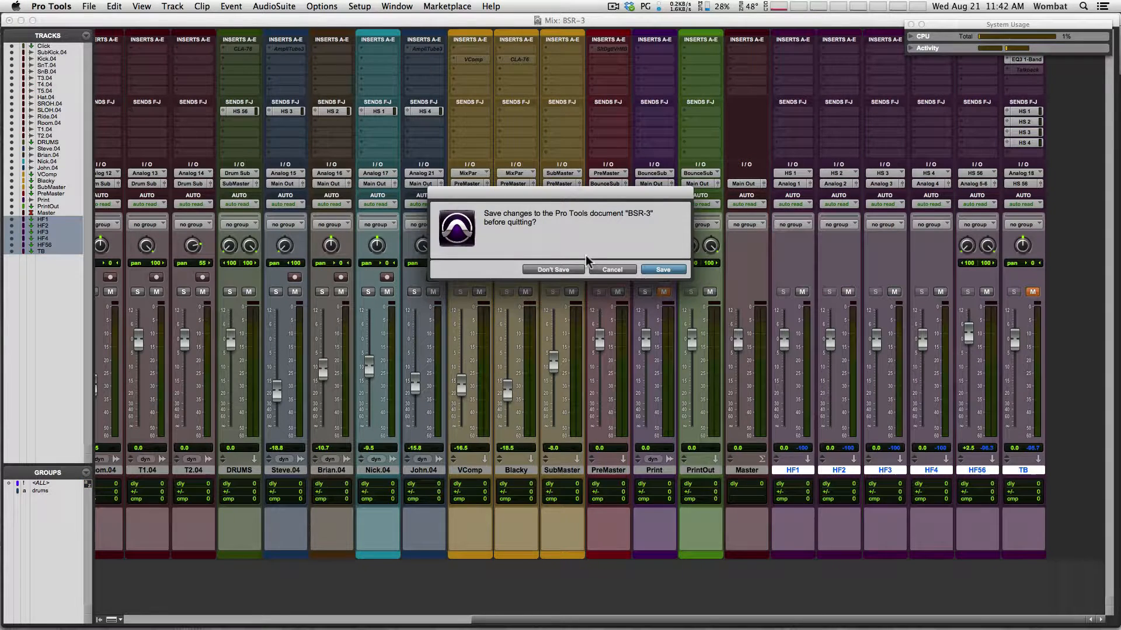
{"action": "left_click", "coordinate": [559, 270]}
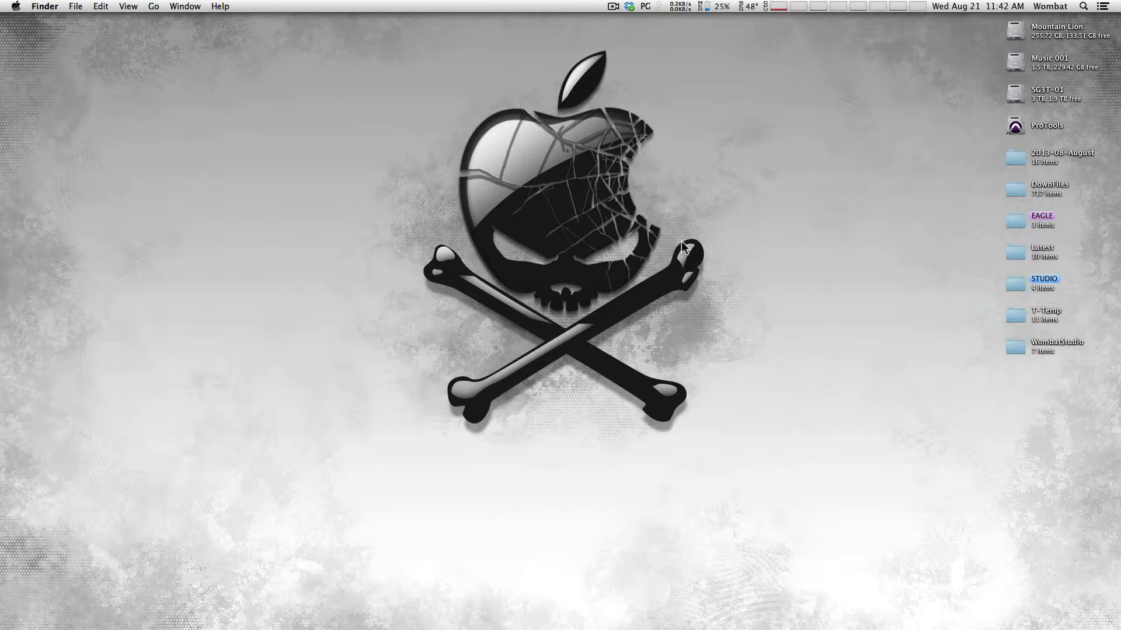
{"action": "mouse_move", "coordinate": [647, 627]}
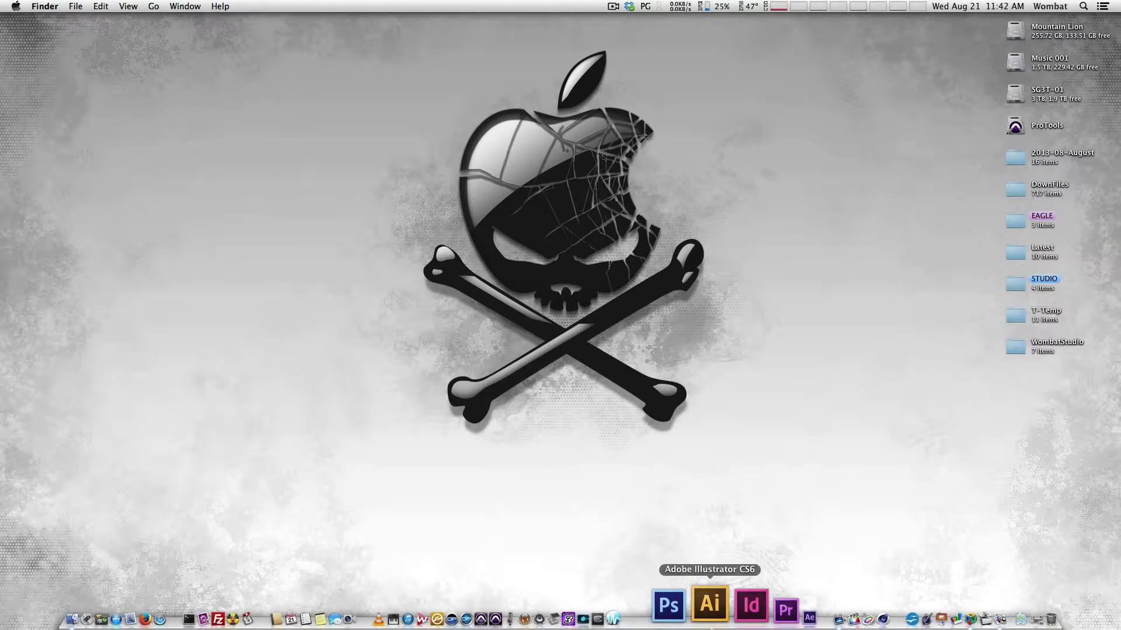